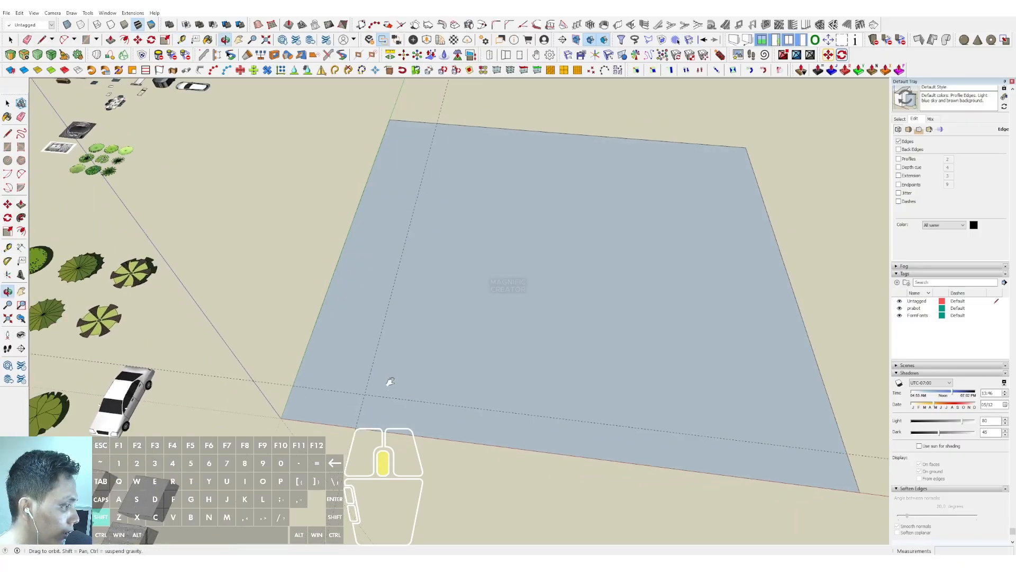
pyautogui.scroll(1, 383, 392)
pyautogui.click(379, 399)
pyautogui.scroll(-1, 436, 414)
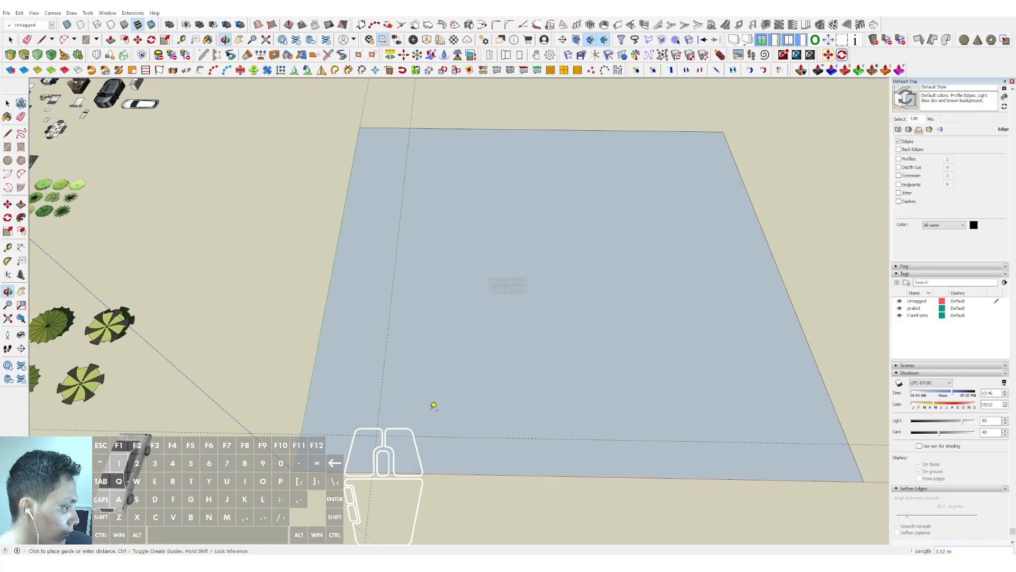
pyautogui.scroll(2, 431, 408)
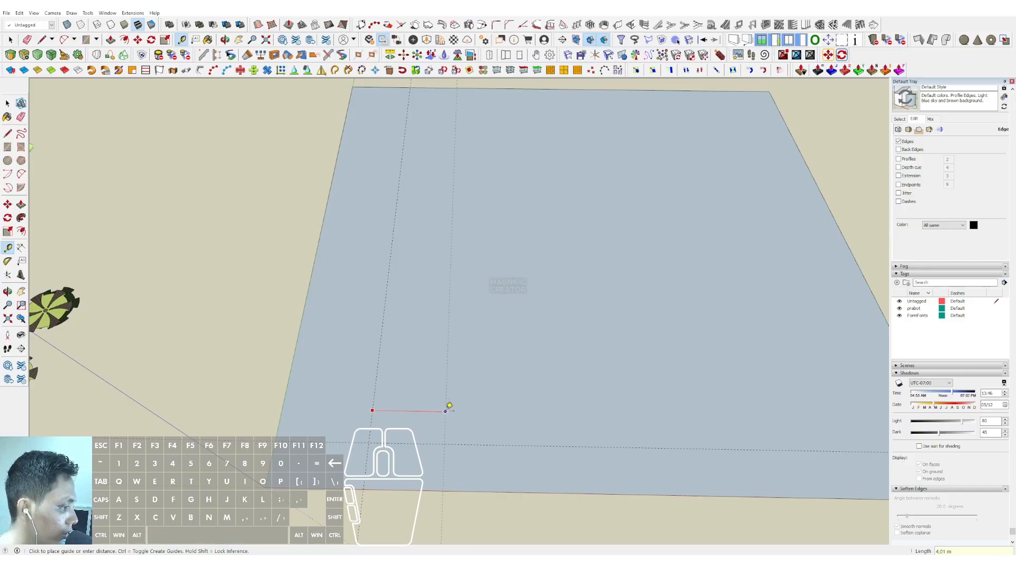
pyautogui.press('space')
pyautogui.press('space')
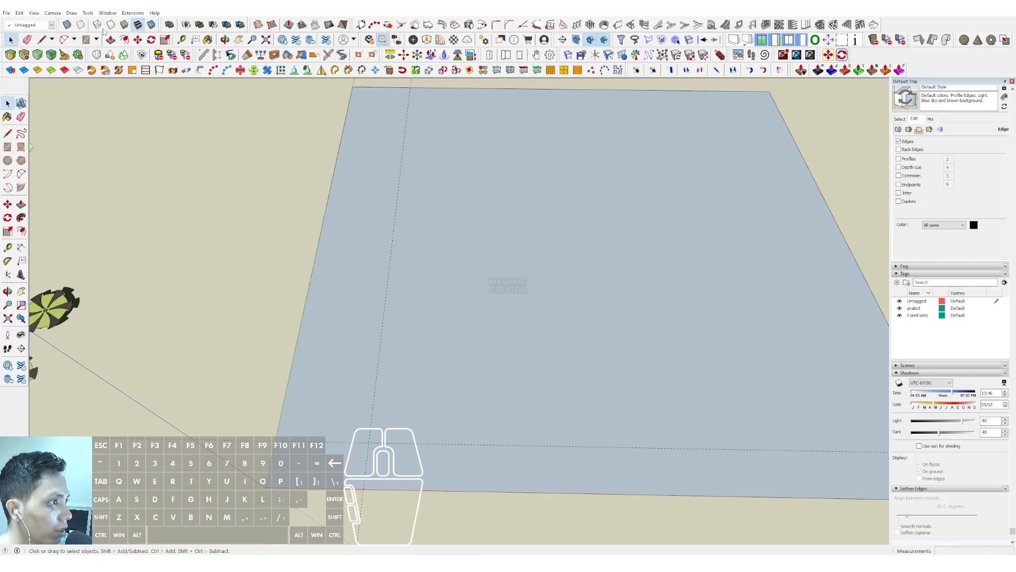
# - Set the model's length units to millimeters with a display precision of 0 decimals
pyautogui.click(108, 12)
pyautogui.click(122, 89)
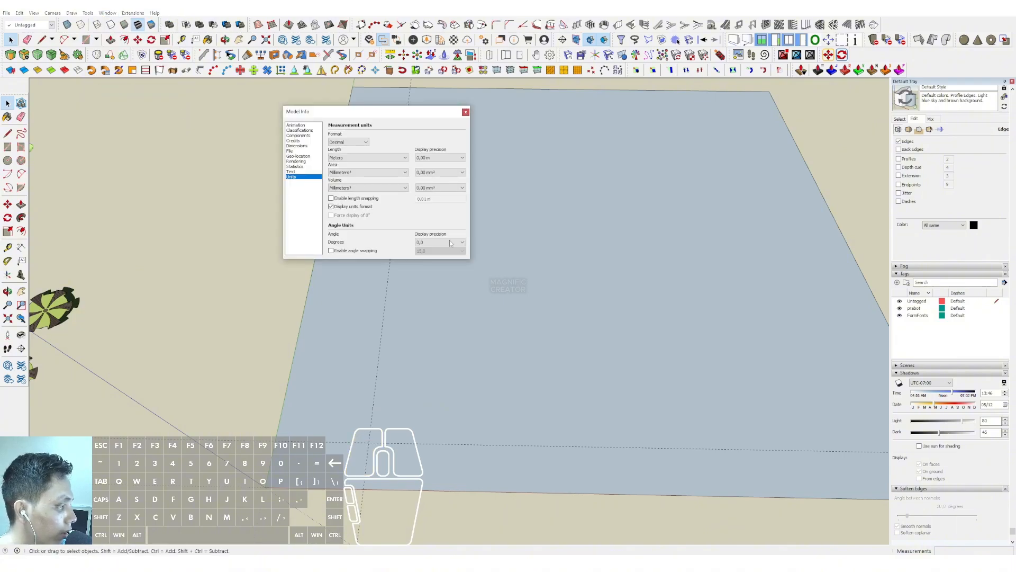
pyautogui.click(365, 157)
pyautogui.click(365, 176)
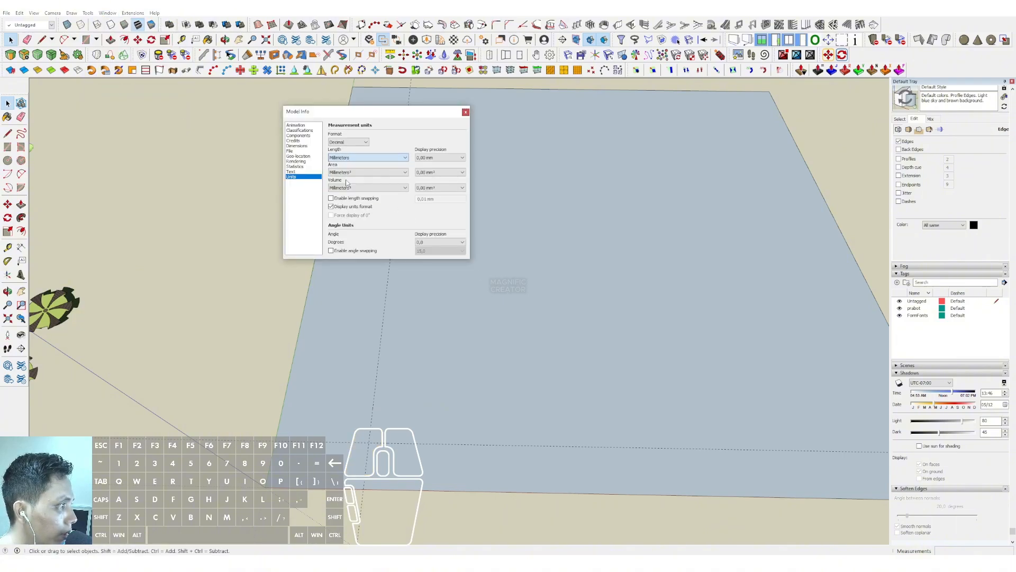
pyautogui.click(429, 158)
pyautogui.click(427, 163)
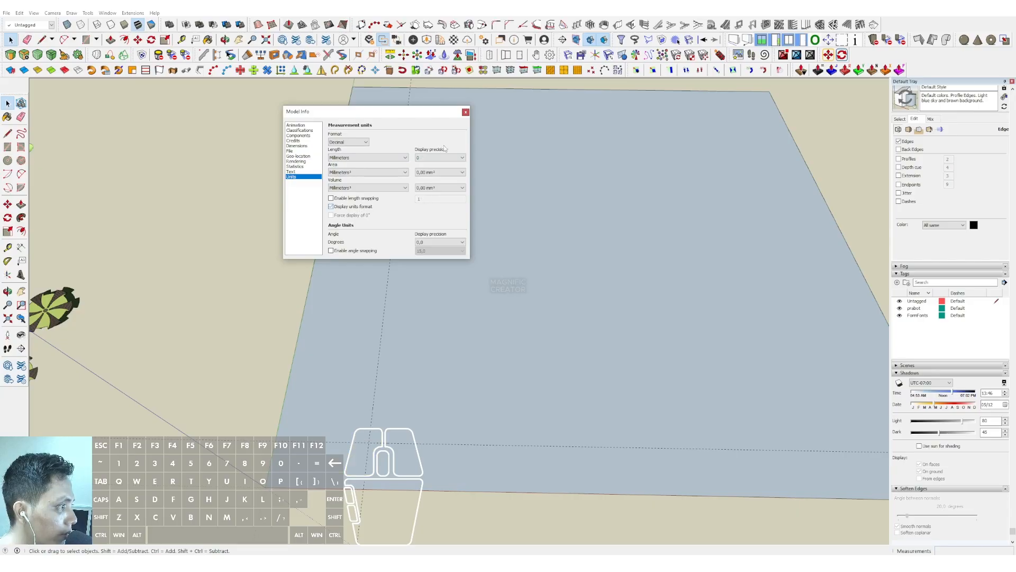
pyautogui.click(466, 113)
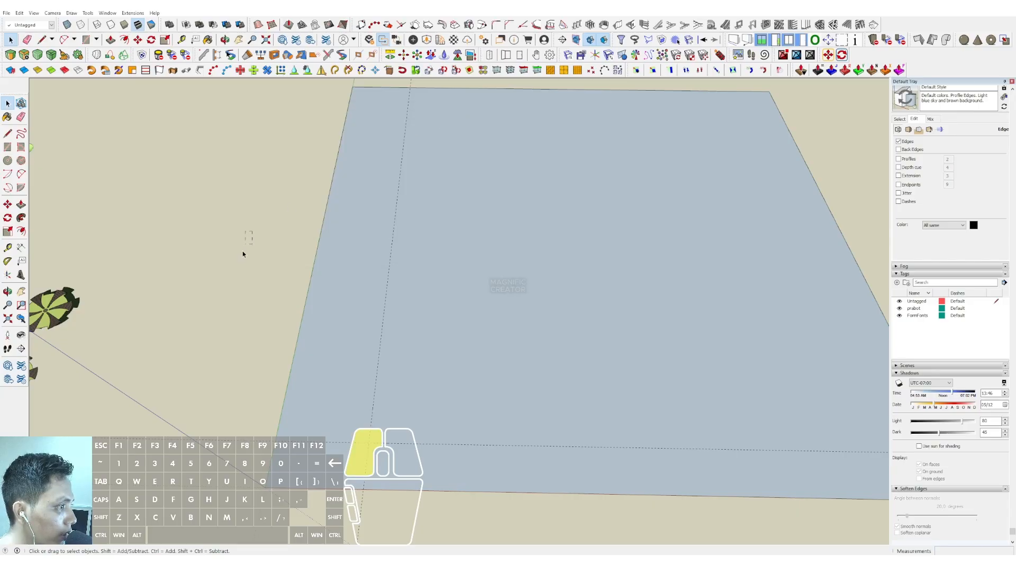
# - Place a guide 5000 mm inward from the green-axis guide and another farther into the plot, parallel to the red-axis guide
pyautogui.click(8, 249)
pyautogui.click(374, 400)
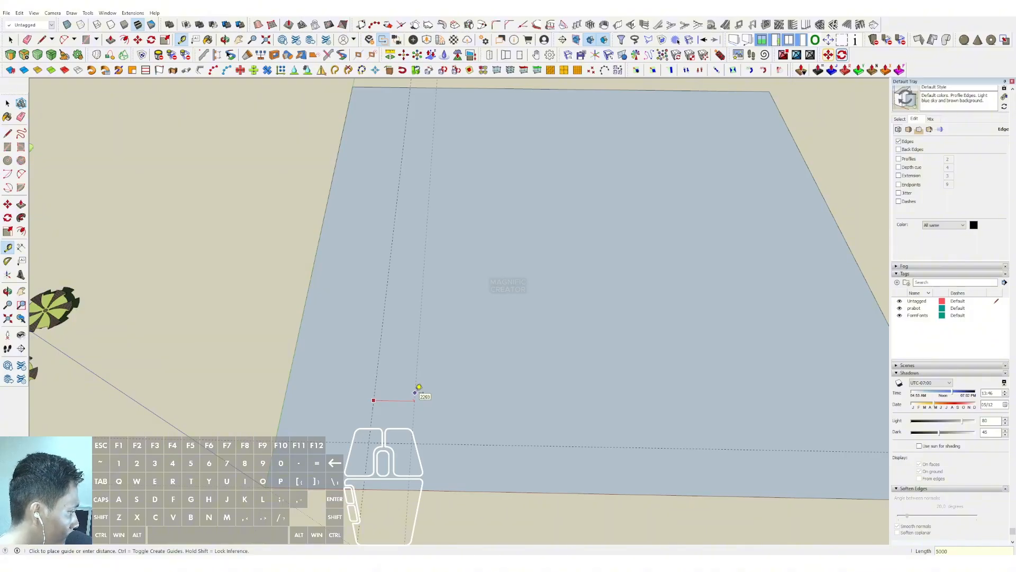
pyautogui.write('5000')
pyautogui.press('Return')
pyautogui.scroll(2, 432, 413)
pyautogui.click(449, 440)
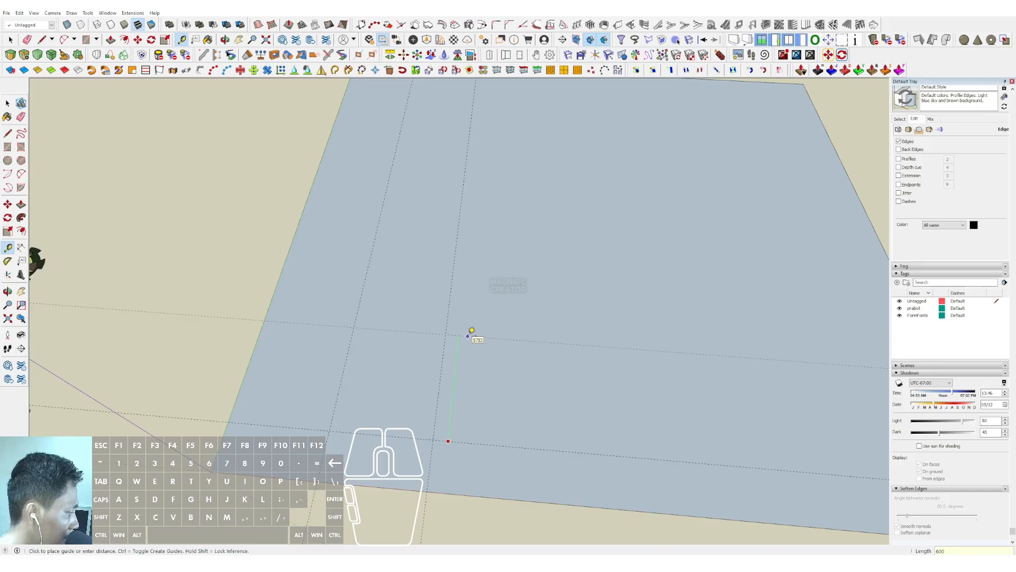
pyautogui.press('Return')
# - Place another guide parallel to the green axis, farther inward from the 5000 mm guide
pyautogui.scroll(-2, 446, 354)
pyautogui.moveTo(447, 354)
pyautogui.mouseDown(button='middle')
pyautogui.moveTo(474, 386)
pyautogui.moveTo(447, 351)
pyautogui.mouseUp(button='middle')
pyautogui.scroll(1, 474, 386)
pyautogui.scroll(1, 449, 344)
pyautogui.click(441, 351)
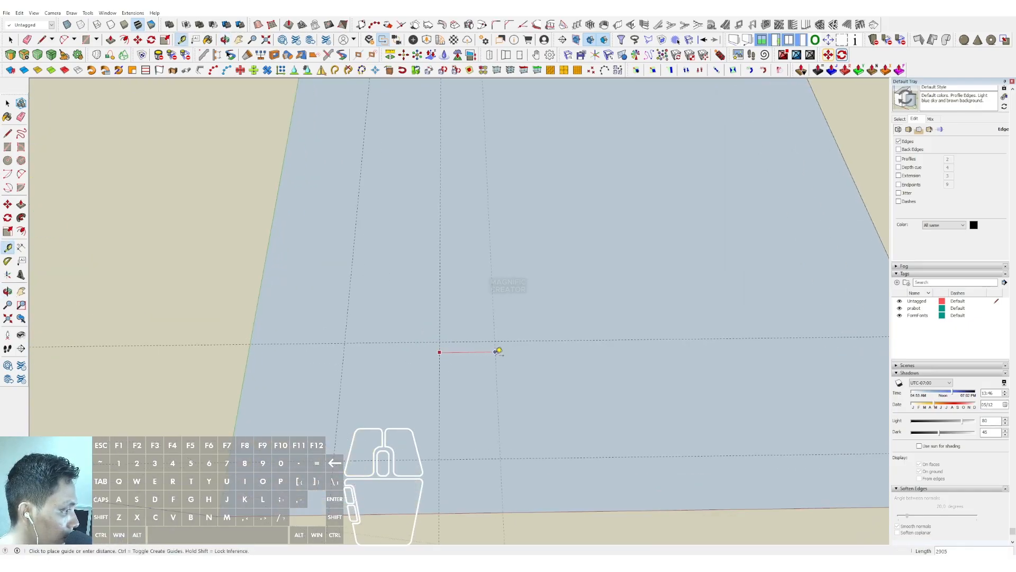
pyautogui.scroll(-1, 474, 348)
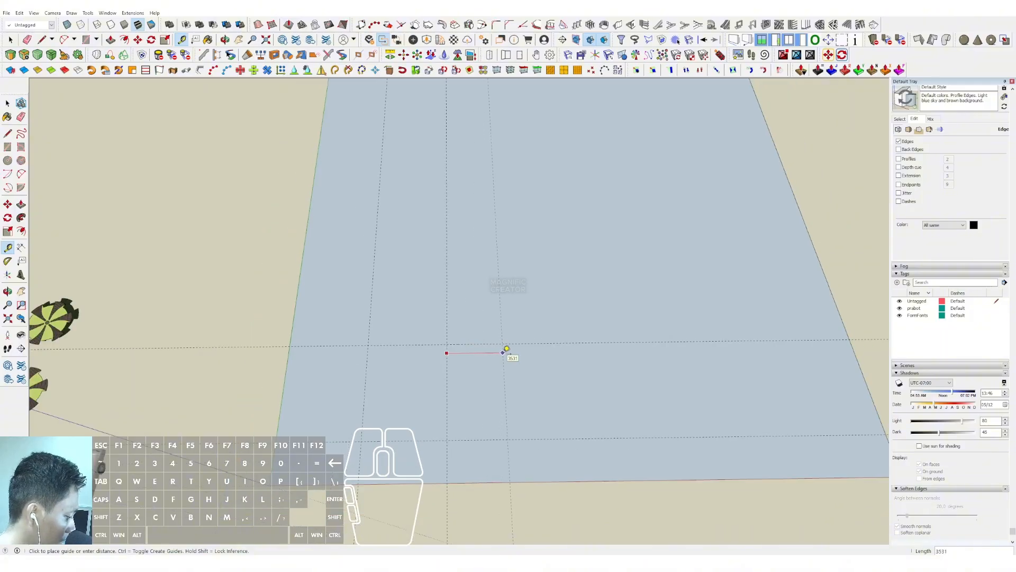
pyautogui.press('Return')
# - Place a third guide parallel to the red axis, farther into the plot from the second one
pyautogui.scroll(1, 452, 350)
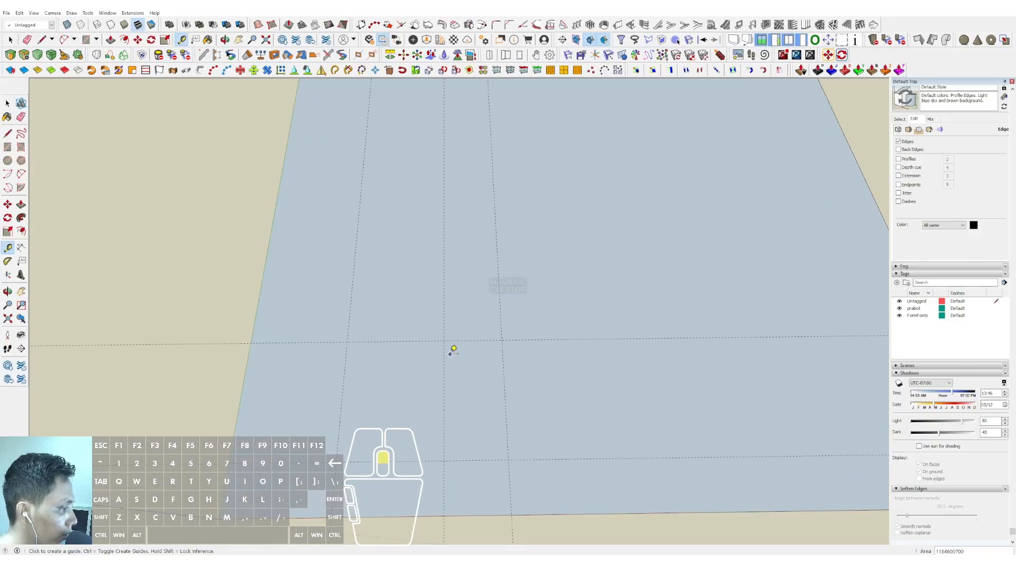
pyautogui.moveTo(451, 350); pyautogui.dragTo(464, 382, button='middle')
pyautogui.scroll(-1, 480, 342)
pyautogui.scroll(-1, 449, 359)
pyautogui.scroll(2, 458, 374)
pyautogui.click(455, 375)
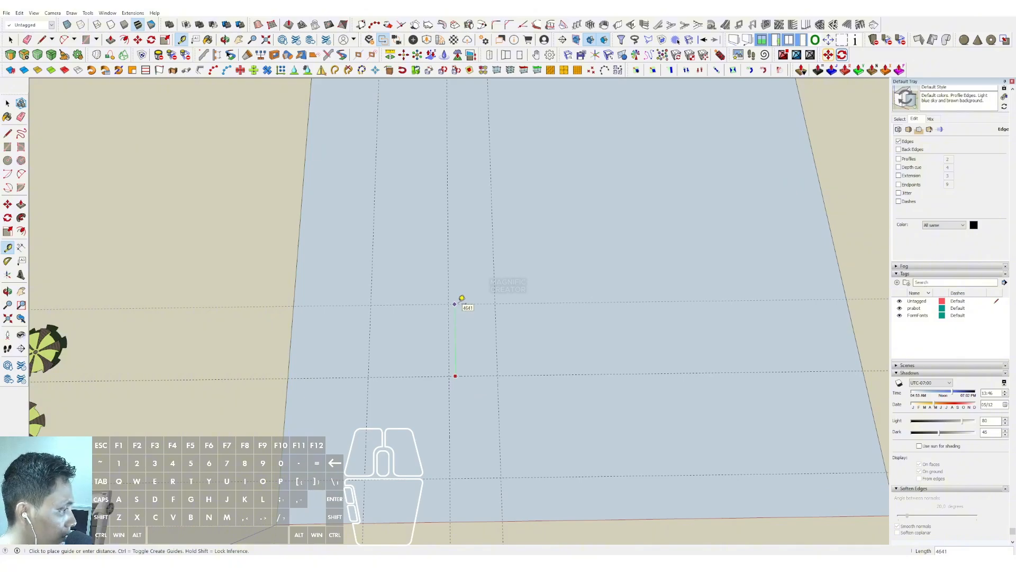
pyautogui.press('Return')
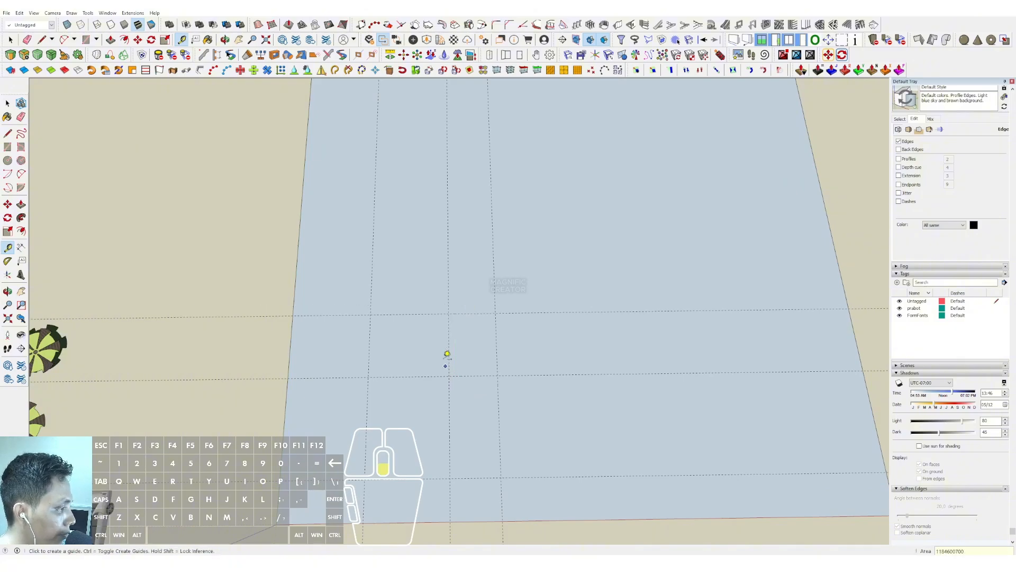
# - Offset a fourth guide parallel to the red axis, behind the third one
pyautogui.scroll(-1, 446, 358)
pyautogui.keyDown('shift'); pyautogui.moveTo(457, 329); pyautogui.dragTo(469, 353, button='middle'); pyautogui.keyUp('shift')
pyautogui.scroll(2, 472, 353)
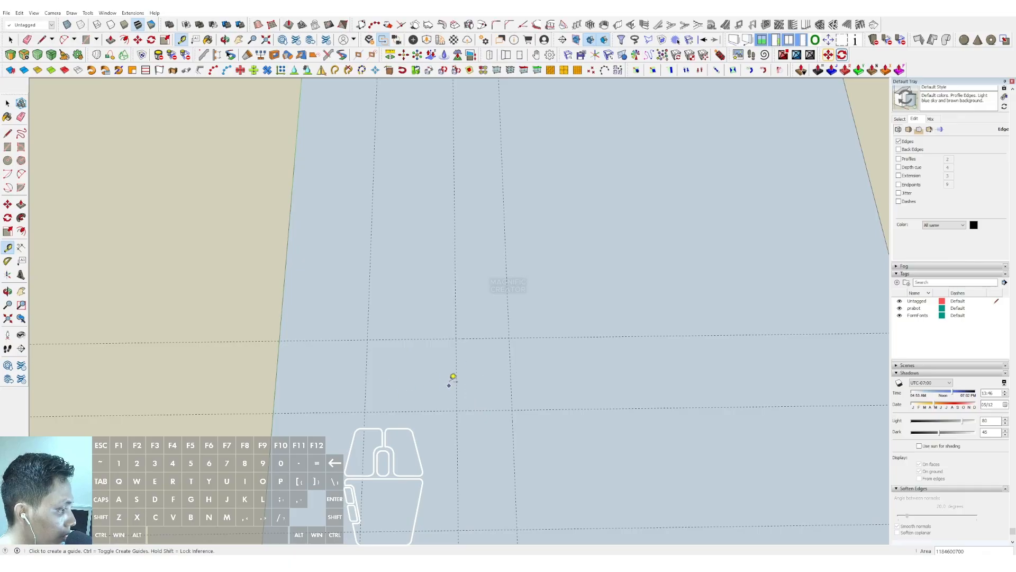
pyautogui.click(403, 338)
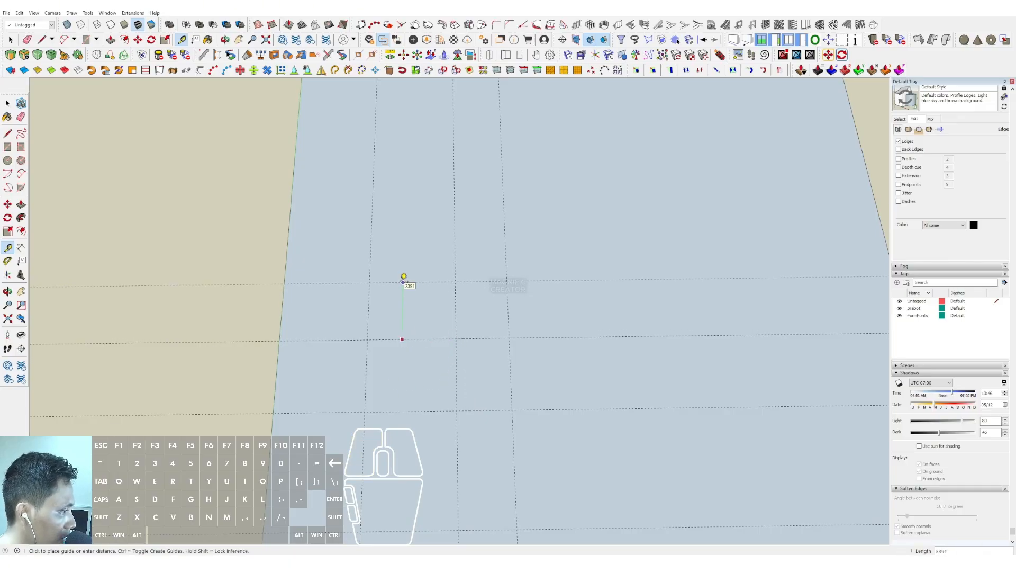
pyautogui.moveTo(433, 290); pyautogui.dragTo(421, 324, button='middle')
# - Place a guide 3000 mm beyond the last guide that runs along the green axis
pyautogui.scroll(1, 449, 322)
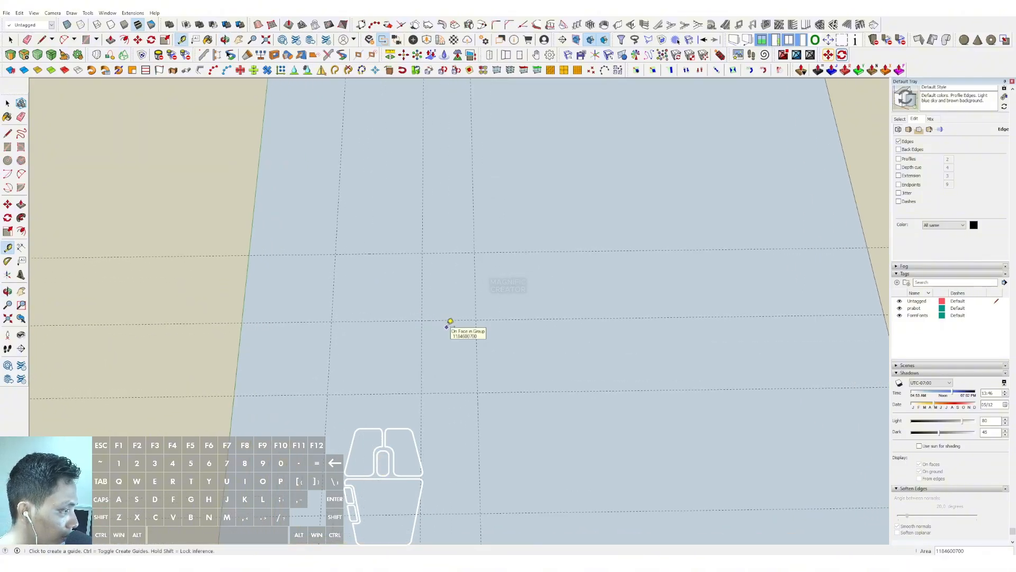
pyautogui.moveTo(463, 312); pyautogui.dragTo(443, 295, button='middle')
pyautogui.click(437, 283)
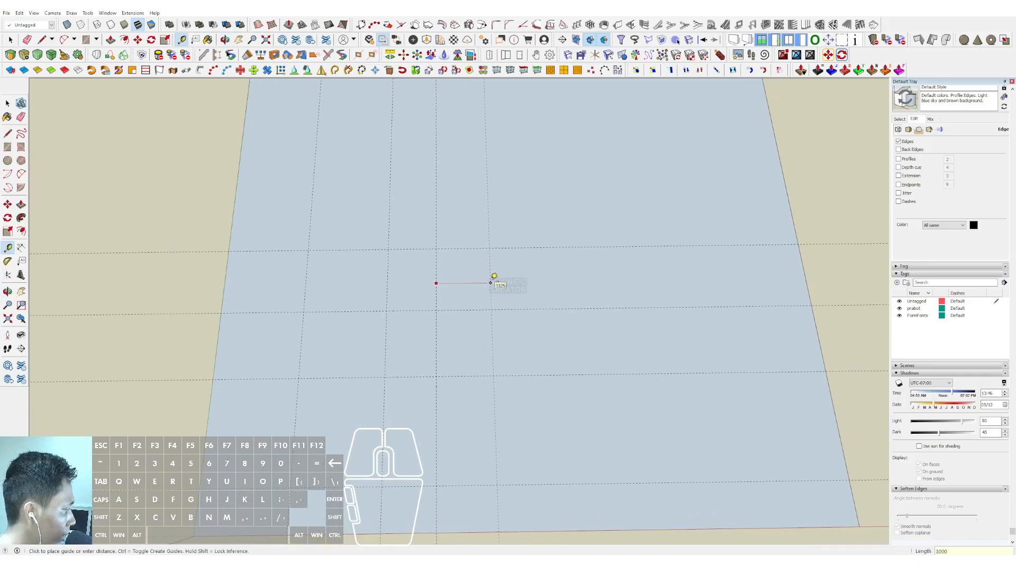
pyautogui.click(491, 283)
# - Inside the plot group, draw an 8000 mm wide rectangle between the guide intersections and a wider rectangle adjoining its rear edge
pyautogui.moveTo(443, 300)
pyautogui.mouseDown(button='middle')
pyautogui.moveTo(411, 324)
pyautogui.moveTo(452, 316)
pyautogui.mouseUp(button='middle')
pyautogui.press('space')
pyautogui.click(456, 316)
pyautogui.press('r')
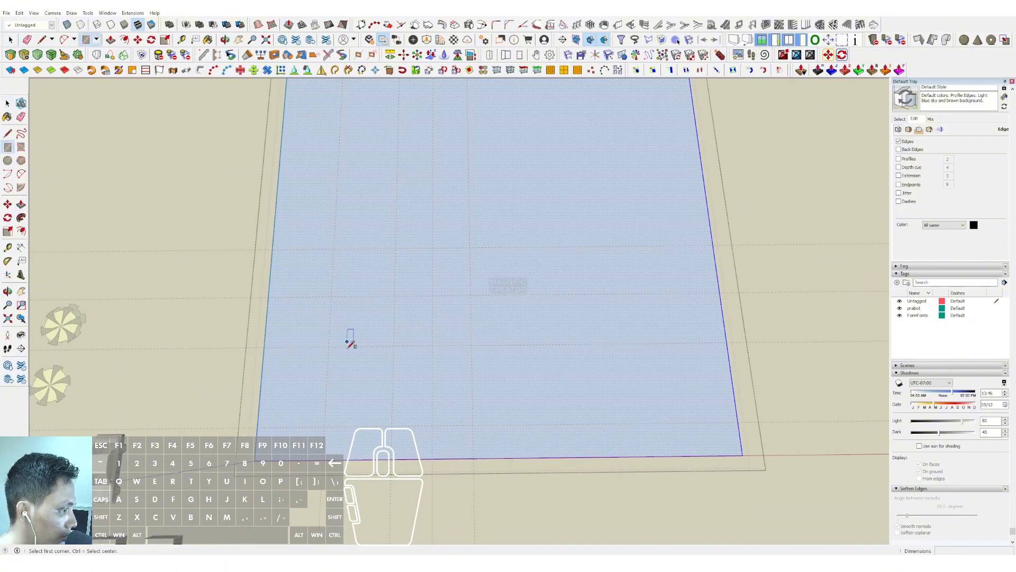
pyautogui.click(325, 425)
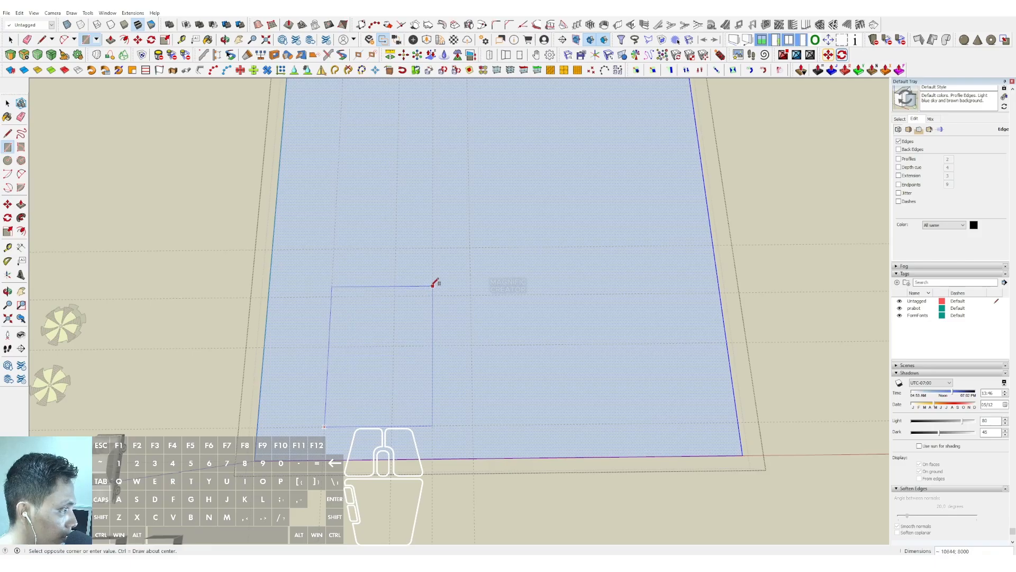
pyautogui.click(470, 295)
pyautogui.click(333, 248)
pyautogui.press('space')
# - Erase the edge shared by the two rectangles to merge them into one L-shaped face, and select that face
pyautogui.press('e')
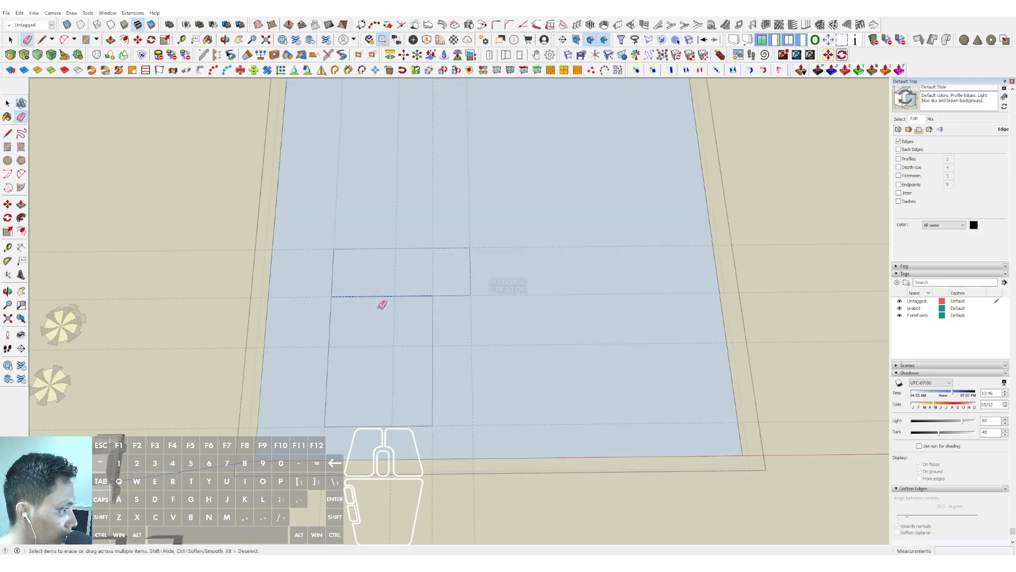
pyautogui.click(382, 302)
pyautogui.press('space')
pyautogui.scroll(-3, 415, 312)
pyautogui.scroll(5, 450, 312)
pyautogui.click(380, 377)
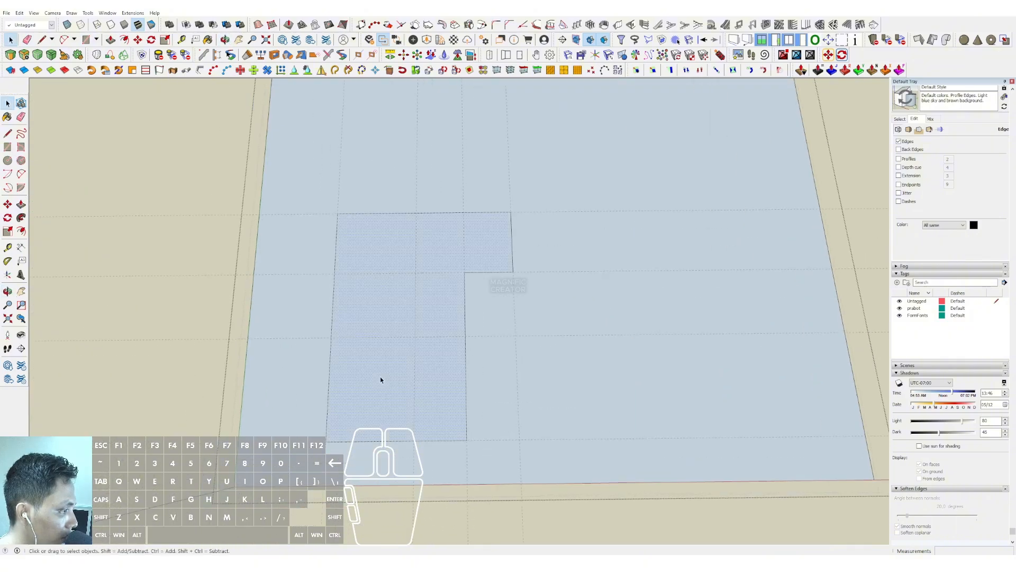
# - Draw a smaller rectangle between guide intersections in the front corner of the L-shaped face, nearest the origin
pyautogui.scroll(-1, 386, 354)
pyautogui.press('r')
pyautogui.click(337, 339)
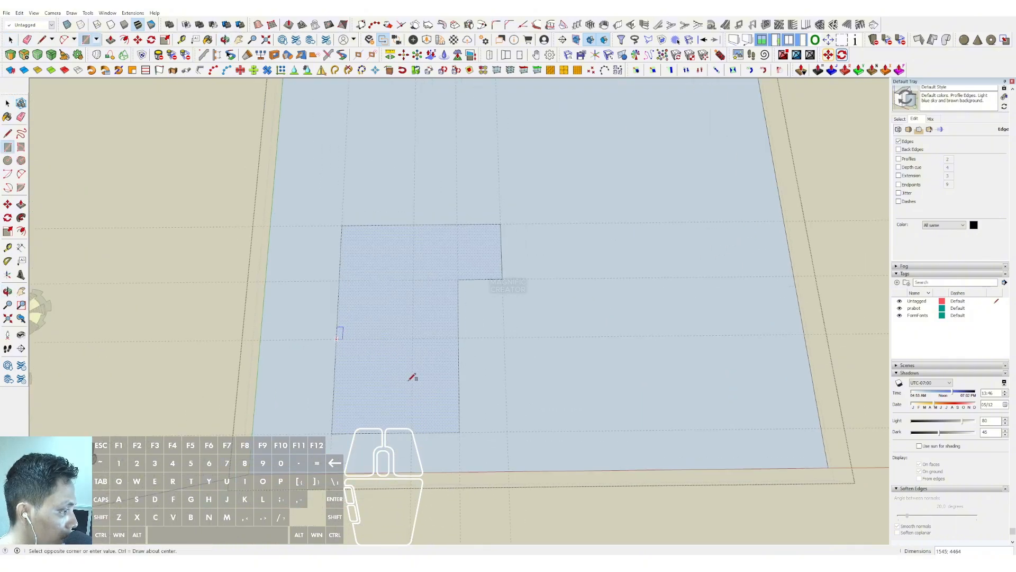
pyautogui.click(410, 429)
pyautogui.press('space')
pyautogui.scroll(2, 392, 377)
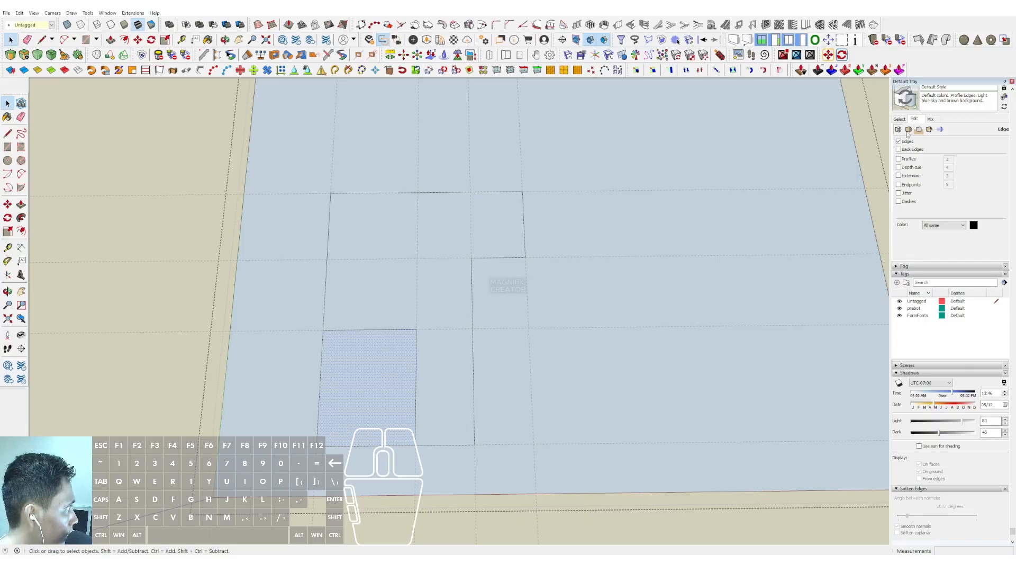
# - Look through the style collections and switch the material library to Landscaping, Fencing and Vegetation
pyautogui.click(900, 119)
pyautogui.scroll(3, 957, 191)
pyautogui.click(963, 227)
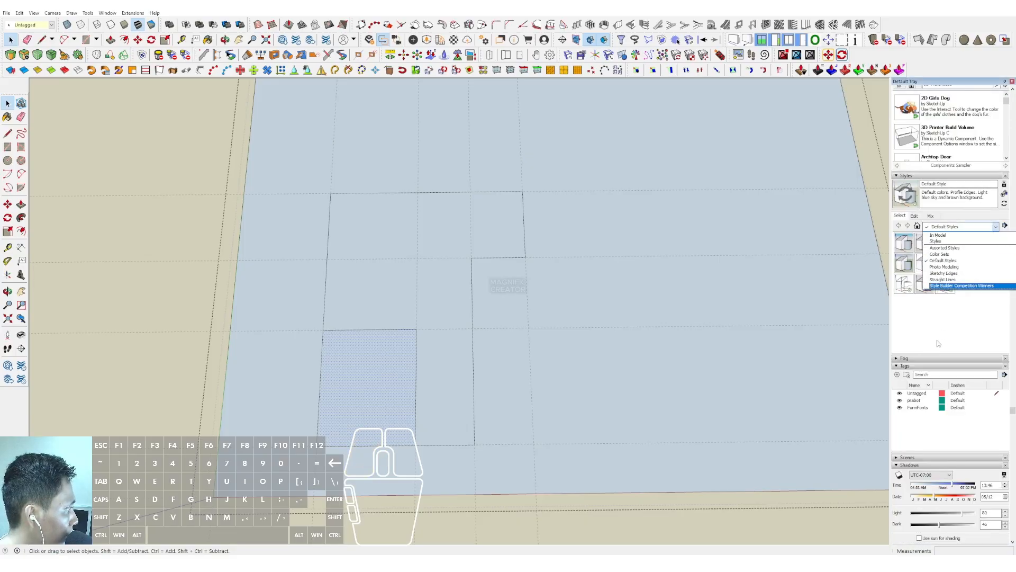
pyautogui.scroll(10, 995, 227)
pyautogui.click(995, 155)
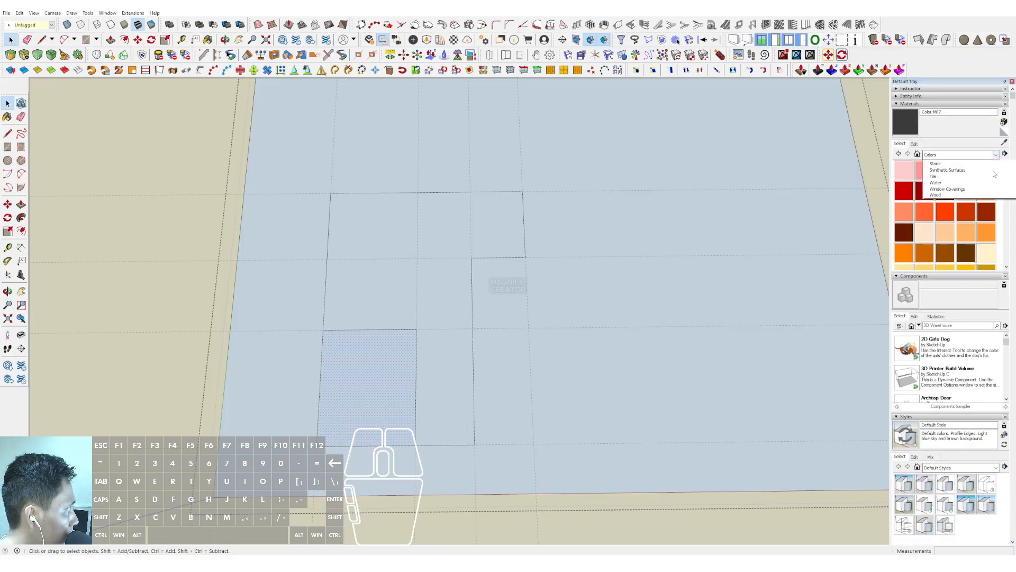
pyautogui.scroll(5, 994, 174)
pyautogui.click(947, 206)
pyautogui.click(624, 287)
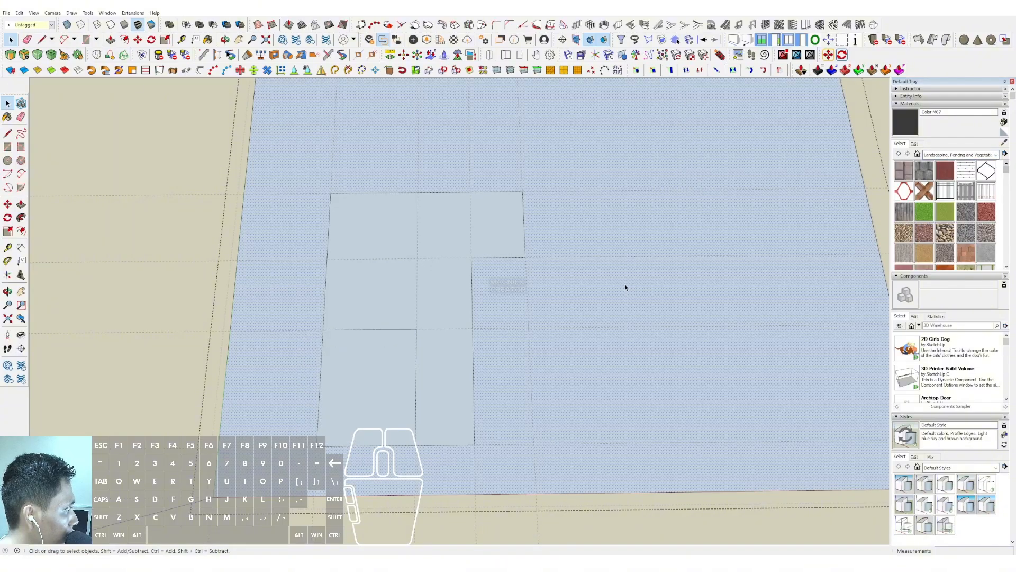
# - Sample the blue-grey paving material from its sample cube beside the plot
pyautogui.scroll(-5, 625, 287)
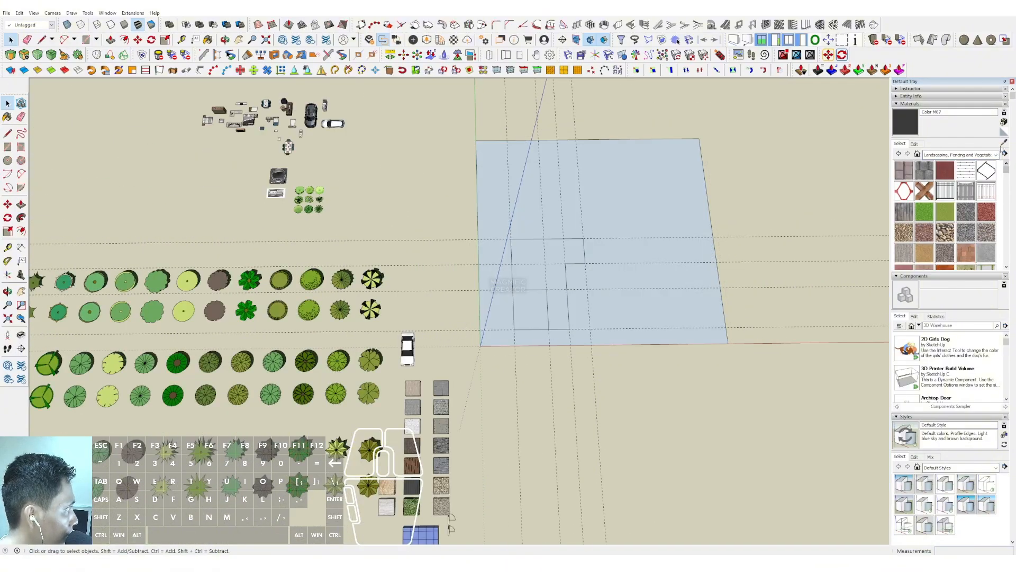
pyautogui.press('b')
pyautogui.scroll(6, 435, 462)
pyautogui.keyDown('alt'); pyautogui.click(433, 461); pyautogui.keyUp('alt')
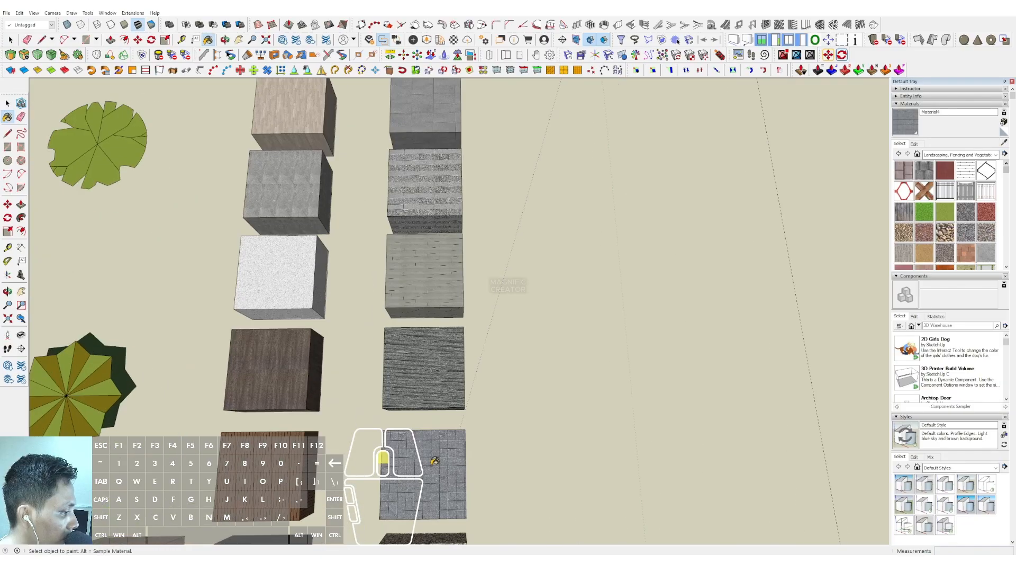
pyautogui.scroll(4, 434, 460)
pyautogui.scroll(-7, 460, 325)
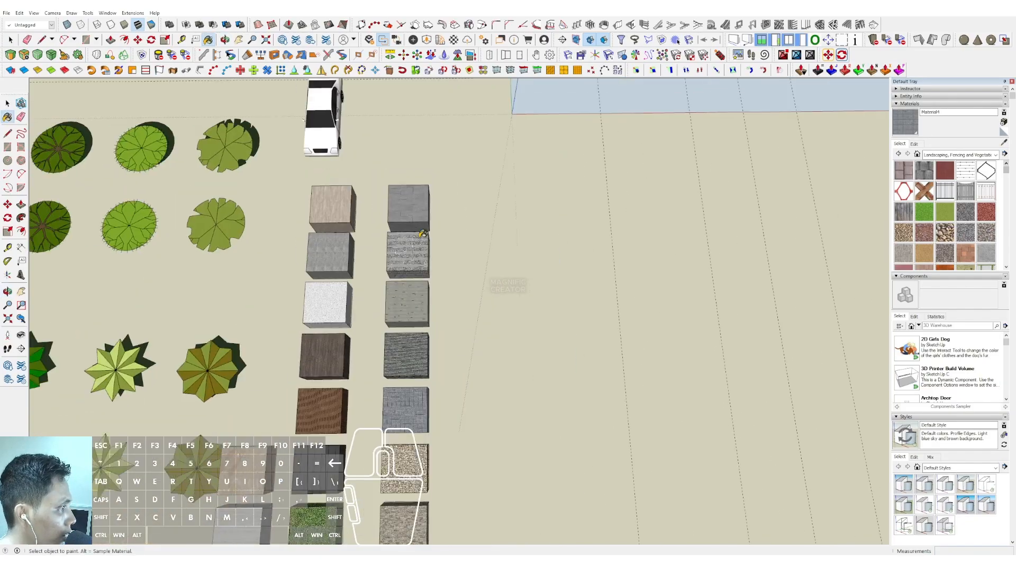
# - Reopen the plot group and paint the small corner rectangle with the sampled paving material
pyautogui.keyDown('shift'); pyautogui.moveTo(534, 106); pyautogui.dragTo(424, 317, button='middle'); pyautogui.keyUp('shift')
pyautogui.keyDown('shift'); pyautogui.moveTo(558, 164); pyautogui.dragTo(476, 350, button='middle'); pyautogui.keyUp('shift')
pyautogui.scroll(-3, 447, 421)
pyautogui.press('space')
pyautogui.doubleClick(443, 422)
pyautogui.click(451, 431)
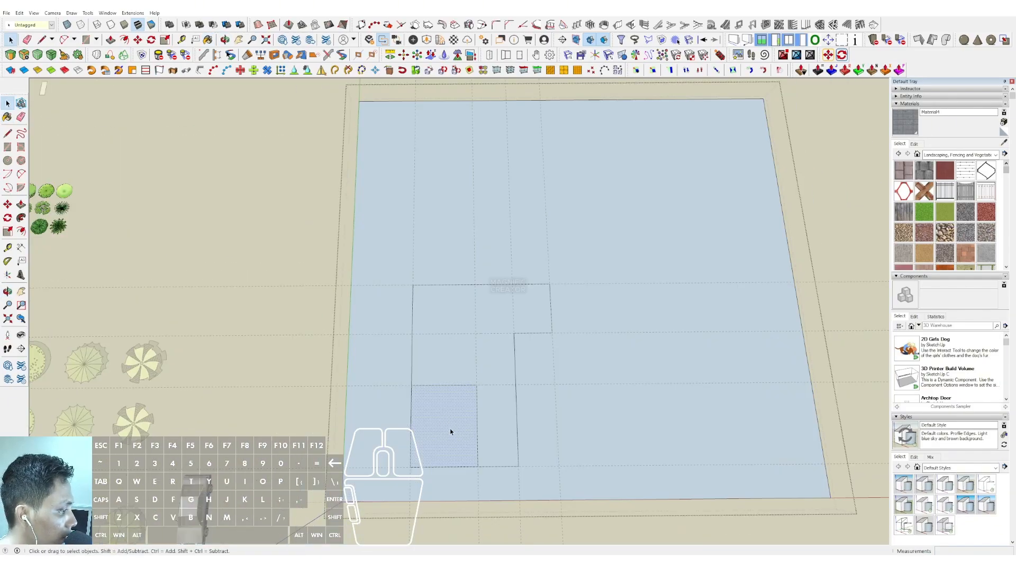
pyautogui.press('b')
pyautogui.click(450, 431)
pyautogui.press('space')
# - Paint the L-shaped face around the paved rectangle with a pale yellow from the Colors material library
pyautogui.scroll(3, 529, 407)
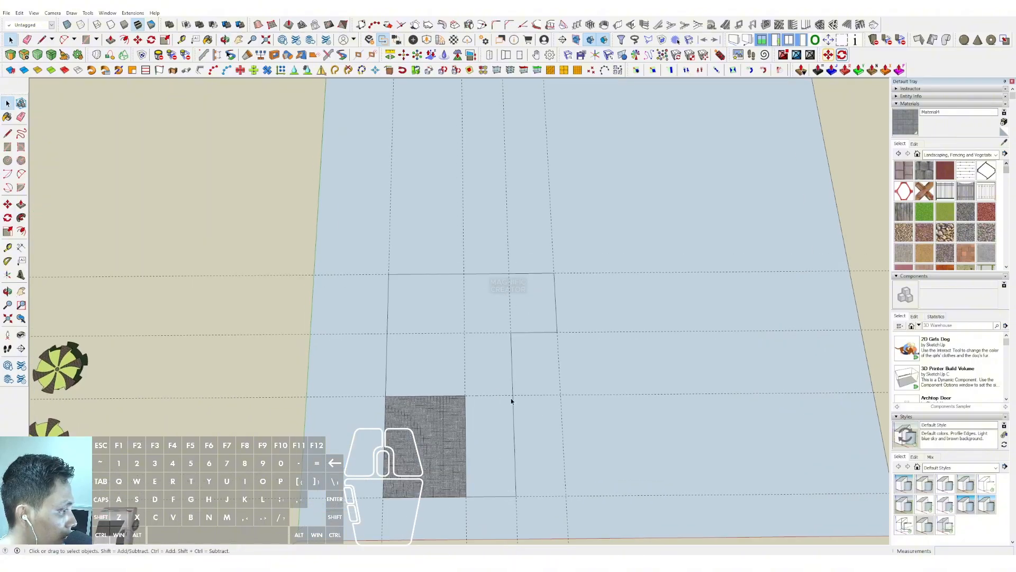
pyautogui.doubleClick(480, 364)
pyautogui.click(996, 155)
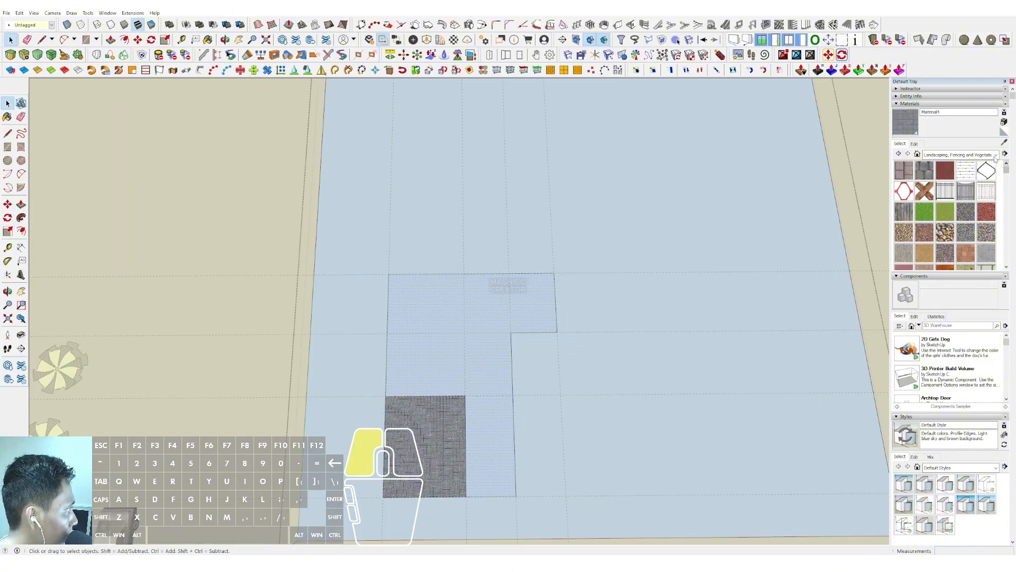
pyautogui.click(937, 201)
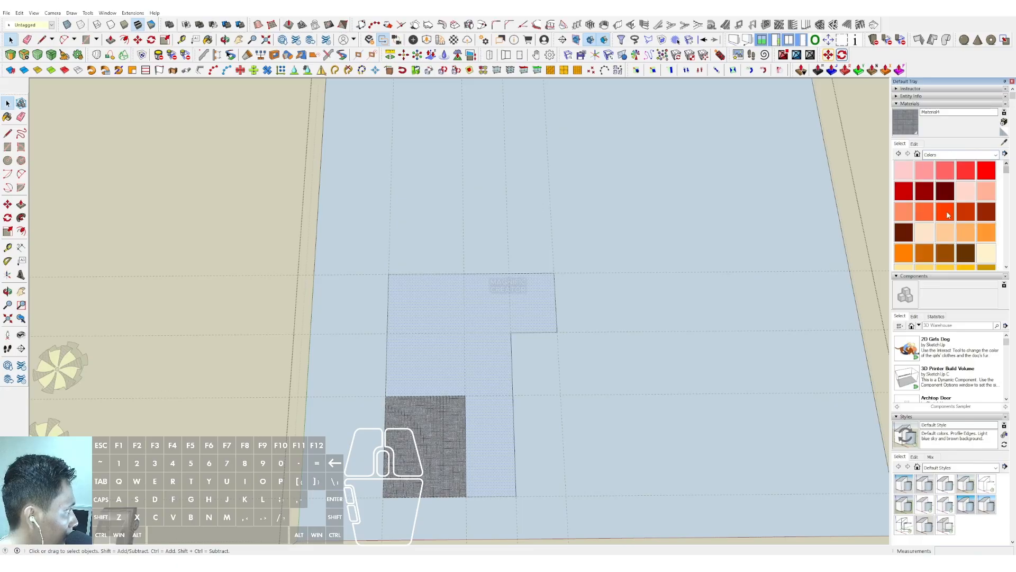
pyautogui.click(961, 227)
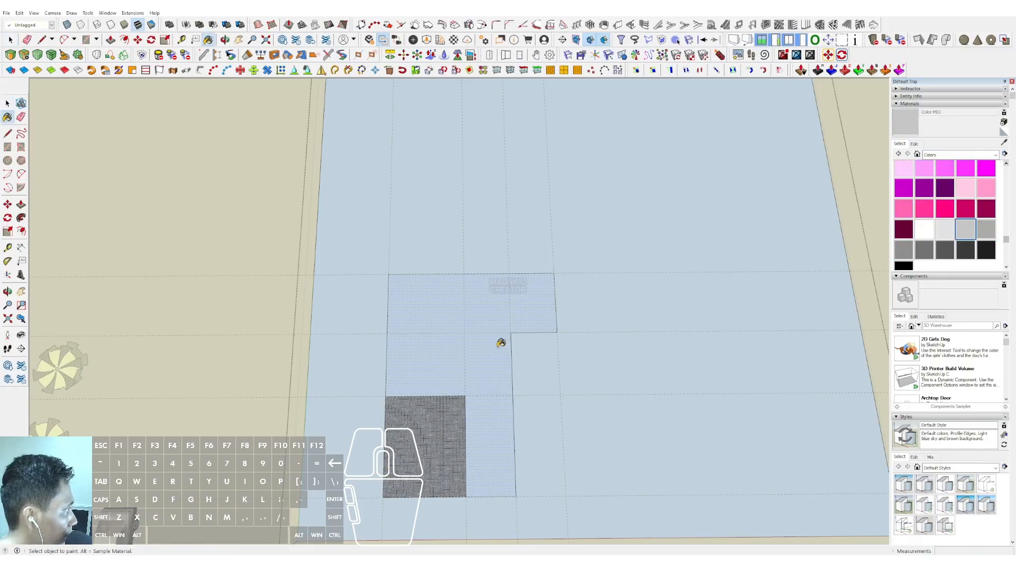
pyautogui.scroll(10, 971, 221)
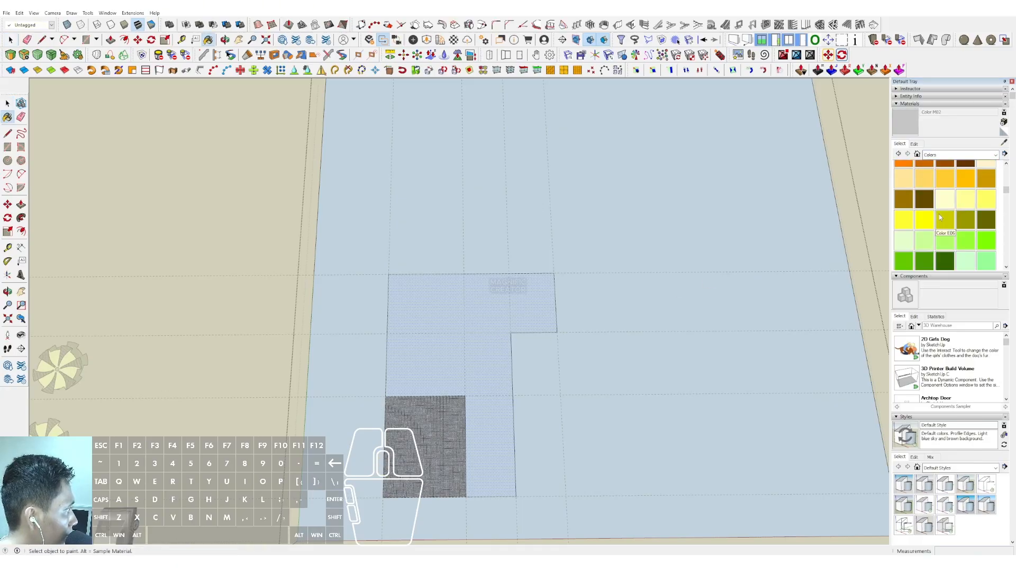
pyautogui.click(918, 235)
pyautogui.click(487, 340)
pyautogui.scroll(-2, 487, 341)
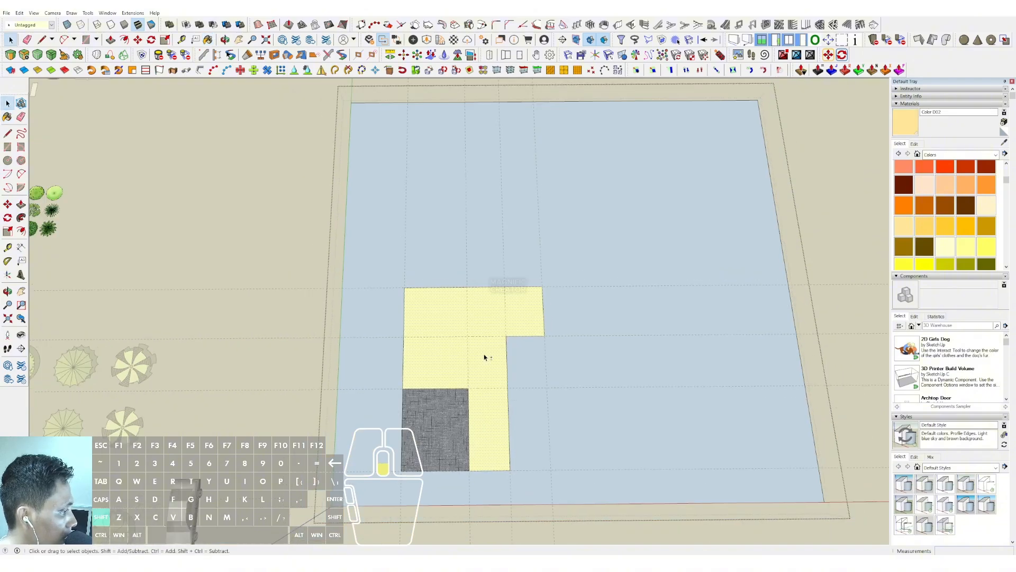
pyautogui.press('space')
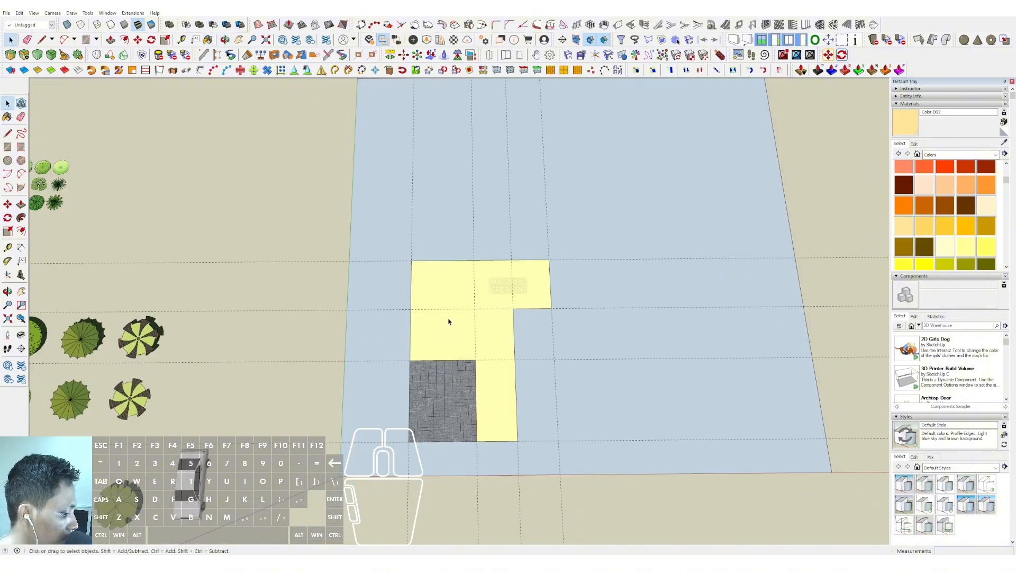
# - Draw two lines along the guides behind the paved rectangle, the first 4000 long, to divide off a rectangular room at the outer edge
pyautogui.scroll(-2, 454, 314)
pyautogui.moveTo(454, 313)
pyautogui.keyDown('shift'); pyautogui.mouseDown(button='middle')
pyautogui.moveTo(476, 290)
pyautogui.moveTo(443, 279)
pyautogui.moveTo(469, 313)
pyautogui.moveTo(433, 270)
pyautogui.mouseUp(button='middle'); pyautogui.keyUp('shift')
pyautogui.scroll(2, 476, 290)
pyautogui.scroll(1, 433, 269)
pyautogui.scroll(2, 392, 307)
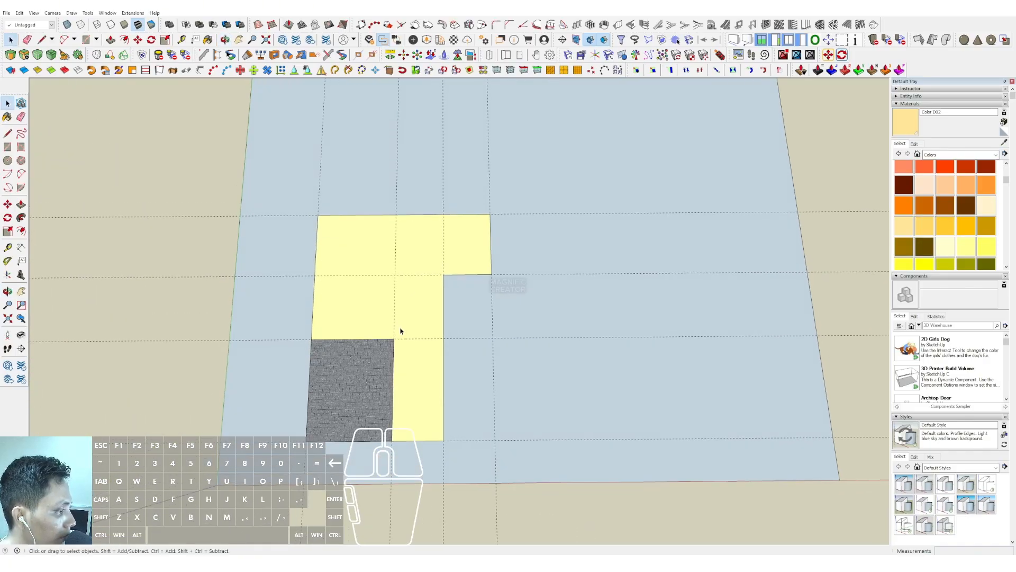
pyautogui.click(362, 312)
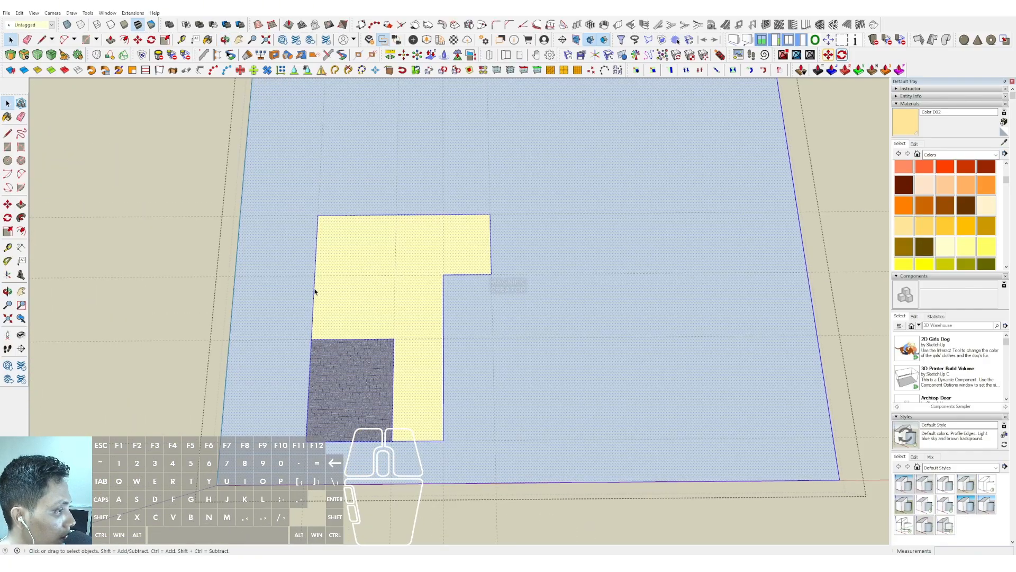
pyautogui.press('l')
pyautogui.click(394, 339)
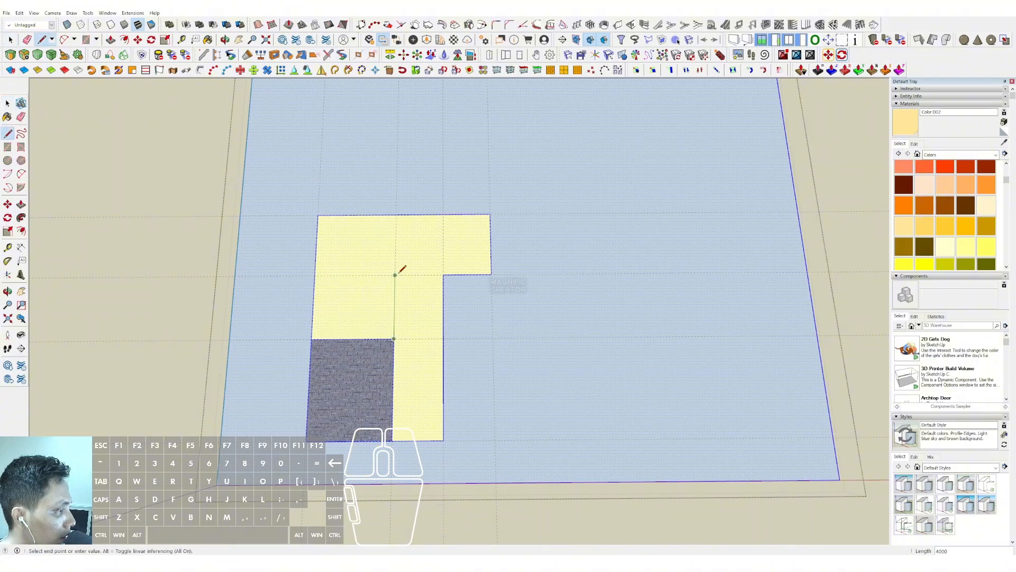
pyautogui.click(395, 275)
pyautogui.click(314, 274)
pyautogui.press('space')
pyautogui.scroll(1, 381, 287)
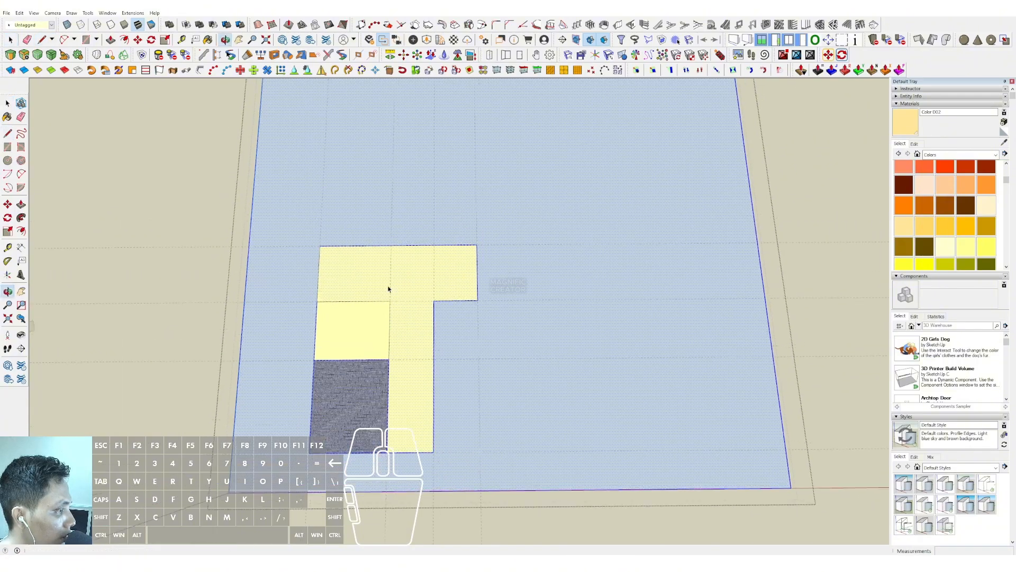
pyautogui.press('d')
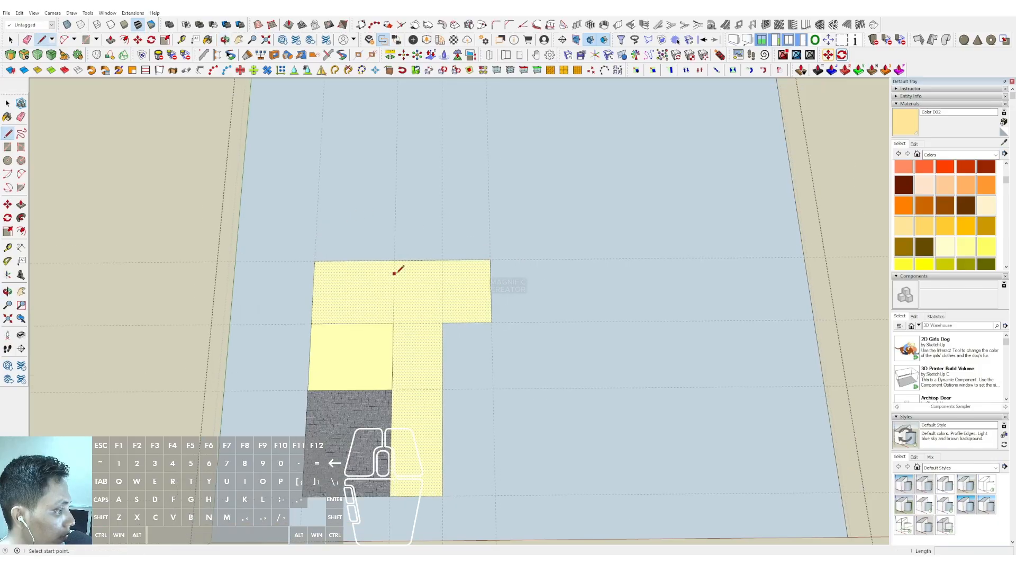
pyautogui.scroll(1, 403, 272)
pyautogui.scroll(-1, 489, 287)
pyautogui.press('space')
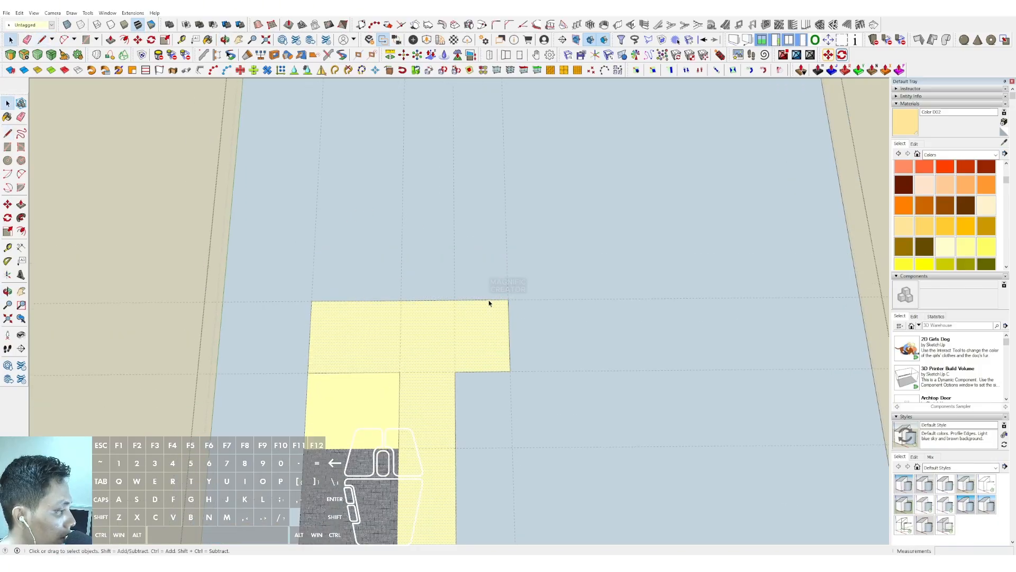
# - Move the rear edge of the yellow footprint 3000 outward, away from the paved rectangle
pyautogui.click(493, 301)
pyautogui.press('m')
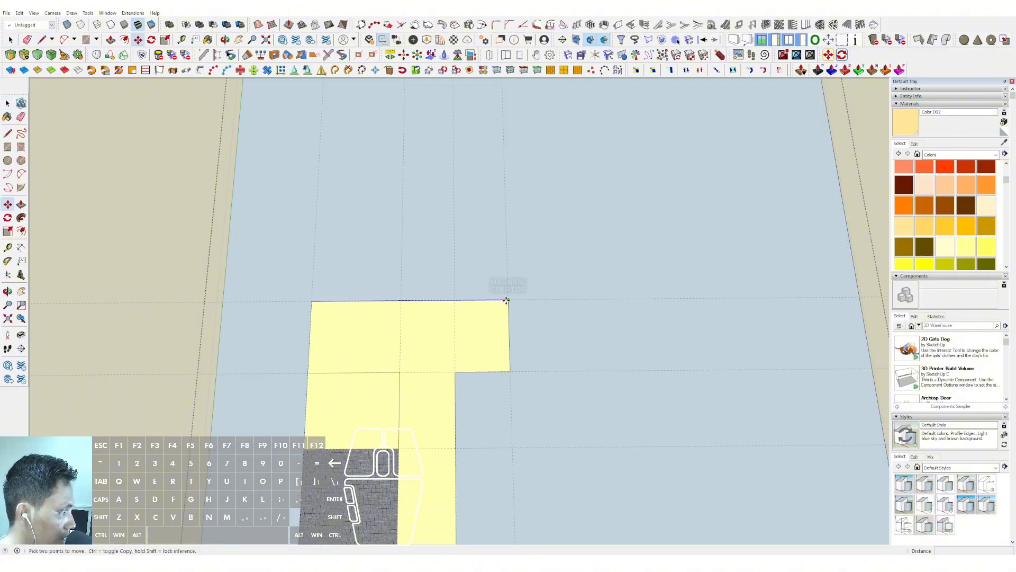
pyautogui.click(507, 301)
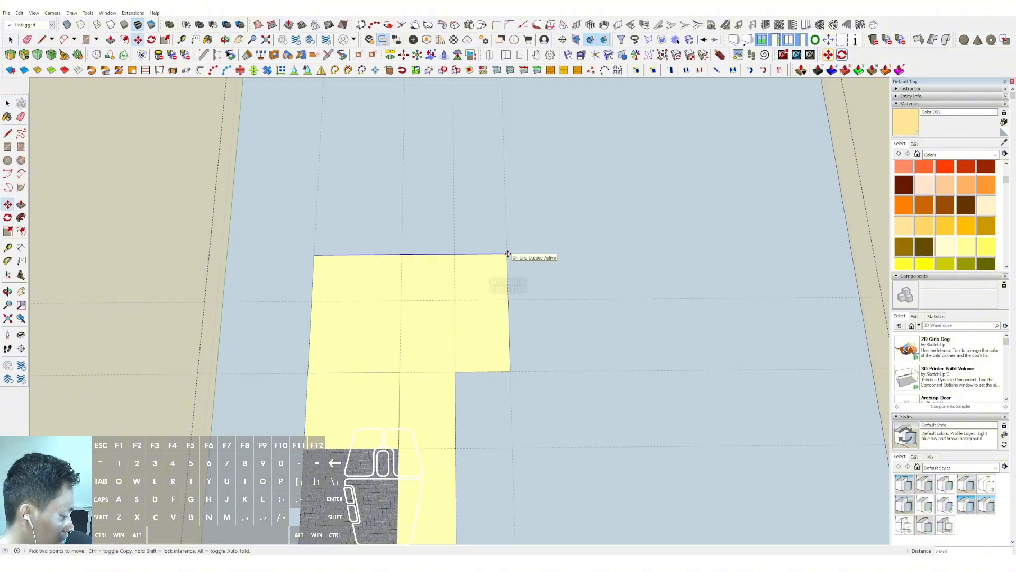
pyautogui.write('3000')
pyautogui.press('Return')
pyautogui.press('space')
pyautogui.scroll(-3, 376, 319)
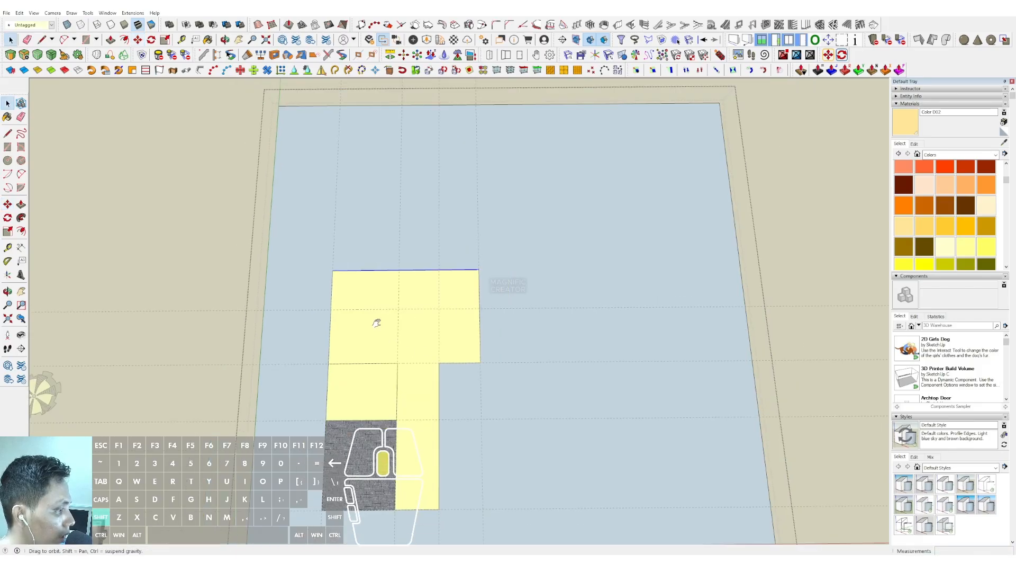
# - Draw a 3000 line across the narrow strip beside the paving, starting midway along the paving's side edge
pyautogui.scroll(5, 315, 344)
pyautogui.click(312, 355)
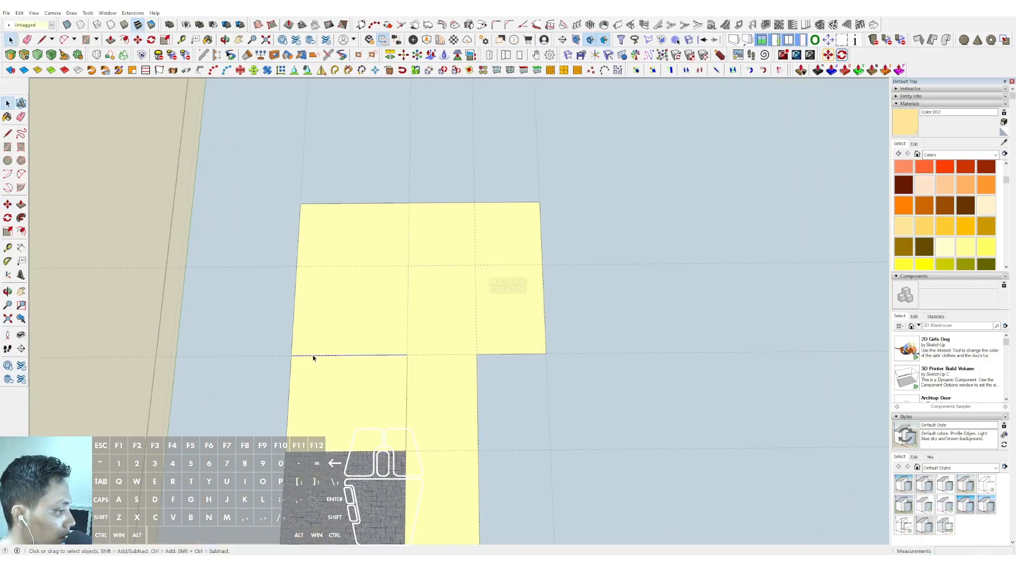
pyautogui.scroll(-3, 444, 342)
pyautogui.scroll(2, 441, 341)
pyautogui.keyDown('shift'); pyautogui.moveTo(415, 317); pyautogui.dragTo(406, 255, button='middle'); pyautogui.keyUp('shift')
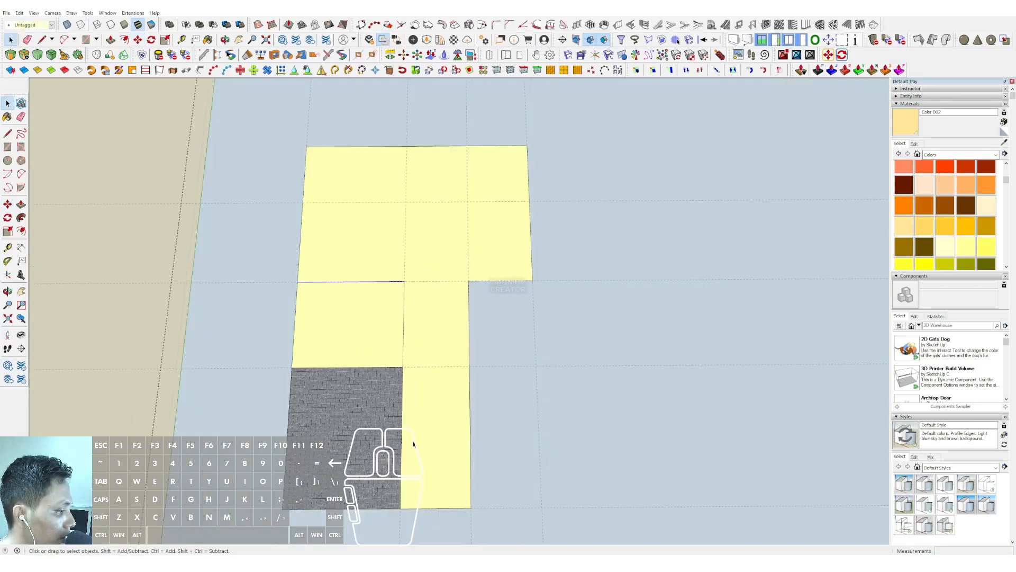
pyautogui.press('l')
pyautogui.click(402, 435)
pyautogui.click(470, 435)
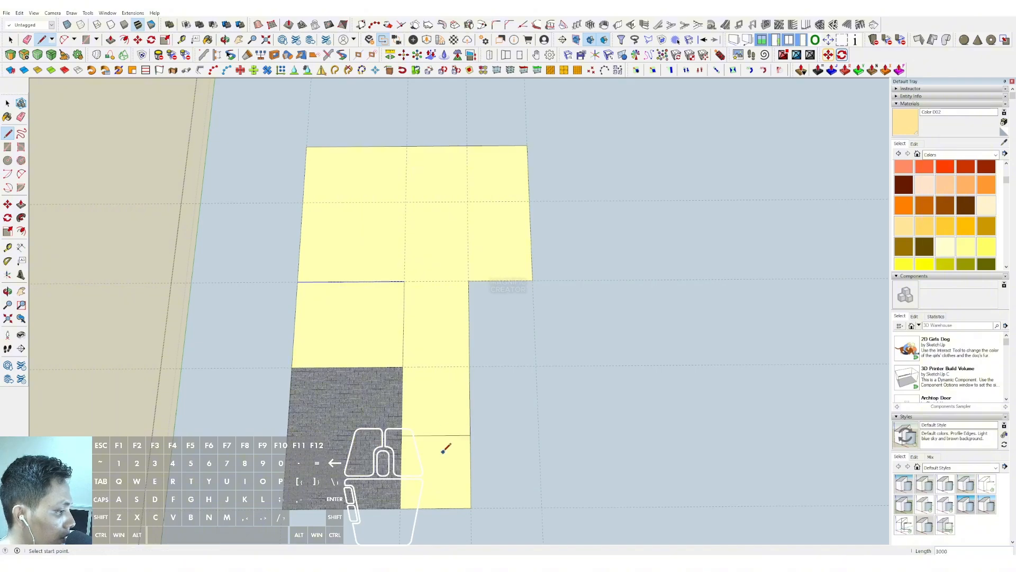
pyautogui.press('space')
# - Paint the front part of the narrow strip with Grass Light Green from the Landscaping, Fencing and Vegetation materials
pyautogui.click(445, 448)
pyautogui.click(995, 154)
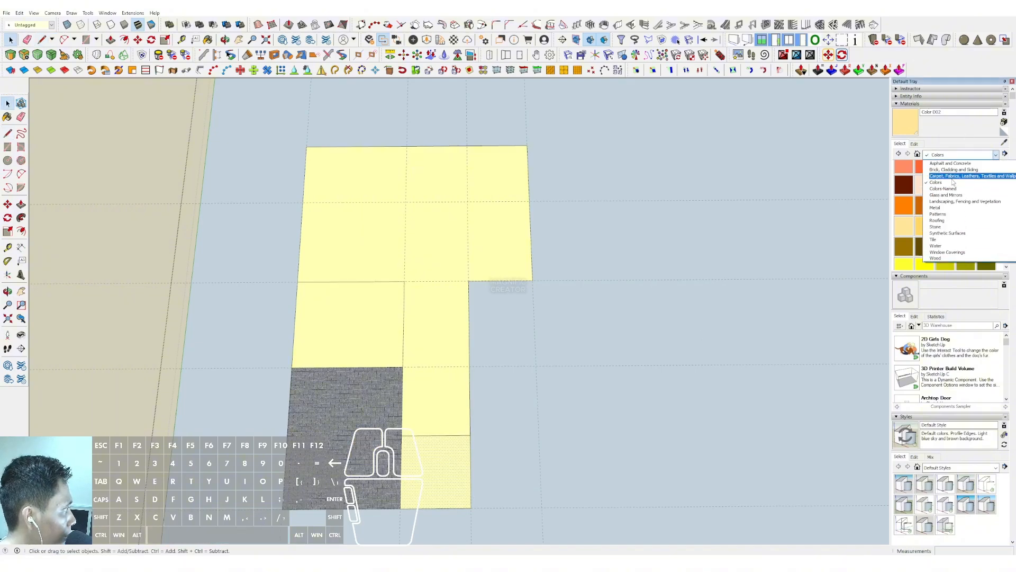
pyautogui.click(953, 197)
pyautogui.click(941, 215)
pyautogui.click(422, 465)
pyautogui.press('space')
pyautogui.scroll(-1, 397, 323)
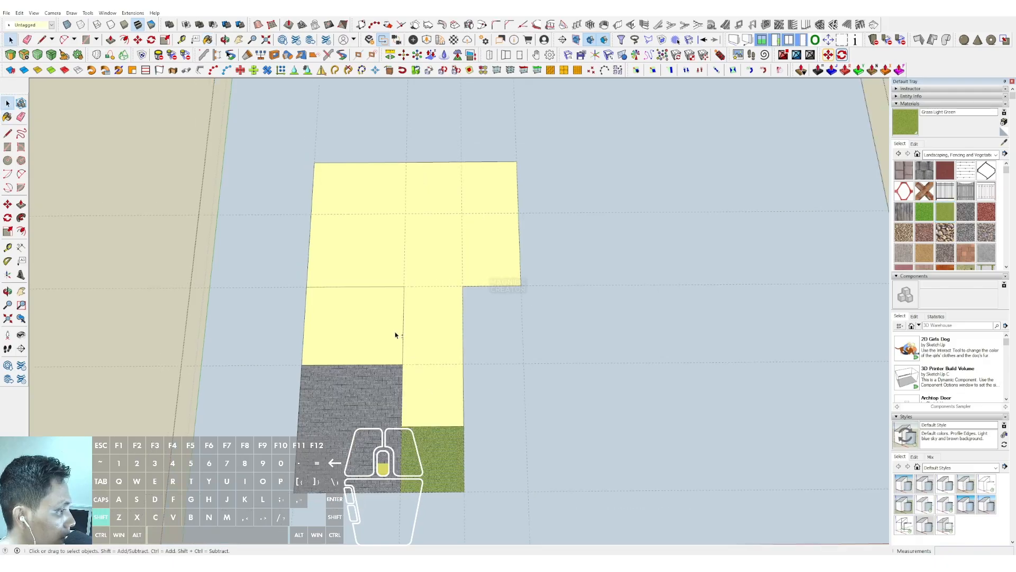
# - Copy the rear line of the room behind the paving 1500 towards the back of the footprint
pyautogui.keyDown('shift'); pyautogui.moveTo(397, 336); pyautogui.dragTo(390, 365, button='middle'); pyautogui.keyUp('shift')
pyautogui.scroll(2, 390, 353)
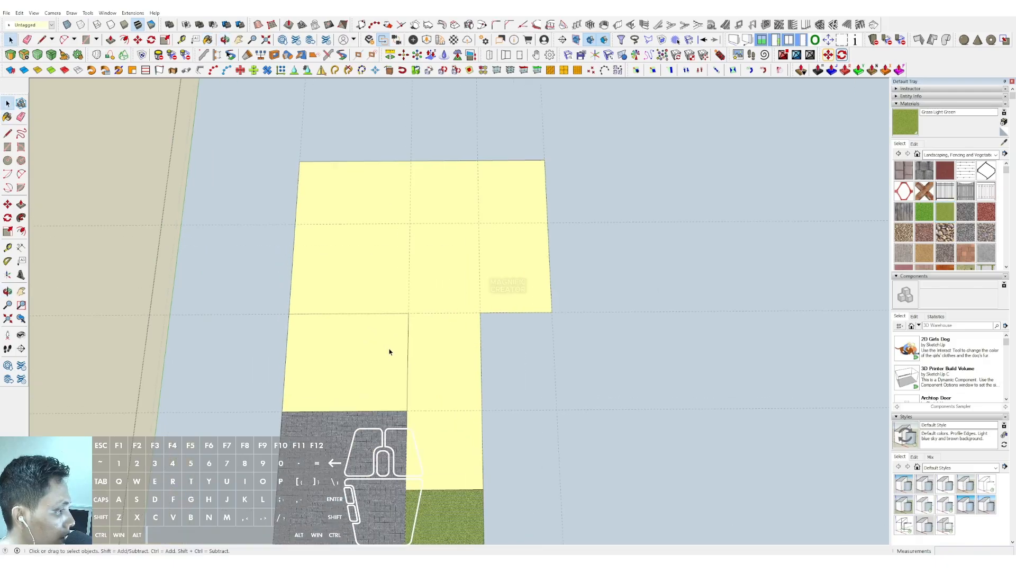
pyautogui.click(318, 313)
pyautogui.scroll(1, 318, 314)
pyautogui.press('m')
pyautogui.click(314, 313)
pyautogui.press('ctrl')
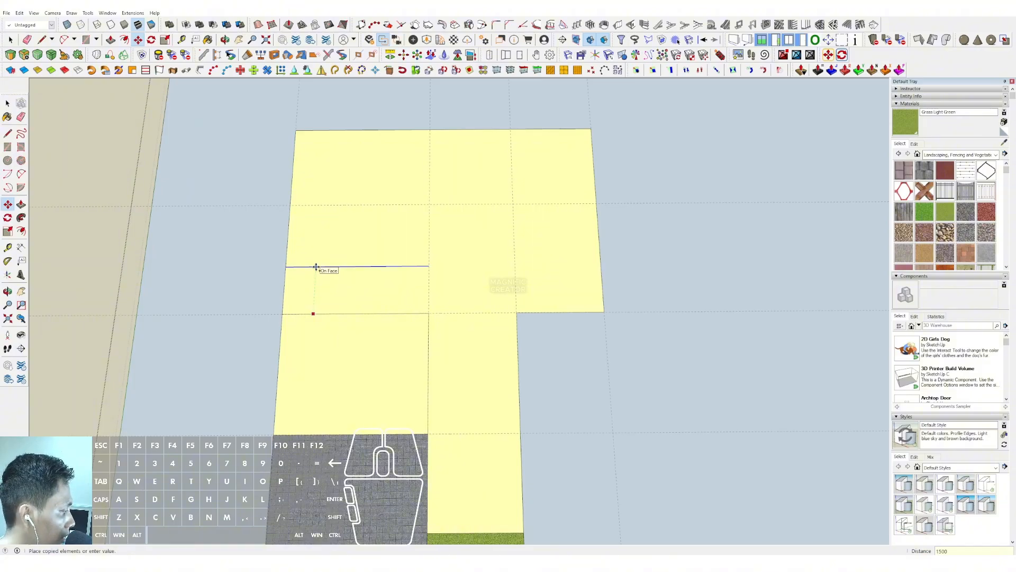
pyautogui.press('Return')
pyautogui.press('space')
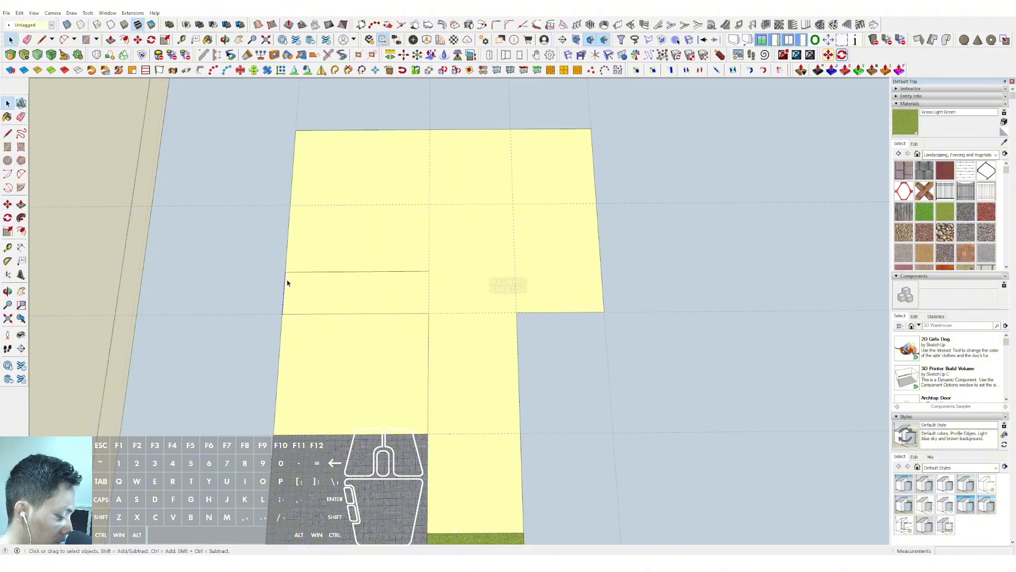
# - Copy the short outer edge segment 2000 inward and erase the line beyond it, leaving a small 2000 by 1500 rectangle
pyautogui.click(284, 283)
pyautogui.press('m')
pyautogui.click(284, 277)
pyautogui.press('ctrl')
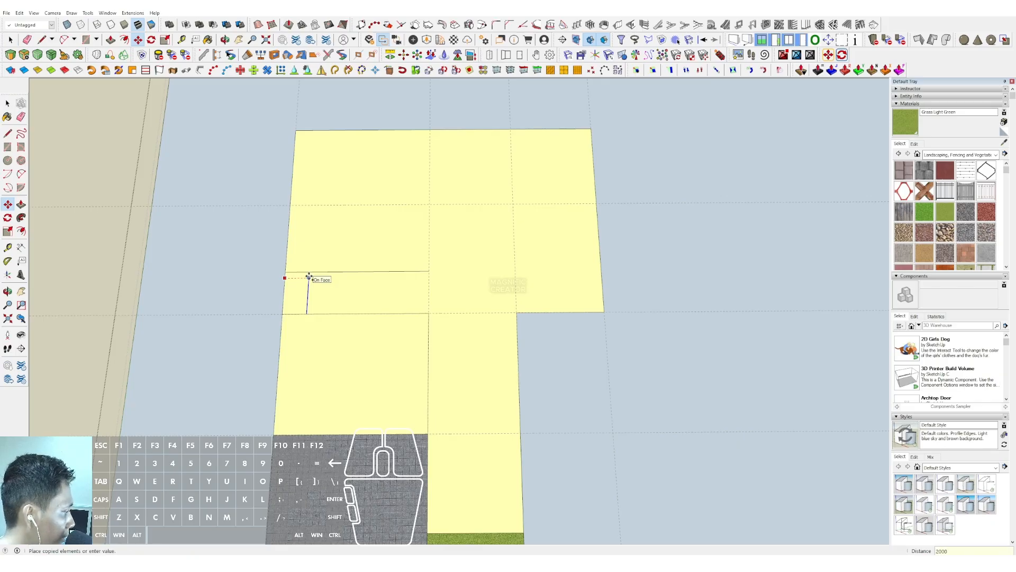
pyautogui.press('Return')
pyautogui.press('space')
pyautogui.press('e')
pyautogui.click(360, 271)
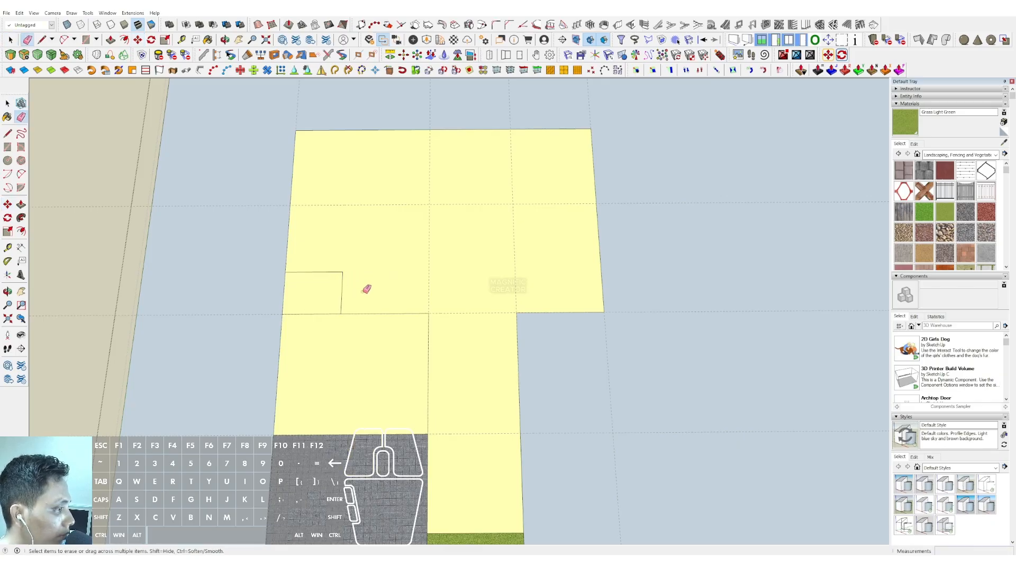
# - Copy the outer edge behind the small rectangle about 3500 inward and connect its front end to the rectangle's corner with a line
pyautogui.scroll(-2, 379, 299)
pyautogui.press('l')
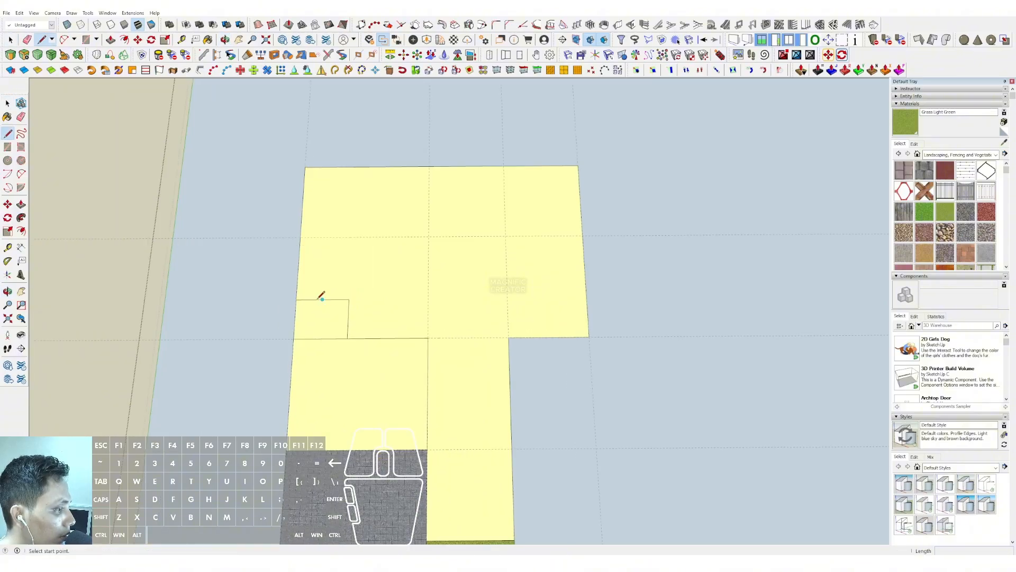
pyautogui.press('space')
pyautogui.scroll(1, 309, 284)
pyautogui.press('m')
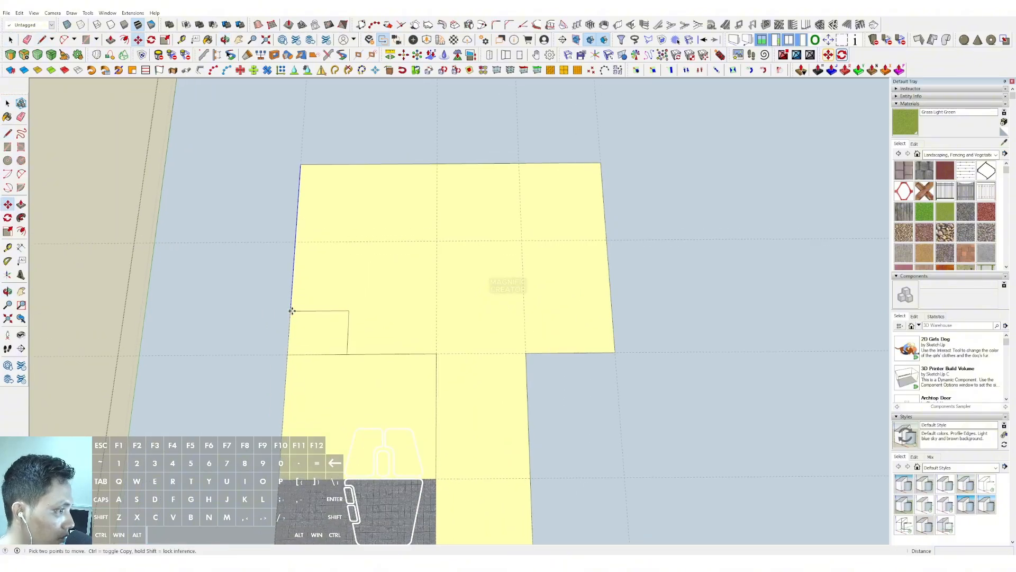
pyautogui.press('ctrl')
pyautogui.click(290, 310)
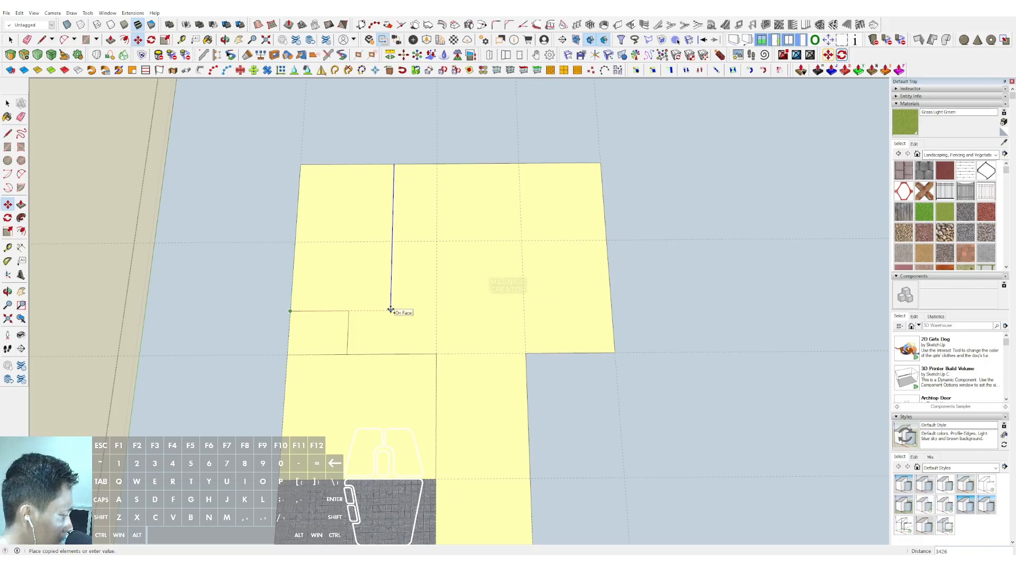
pyautogui.click(392, 310)
pyautogui.press('l')
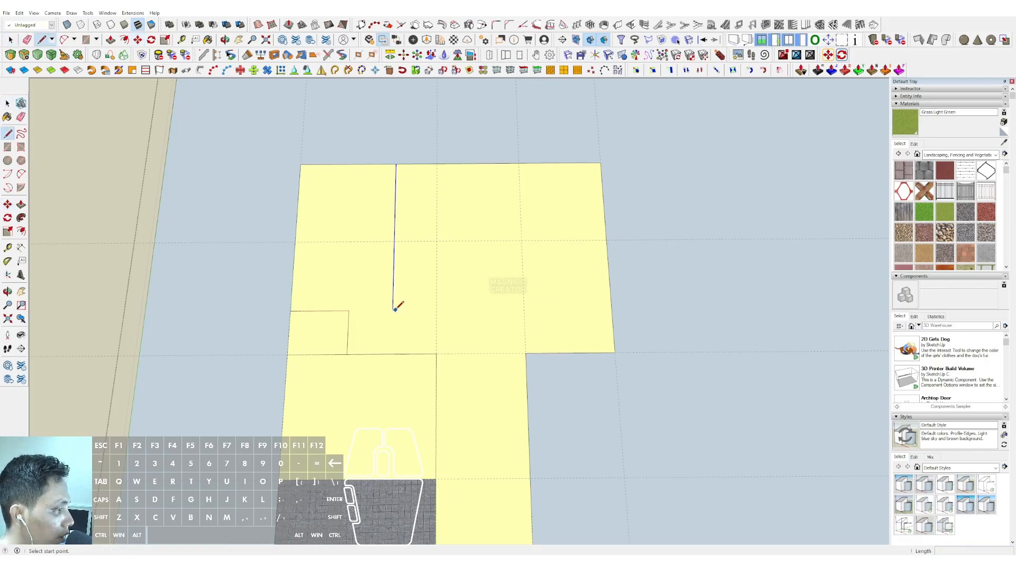
pyautogui.click(392, 310)
pyautogui.click(348, 311)
pyautogui.scroll(-2, 388, 218)
pyautogui.press('d')
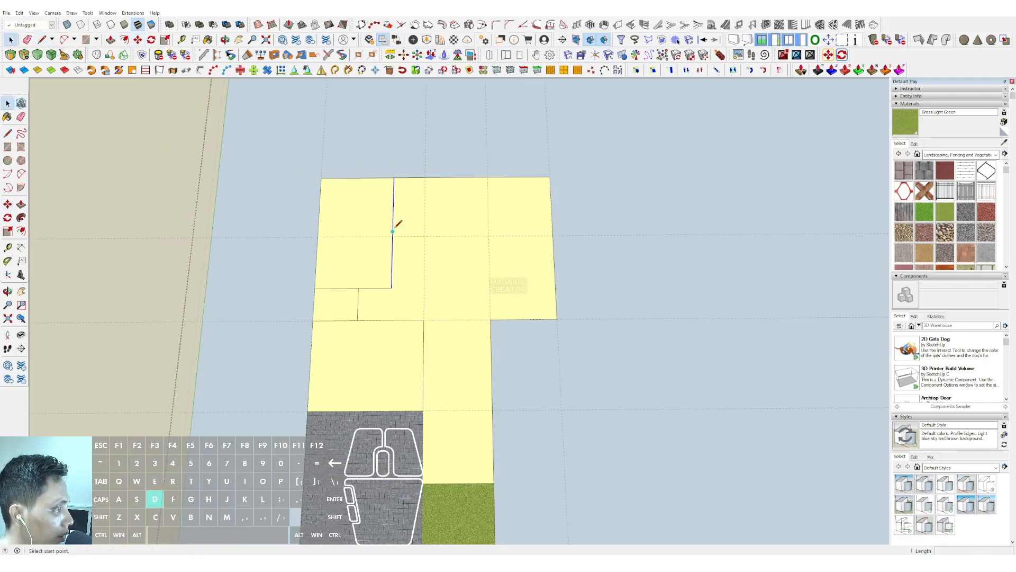
pyautogui.click(392, 236)
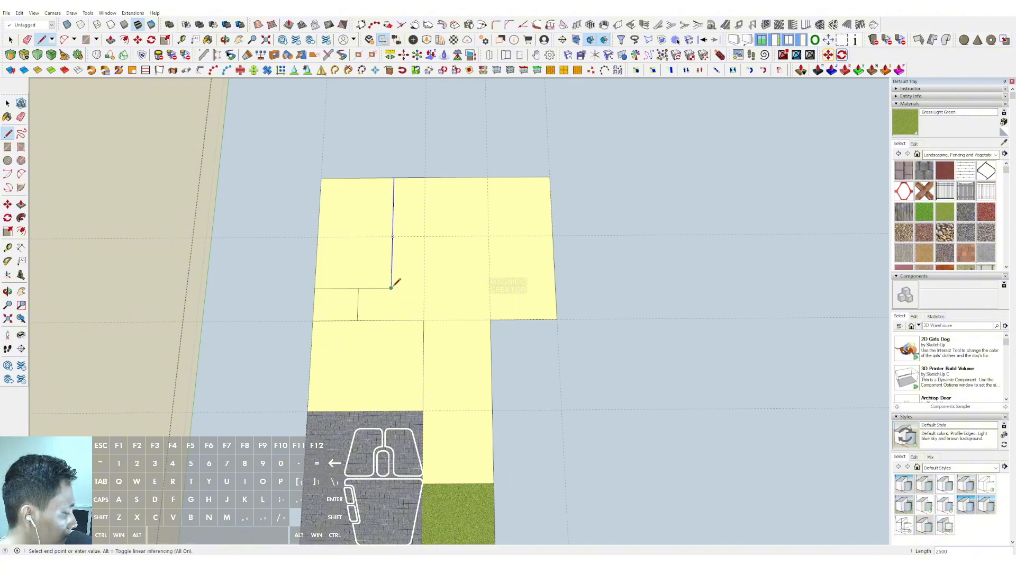
pyautogui.press('d')
pyautogui.press('space')
# - Copy both segments of the rear room's front line 3000 backward and remove the inner side line beyond the copy
pyautogui.click(378, 288)
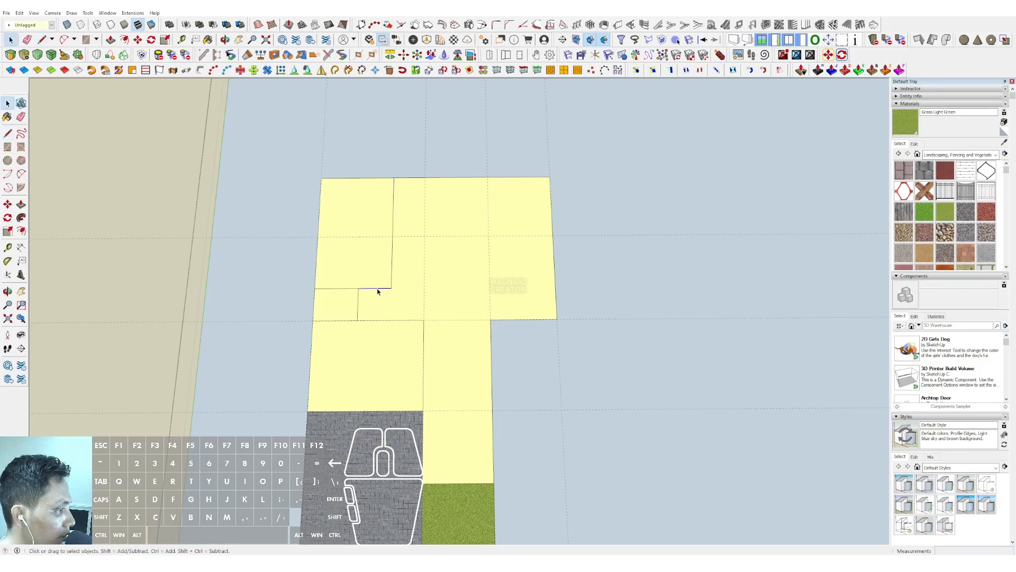
pyautogui.keyDown('shift'); pyautogui.click(349, 289); pyautogui.keyUp('shift')
pyautogui.press('m')
pyautogui.click(390, 288)
pyautogui.press('ctrl')
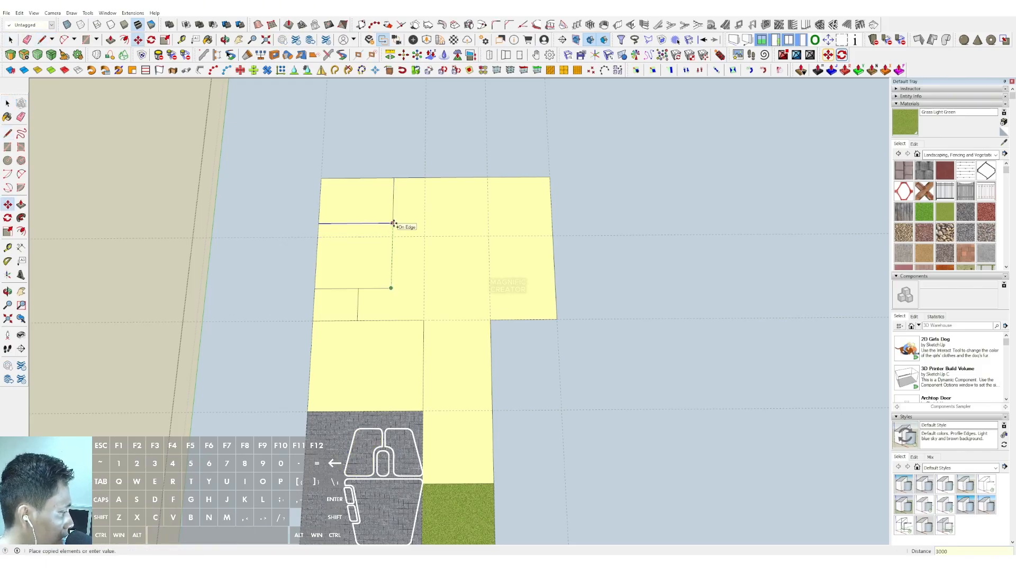
pyautogui.click(392, 227)
pyautogui.press('d')
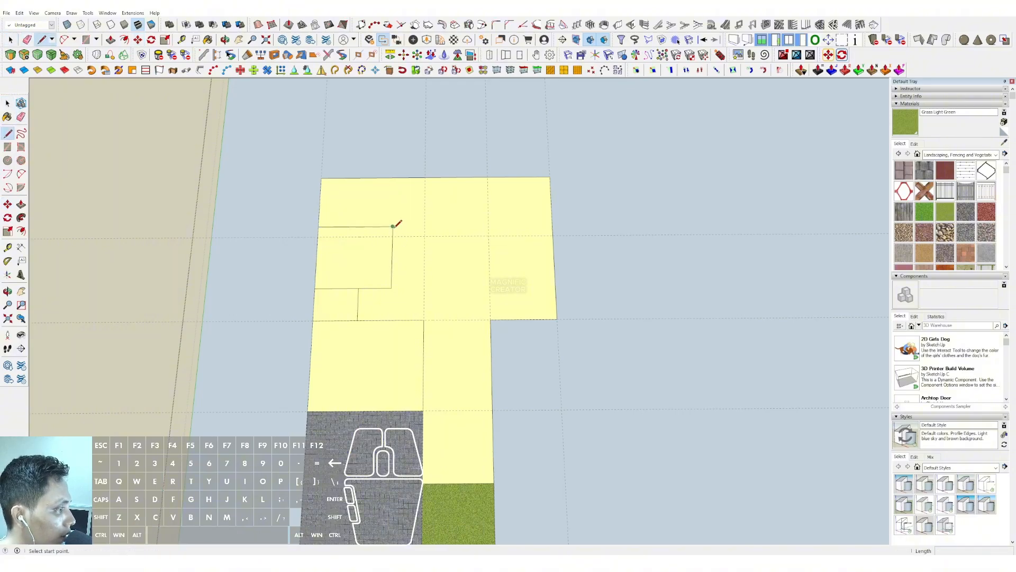
# - Draw a 7500 line from the rear room's inner corner straight across to the opposite outer edge of the footprint
pyautogui.click(392, 227)
pyautogui.scroll(-2, 476, 220)
pyautogui.press('shift')
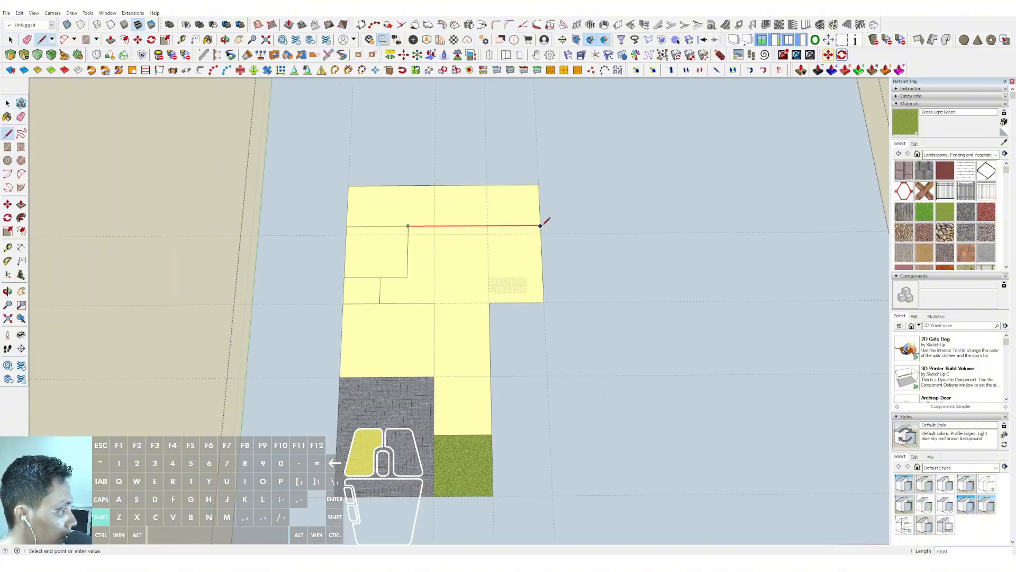
pyautogui.keyDown('shift'); pyautogui.click(540, 226); pyautogui.keyUp('shift')
pyautogui.press('space')
# - Paint the strip along the rear of the footprint with Grass Light Green
pyautogui.keyDown('shift'); pyautogui.moveTo(469, 262); pyautogui.dragTo(423, 231, button='middle'); pyautogui.keyUp('shift')
pyautogui.scroll(1, 407, 281)
pyautogui.scroll(1, 485, 204)
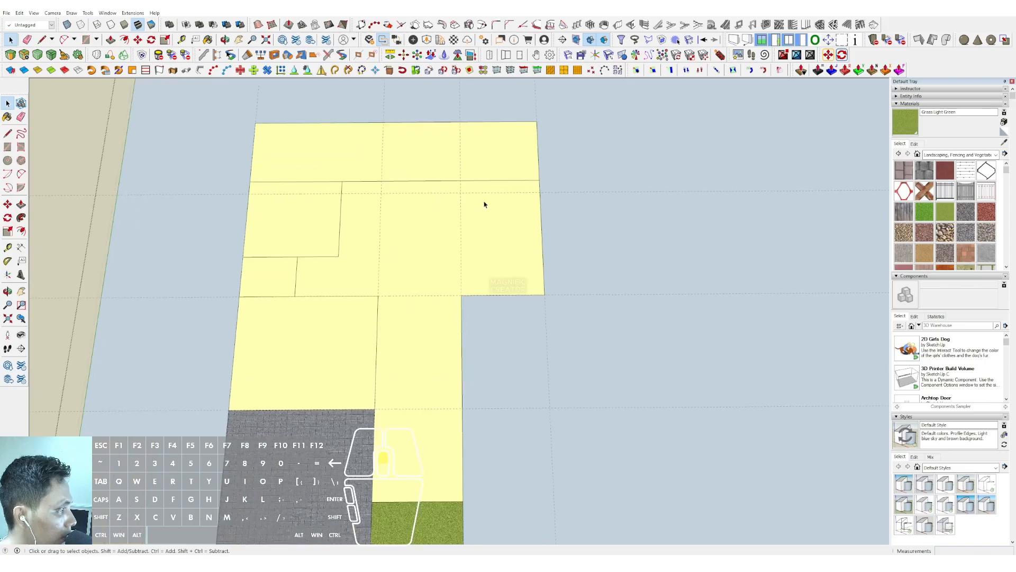
pyautogui.scroll(-4, 474, 211)
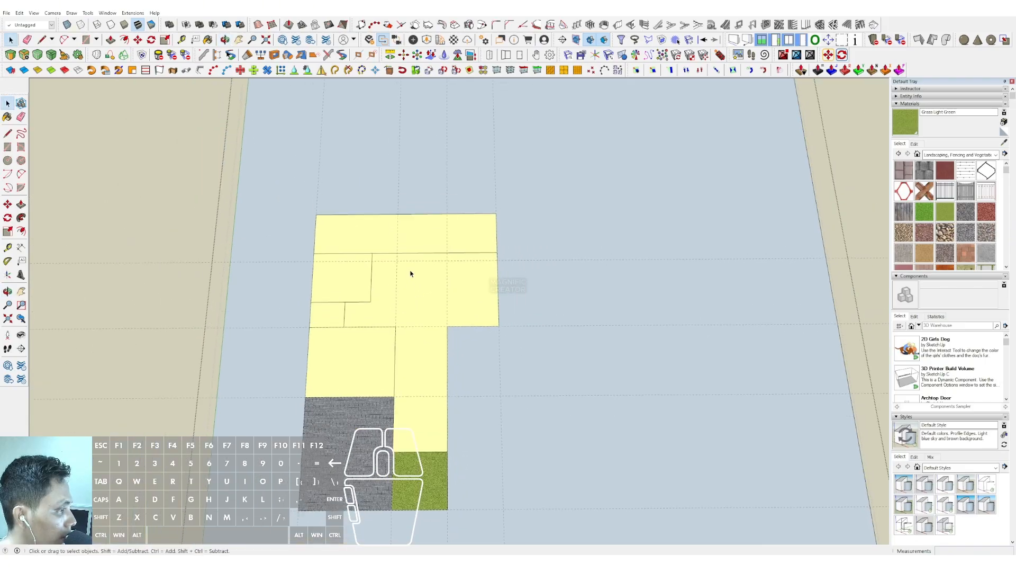
pyautogui.scroll(1, 384, 241)
pyautogui.click(909, 129)
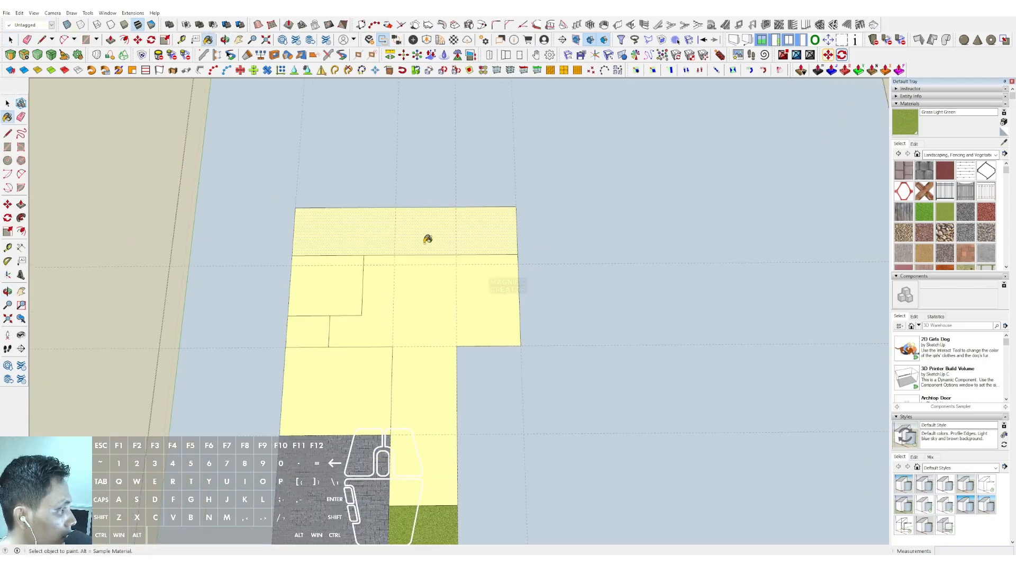
pyautogui.click(424, 236)
# - Draw a 3000 line outward from the front grass patch's outer corner and connect it to the rear block's front corner, enclosing a side yard
pyautogui.scroll(-2, 431, 236)
pyautogui.scroll(1, 410, 261)
pyautogui.moveTo(453, 381); pyautogui.dragTo(433, 304, button='middle')
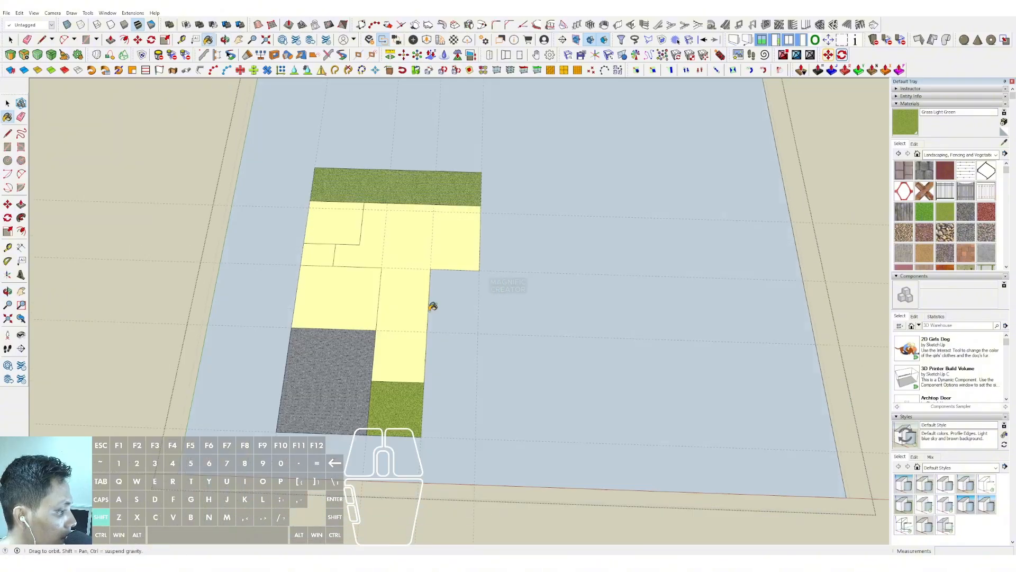
pyautogui.press('space')
pyautogui.press('l')
pyautogui.click(422, 435)
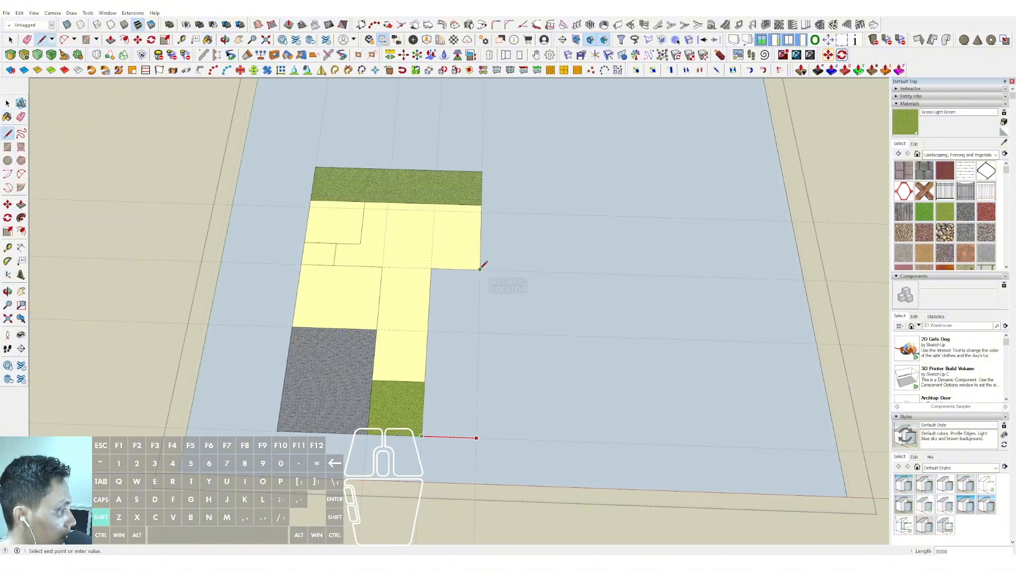
pyautogui.click(480, 269)
pyautogui.click(480, 269)
pyautogui.press('space')
pyautogui.click(451, 376)
# - Paint the side yard with Grass Light Green and erase the edge separating it from the front grass patch
pyautogui.press('b')
pyautogui.click(452, 346)
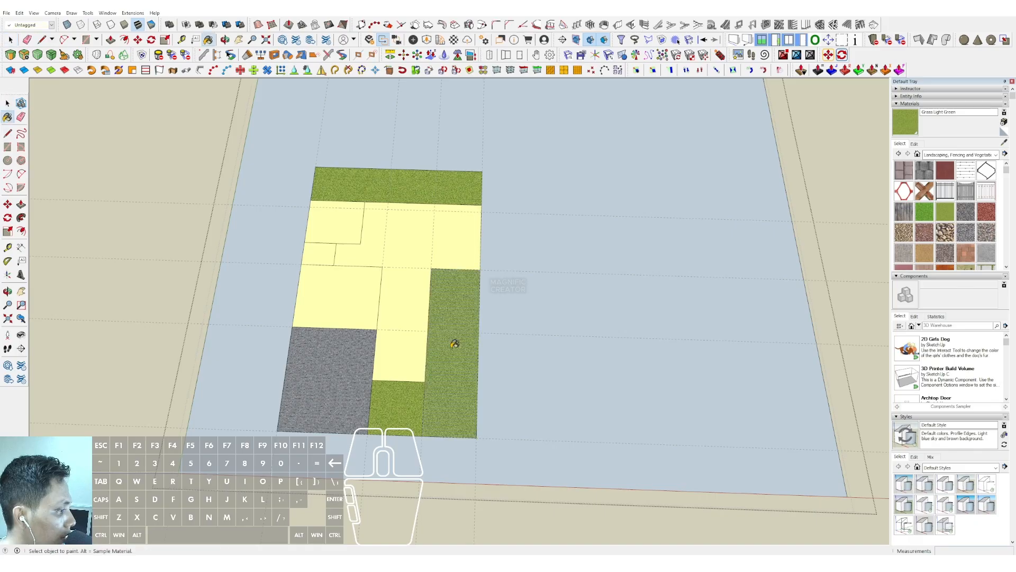
pyautogui.scroll(-1, 447, 366)
pyautogui.scroll(1, 434, 389)
pyautogui.press('e')
pyautogui.moveTo(426, 395)
pyautogui.mouseDown(button='middle')
pyautogui.moveTo(440, 375)
pyautogui.moveTo(421, 379)
pyautogui.mouseUp(button='middle')
pyautogui.scroll(1, 442, 371)
pyautogui.press('space')
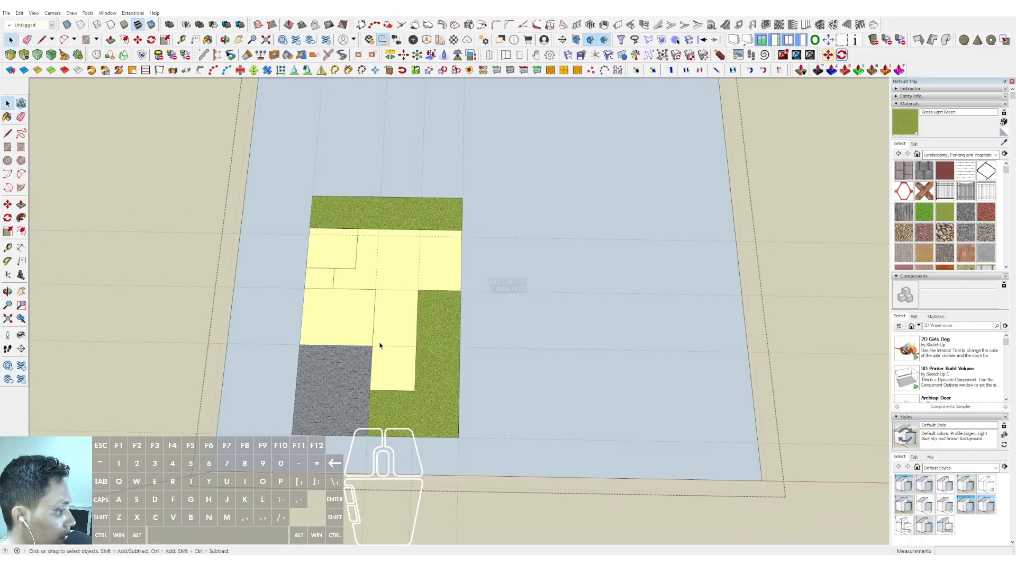
# - Split the rear grass strip with a line continuing the rear room's inner side wall to the back edge
pyautogui.moveTo(422, 251); pyautogui.dragTo(415, 281, button='middle')
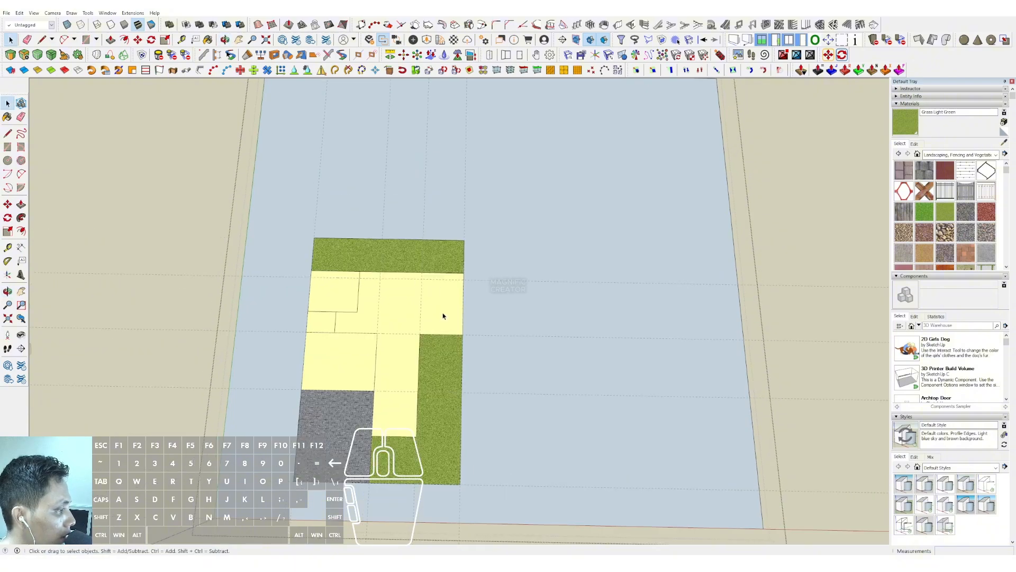
pyautogui.moveTo(418, 326); pyautogui.dragTo(422, 302, button='middle')
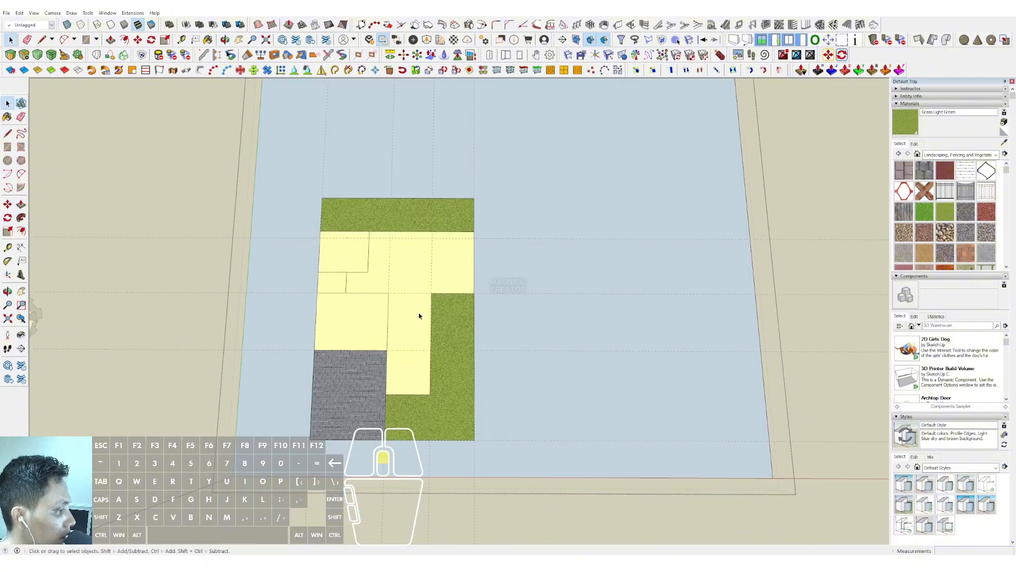
pyautogui.scroll(2, 419, 315)
pyautogui.scroll(4, 416, 331)
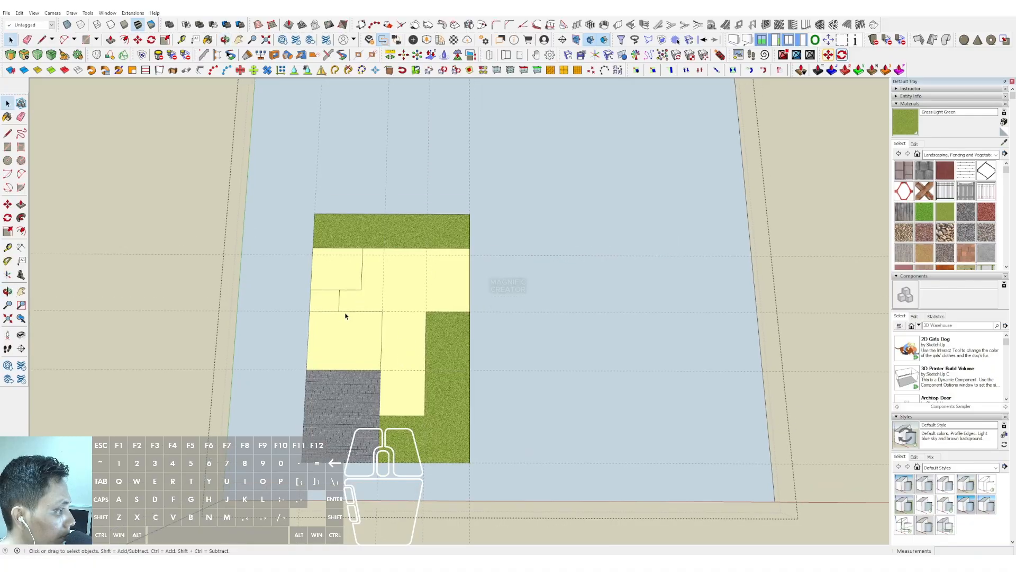
pyautogui.press('l')
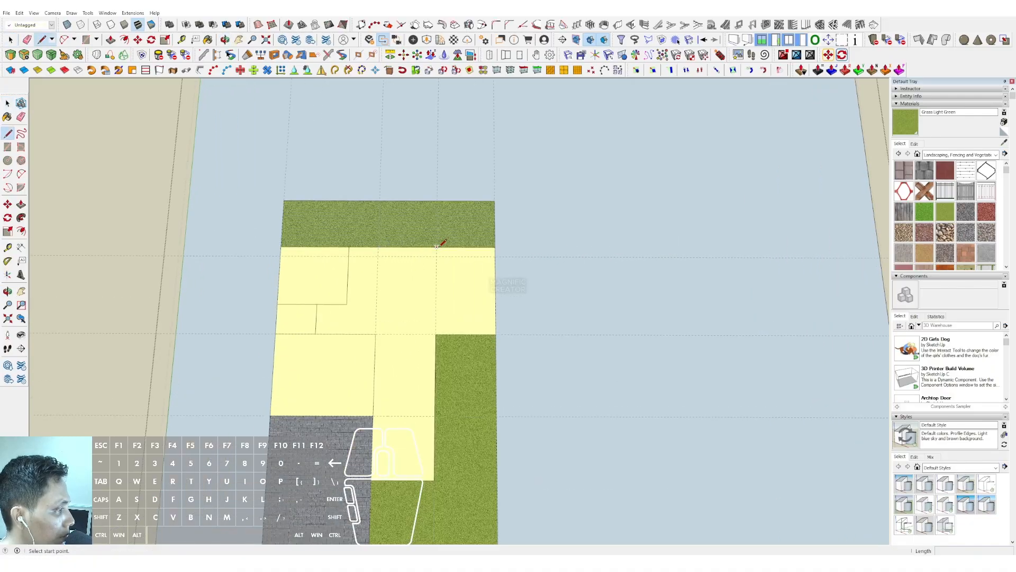
pyautogui.click(436, 246)
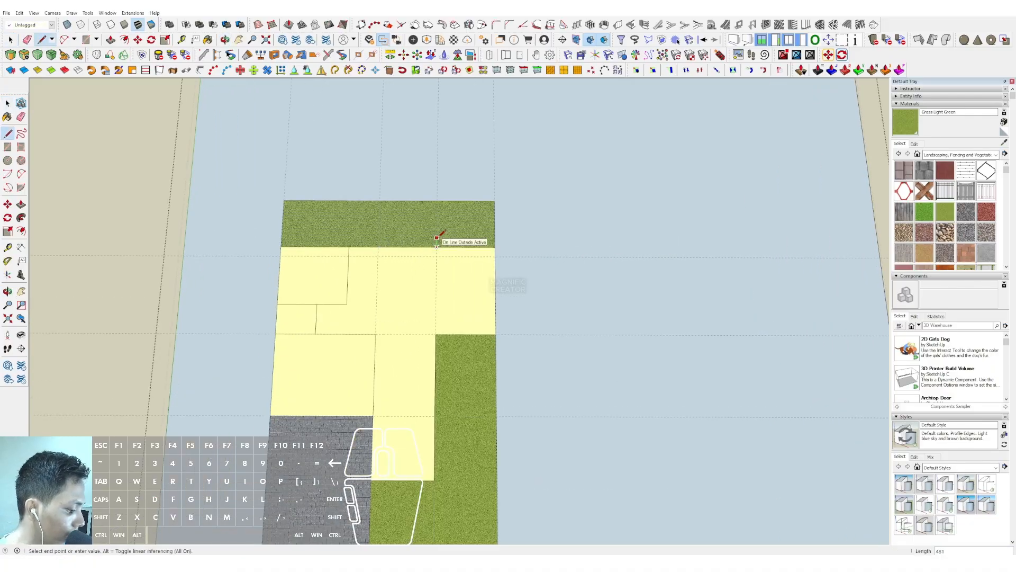
pyautogui.press('Escape')
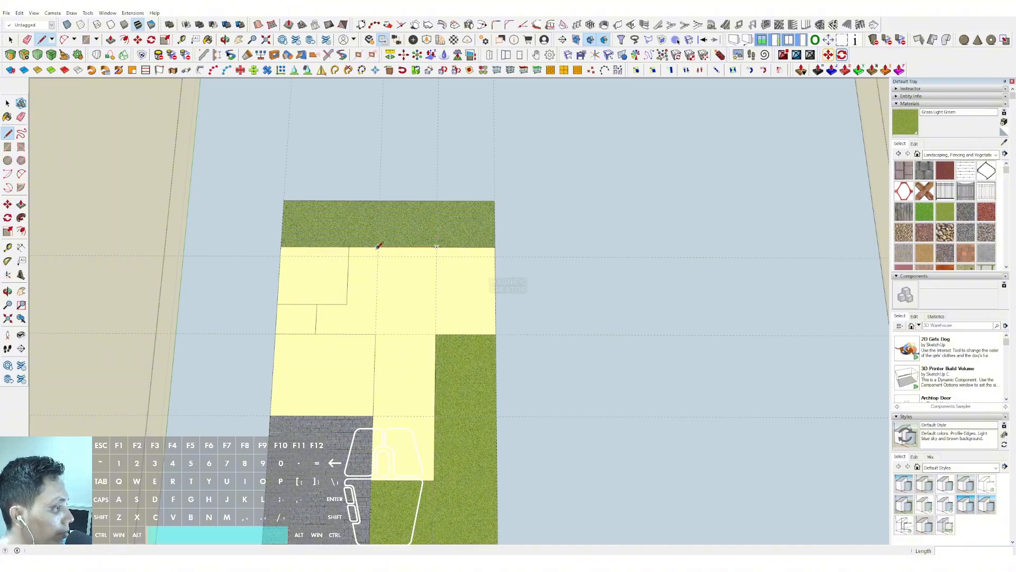
pyautogui.click(349, 246)
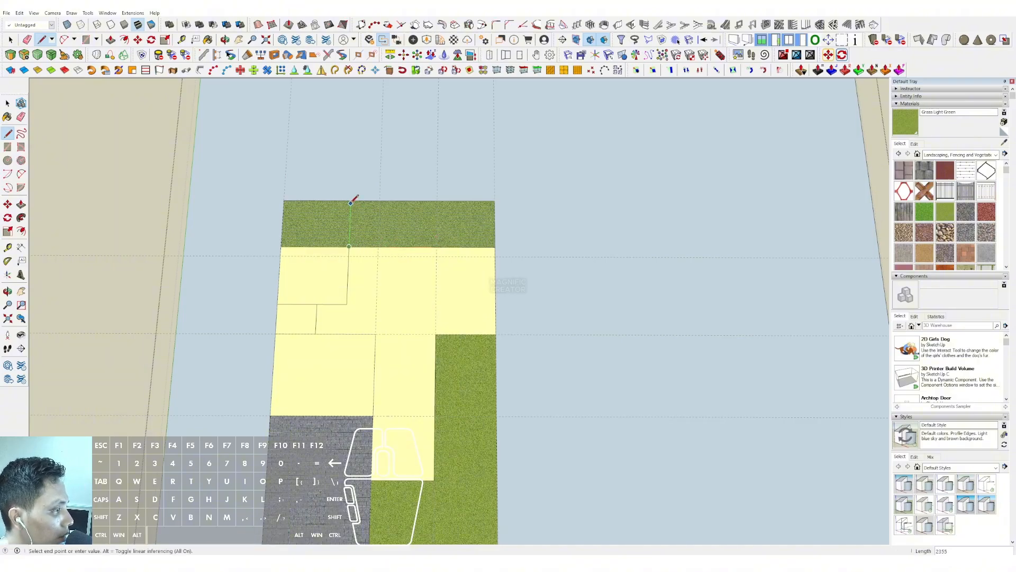
pyautogui.click(351, 200)
pyautogui.press('space')
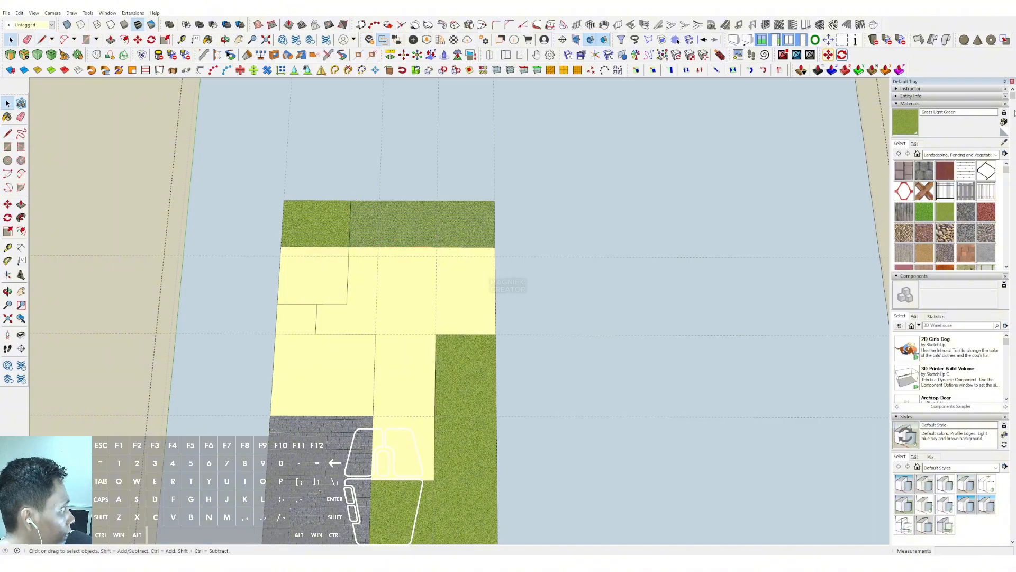
# - Paint the small part of the rear strip behind the rear room with Pavers Flagstone Gray
pyautogui.click(986, 254)
pyautogui.scroll(-2, 423, 313)
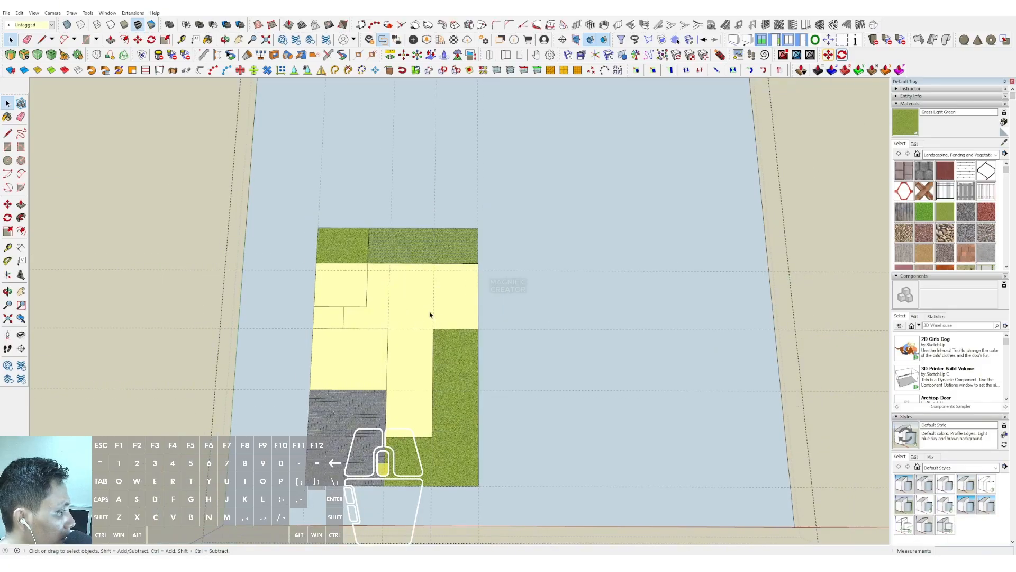
pyautogui.click(343, 234)
pyautogui.press('space')
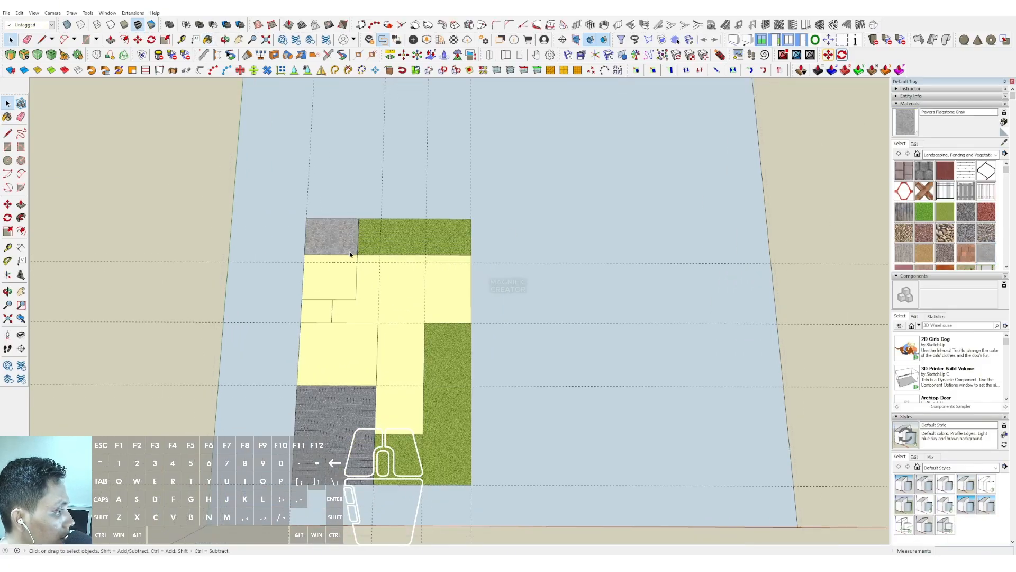
pyautogui.scroll(2, 357, 245)
pyautogui.scroll(-2, 383, 218)
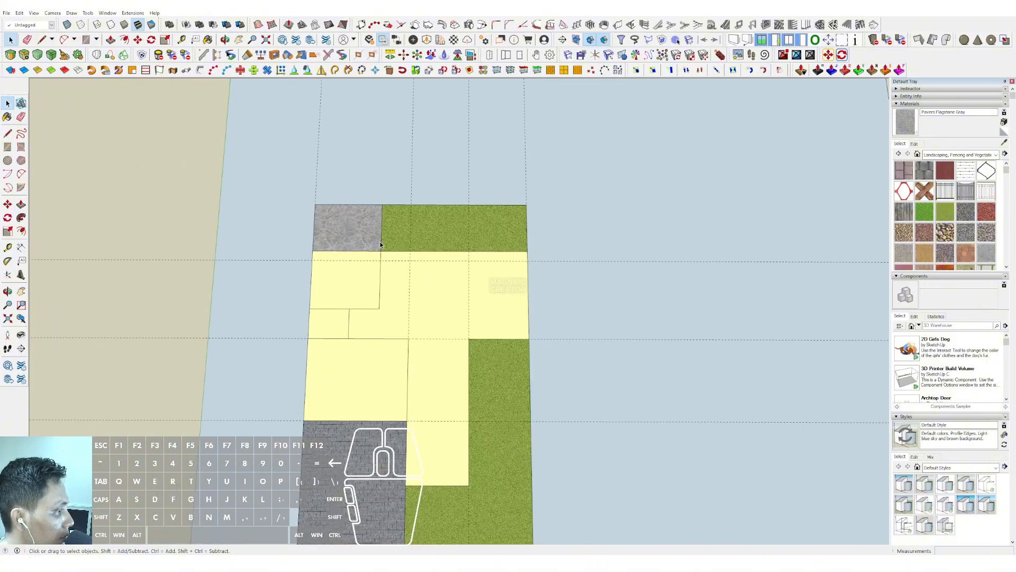
pyautogui.scroll(-2, 402, 239)
pyautogui.moveTo(442, 432); pyautogui.dragTo(419, 287, button='middle')
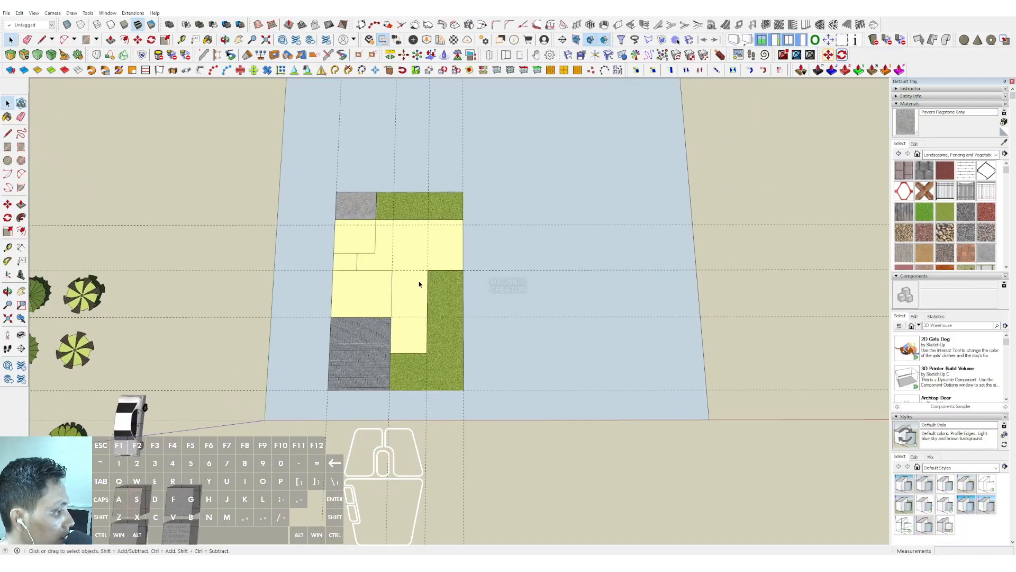
pyautogui.scroll(-1, 406, 290)
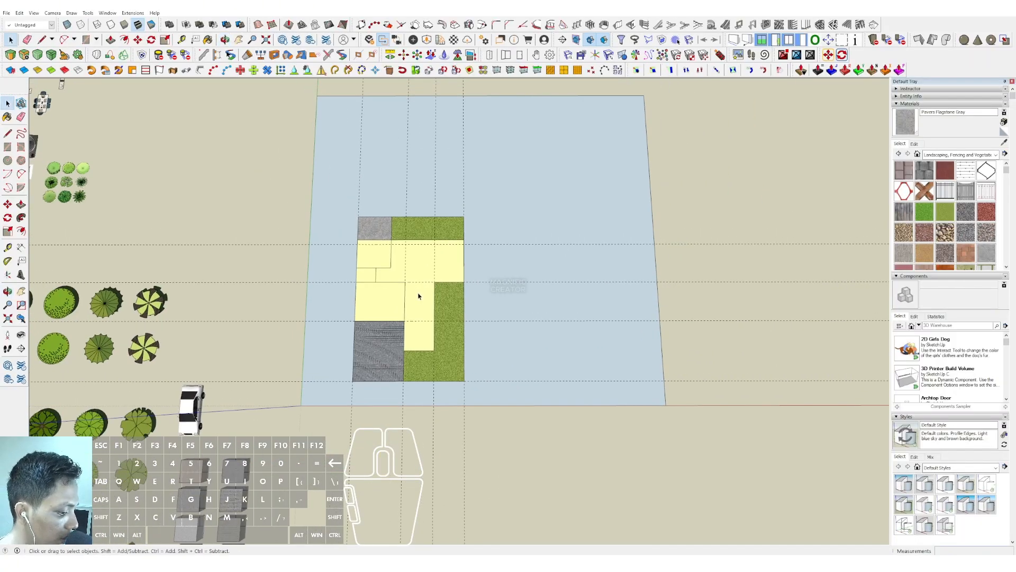
pyautogui.scroll(3, 418, 295)
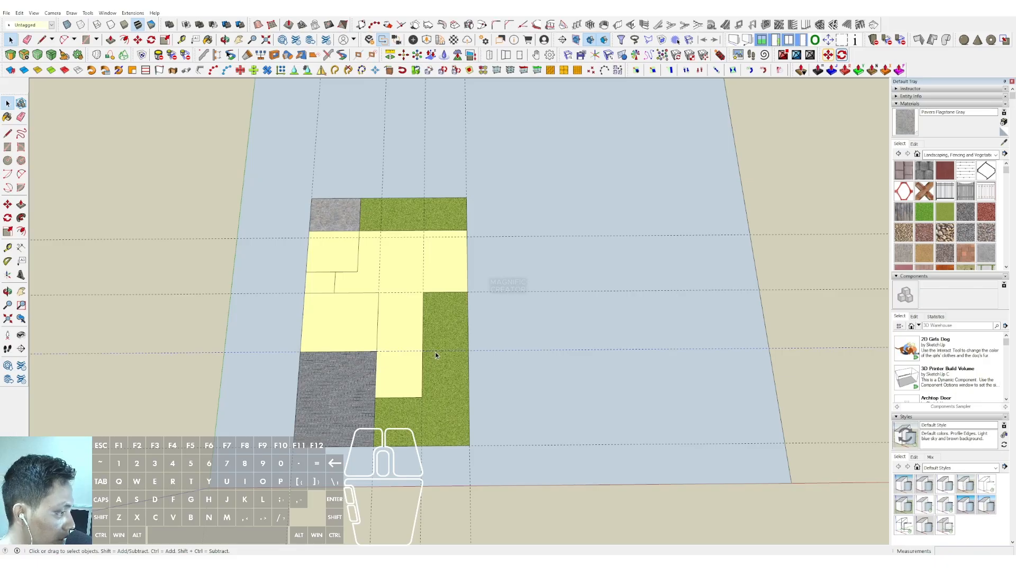
# - Copy the crosswise guide onto the front room's front edge, the rear room's front line, and the front and back edges of the rear strip
pyautogui.press('m')
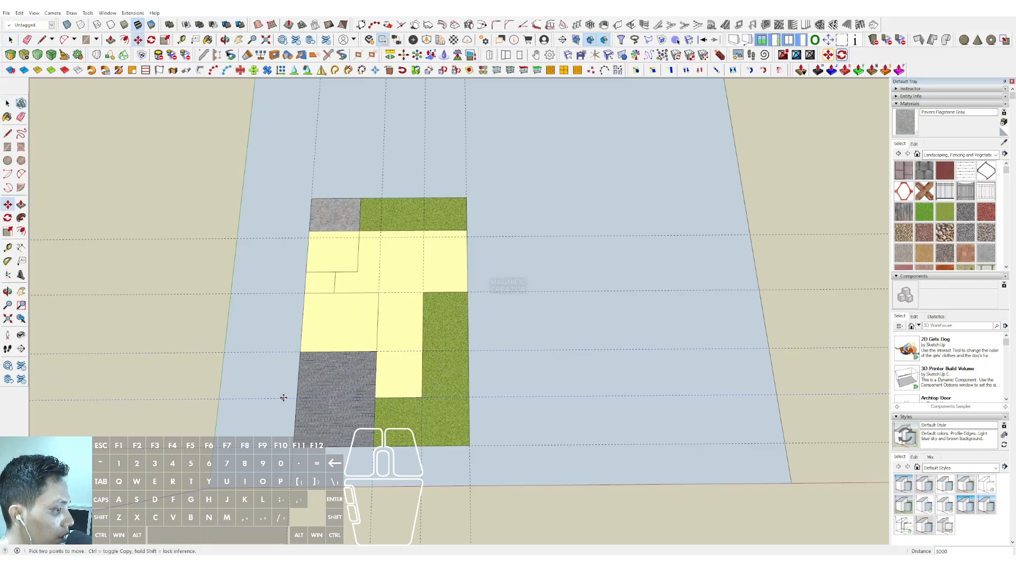
pyautogui.scroll(-2, 407, 226)
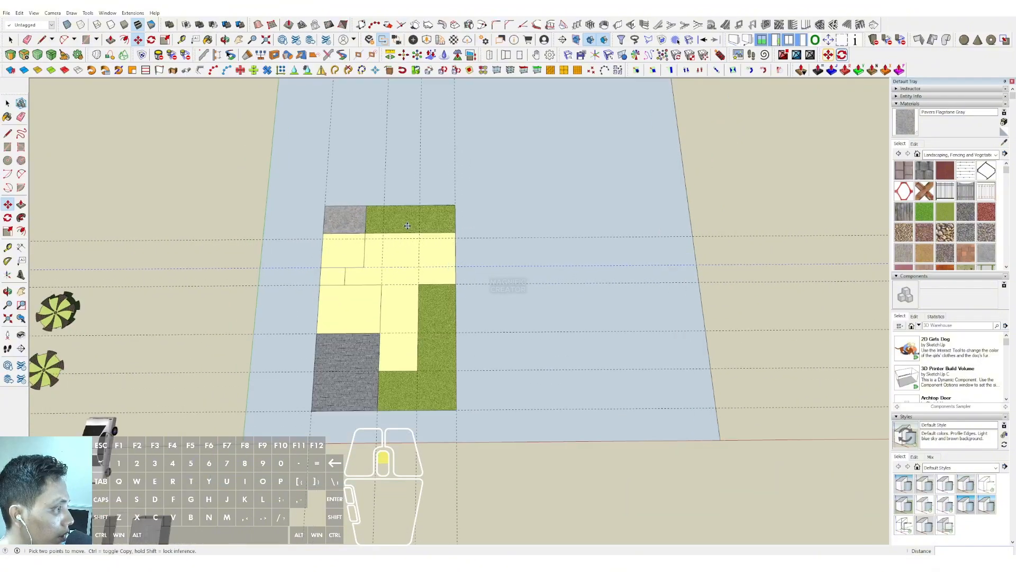
pyautogui.scroll(1, 408, 225)
pyautogui.click(304, 272)
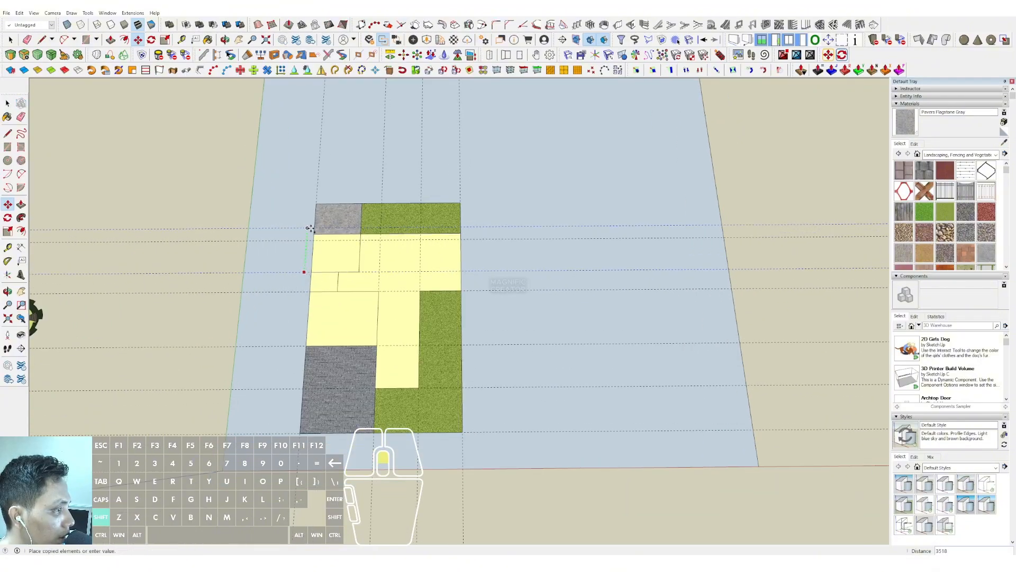
pyautogui.keyDown('shift'); pyautogui.scroll(1, 311, 228); pyautogui.keyUp('shift')
pyautogui.keyDown('shift'); pyautogui.click(314, 234); pyautogui.keyUp('shift')
pyautogui.press('ctrl')
pyautogui.click(303, 234)
pyautogui.keyDown('shift'); pyautogui.click(316, 202); pyautogui.keyUp('shift')
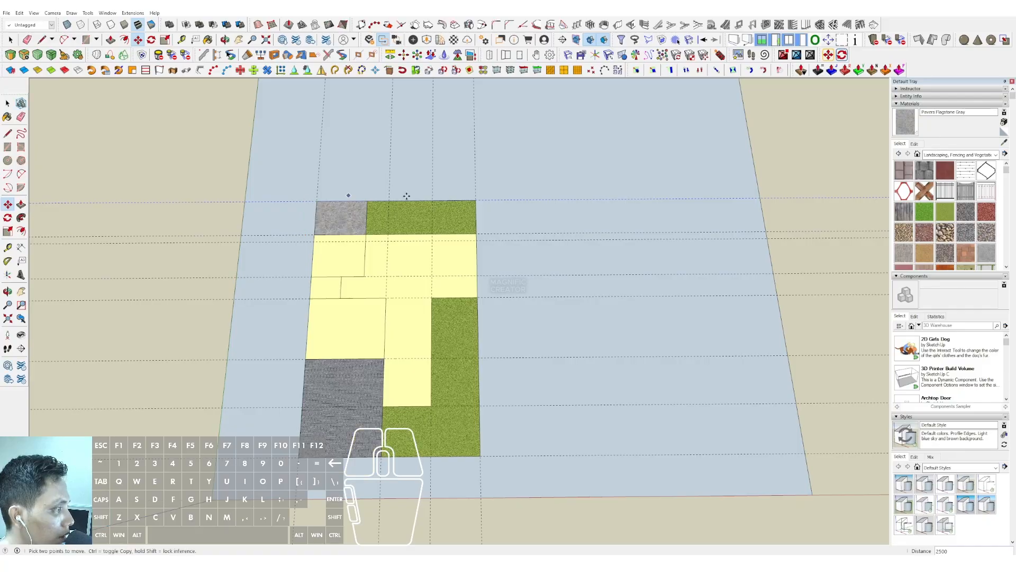
# - Place Tape Measure guides just outside all four sides of the footprint, with the rear one about 650 beyond the back edge
pyautogui.press('space')
pyautogui.scroll(-2, 431, 210)
pyautogui.click(10, 246)
pyautogui.scroll(2, 466, 249)
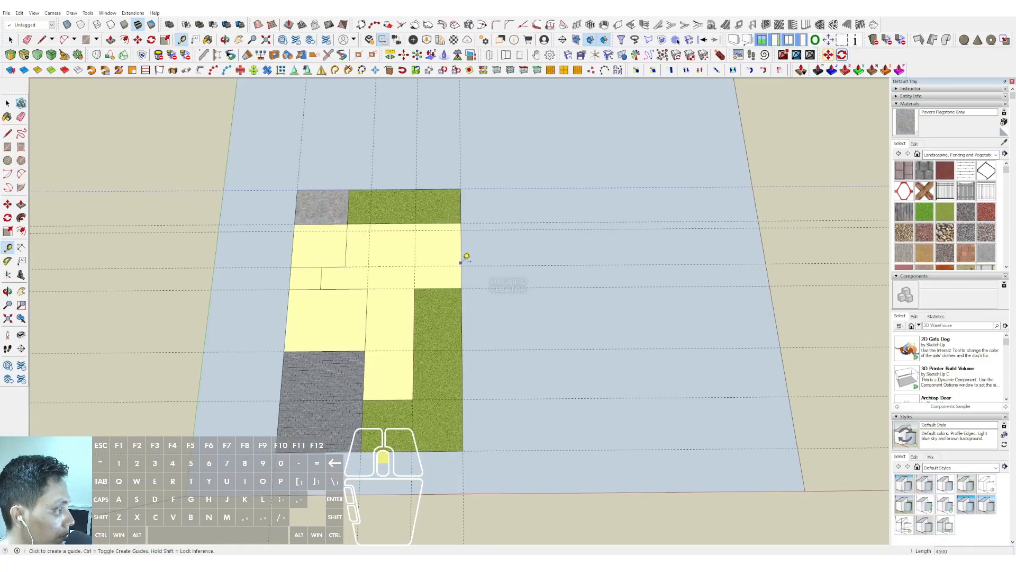
pyautogui.click(449, 188)
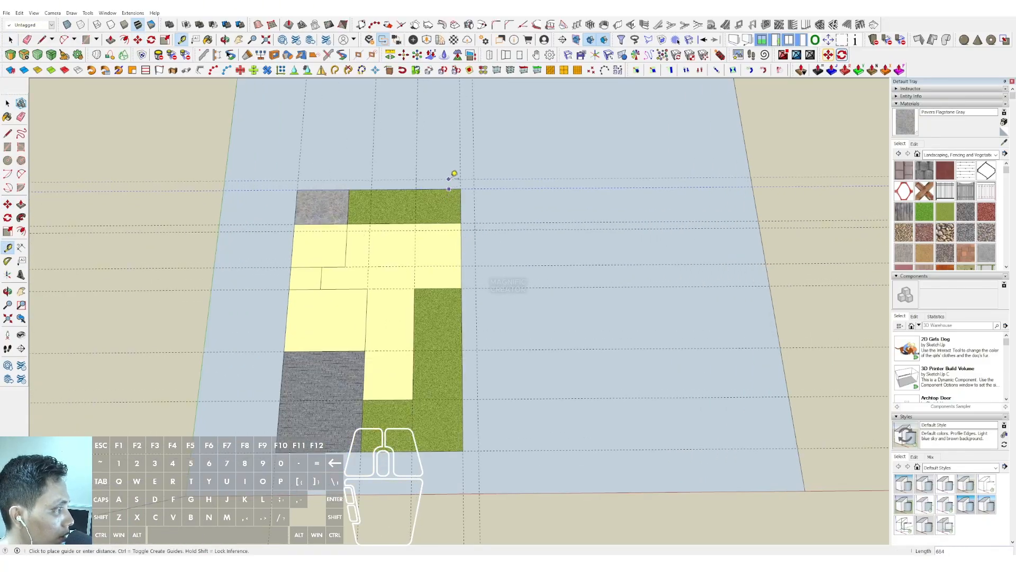
pyautogui.click(449, 179)
pyautogui.click(296, 206)
pyautogui.click(285, 209)
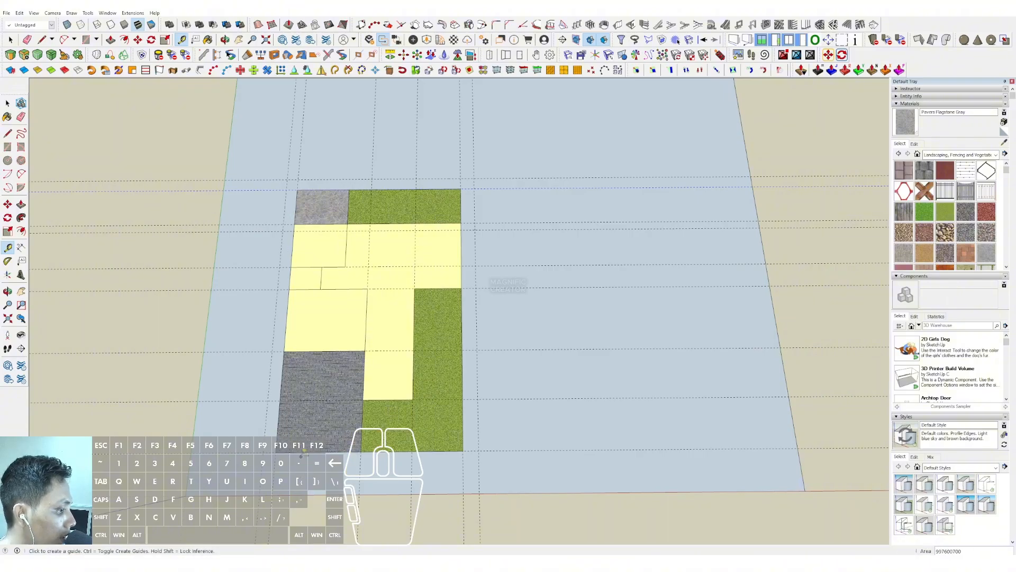
pyautogui.press('space')
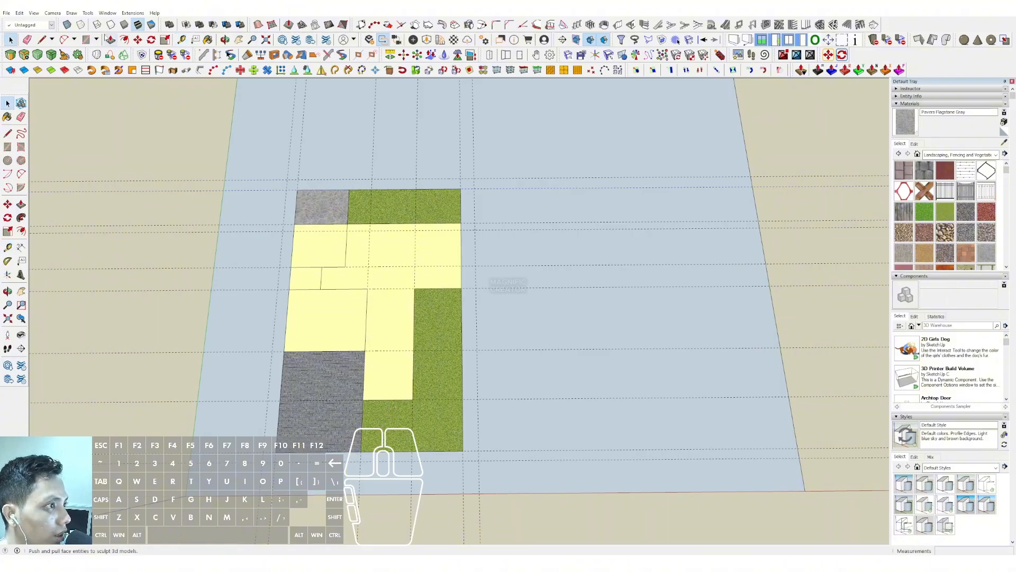
# - Set the model's length units to meters with a display precision of two decimals
pyautogui.click(108, 13)
pyautogui.click(122, 91)
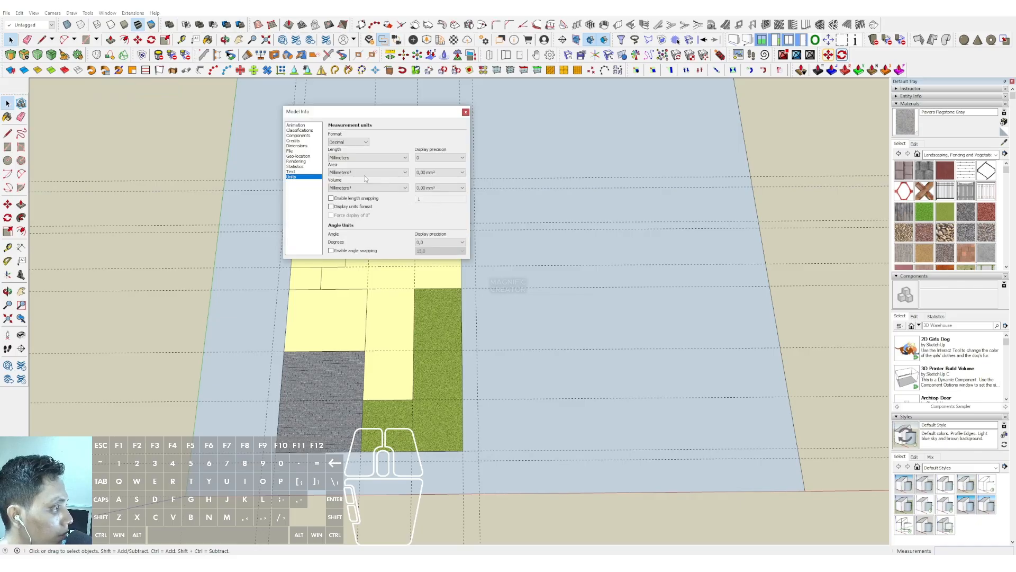
pyautogui.click(367, 157)
pyautogui.click(365, 194)
pyautogui.click(430, 156)
pyautogui.click(432, 175)
pyautogui.click(465, 112)
# - Dimension the front lawn's depth and the stretch from its rear line to the rear block along the outer side guide
pyautogui.click(21, 247)
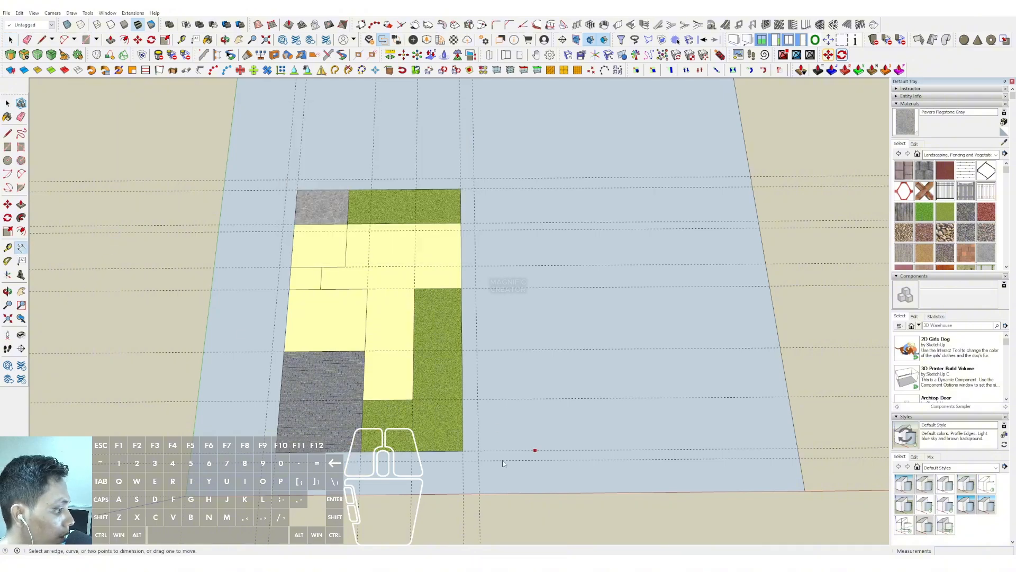
pyautogui.click(478, 449)
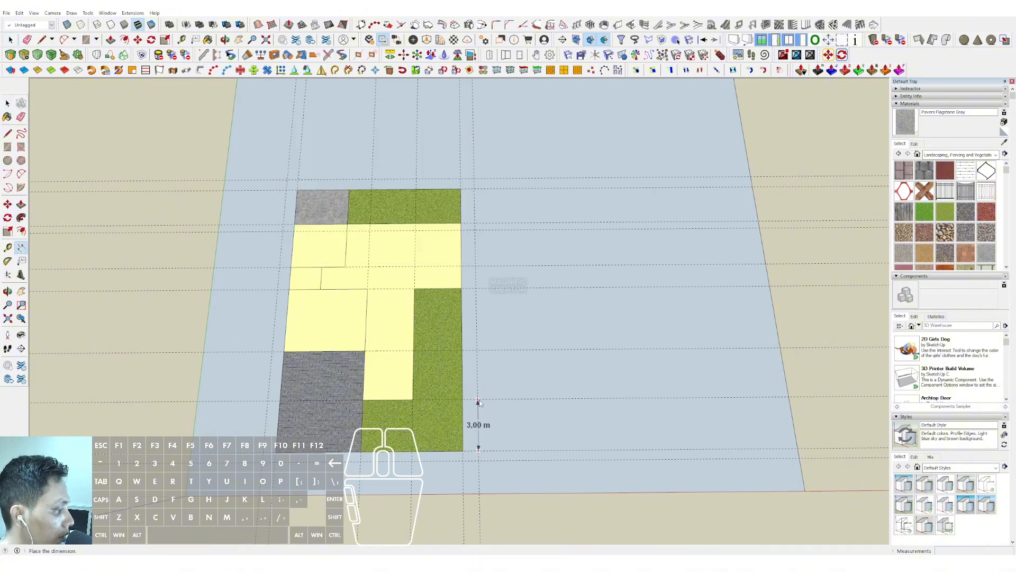
pyautogui.click(488, 405)
pyautogui.press('space')
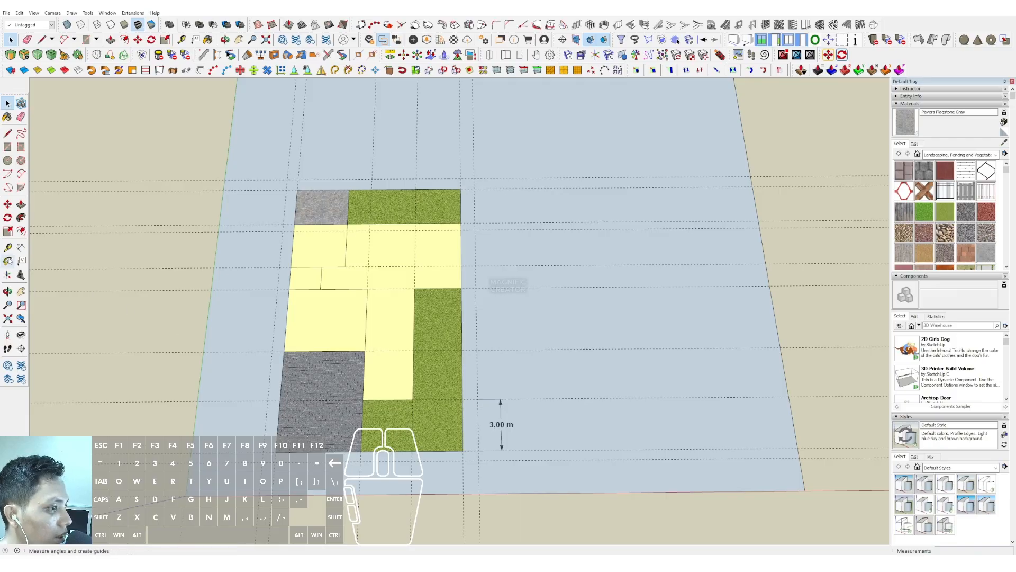
pyautogui.click(20, 248)
pyautogui.click(478, 399)
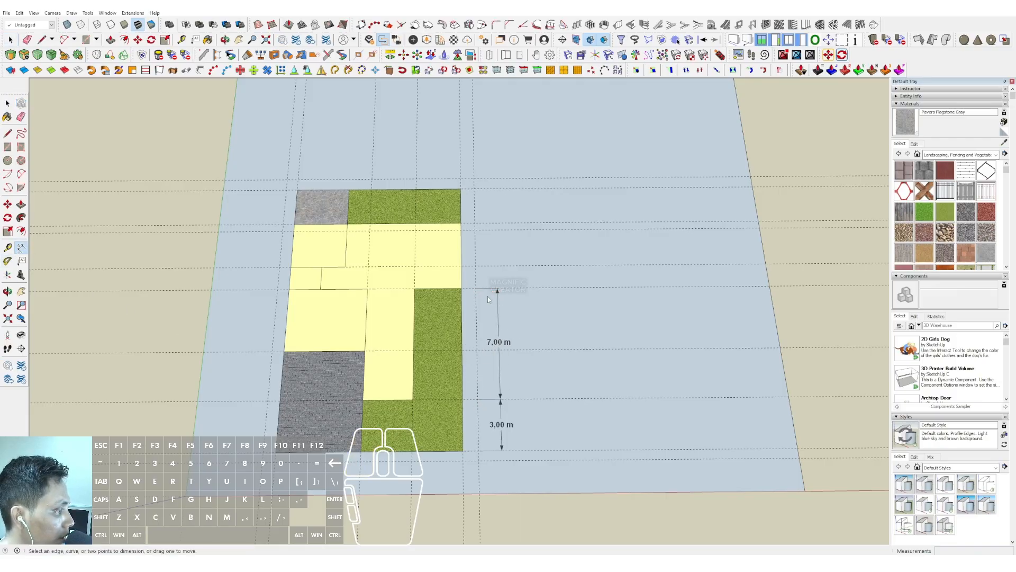
pyautogui.press('space')
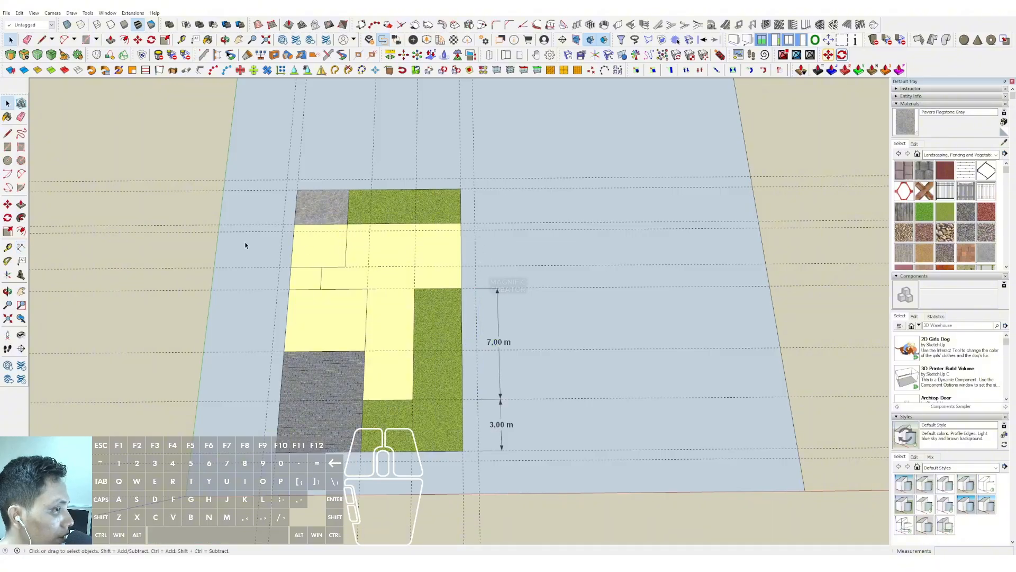
pyautogui.click(20, 247)
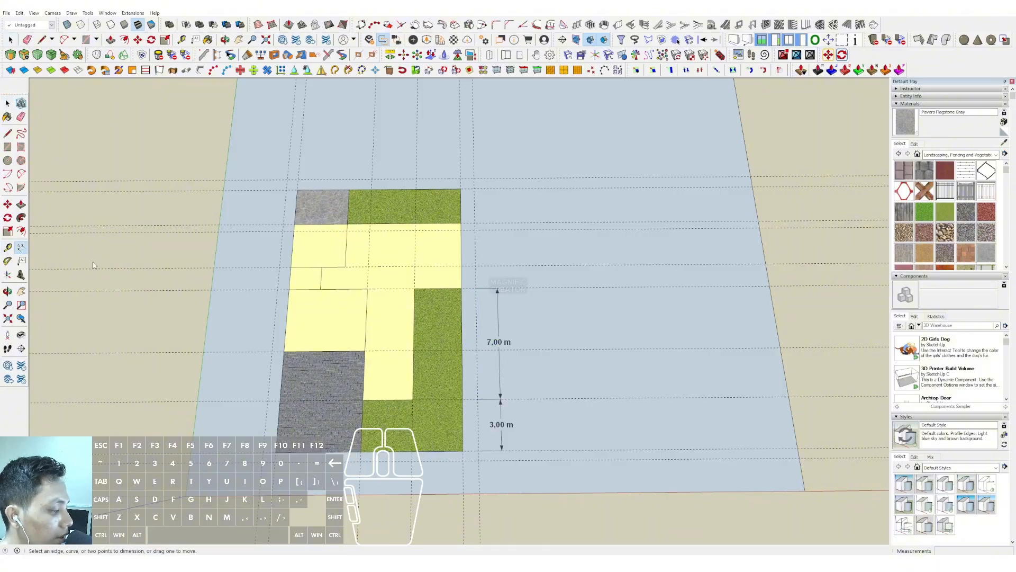
pyautogui.click(475, 290)
pyautogui.press('space')
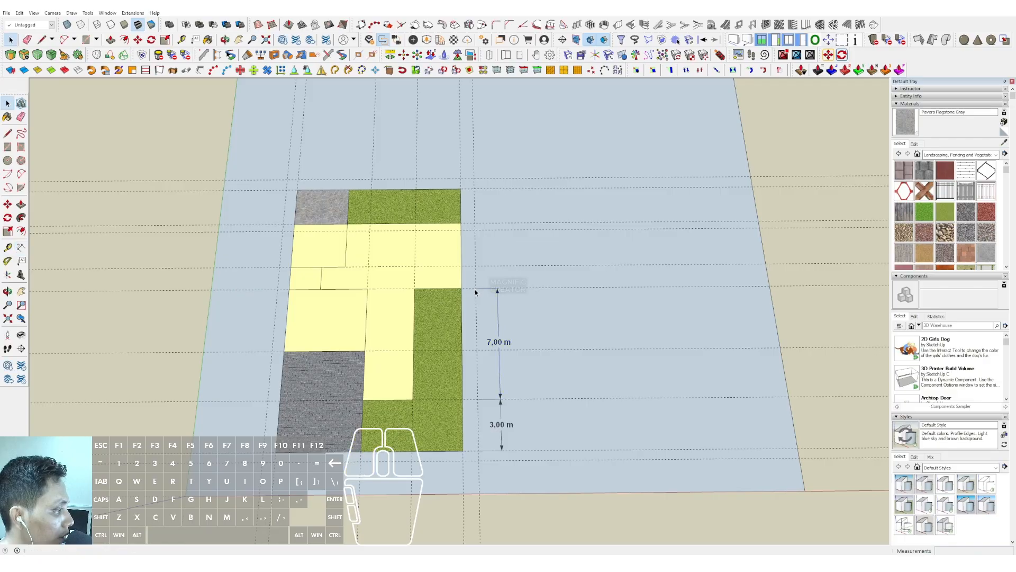
pyautogui.click(20, 247)
pyautogui.click(477, 291)
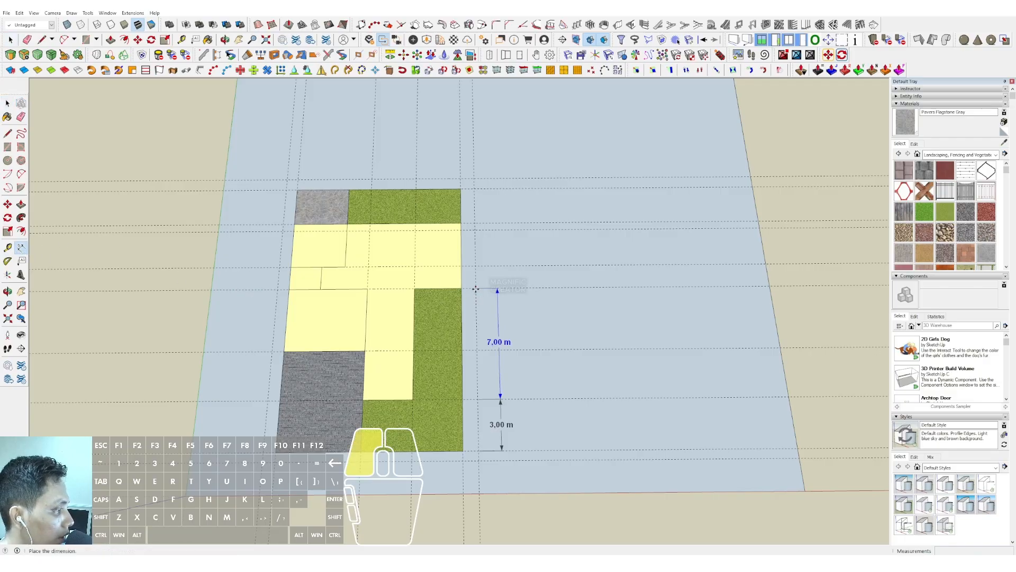
pyautogui.click(500, 289)
pyautogui.press('space')
# - Dimension the rear room block's depth and the rear lawn strip's depth along the outer guide on the lawn side
pyautogui.scroll(2, 453, 296)
pyautogui.keyDown('shift'); pyautogui.moveTo(453, 297); pyautogui.dragTo(406, 288, button='middle'); pyautogui.keyUp('shift')
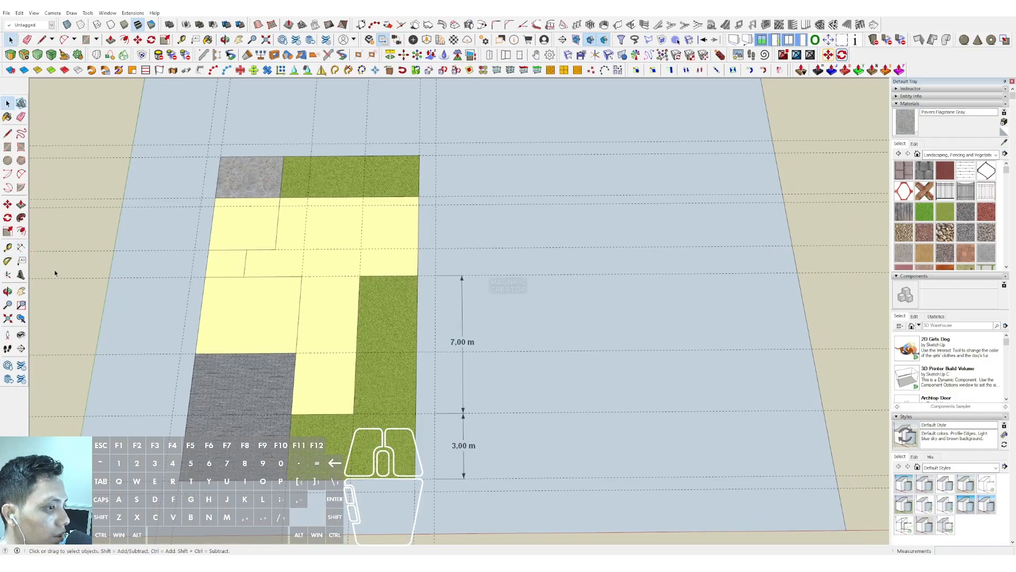
pyautogui.click(22, 249)
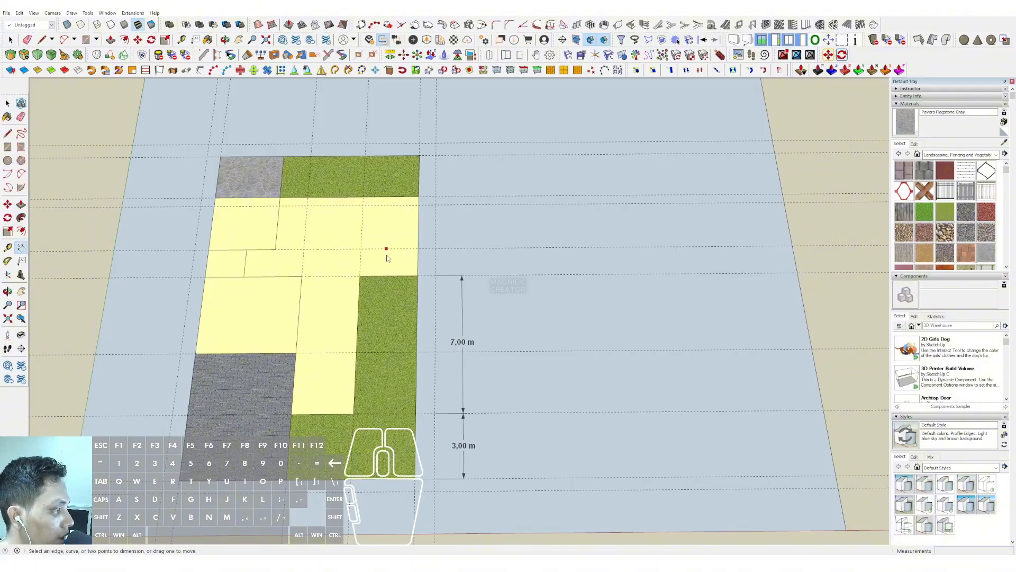
pyautogui.click(436, 276)
pyautogui.click(436, 197)
pyautogui.click(461, 199)
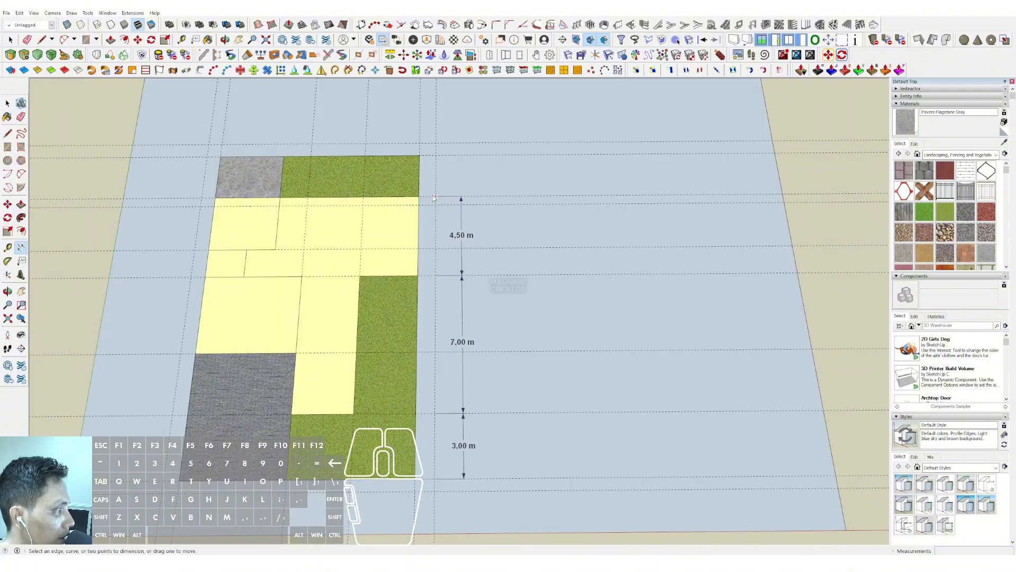
pyautogui.click(435, 196)
pyautogui.click(436, 157)
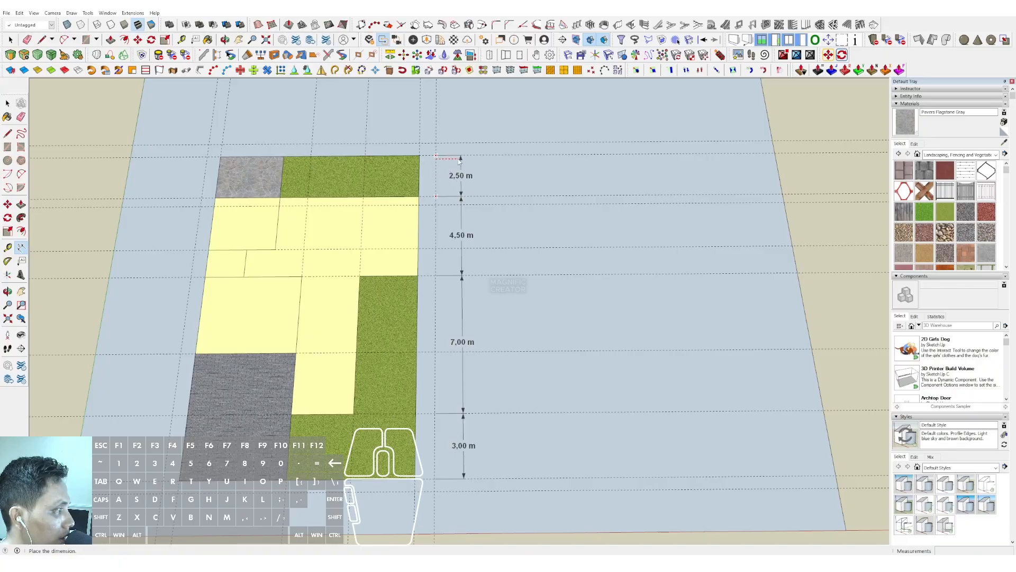
pyautogui.click(460, 161)
pyautogui.click(418, 156)
pyautogui.press('space')
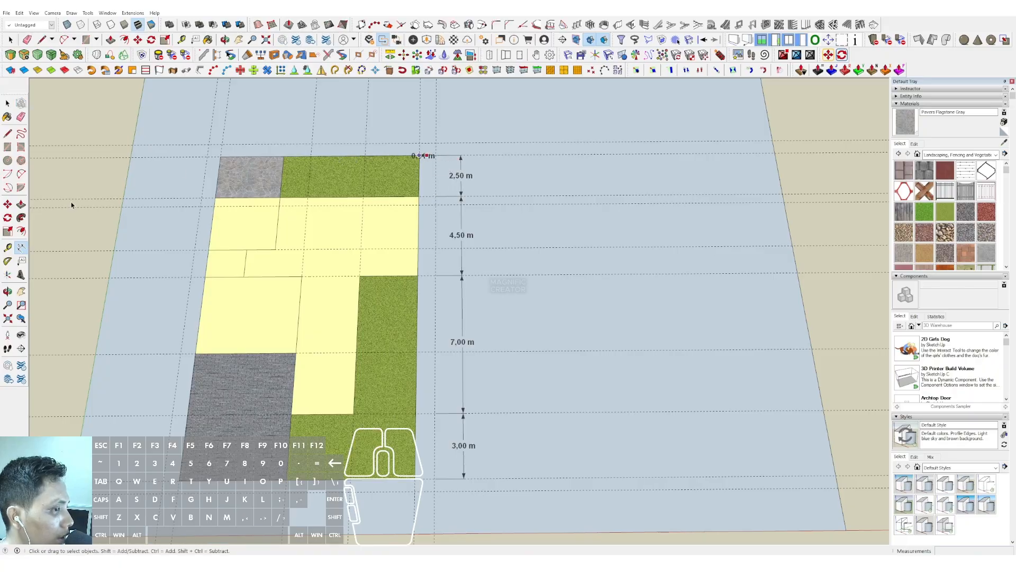
pyautogui.click(420, 142)
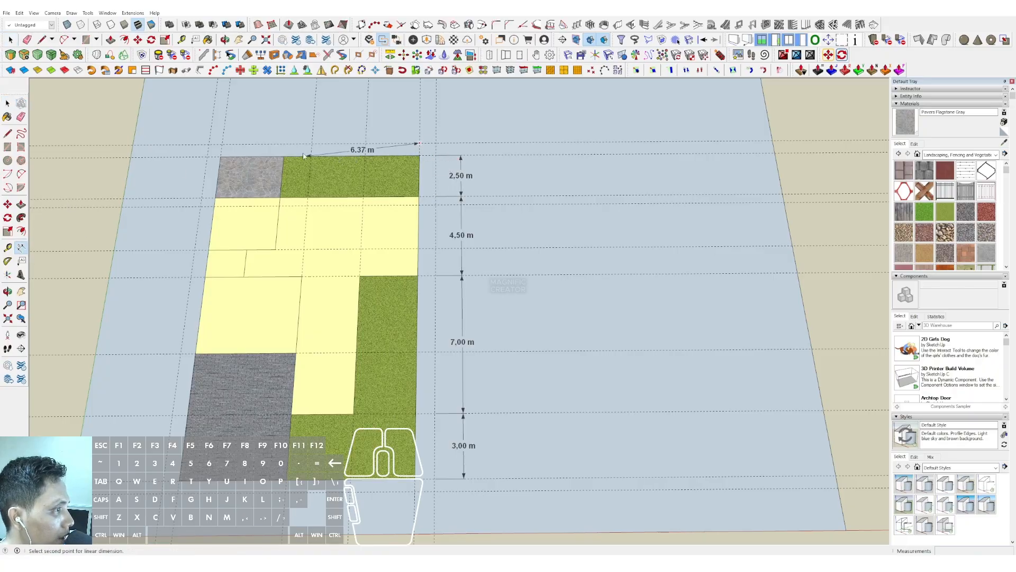
pyautogui.press('space')
# - Place the lengthwise guide on the line between the stone-paved rear corner and the rear lawn
pyautogui.click(312, 148)
pyautogui.press('m')
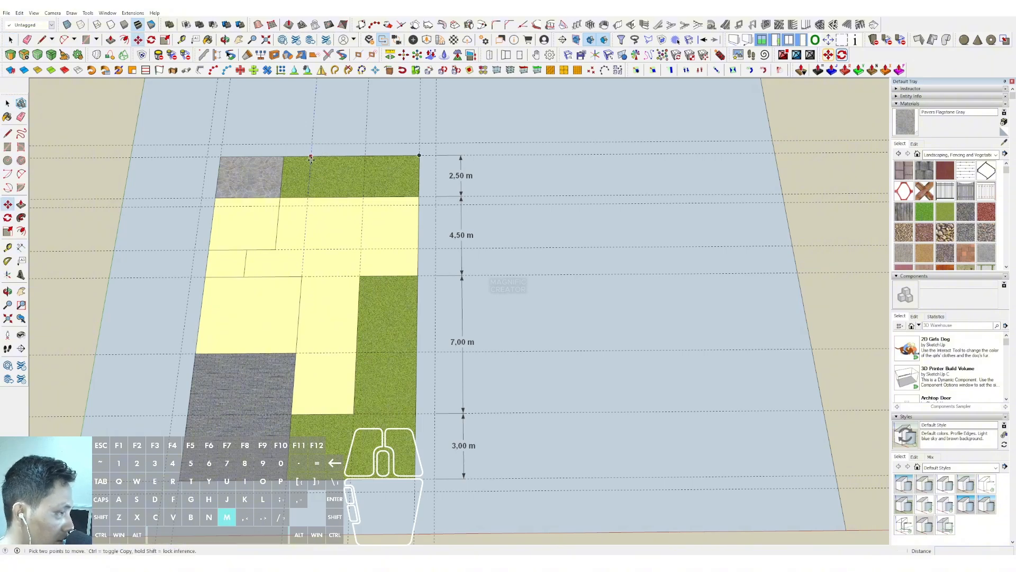
pyautogui.click(311, 150)
pyautogui.click(284, 158)
pyautogui.press('space')
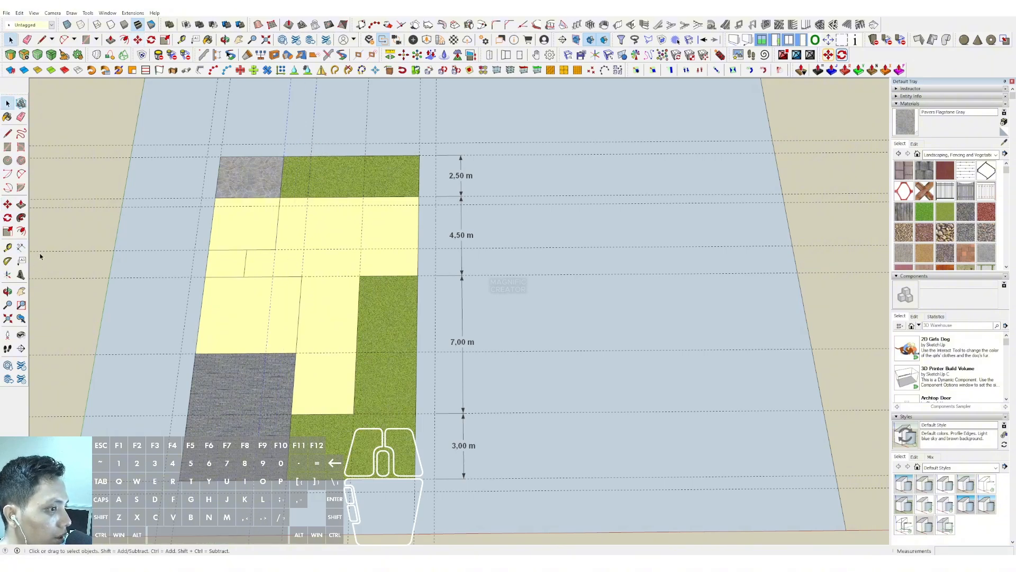
# - Dimension the widths of the rear lawn and the stone-paved corner along the guide behind the footprint
pyautogui.click(21, 248)
pyautogui.click(285, 143)
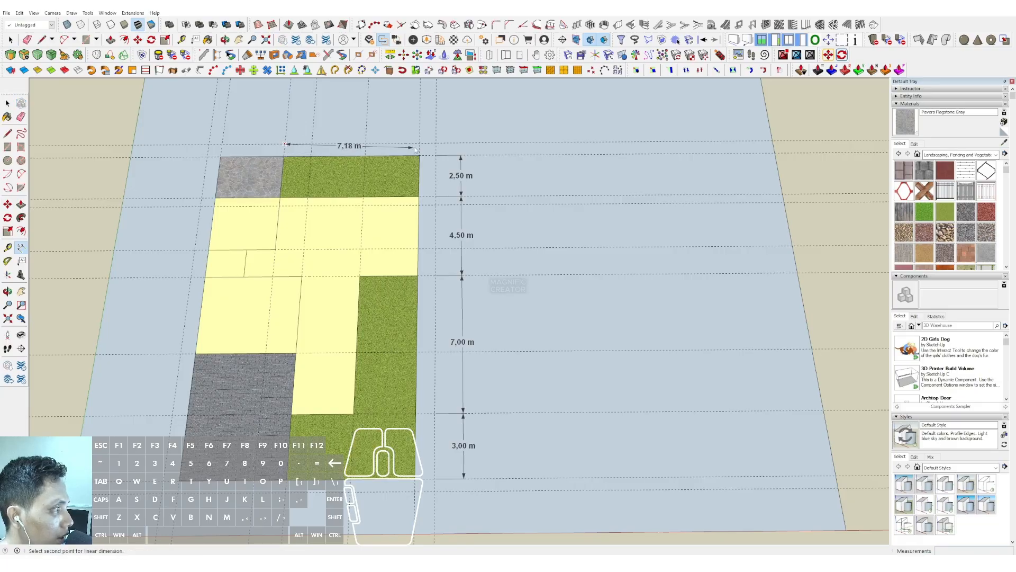
pyautogui.click(420, 143)
pyautogui.click(417, 129)
pyautogui.click(284, 144)
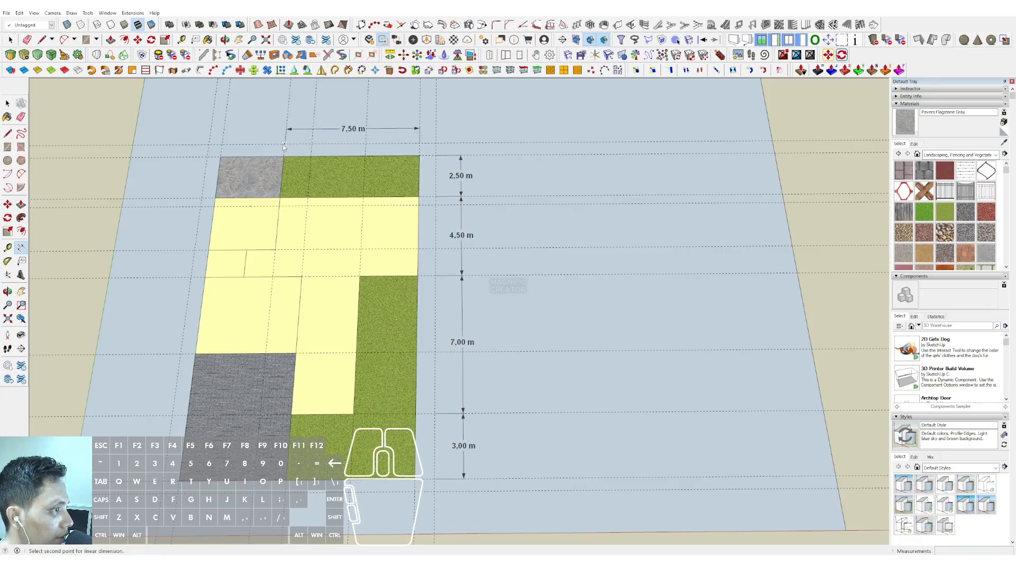
pyautogui.click(223, 145)
pyautogui.click(226, 130)
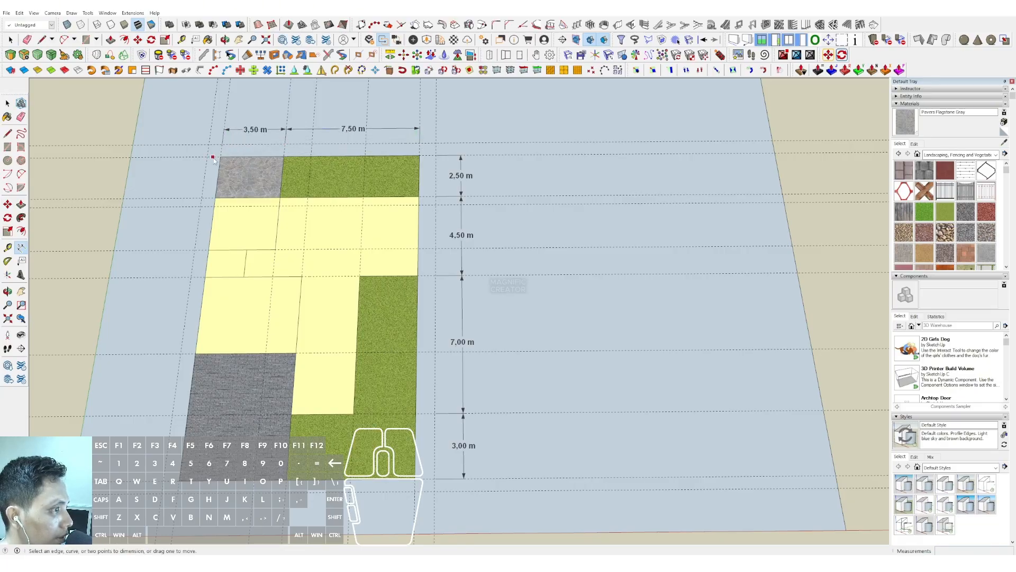
# - Dimension the depths of the stone-paved corner, the rear room and the small rooms between, along the driveway-side guide
pyautogui.click(201, 199)
pyautogui.click(173, 244)
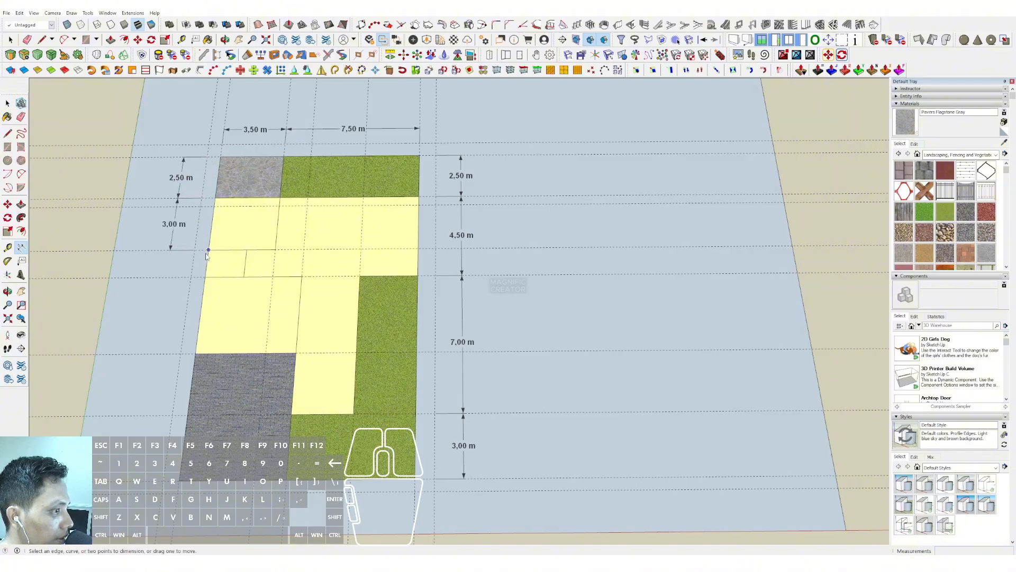
pyautogui.click(194, 249)
pyautogui.click(191, 275)
pyautogui.click(167, 274)
# - Dimension the depths of the room behind the driveway and the driveway itself along the same side guide
pyautogui.click(191, 276)
pyautogui.click(181, 354)
pyautogui.click(156, 352)
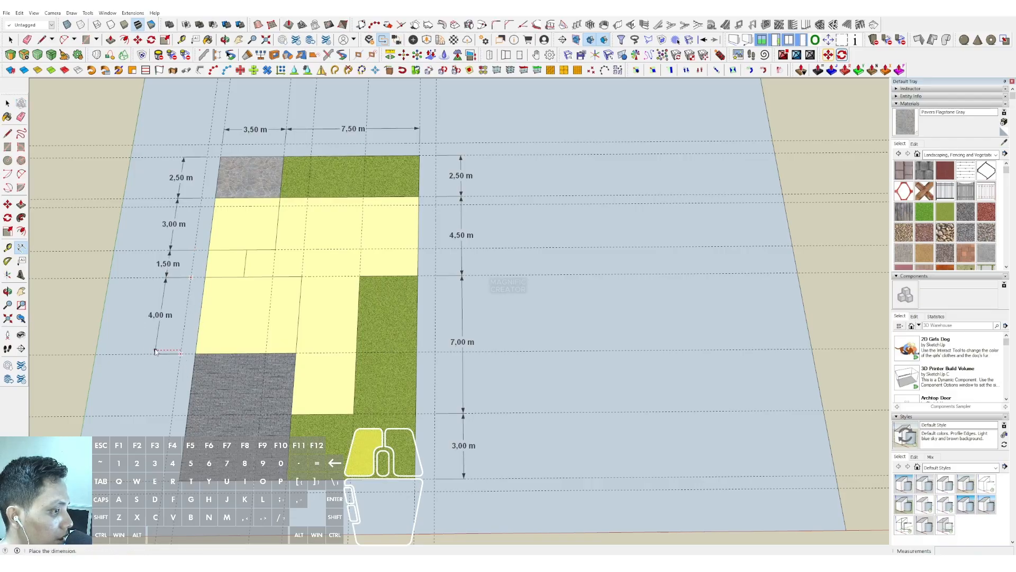
pyautogui.click(180, 353)
pyautogui.click(166, 479)
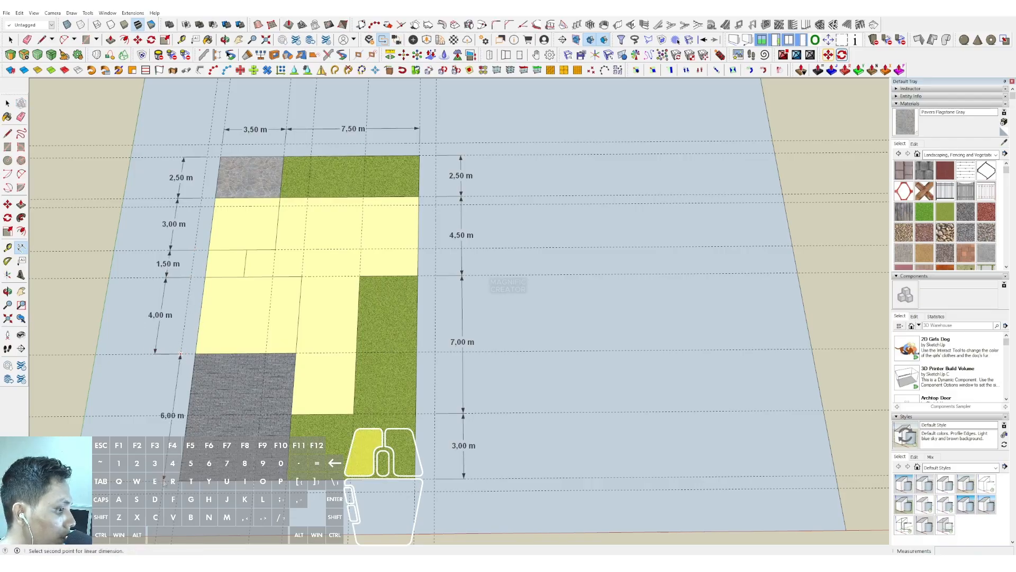
pyautogui.click(141, 408)
# - Dimension the widths of the driveway, the lawn before the projecting room and the side lawn along the front guide
pyautogui.scroll(-1, 280, 289)
pyautogui.keyDown('shift'); pyautogui.moveTo(281, 288); pyautogui.dragTo(295, 221, button='middle'); pyautogui.keyUp('shift')
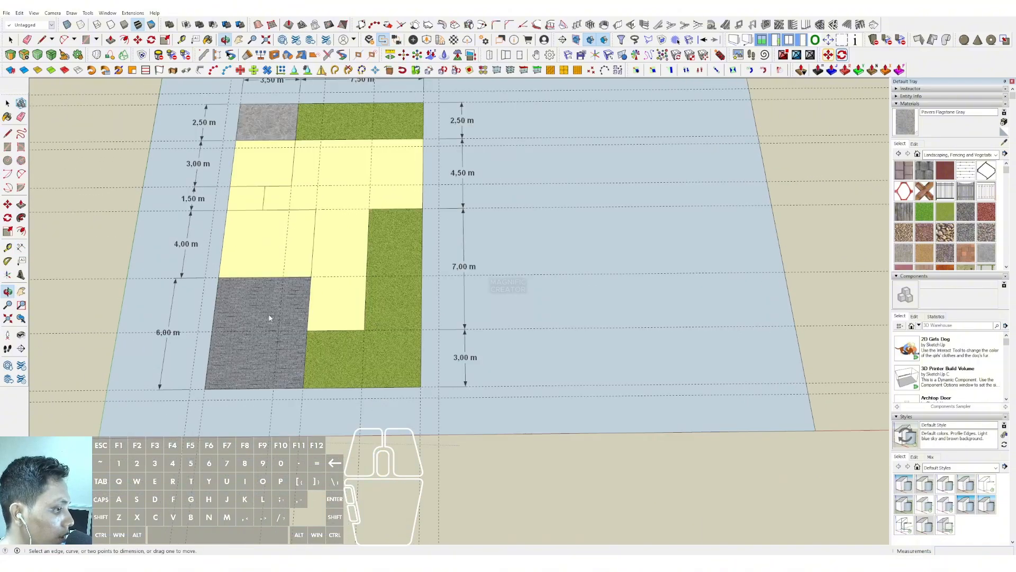
pyautogui.click(203, 401)
pyautogui.click(300, 400)
pyautogui.click(301, 417)
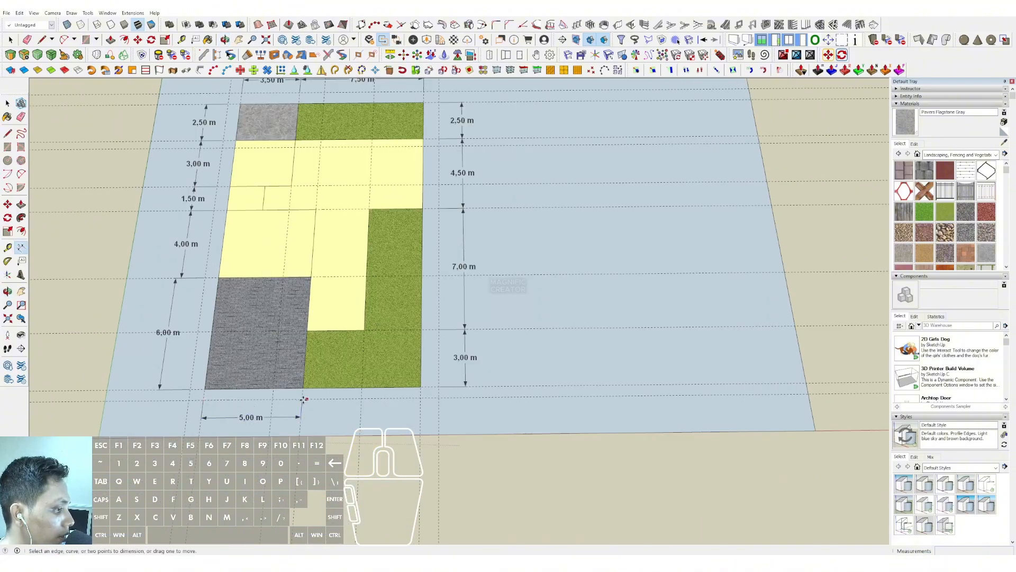
pyautogui.click(303, 400)
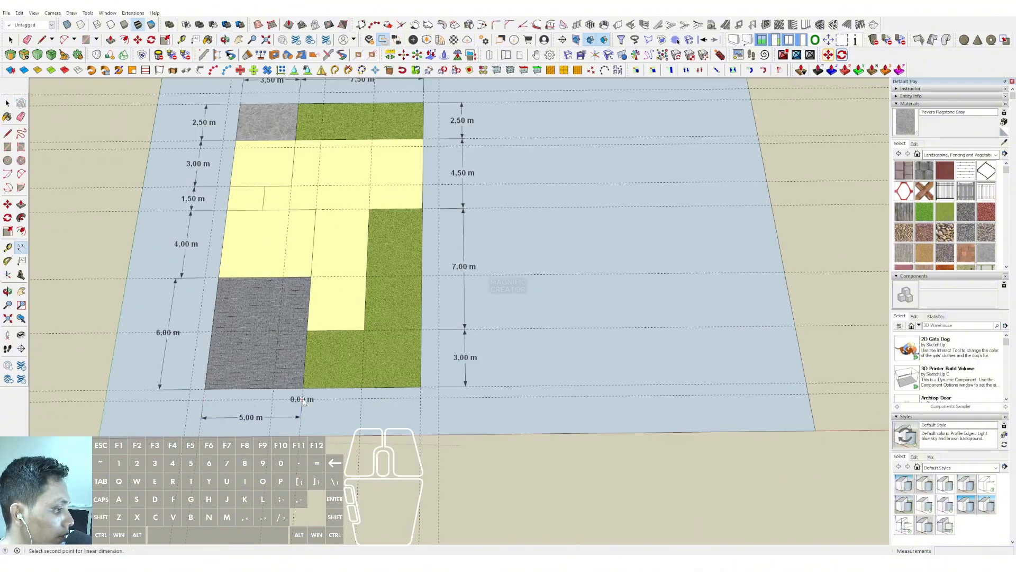
pyautogui.click(363, 404)
pyautogui.click(362, 398)
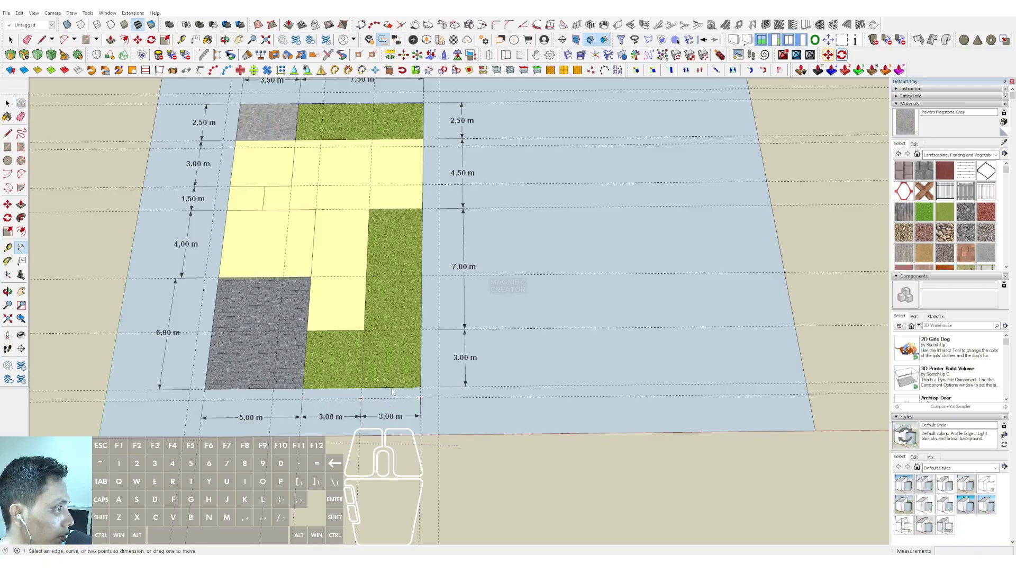
# - Add overall width and depth dimensions for the footprint outside the existing dimension rows
pyautogui.scroll(-2, 366, 329)
pyautogui.click(404, 377)
pyautogui.click(255, 378)
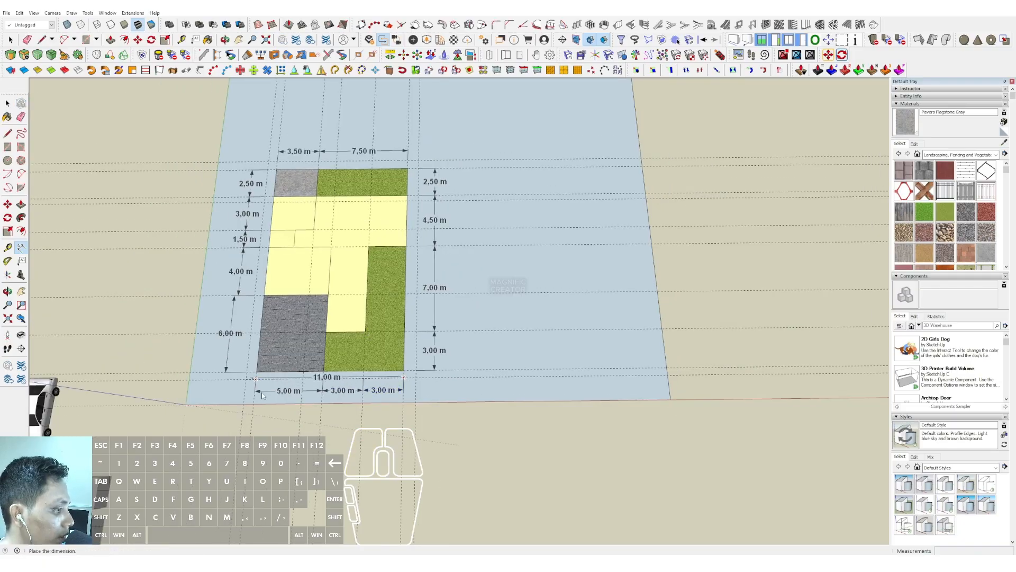
pyautogui.click(266, 409)
pyautogui.click(415, 369)
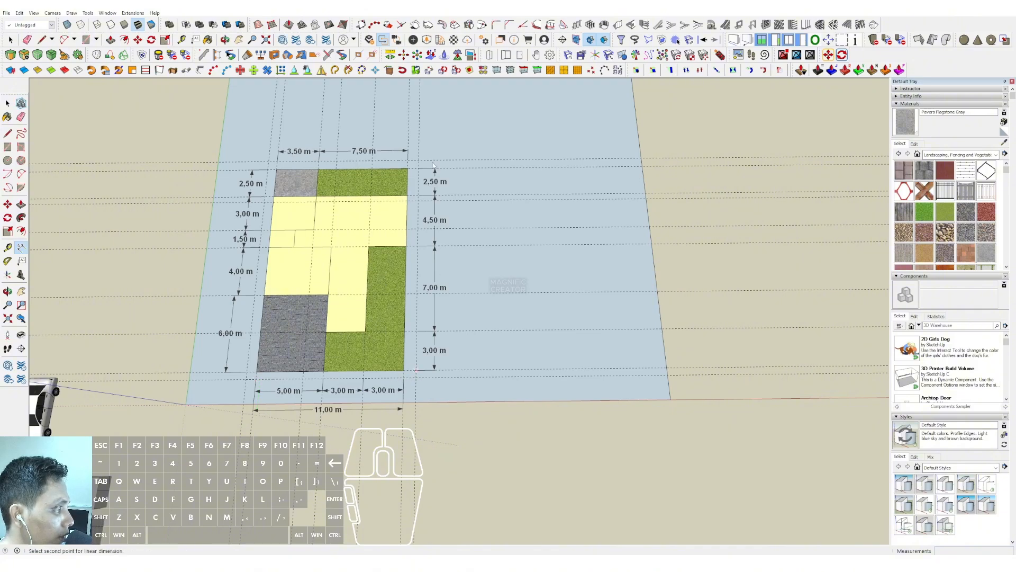
pyautogui.click(466, 174)
pyautogui.press('space')
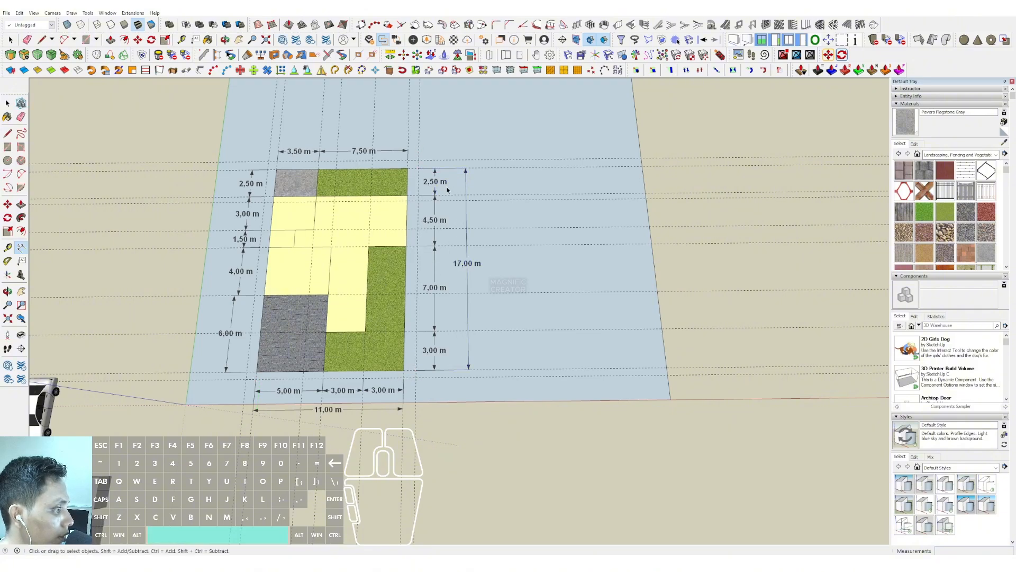
# - Open the plot group, delete its blue ground surface and remaining outline edges, and exit the group
pyautogui.moveTo(371, 269)
pyautogui.mouseDown(button='middle')
pyautogui.moveTo(373, 297)
pyautogui.moveTo(363, 286)
pyautogui.moveTo(356, 295)
pyautogui.moveTo(362, 280)
pyautogui.mouseUp(button='middle')
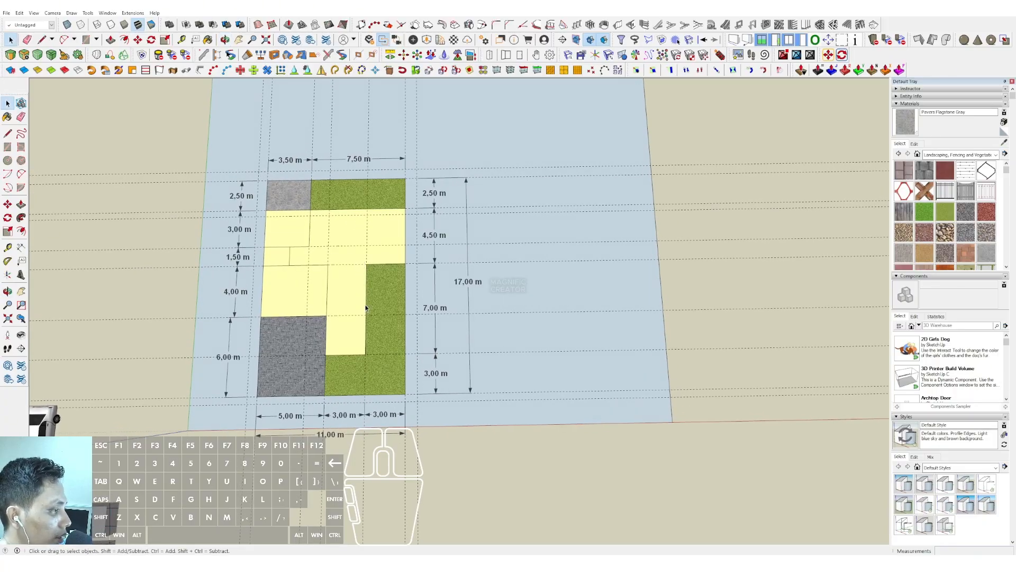
pyautogui.scroll(2, 365, 307)
pyautogui.scroll(-3, 379, 263)
pyautogui.scroll(1, 378, 264)
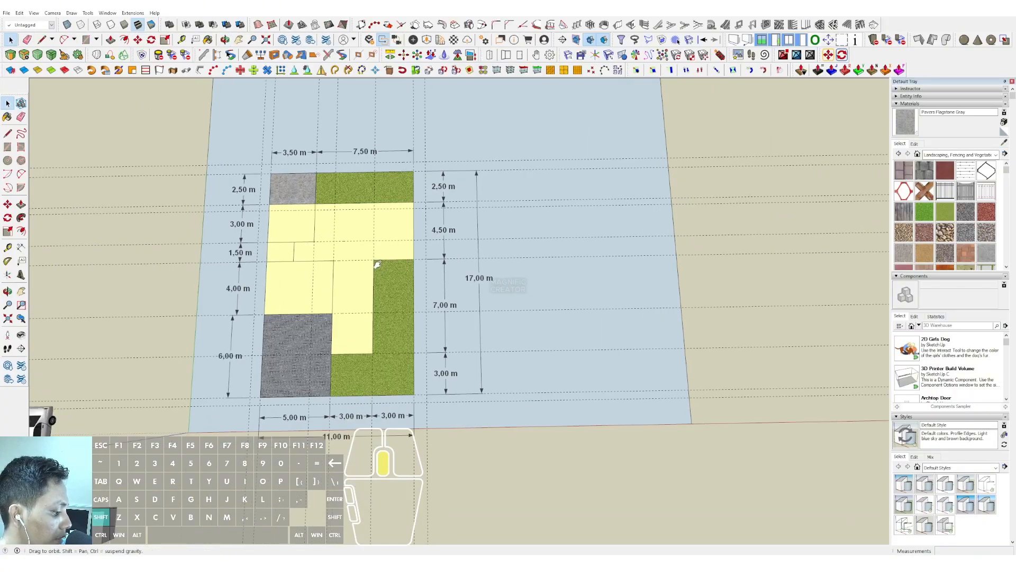
pyautogui.moveTo(382, 263); pyautogui.dragTo(362, 271, button='middle')
pyautogui.scroll(-1, 361, 254)
pyautogui.doubleClick(479, 162)
pyautogui.click(491, 184)
pyautogui.press('Delete')
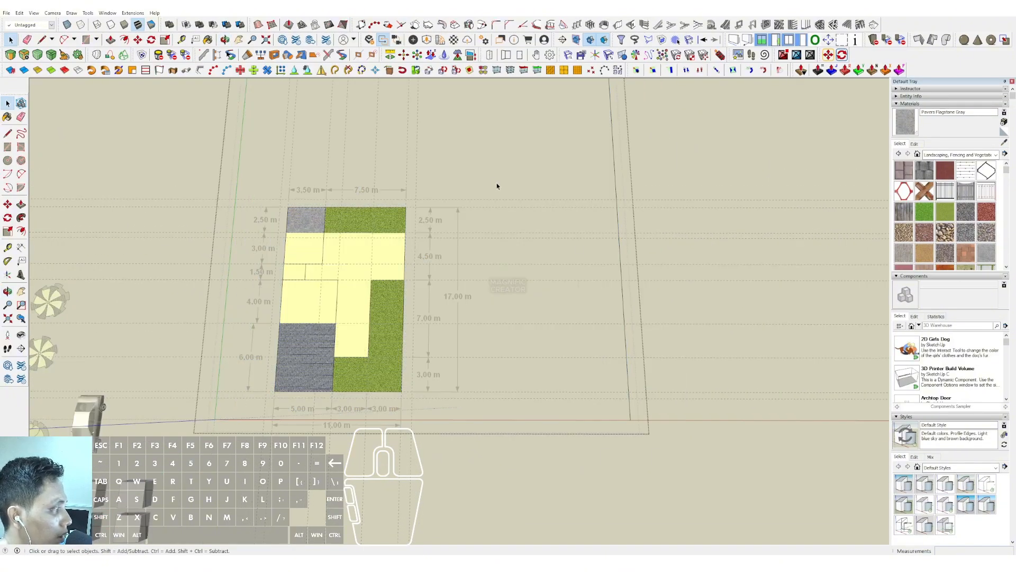
pyautogui.tripleClick(618, 221)
pyautogui.press('Delete')
pyautogui.scroll(-2, 406, 289)
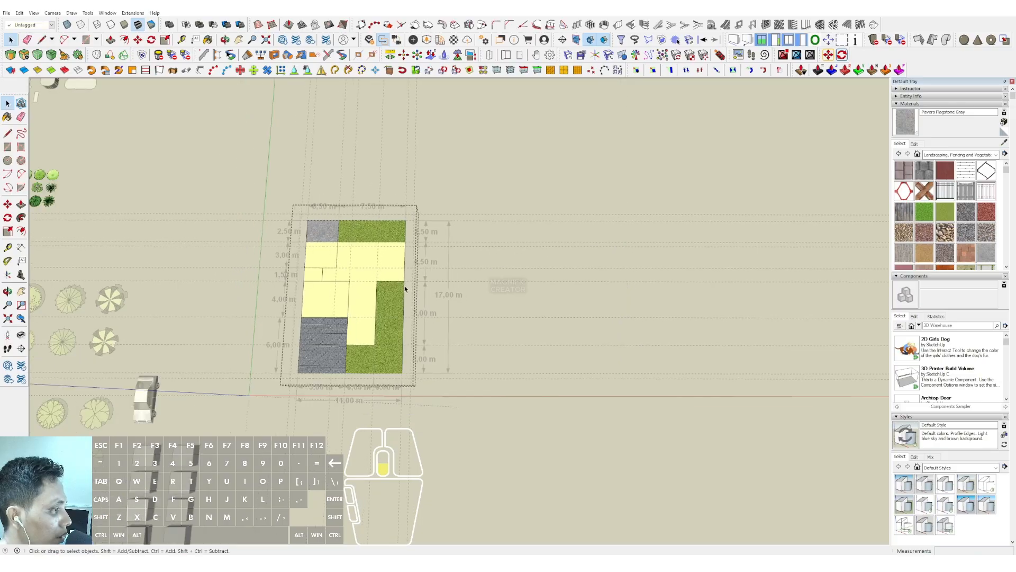
pyautogui.click(478, 186)
# - Delete all the dashed construction guides around and across the plan
pyautogui.scroll(2, 348, 331)
pyautogui.scroll(1, 355, 305)
pyautogui.scroll(-1, 362, 297)
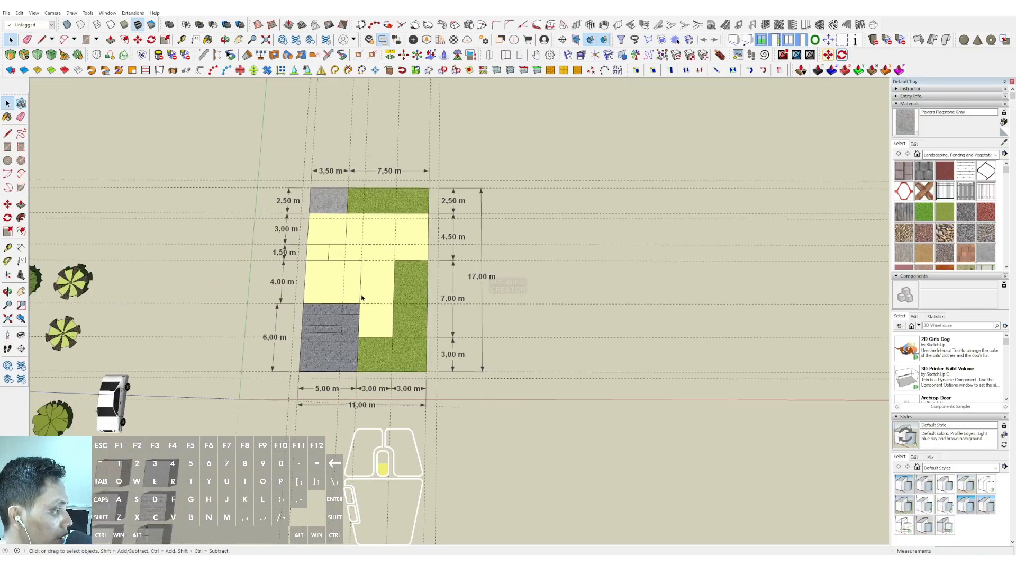
pyautogui.moveTo(363, 298)
pyautogui.mouseDown(button='middle')
pyautogui.moveTo(364, 322)
pyautogui.moveTo(382, 277)
pyautogui.mouseUp(button='middle')
pyautogui.scroll(3, 364, 321)
pyautogui.scroll(-3, 382, 276)
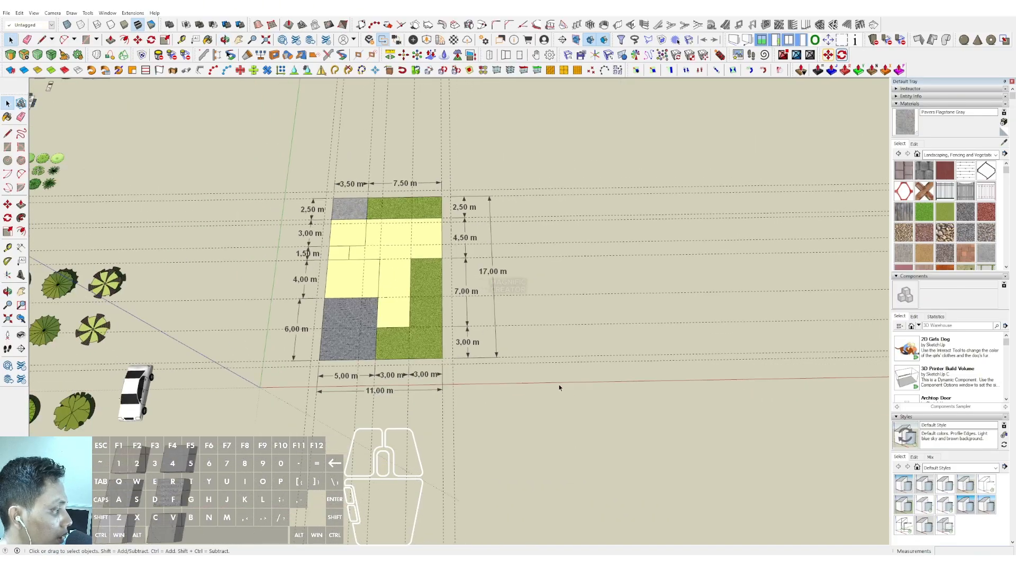
pyautogui.moveTo(643, 446); pyautogui.dragTo(598, 164)
pyautogui.press('e')
pyautogui.moveTo(498, 120); pyautogui.dragTo(271, 148)
pyautogui.hotkey('shift', 'e')
pyautogui.scroll(-2, 391, 278)
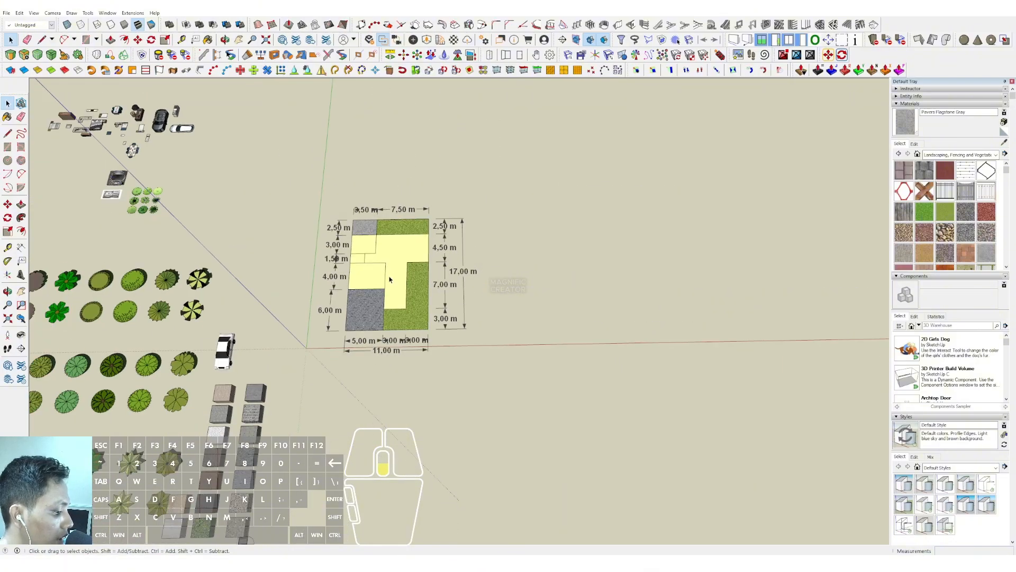
# - Draw lines over the plan's long left boundary and back boundary, from the front-left corner to the back-right corner
pyautogui.scroll(1, 398, 262)
pyautogui.keyDown('shift'); pyautogui.moveTo(398, 263); pyautogui.dragTo(417, 243, button='middle'); pyautogui.keyUp('shift')
pyautogui.scroll(-3, 405, 270)
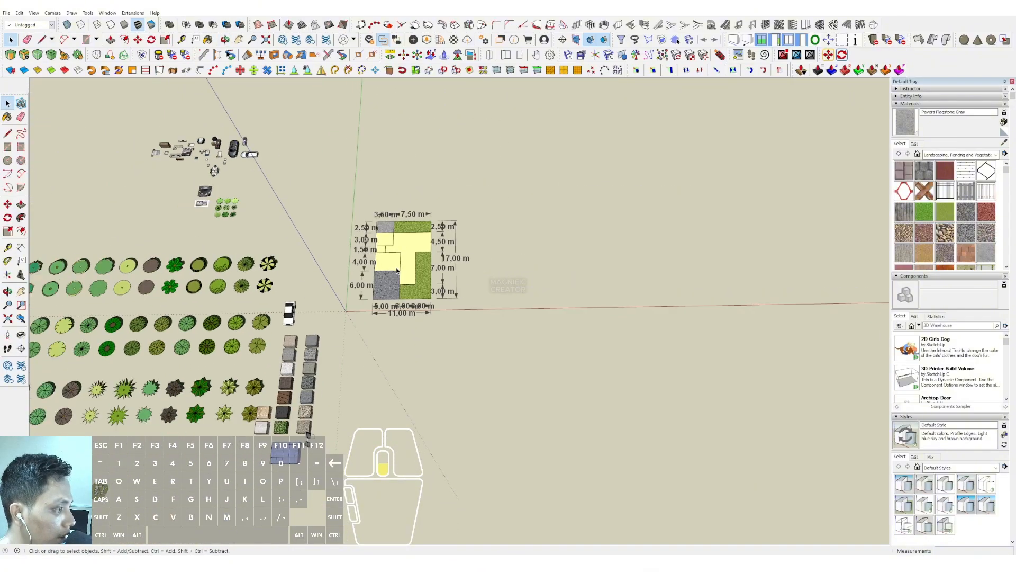
pyautogui.scroll(5, 392, 265)
pyautogui.scroll(3, 365, 307)
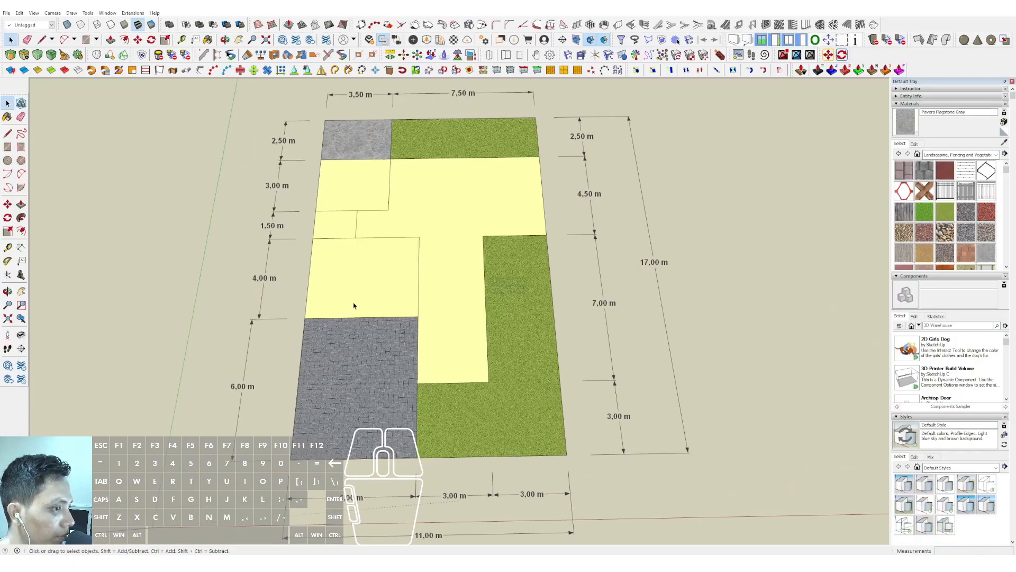
pyautogui.click(7, 133)
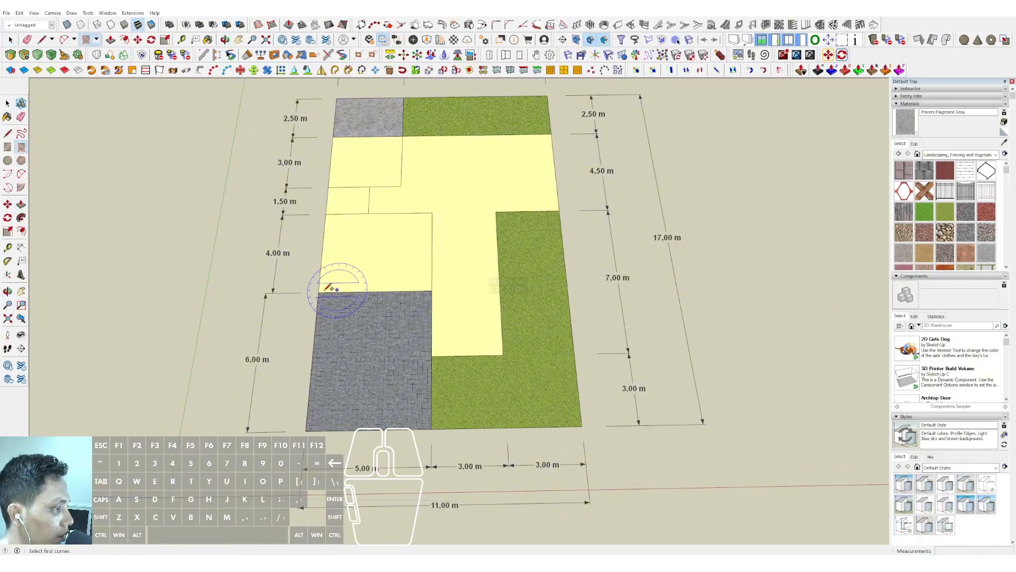
pyautogui.scroll(-1, 329, 288)
pyautogui.click(317, 409)
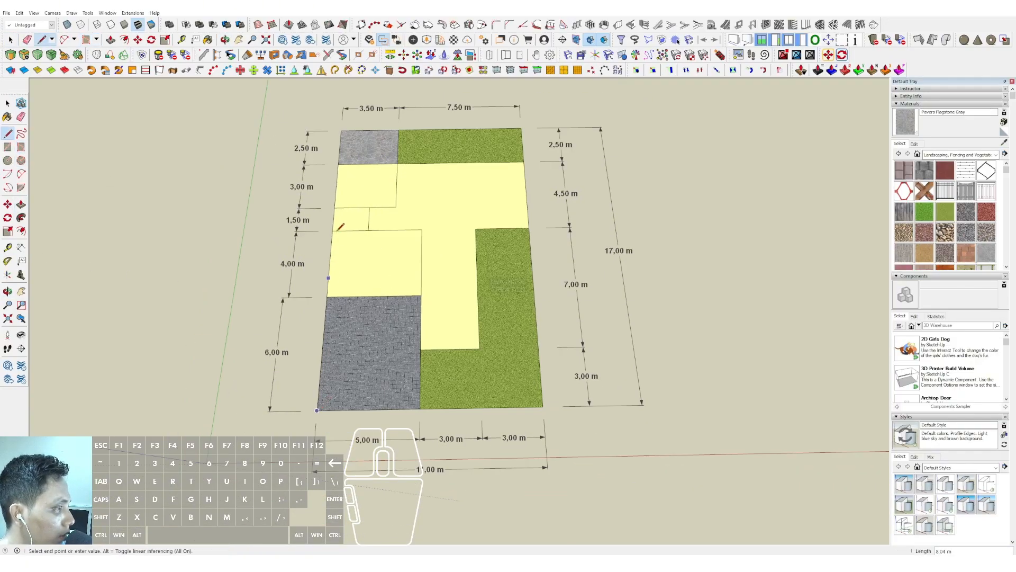
pyautogui.click(341, 130)
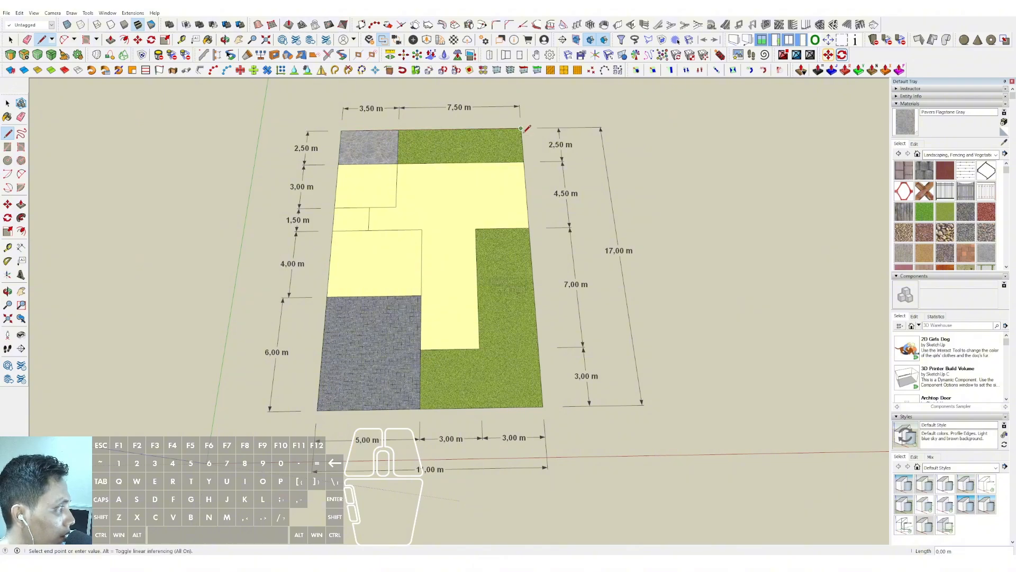
pyautogui.press('shift')
pyautogui.moveTo(527, 154); pyautogui.dragTo(523, 127, button='middle')
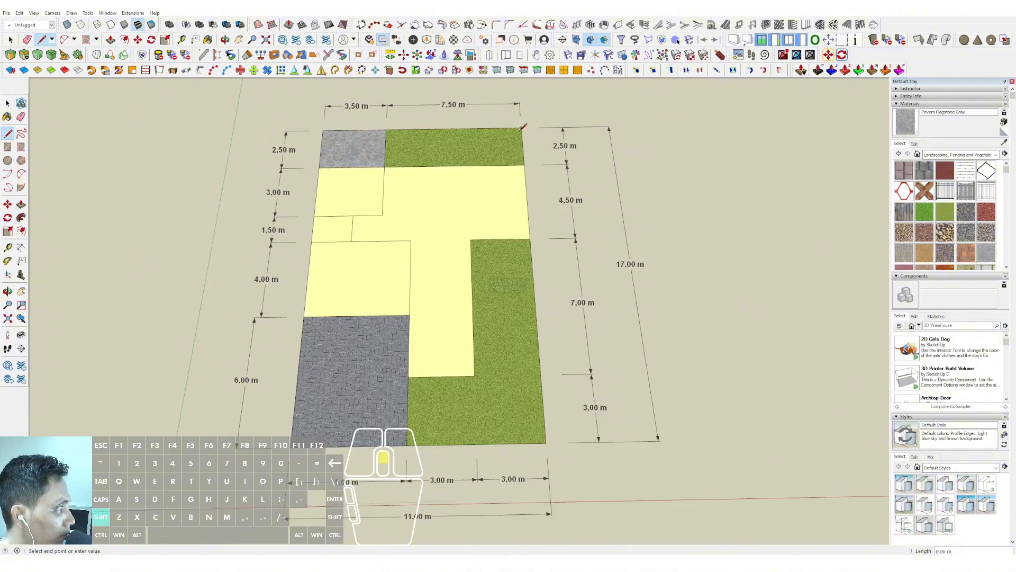
pyautogui.click(521, 128)
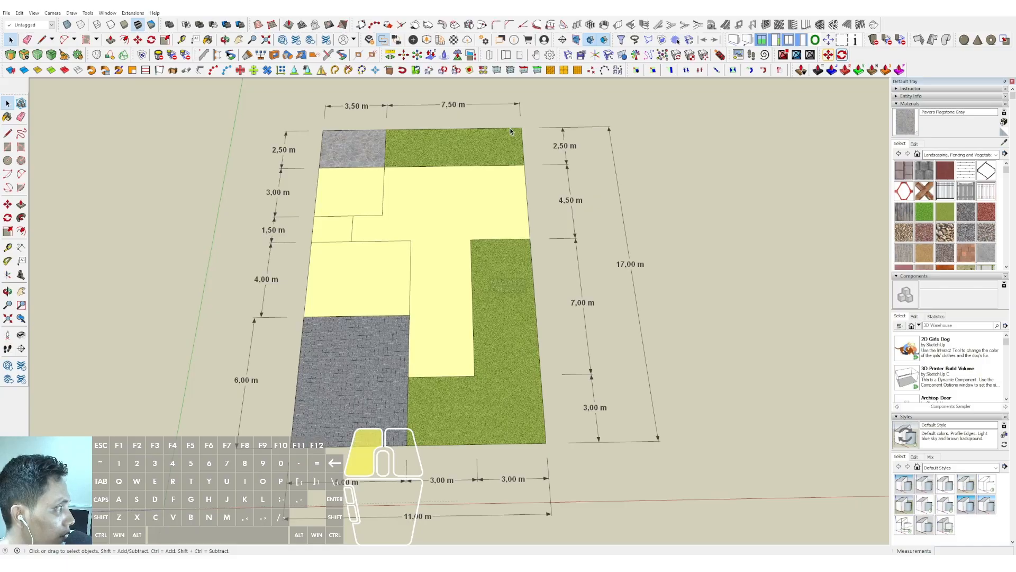
# - Try to offset the left and back boundary lines inward by 150
pyautogui.press('f')
pyautogui.click(466, 130)
pyautogui.write('15')
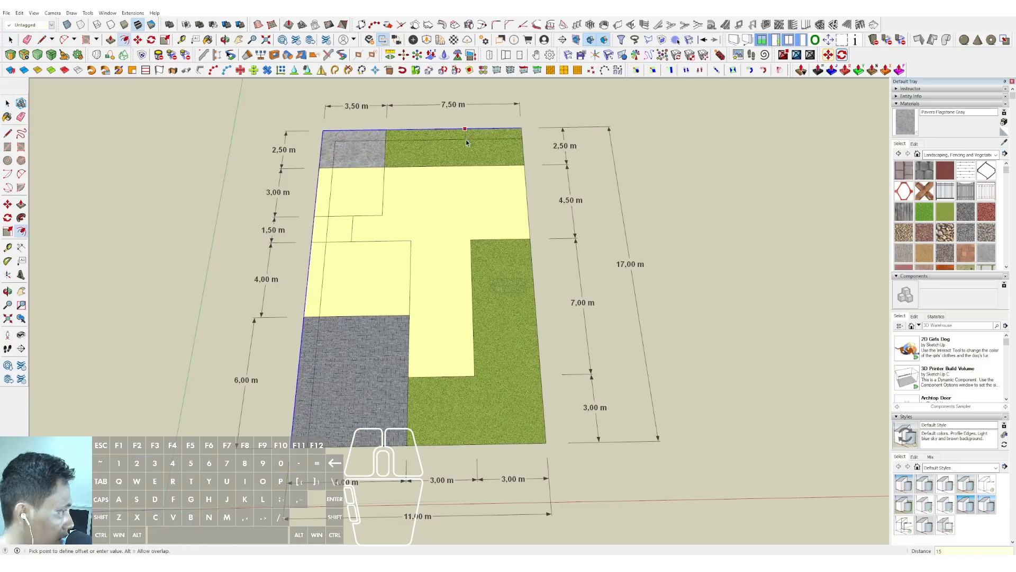
pyautogui.write('0')
pyautogui.press('Return')
pyautogui.press('space')
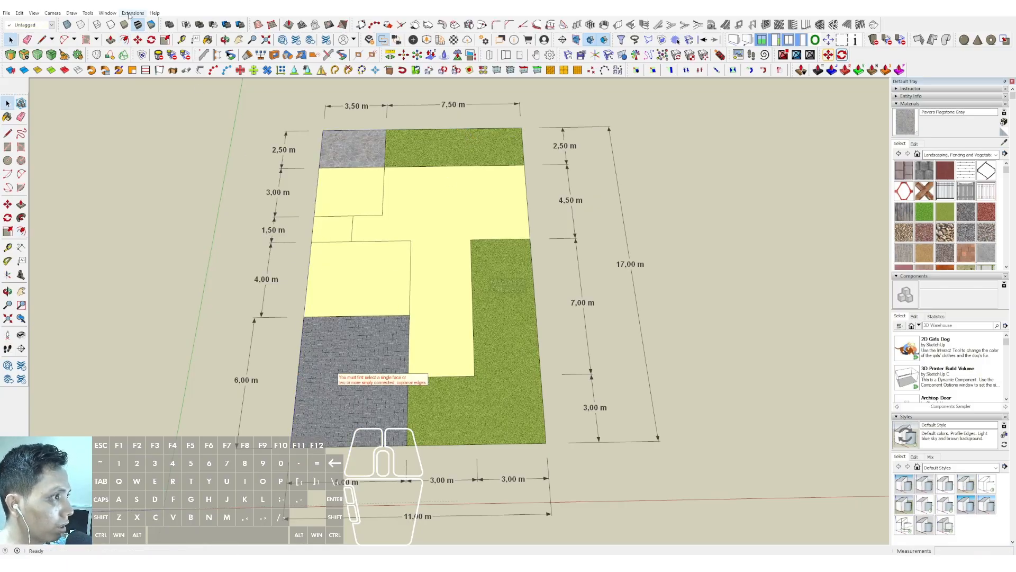
# - Set the model's length units to millimeters with a display precision of 0 mm
pyautogui.click(108, 12)
pyautogui.click(121, 89)
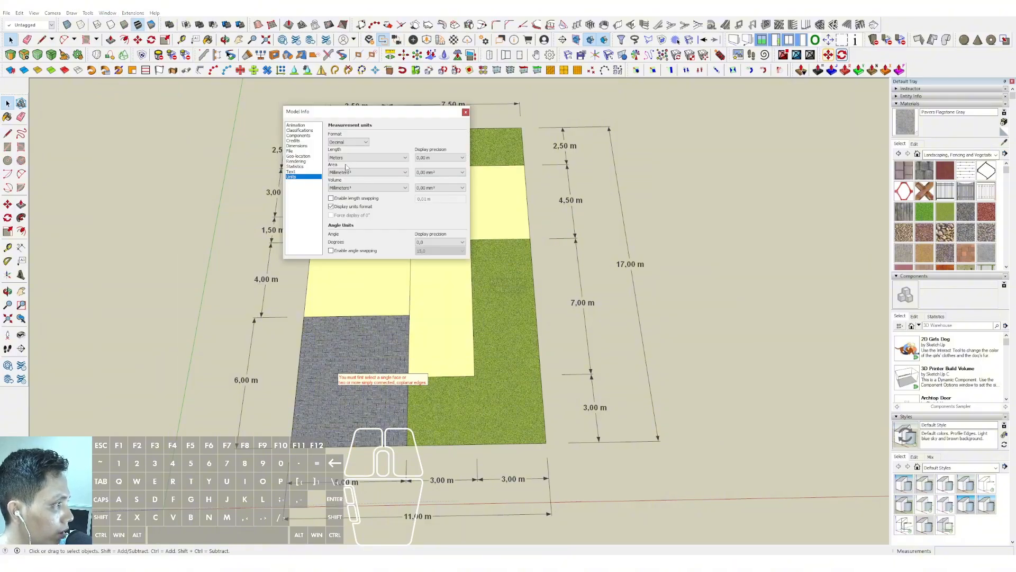
pyautogui.click(368, 158)
pyautogui.click(348, 181)
pyautogui.click(440, 157)
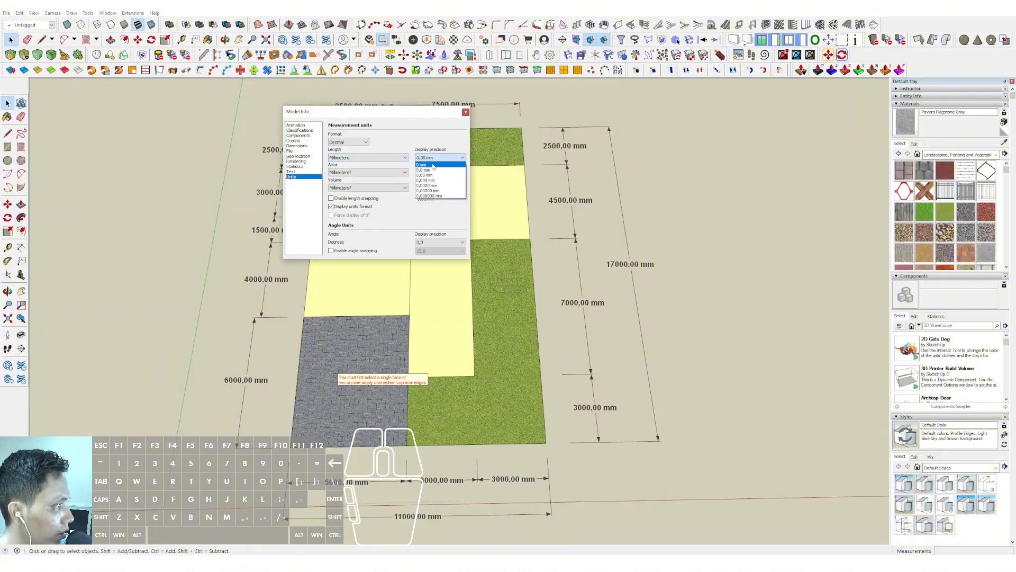
pyautogui.click(434, 163)
pyautogui.click(465, 112)
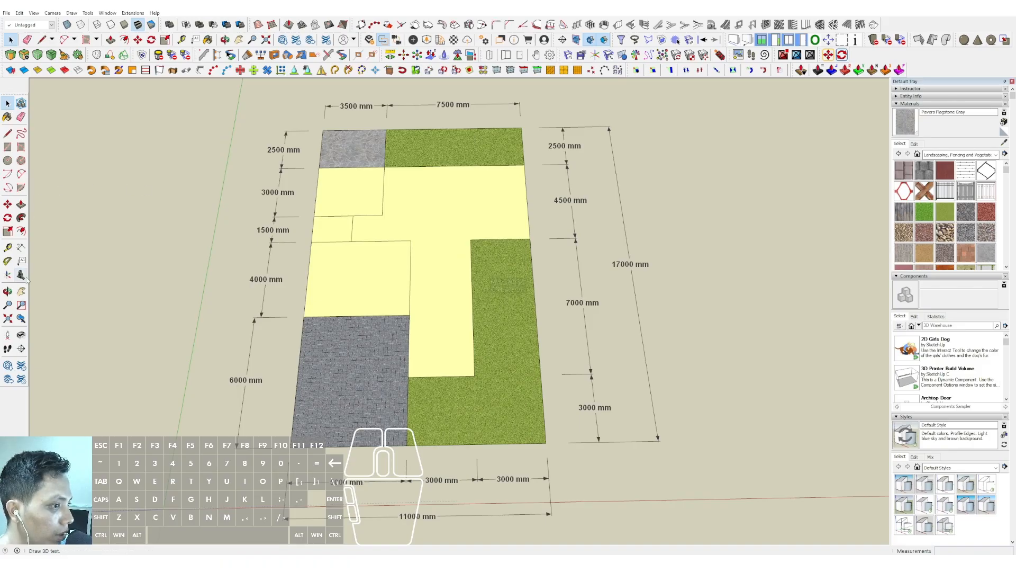
# - Try to redraw the line along the plan's left boundary and offset the outline from the back edge
pyautogui.click(22, 148)
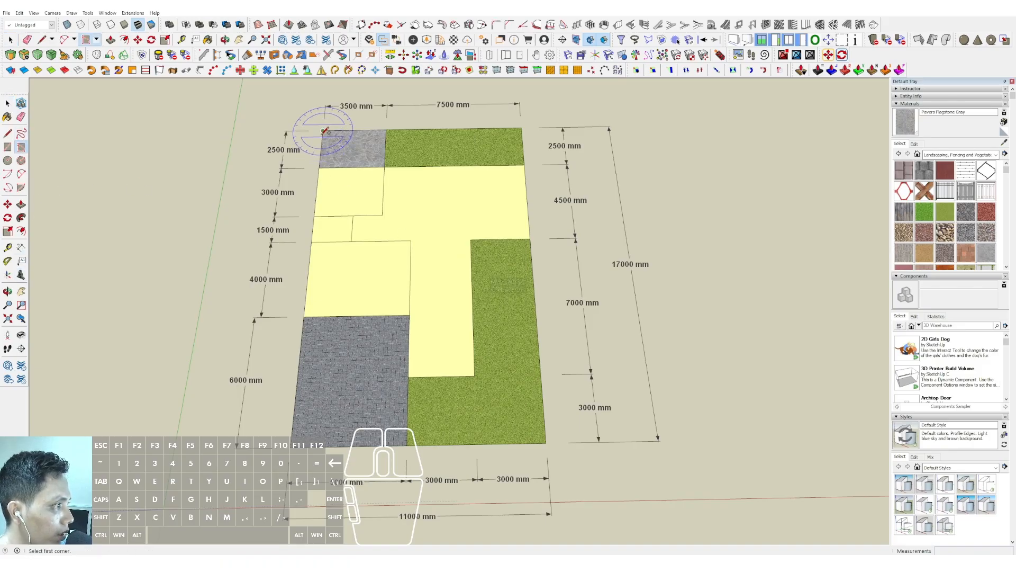
pyautogui.press('d')
pyautogui.click(290, 447)
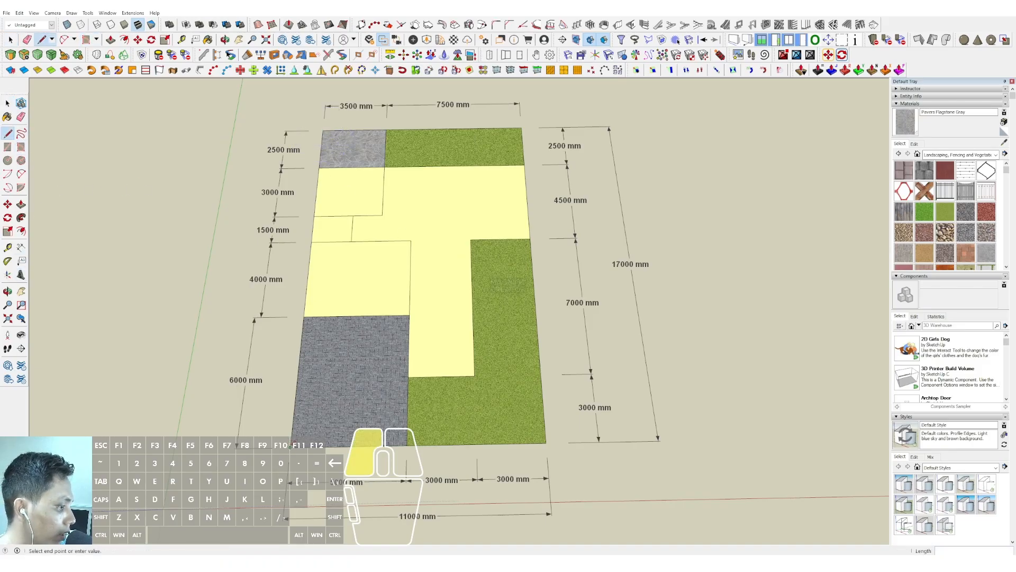
pyautogui.click(323, 130)
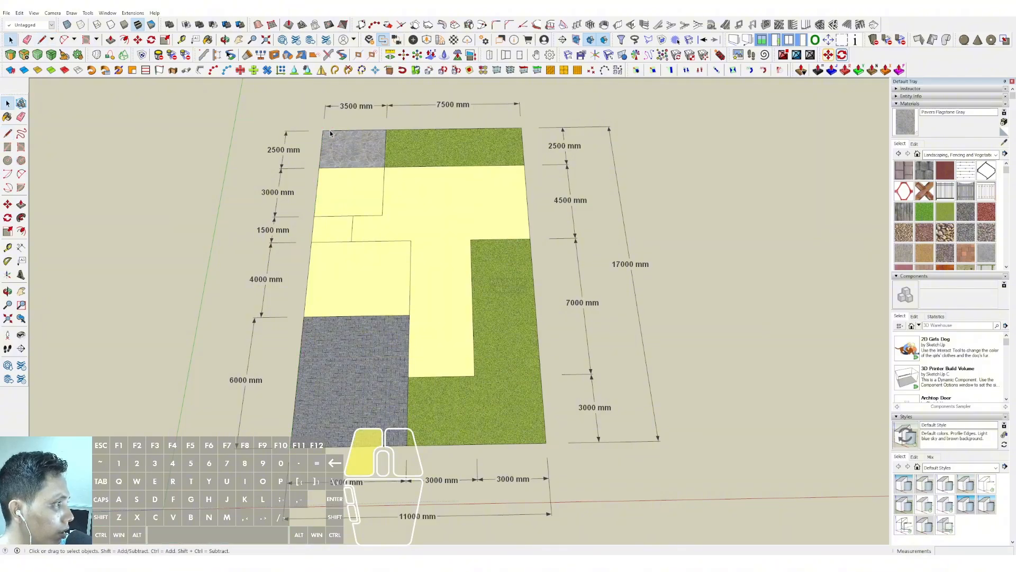
pyautogui.click(298, 358)
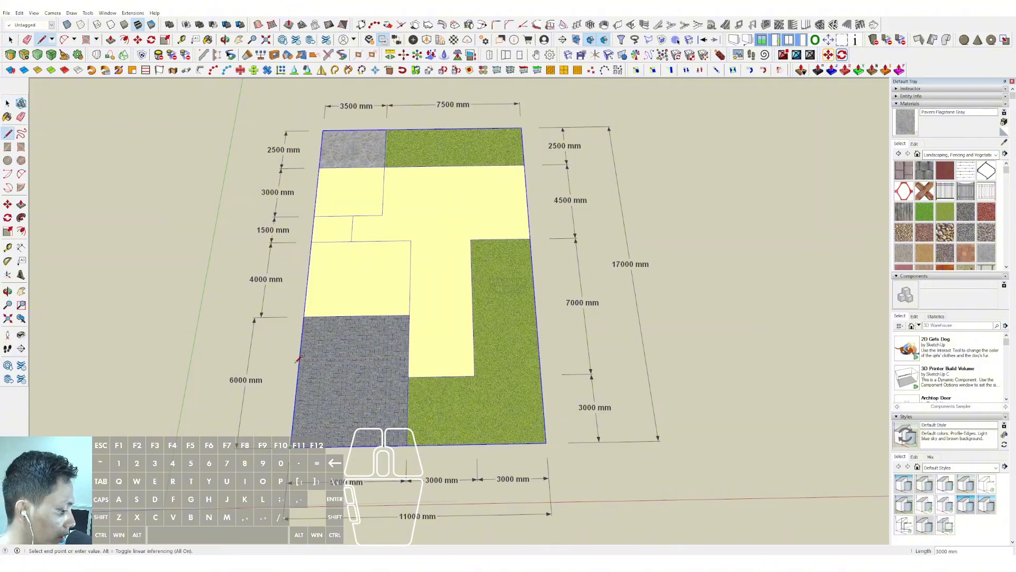
pyautogui.click(323, 130)
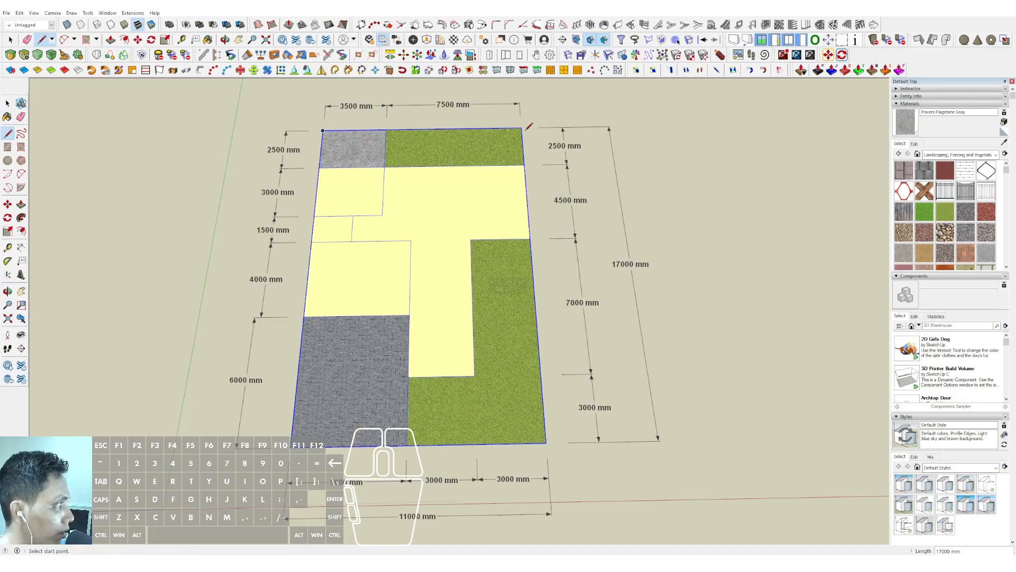
pyautogui.press('space')
pyautogui.doubleClick(505, 128)
pyautogui.press('p')
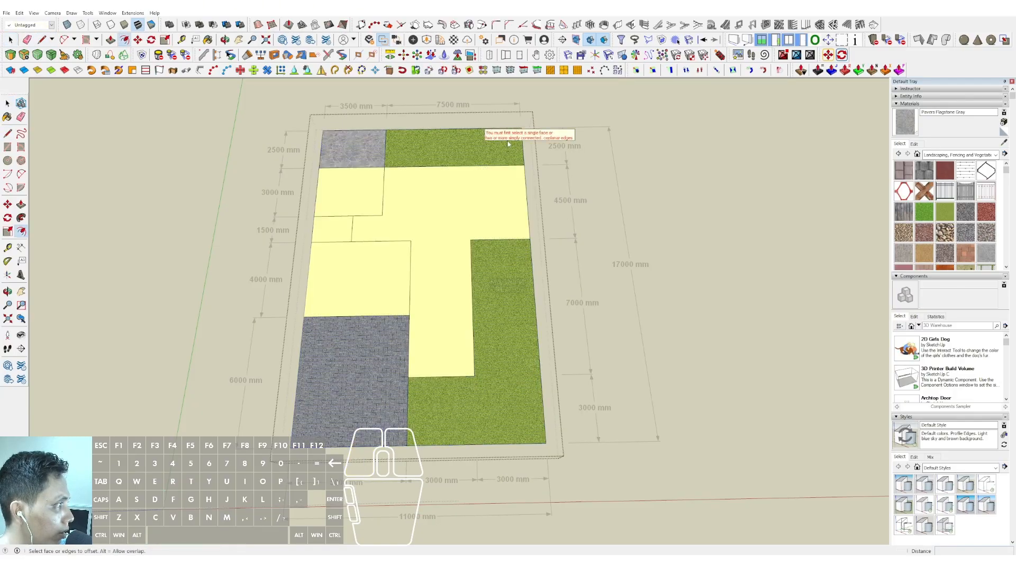
pyautogui.press('space')
pyautogui.click(567, 111)
# - Trace the plan's left boundary and back boundary with connected lines, ending at the back-right corner
pyautogui.press('l')
pyautogui.click(292, 445)
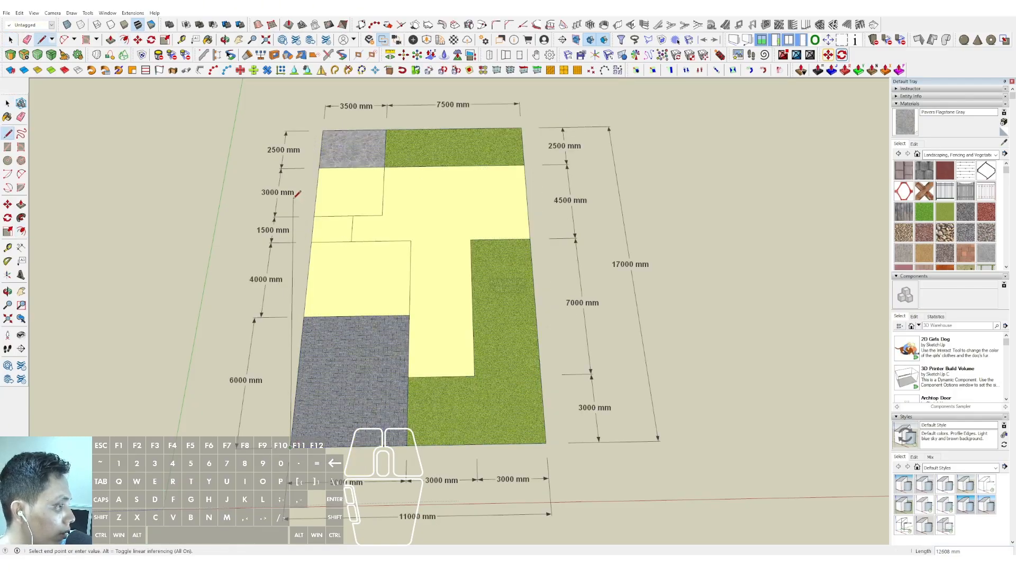
pyautogui.press('shift')
pyautogui.click(322, 130)
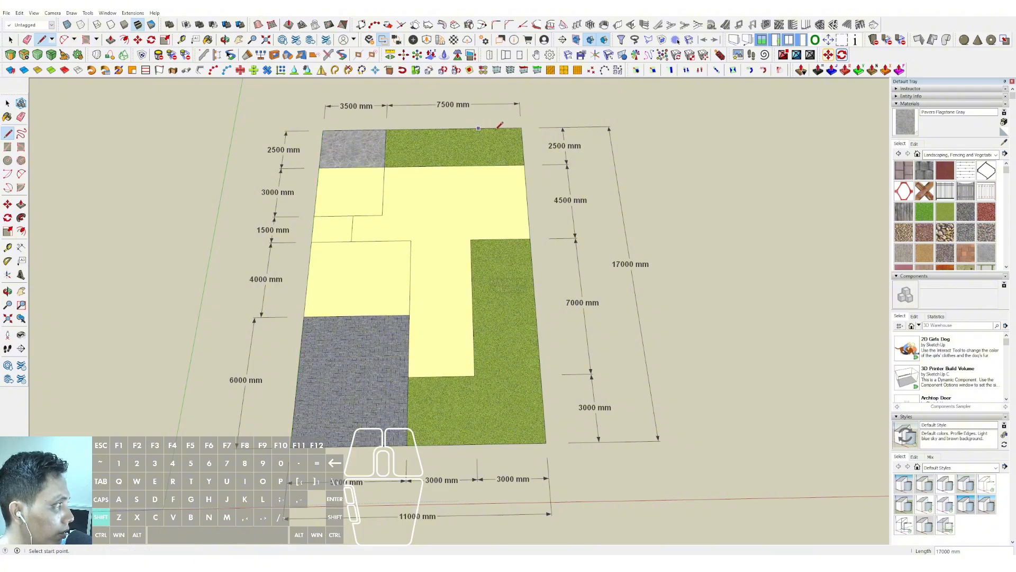
pyautogui.press('space')
pyautogui.doubleClick(509, 129)
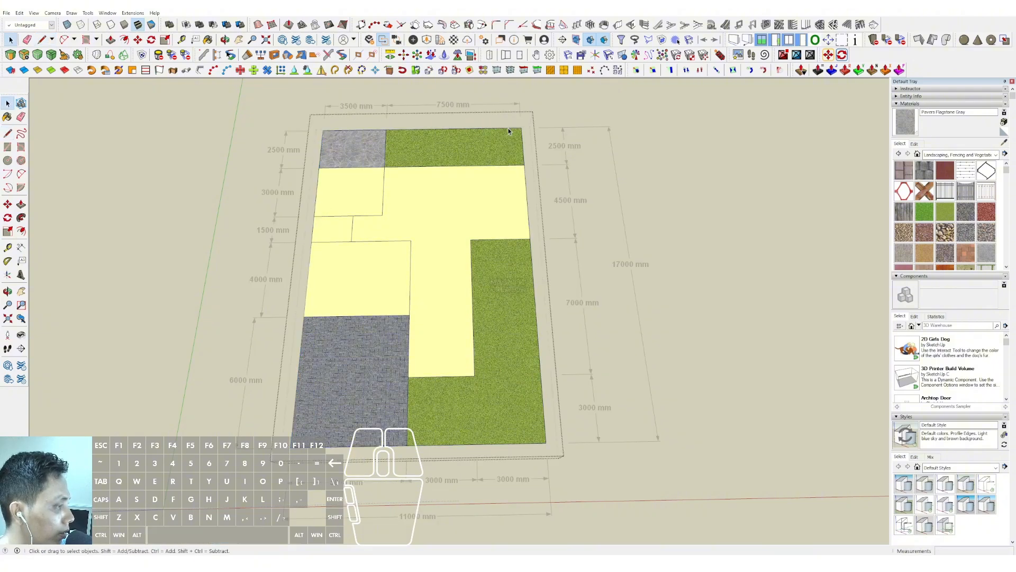
pyautogui.click(564, 103)
pyautogui.click(309, 263)
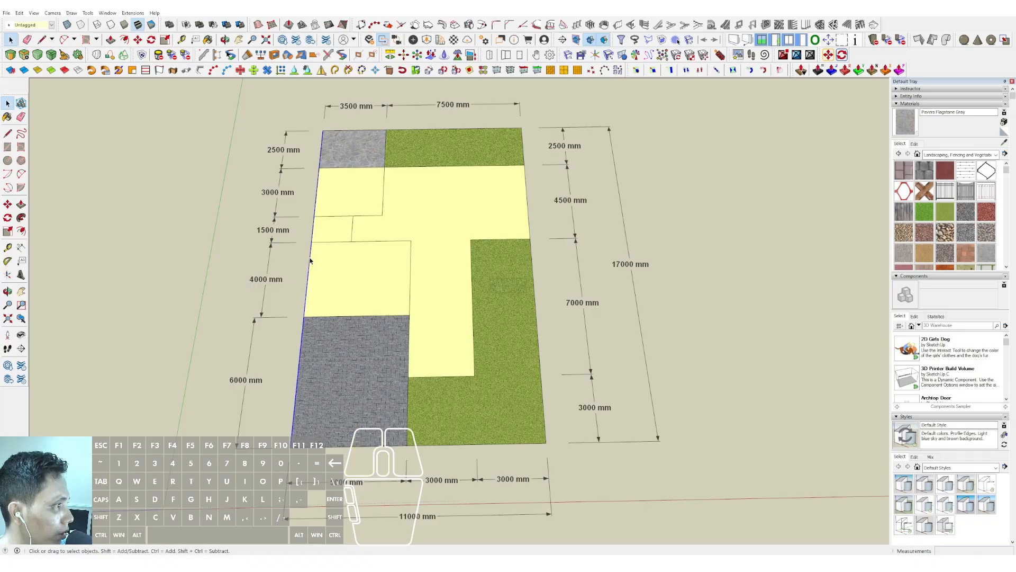
pyautogui.press('l')
pyautogui.click(322, 129)
pyautogui.click(513, 128)
# - Offset the two traced boundary lines inward and close the open ends of the narrow strip with short lines
pyautogui.press('space')
pyautogui.press('f')
pyautogui.click(319, 182)
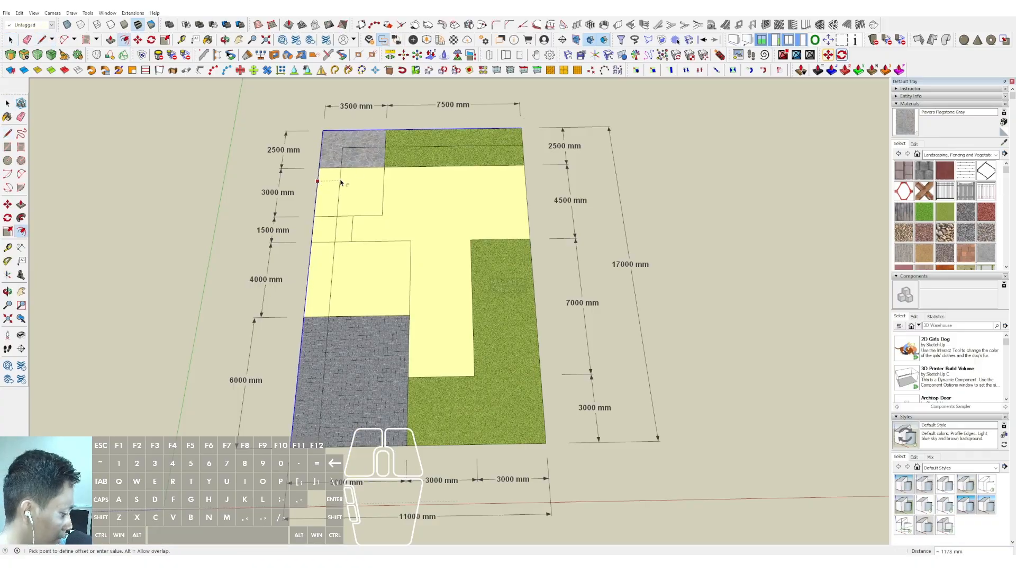
pyautogui.press('Escape')
pyautogui.press('l')
pyautogui.scroll(4, 295, 439)
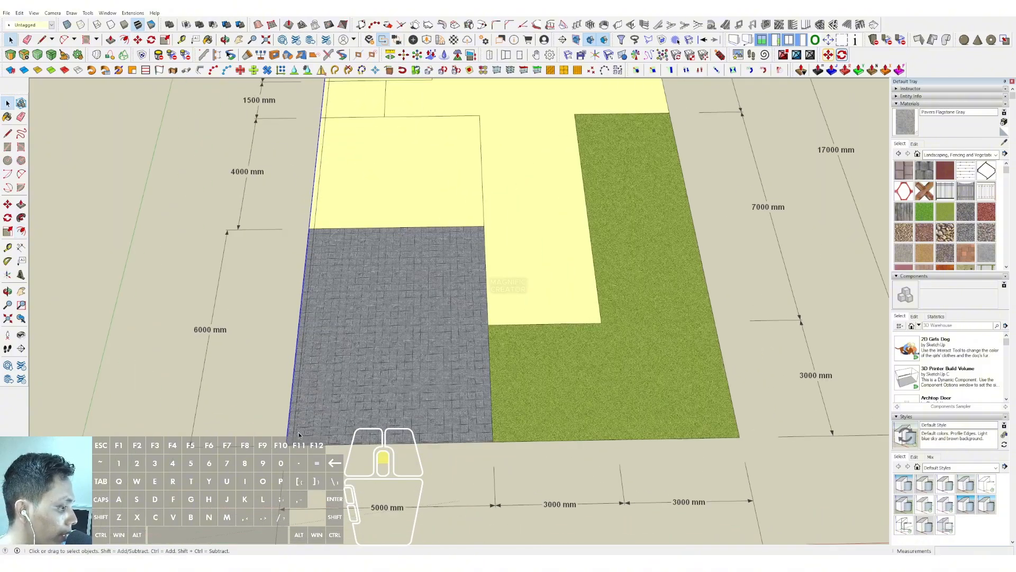
pyautogui.click(295, 440)
pyautogui.press('space')
pyautogui.scroll(-2, 476, 275)
pyautogui.scroll(2, 564, 100)
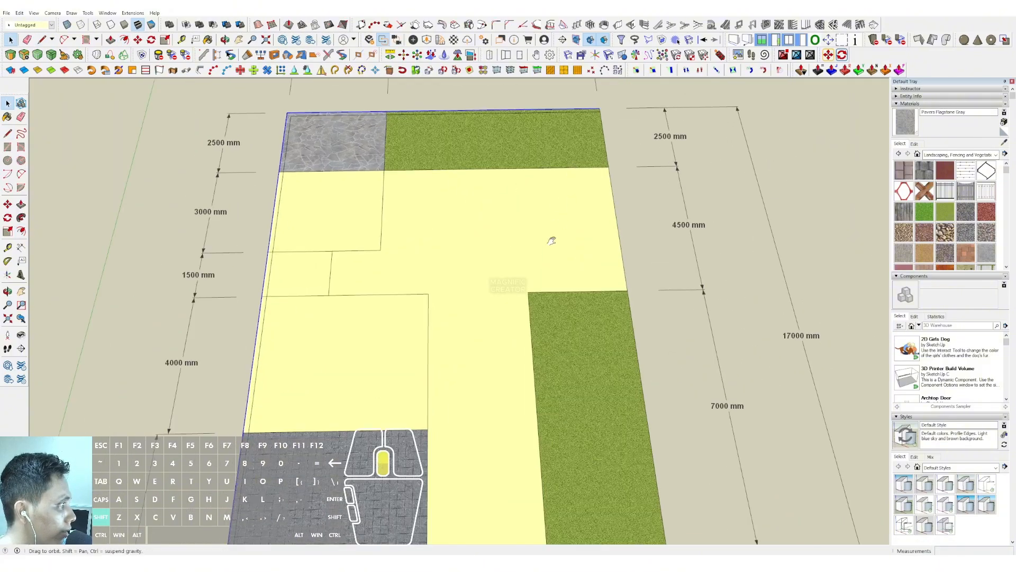
pyautogui.scroll(2, 590, 186)
# - Push/Pull the L-shaped boundary strip up 1000 mm and group the resulting wall
pyautogui.press('p')
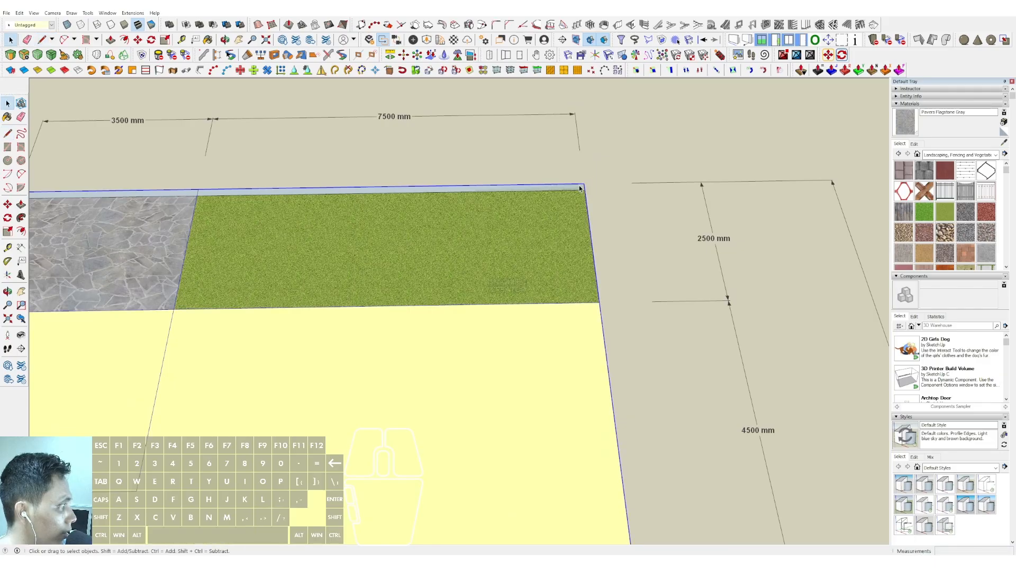
pyautogui.click(568, 189)
pyautogui.moveTo(568, 189); pyautogui.dragTo(575, 155)
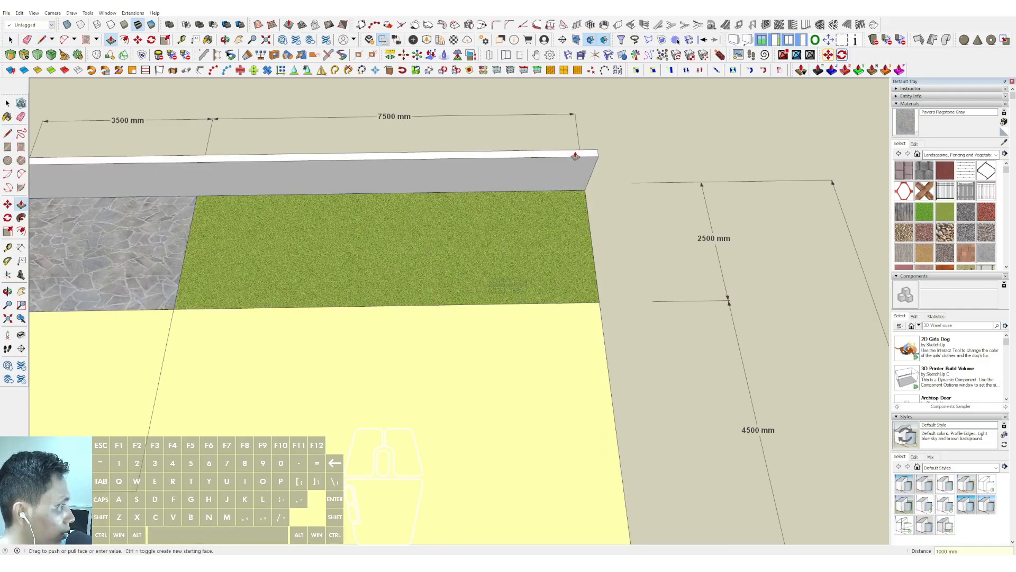
pyautogui.press('space')
pyautogui.tripleClick(554, 158)
pyautogui.scroll(-5, 549, 160)
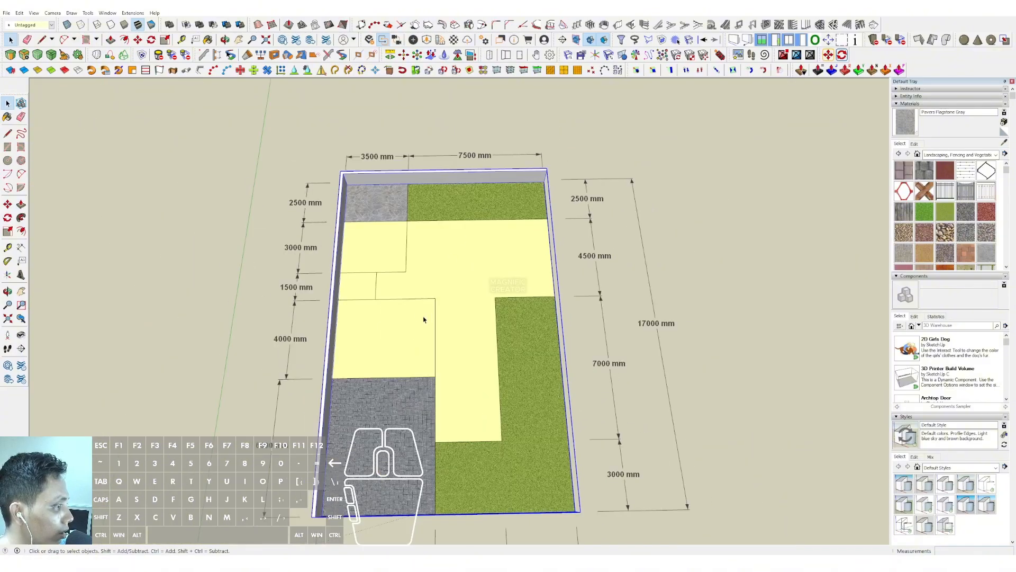
# - Trace the stepped front outline of the yellow floor area with lines, from the right boundary to the left wall
pyautogui.scroll(5, 431, 259)
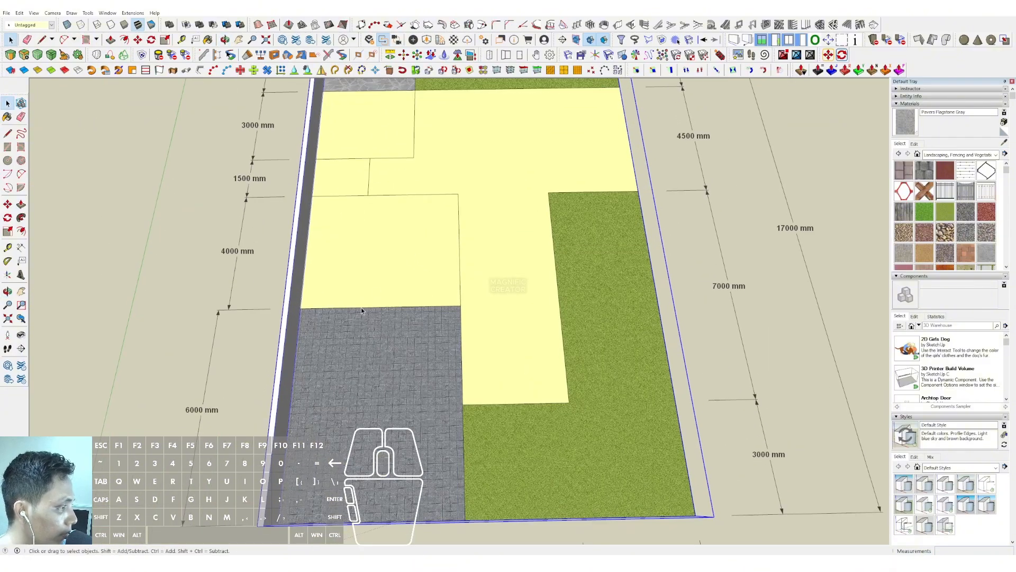
pyautogui.scroll(1, 416, 224)
pyautogui.scroll(-2, 410, 233)
pyautogui.keyDown('shift'); pyautogui.moveTo(405, 243); pyautogui.dragTo(398, 248, button='middle'); pyautogui.keyUp('shift')
pyautogui.scroll(3, 405, 273)
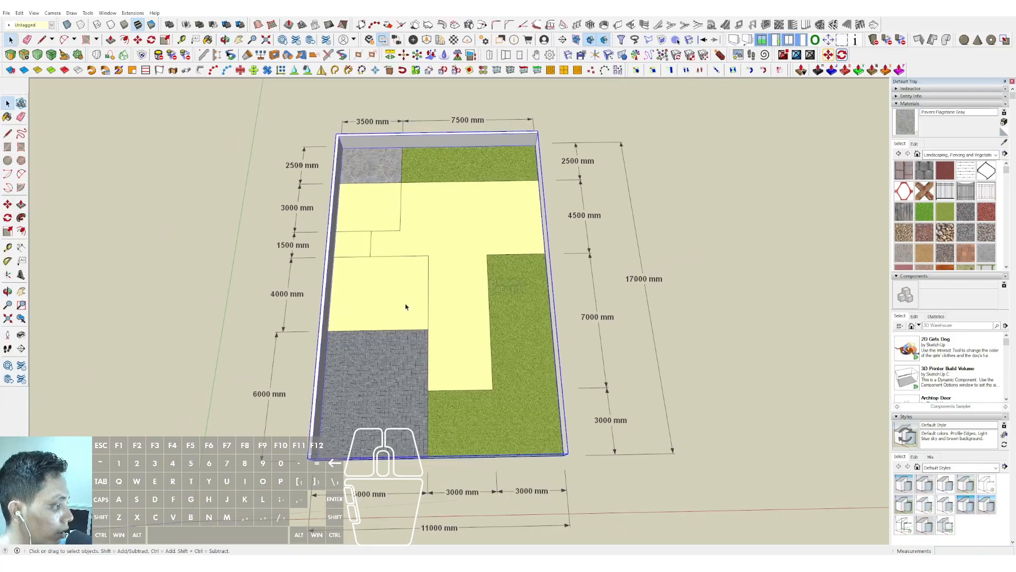
pyautogui.press('l')
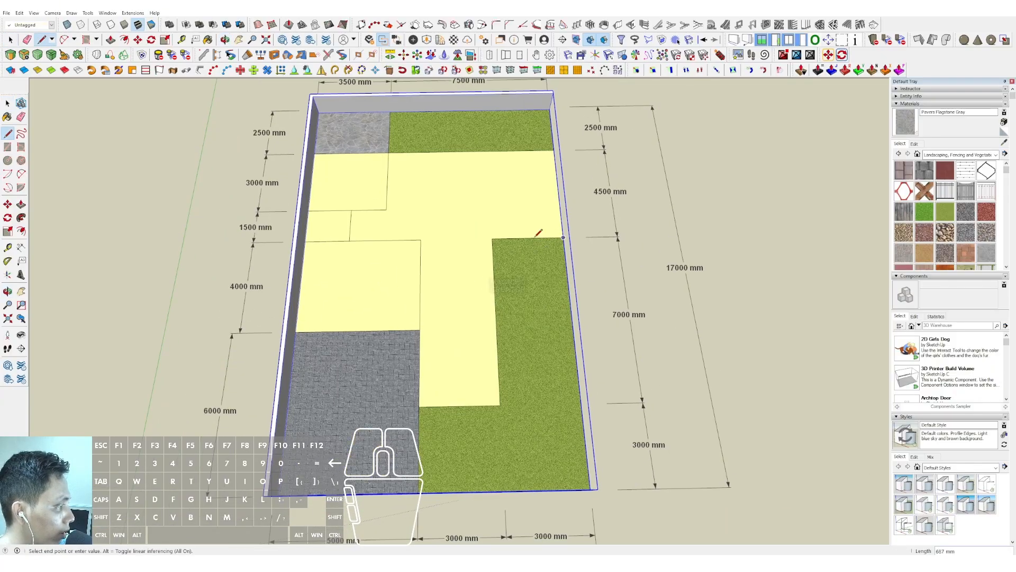
pyautogui.press('Escape')
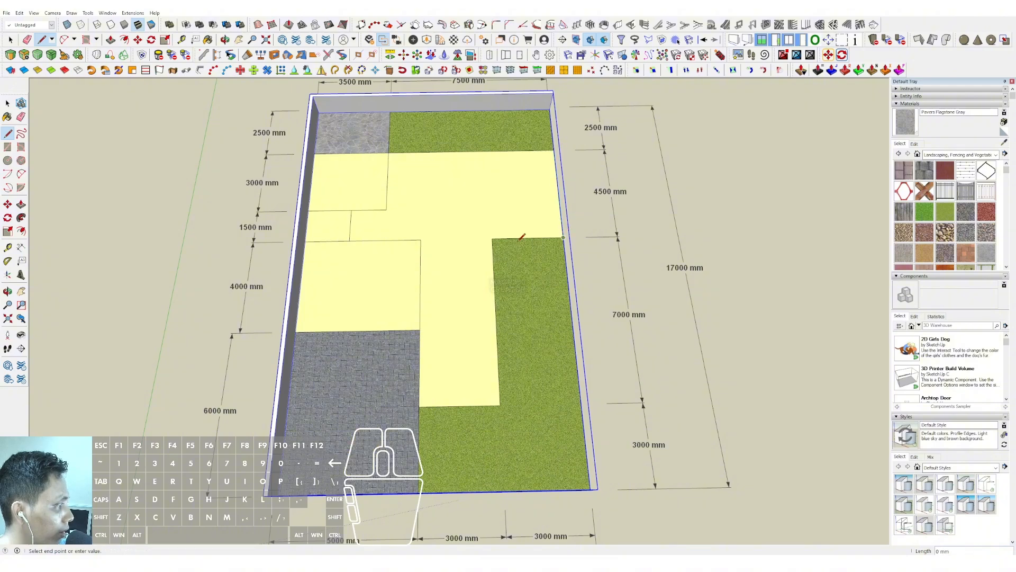
pyautogui.click(419, 406)
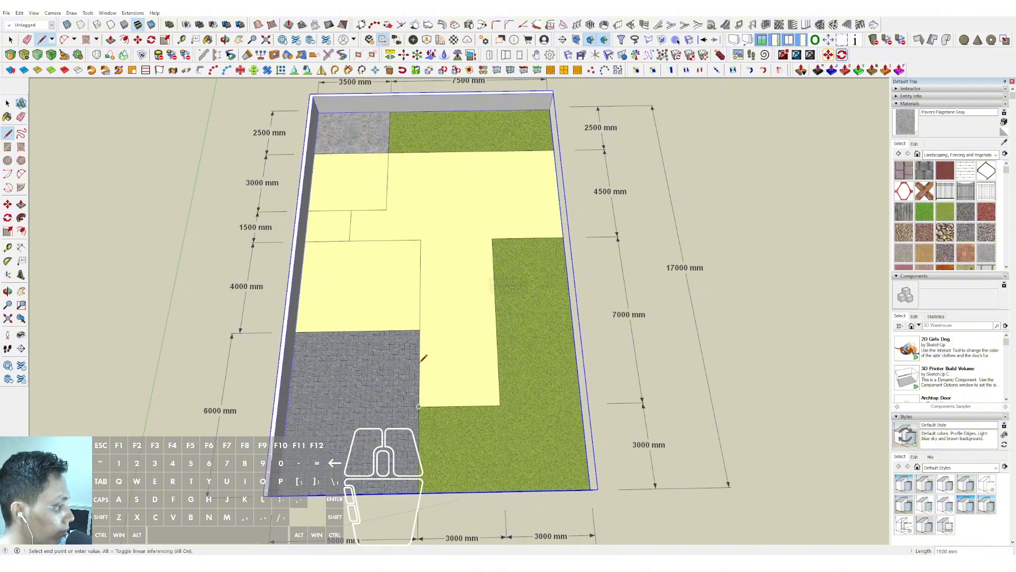
pyautogui.scroll(1, 300, 331)
pyautogui.click(295, 334)
# - Trace the right side of the narrow front part of the yellow floor and its step out to the right boundary
pyautogui.press('space')
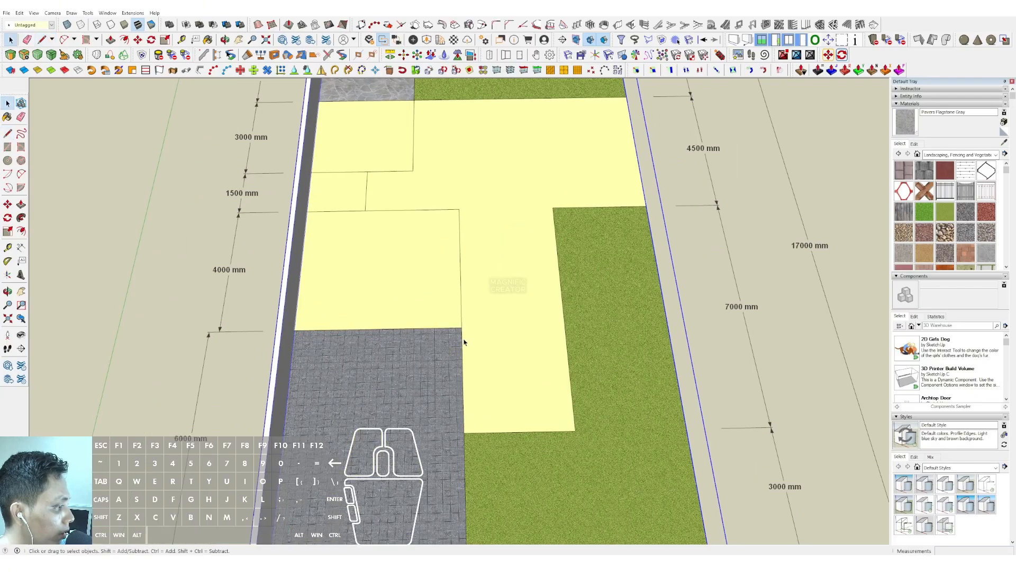
pyautogui.click(465, 341)
pyautogui.scroll(-3, 475, 335)
pyautogui.scroll(1, 468, 357)
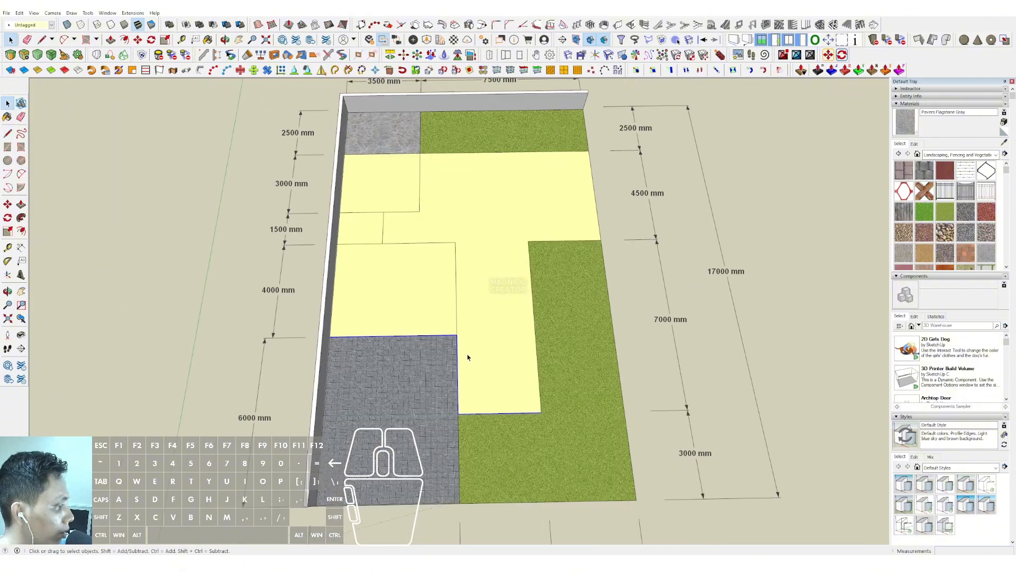
pyautogui.click(458, 351)
pyautogui.press('l')
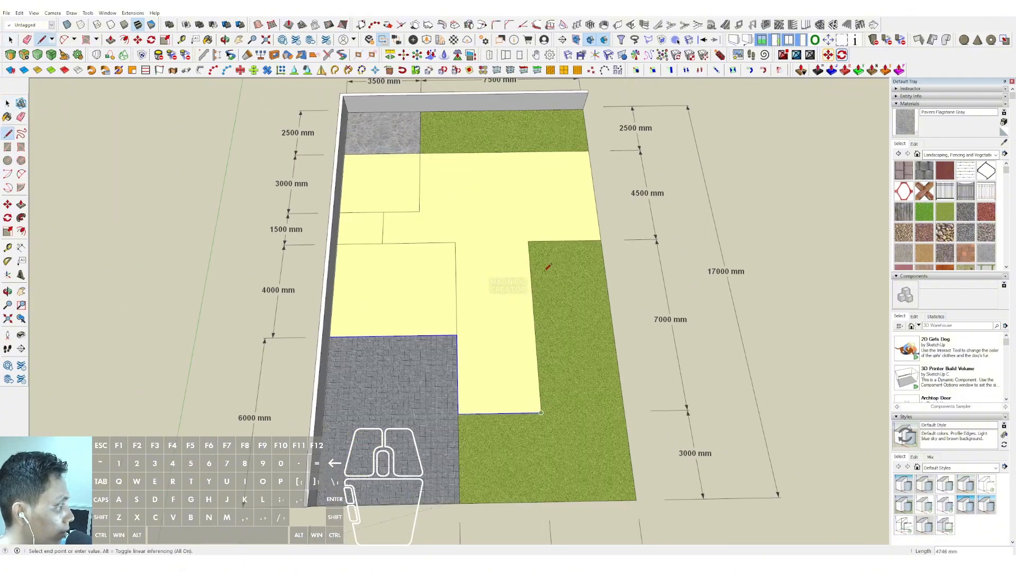
pyautogui.scroll(2, 545, 270)
pyautogui.keyDown('shift'); pyautogui.click(524, 235); pyautogui.keyUp('shift')
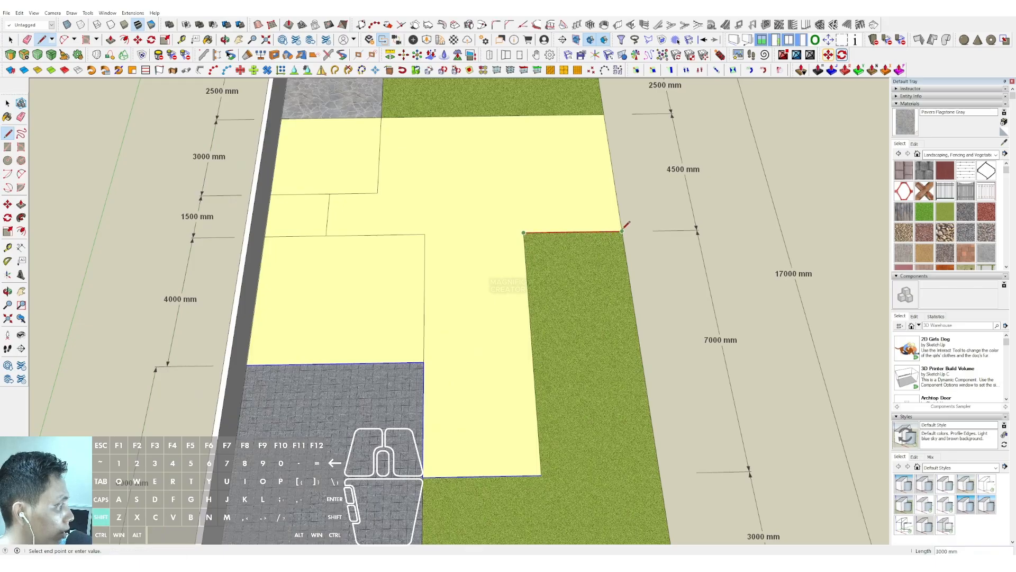
pyautogui.click(623, 231)
# - Trace the right and back edges of the yellow floor with lines, ending at the left boundary wall
pyautogui.scroll(-2, 622, 231)
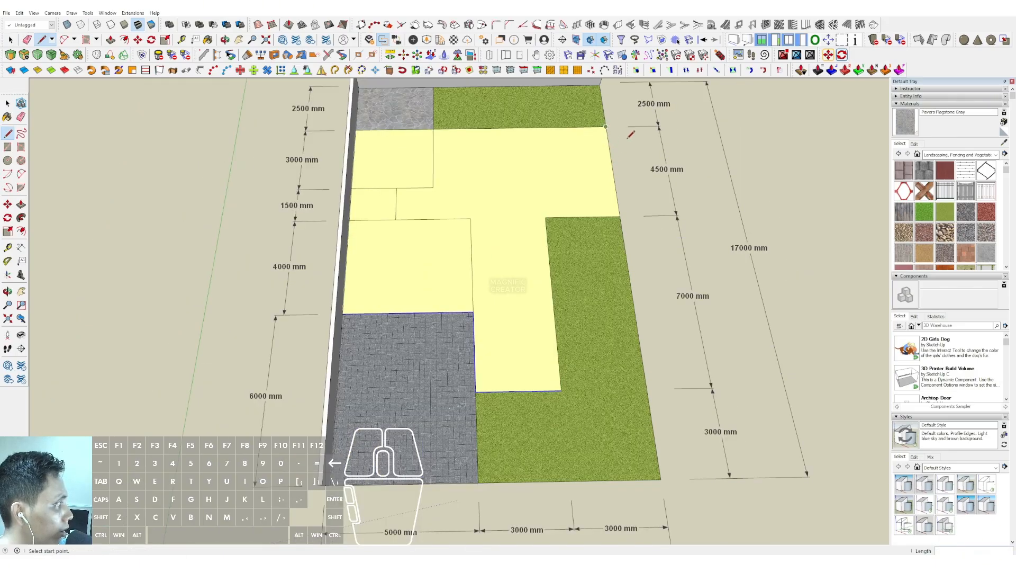
pyautogui.click(607, 128)
pyautogui.keyDown('shift'); pyautogui.click(612, 126); pyautogui.keyUp('shift')
pyautogui.click(606, 128)
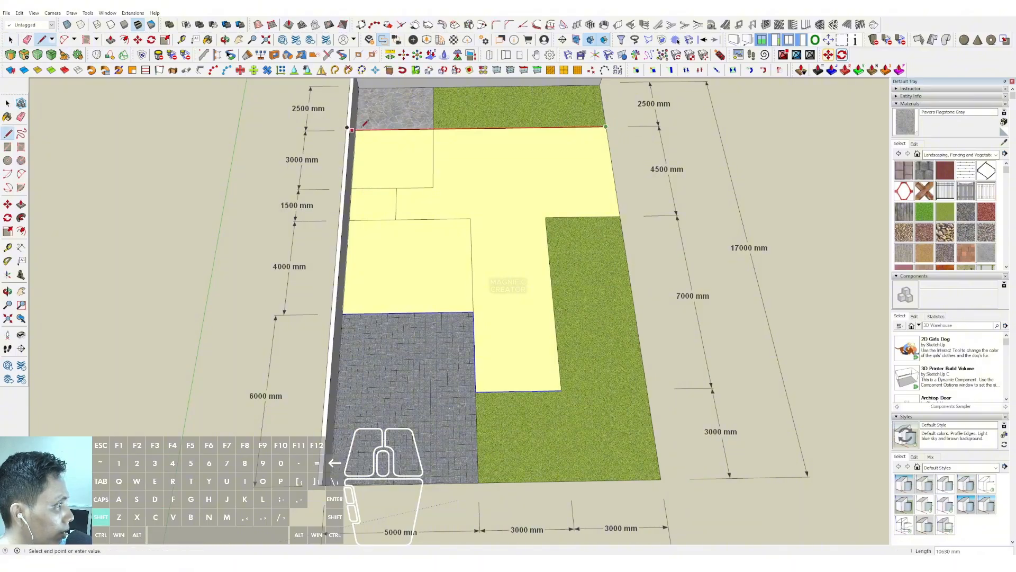
# - Offset the traced yellow floor outline by 75 mm to both its inner and outer sides
pyautogui.press('space')
pyautogui.click(446, 131)
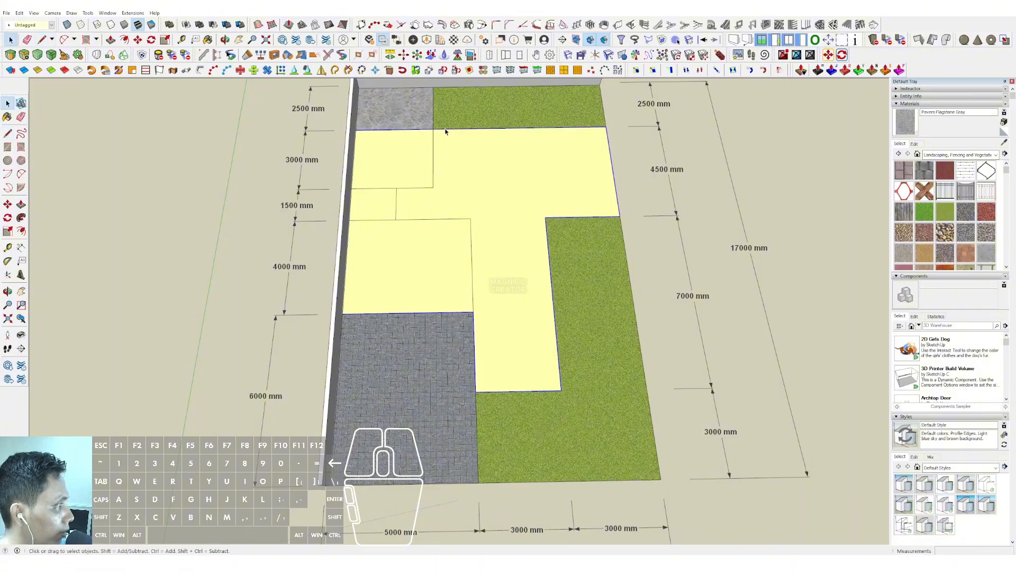
pyautogui.click(547, 244)
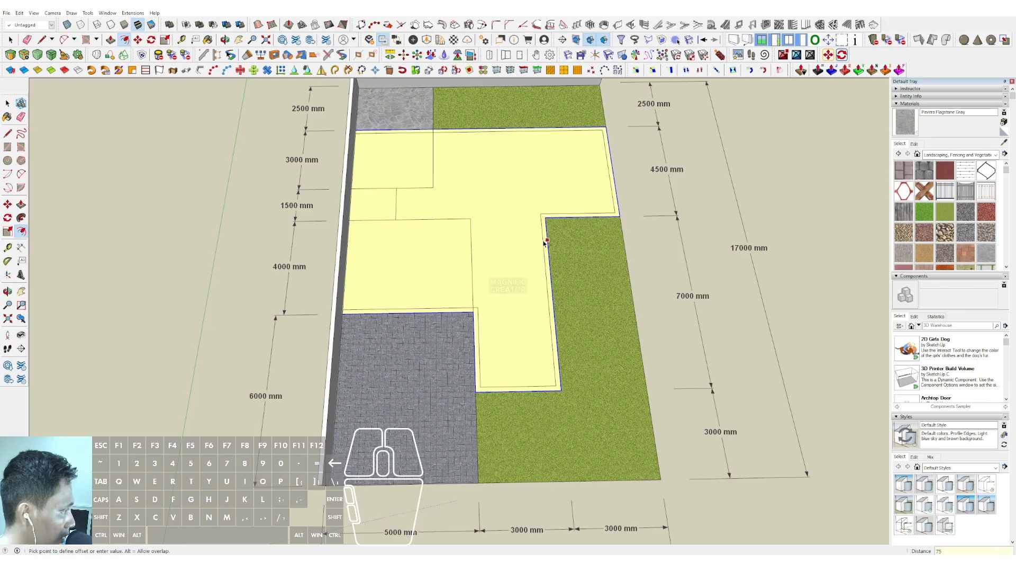
pyautogui.scroll(4, 546, 240)
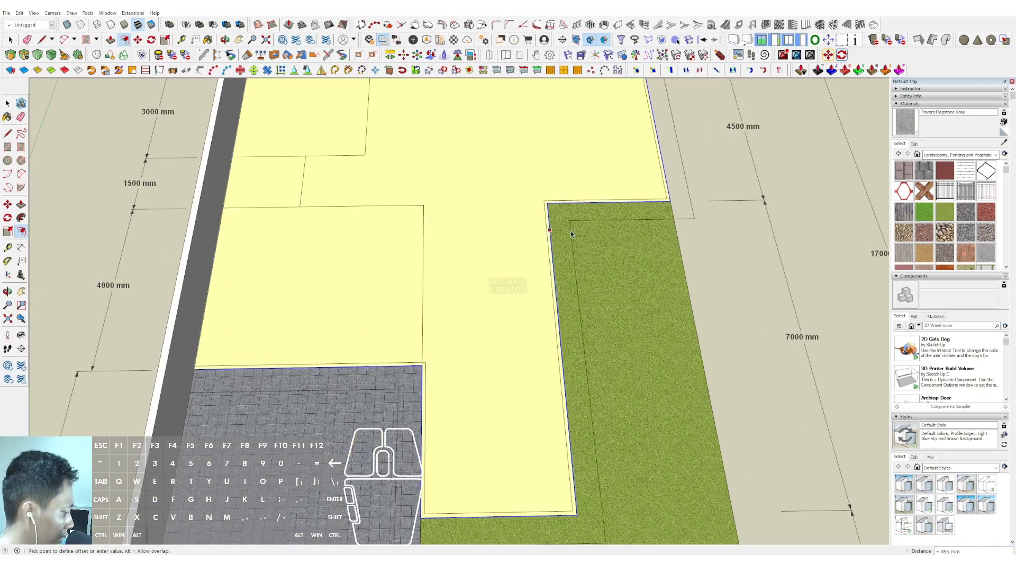
pyautogui.write('75')
pyautogui.press('Return')
pyautogui.press('space')
pyautogui.scroll(3, 185, 372)
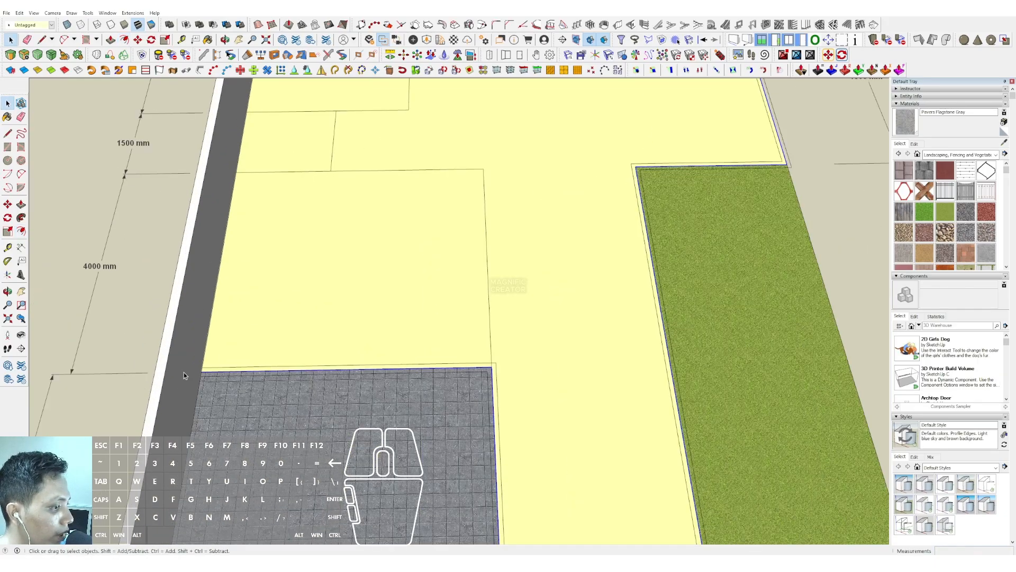
# - Close both open ends of the perimeter strip at the left wall with short lines and delete its centre line
pyautogui.press('d')
pyautogui.click(206, 367)
pyautogui.click(206, 360)
pyautogui.press('space')
pyautogui.scroll(-6, 350, 264)
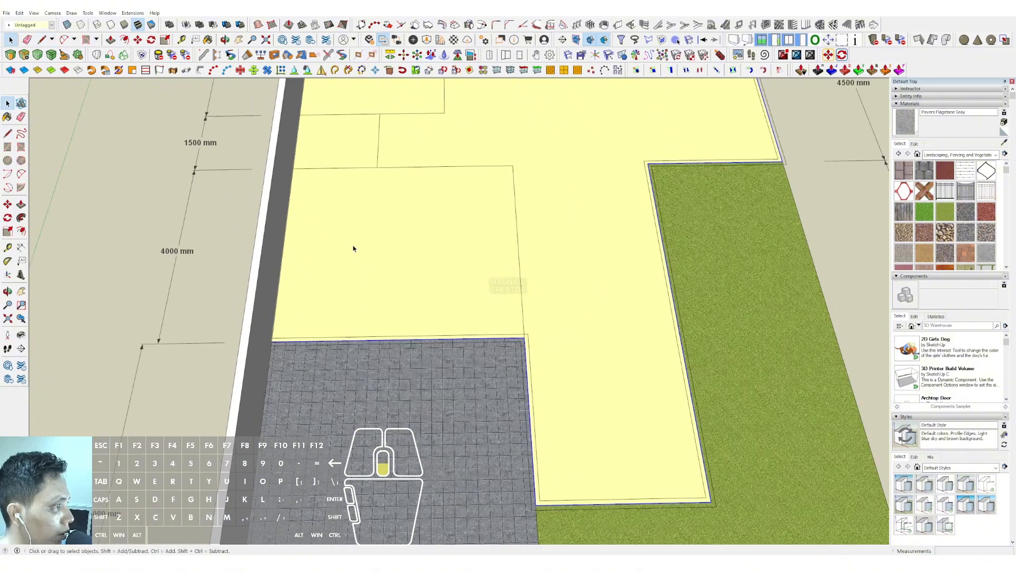
pyautogui.scroll(2, 319, 194)
pyautogui.scroll(3, 314, 228)
pyautogui.press('d')
pyautogui.click(316, 241)
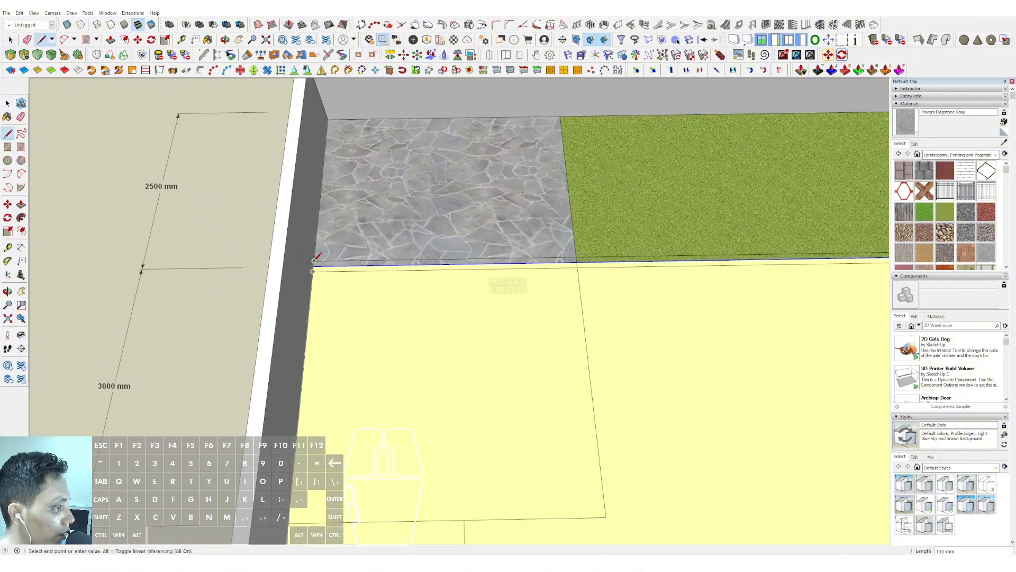
pyautogui.click(313, 271)
pyautogui.press('space')
pyautogui.press('Delete')
# - Push/Pull the perimeter strip up to the top of the boundary wall and group the resulting house wall
pyautogui.click(327, 268)
pyautogui.press('p')
pyautogui.click(328, 266)
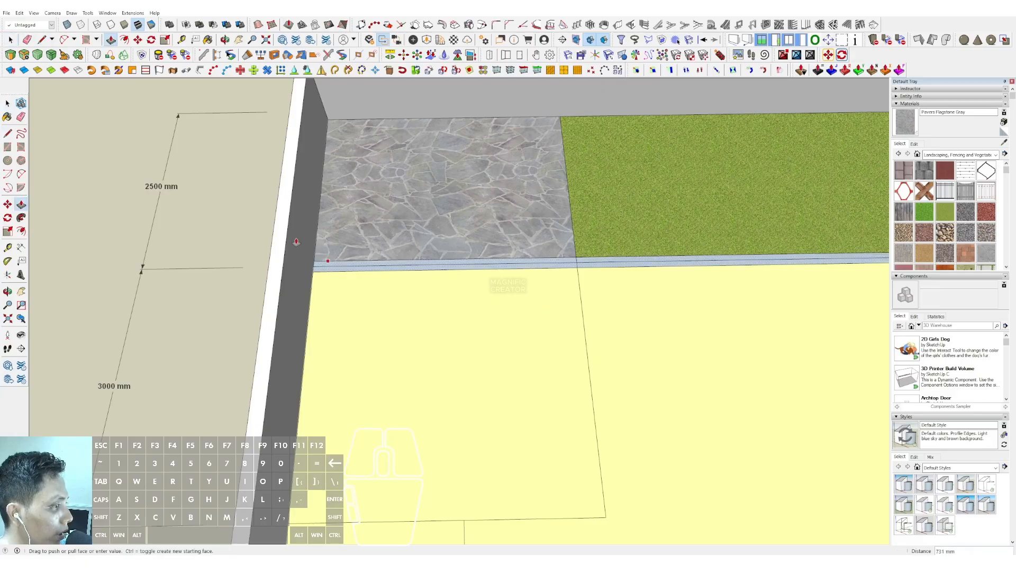
pyautogui.click(289, 226)
pyautogui.press('space')
pyautogui.tripleClick(324, 233)
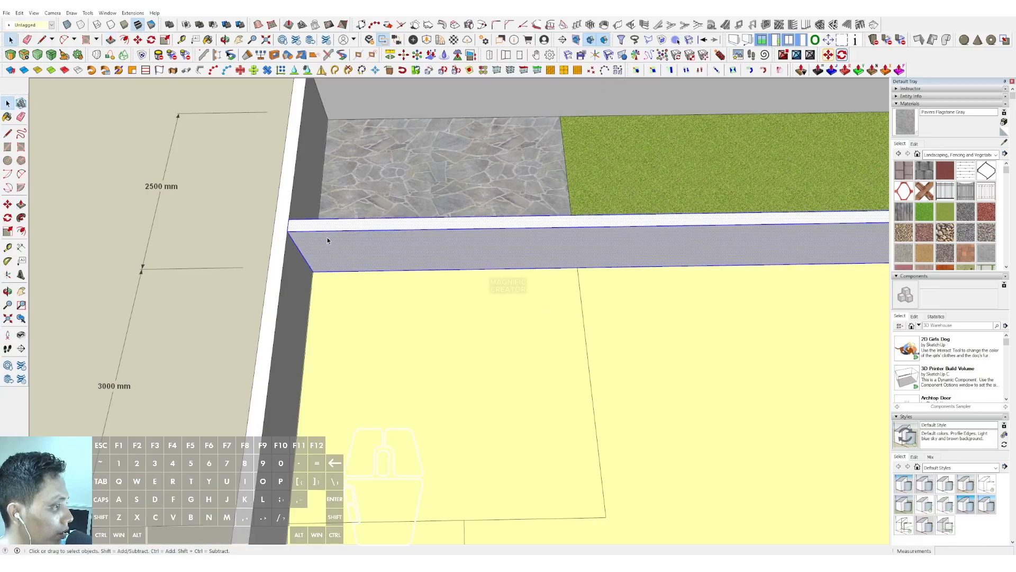
pyautogui.scroll(-5, 327, 240)
pyautogui.moveTo(448, 289); pyautogui.dragTo(449, 418, button='middle')
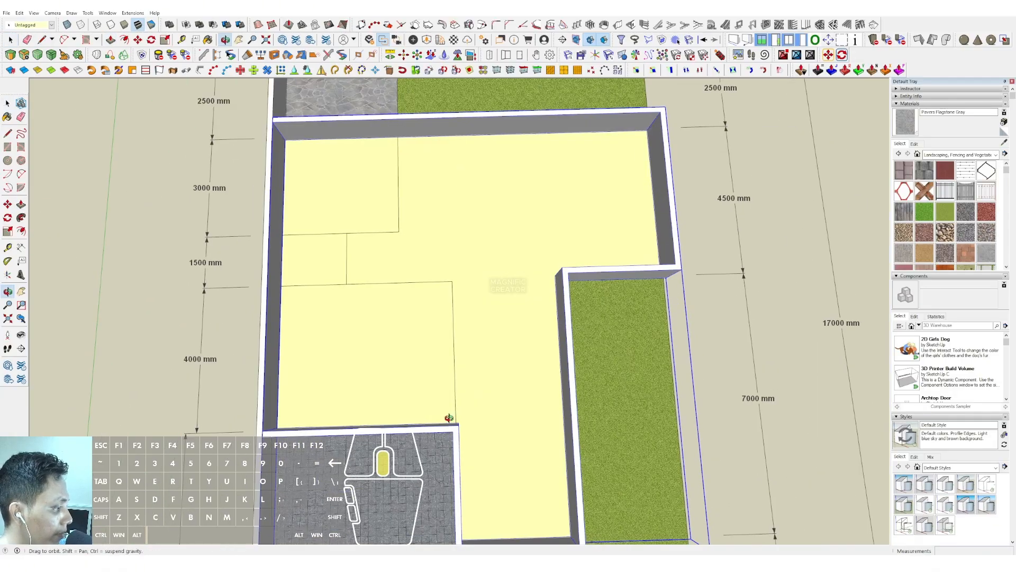
# - Trace the stepped interior partition along the room edges, from the front wall's inner corner to the back wall
pyautogui.scroll(6, 453, 423)
pyautogui.press('l')
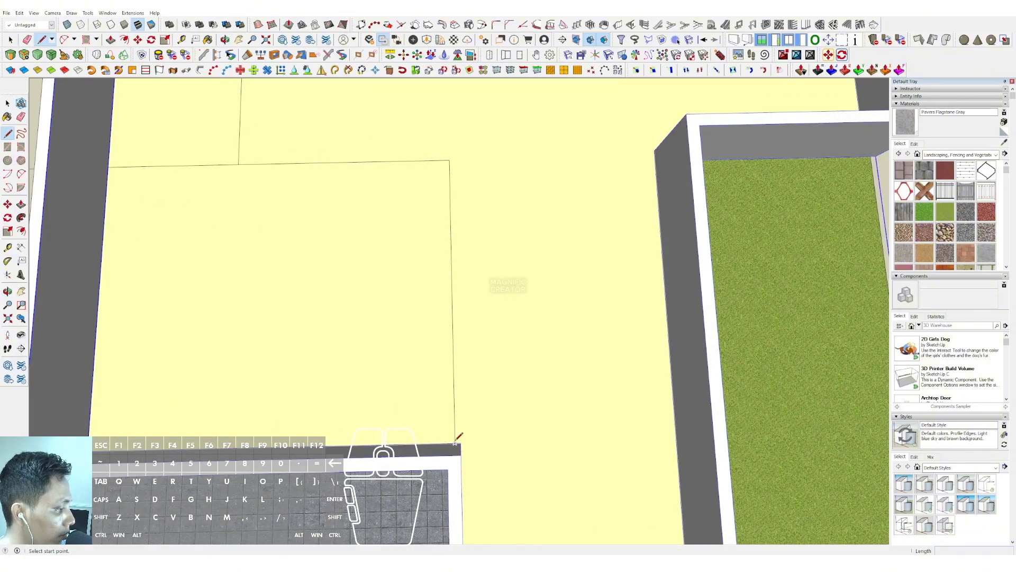
pyautogui.click(455, 441)
pyautogui.scroll(-3, 455, 431)
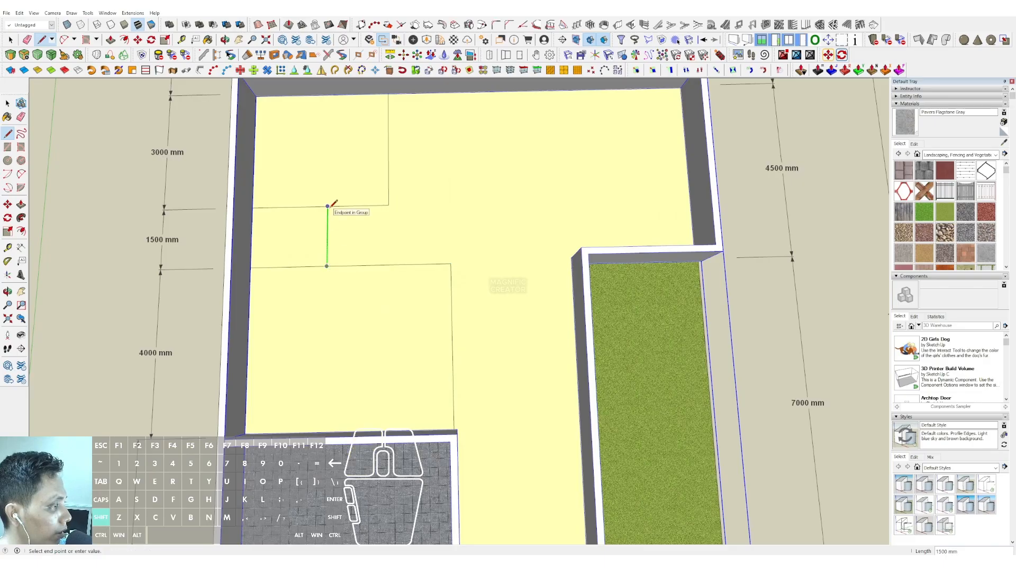
pyautogui.click(389, 95)
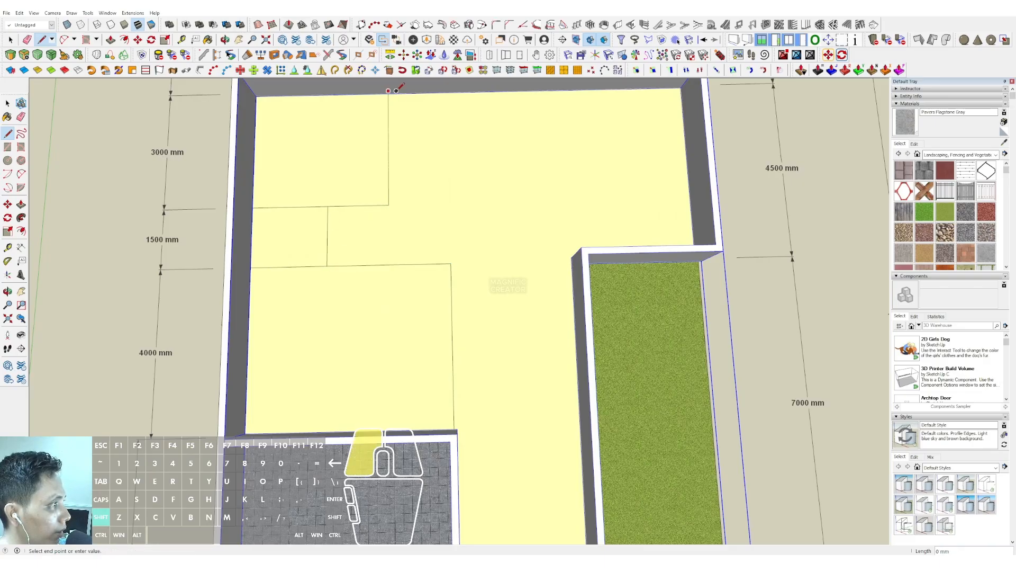
# - Offset the traced interior partition line by 75 mm to both sides
pyautogui.press('space')
pyautogui.click(390, 114)
pyautogui.press('f')
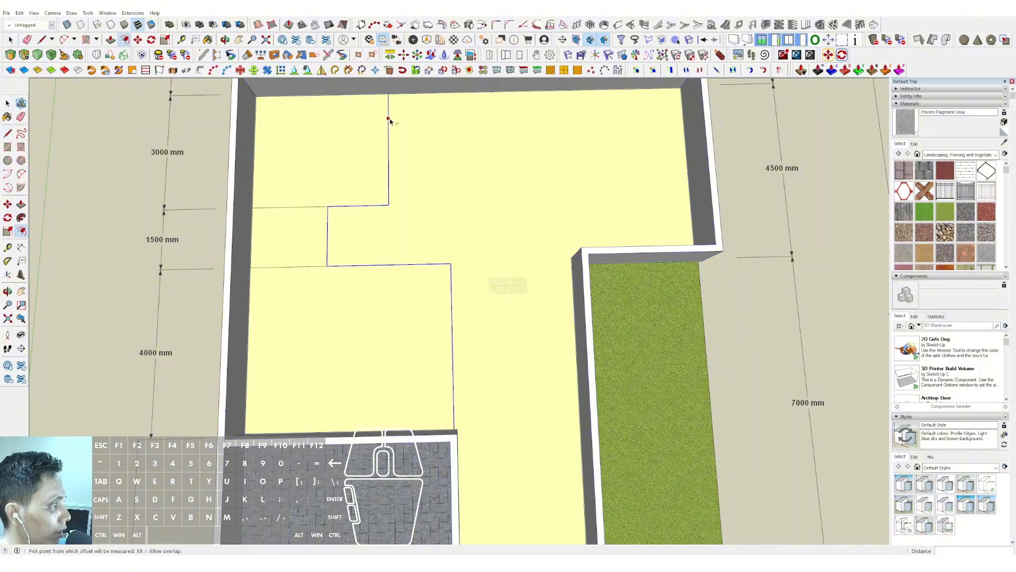
pyautogui.click(389, 118)
pyautogui.write('75')
pyautogui.press('Return')
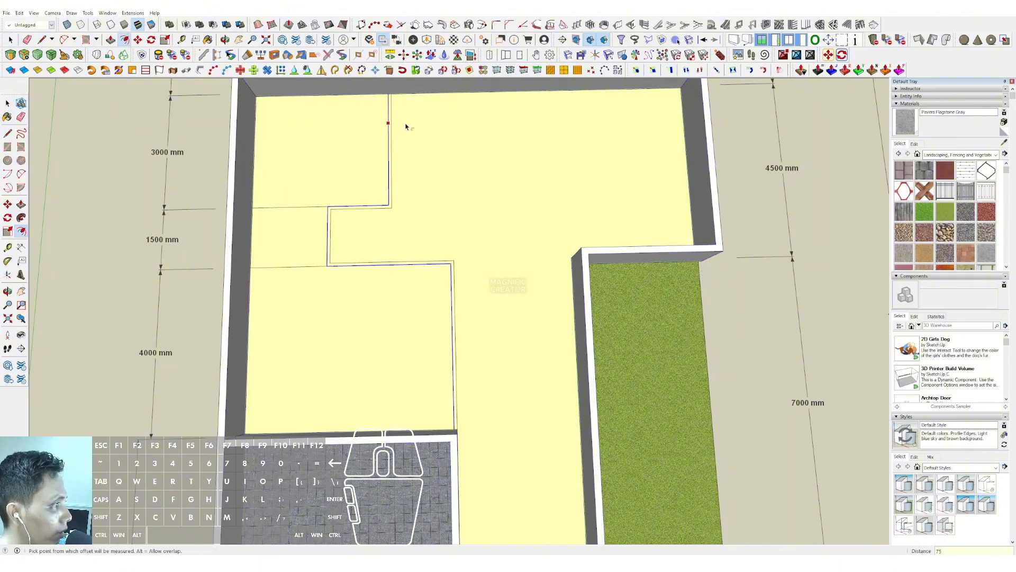
pyautogui.click(386, 120)
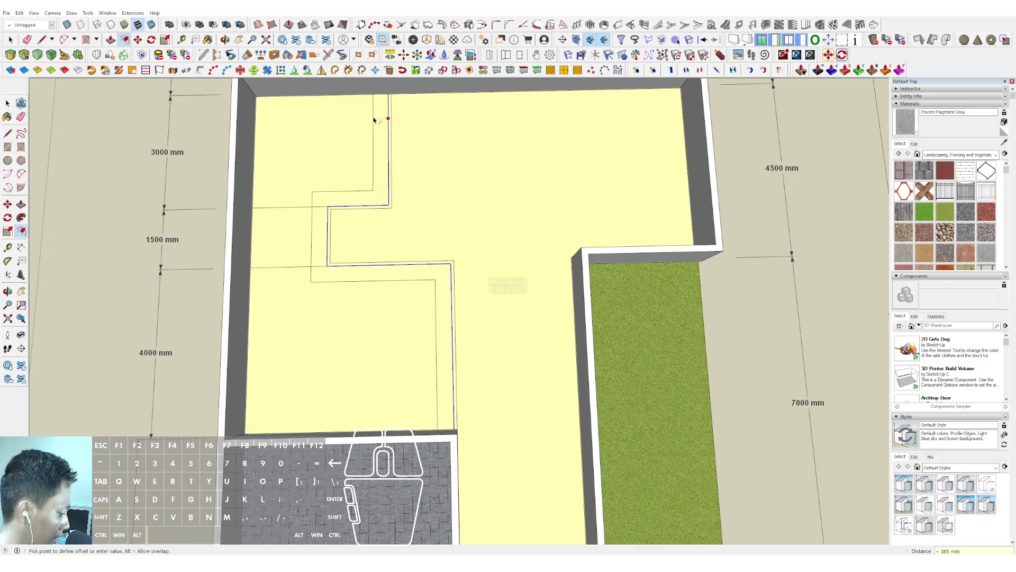
pyautogui.press('Return')
pyautogui.press('space')
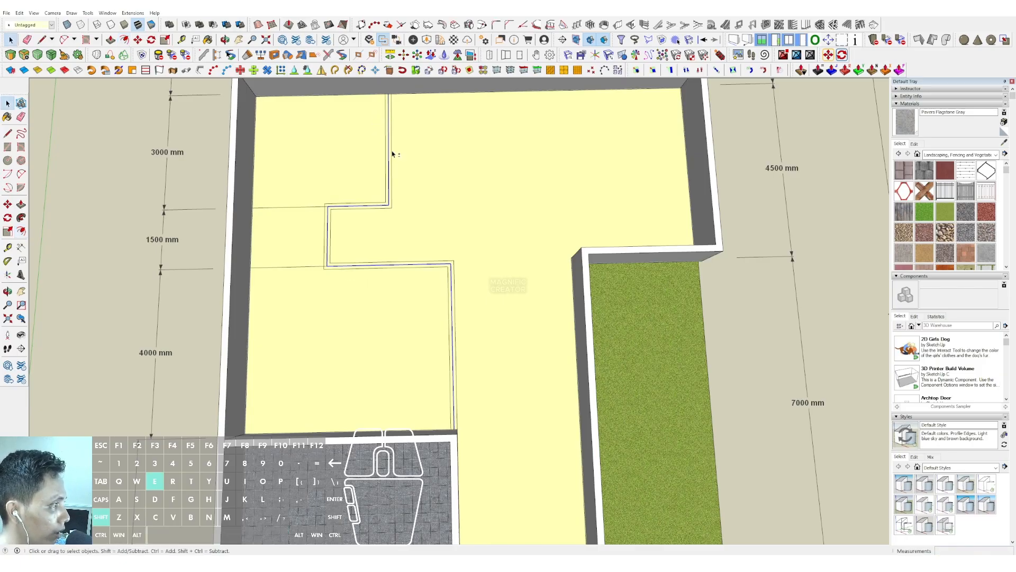
# - Close the open ends of the stepped partition strip at the back and front walls with short lines
pyautogui.click(392, 153)
pyautogui.press('l')
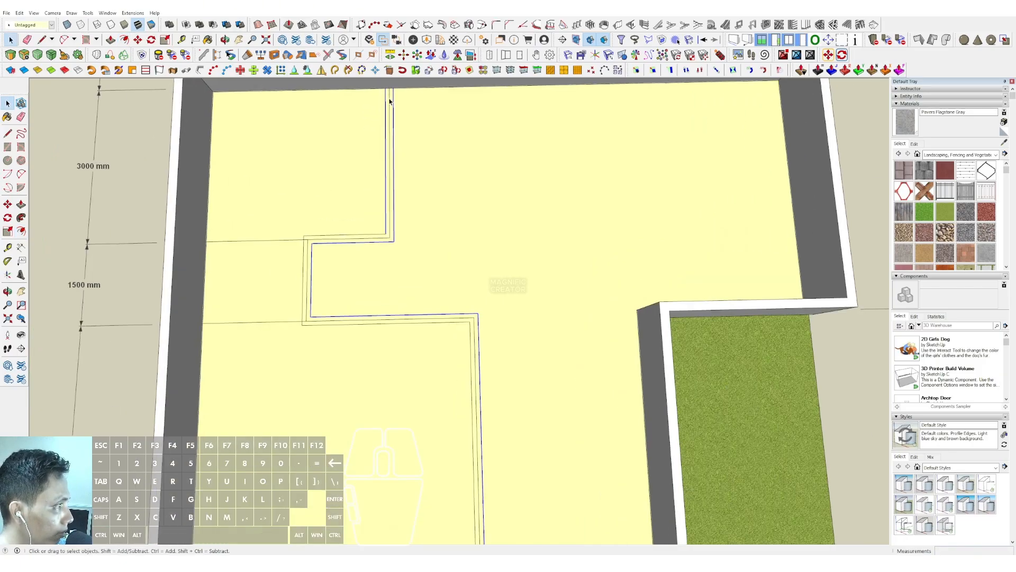
pyautogui.scroll(2, 386, 86)
pyautogui.press('space')
pyautogui.scroll(-3, 405, 101)
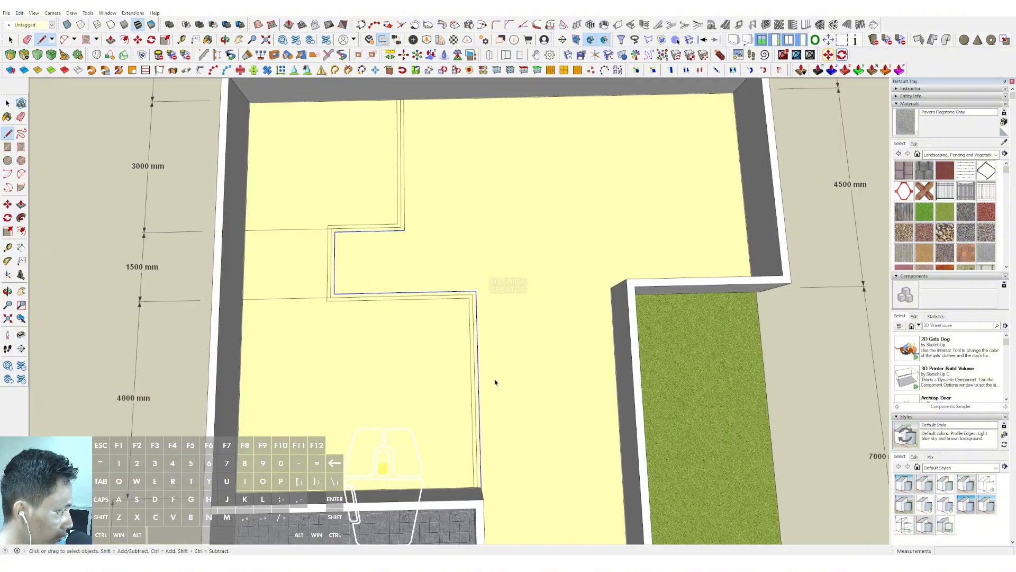
pyautogui.keyDown('shift'); pyautogui.moveTo(487, 477); pyautogui.dragTo(471, 307, button='middle'); pyautogui.keyUp('shift')
pyautogui.scroll(3, 471, 307)
pyautogui.keyDown('shift'); pyautogui.moveTo(467, 264); pyautogui.dragTo(463, 418, button='middle'); pyautogui.keyUp('shift')
pyautogui.scroll(2, 463, 338)
pyautogui.scroll(1, 464, 387)
pyautogui.press('l')
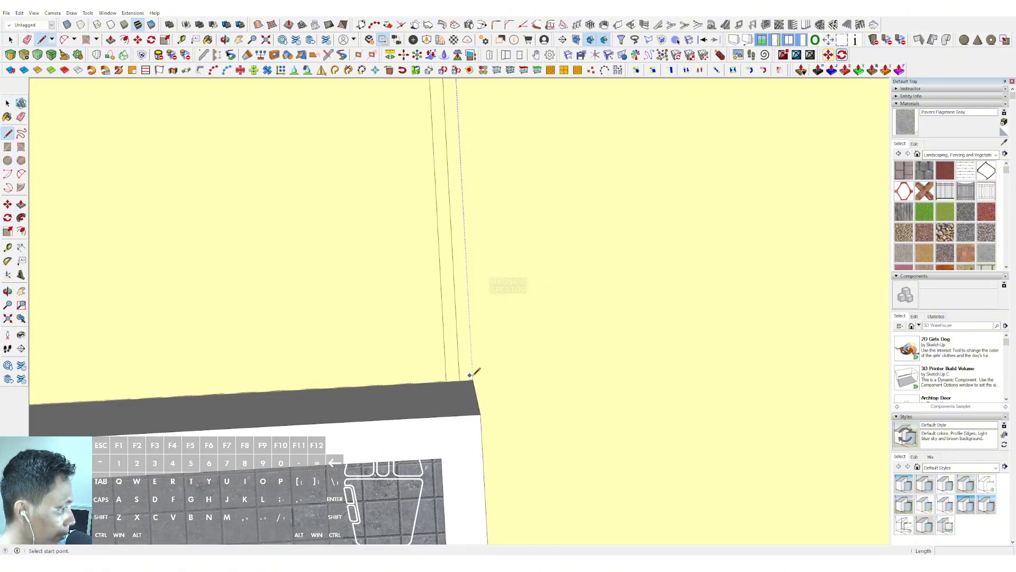
pyautogui.click(472, 379)
pyautogui.click(446, 381)
pyautogui.press('space')
# - Push/Pull the stepped partition strip up to the height of the surrounding walls and group it
pyautogui.click(465, 358)
pyautogui.scroll(-3, 464, 358)
pyautogui.press('p')
pyautogui.click(467, 336)
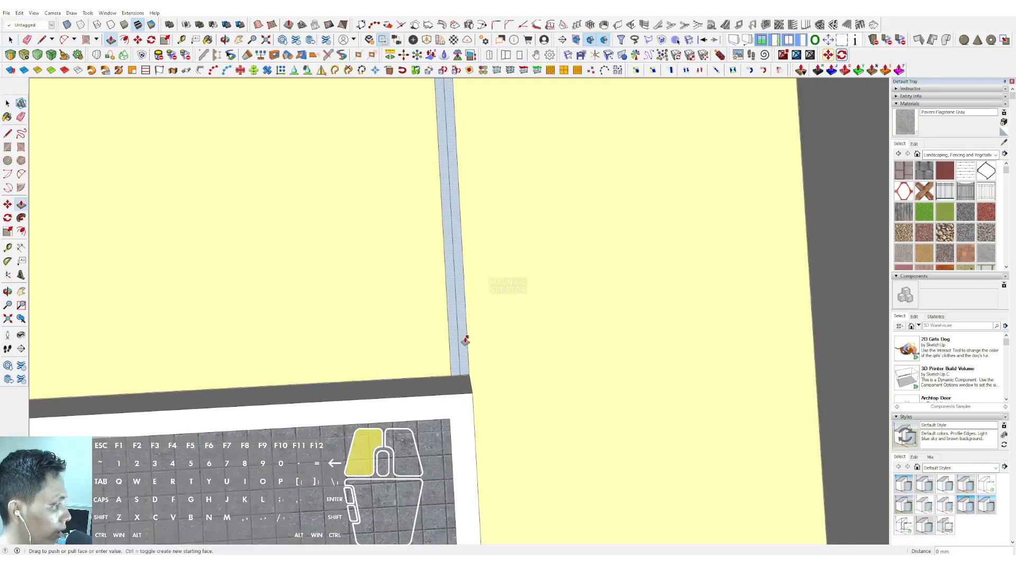
pyautogui.click(349, 408)
pyautogui.scroll(-3, 574, 324)
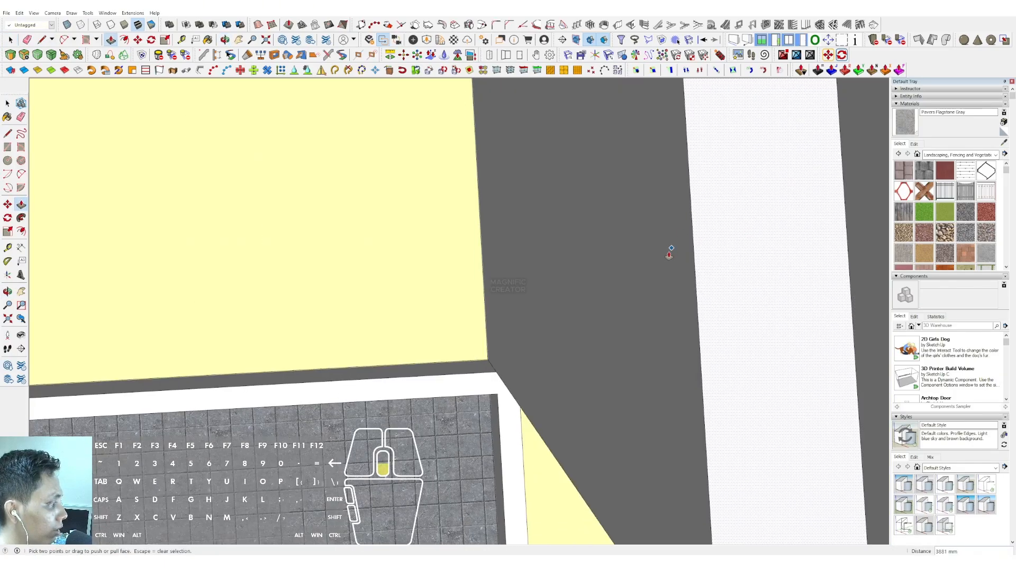
pyautogui.click(722, 252)
pyautogui.click(476, 382)
pyautogui.press('space')
pyautogui.scroll(-2, 480, 365)
pyautogui.tripleClick(506, 319)
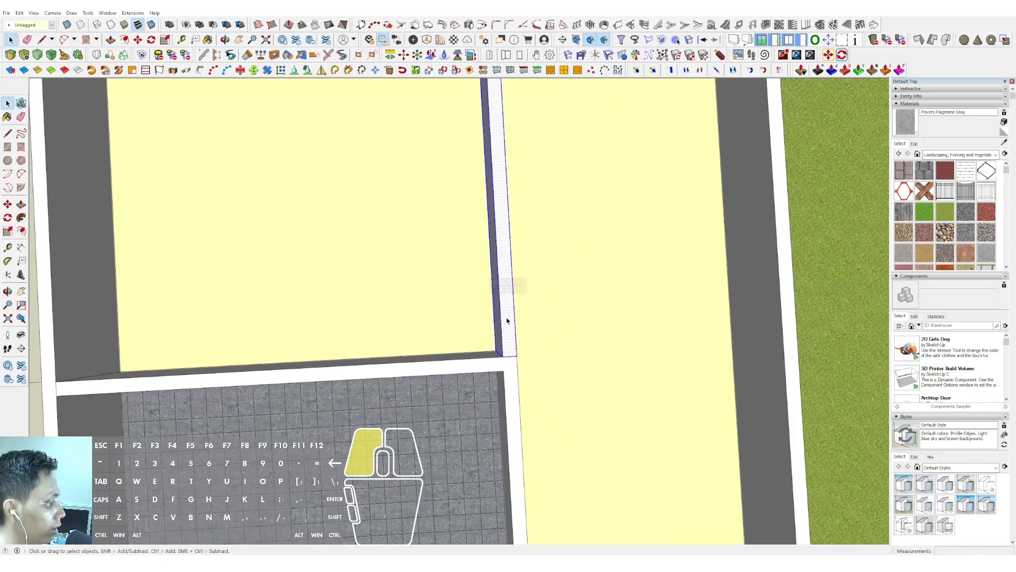
pyautogui.press('w')
# - Draw a narrow rectangle on the small room's front edge, from the partition corner to the left wall
pyautogui.scroll(-6, 474, 318)
pyautogui.keyDown('shift'); pyautogui.moveTo(475, 290); pyautogui.dragTo(371, 287, button='middle'); pyautogui.keyUp('shift')
pyautogui.scroll(8, 365, 288)
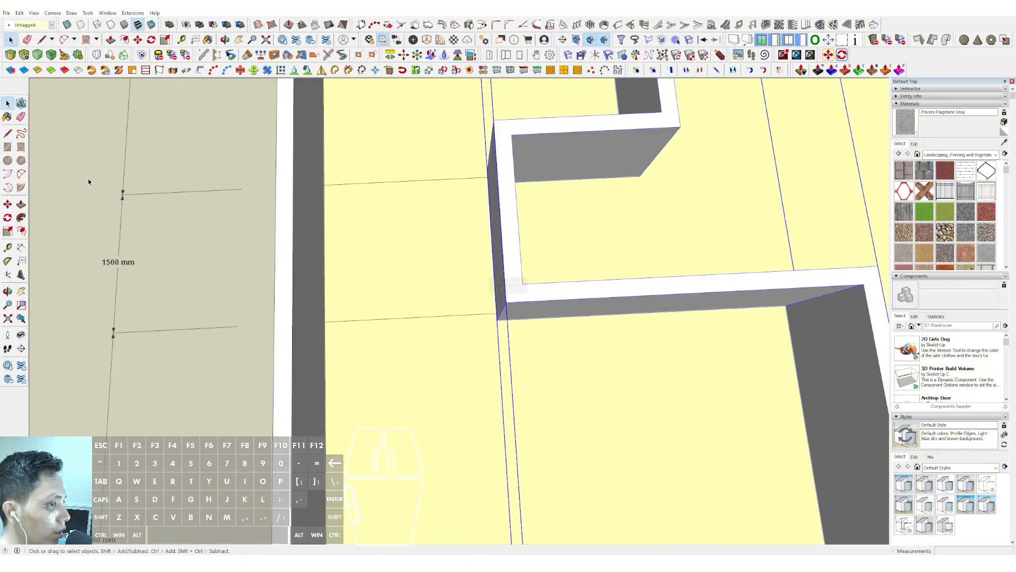
pyautogui.press('r')
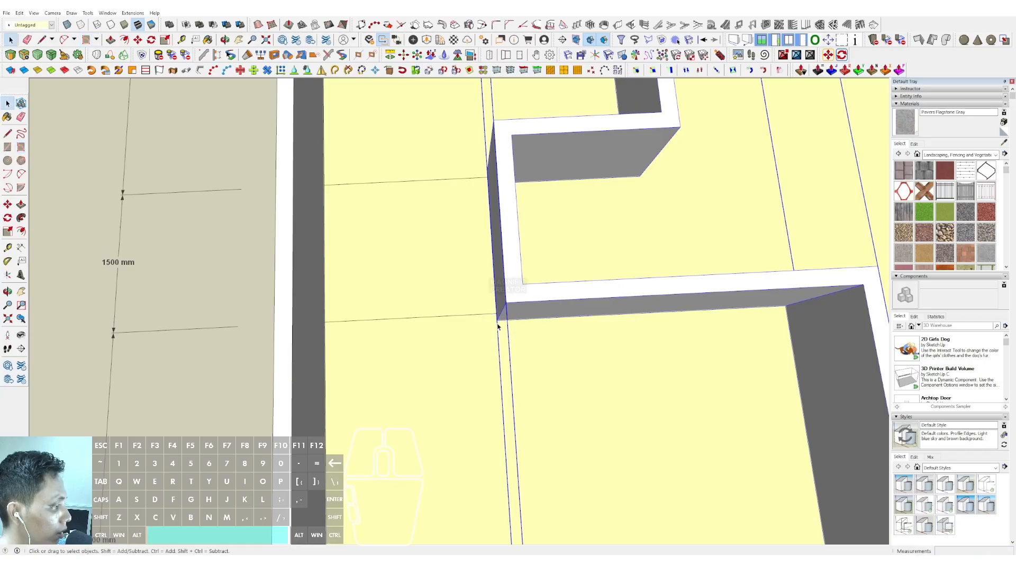
pyautogui.click(497, 320)
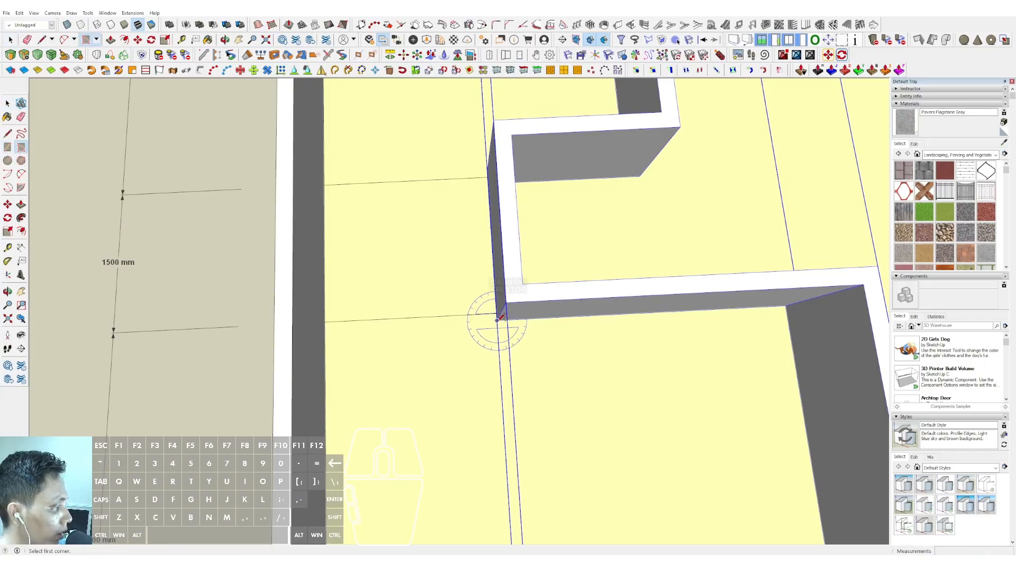
pyautogui.click(327, 298)
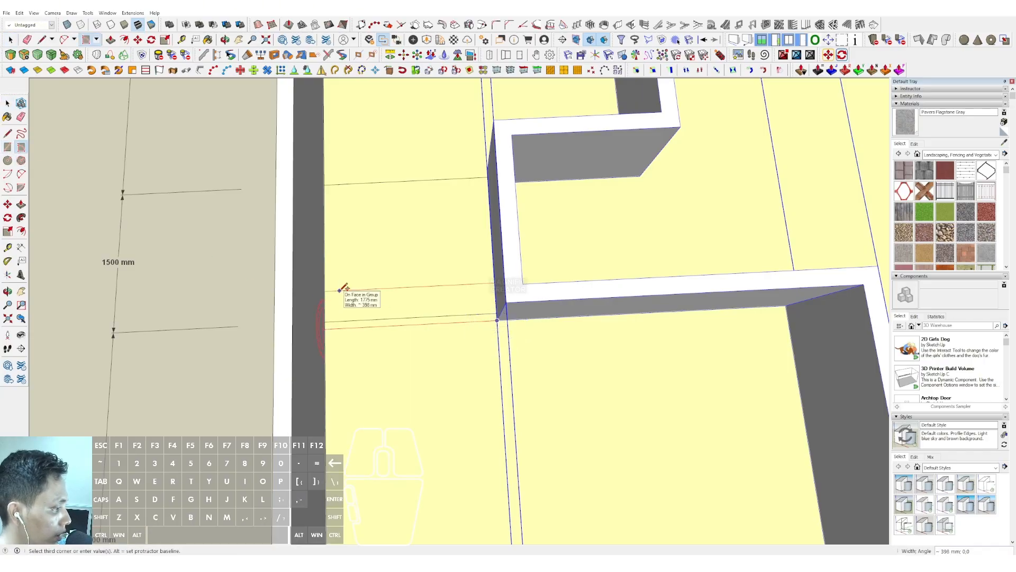
pyautogui.click(343, 289)
# - Push/Pull the small rectangle up to the top of the partition wall and group the new cross wall
pyautogui.press('p')
pyautogui.scroll(2, 439, 323)
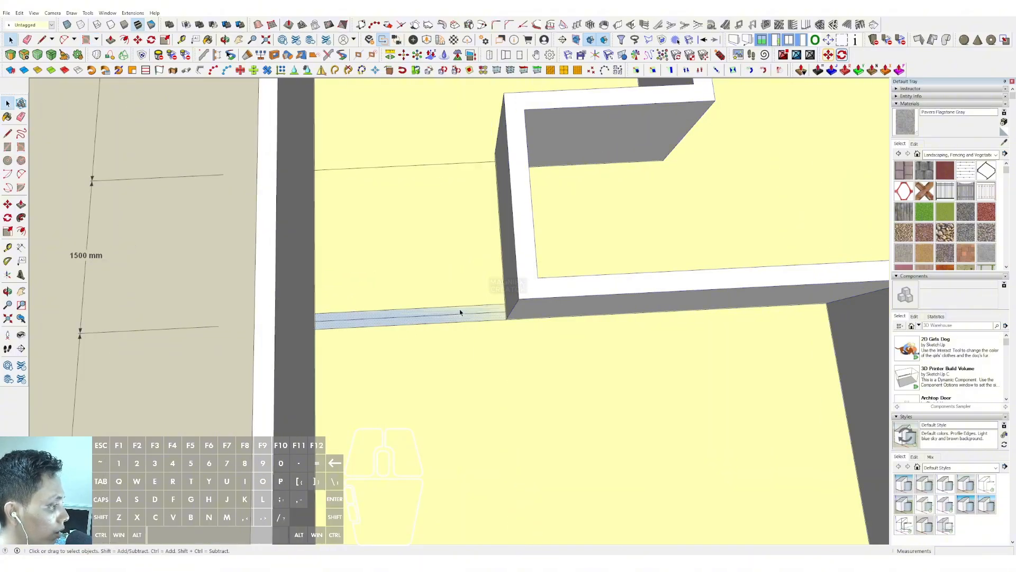
pyautogui.click(588, 290)
pyautogui.press('space')
pyautogui.tripleClick(503, 303)
pyautogui.hotkey('shift', 'w')
# - Copy the short cross wall 1500 mm toward the back, onto the small room's other edge
pyautogui.scroll(1, 519, 288)
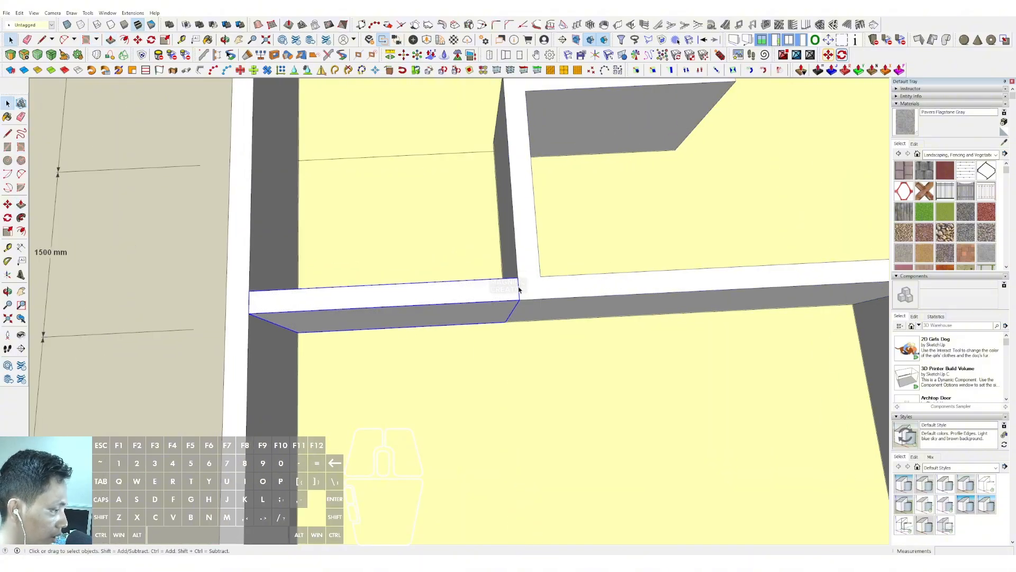
pyautogui.press('m')
pyautogui.press('ctrl')
pyautogui.click(519, 278)
pyautogui.scroll(-1, 518, 238)
pyautogui.click(506, 116)
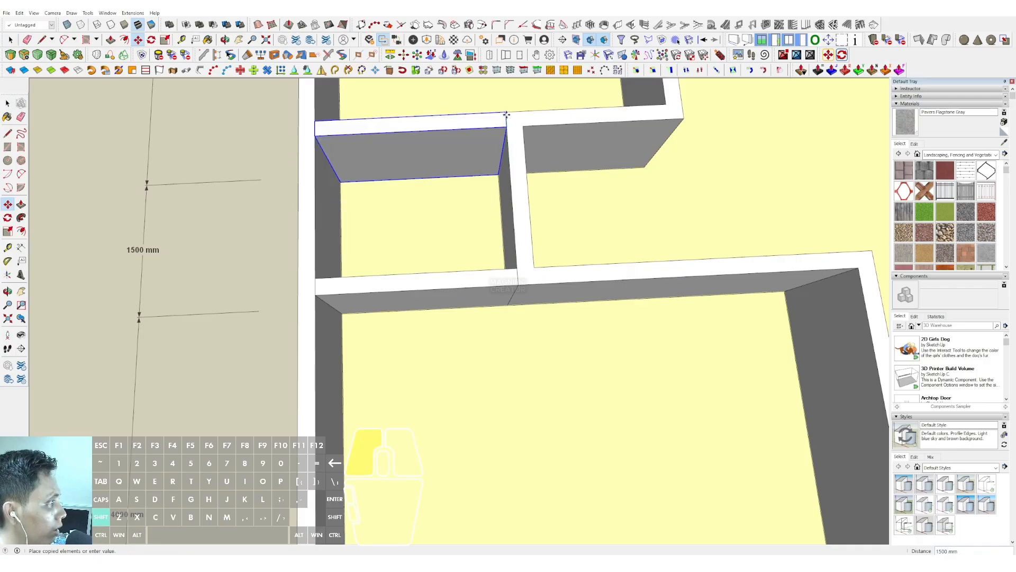
pyautogui.press('space')
pyautogui.scroll(-3, 427, 234)
pyautogui.scroll(-3, 426, 234)
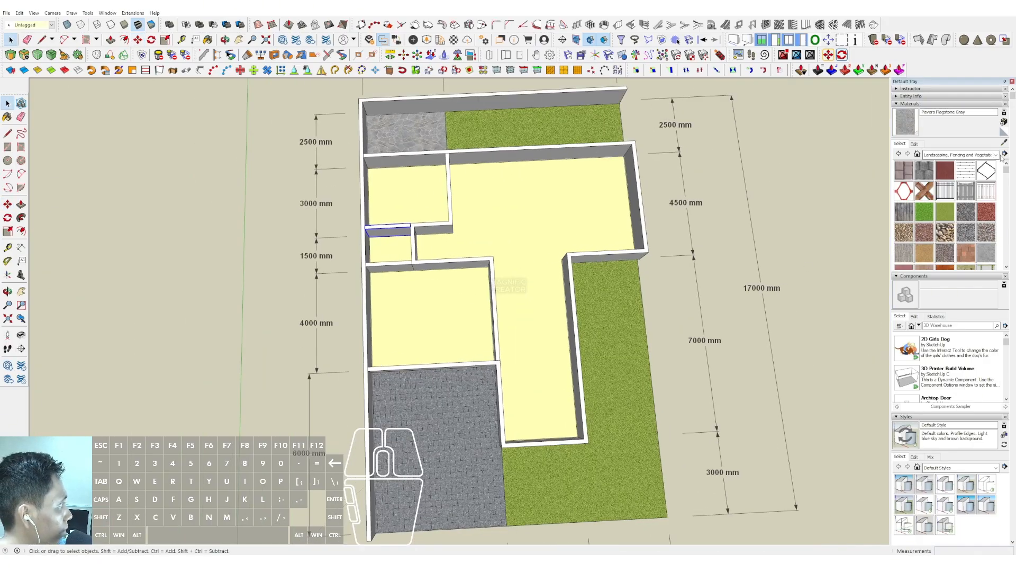
# - Paint the floor of the small 1500 mm deep room with the Square Glass Tile material from the Tile collection
pyautogui.click(995, 155)
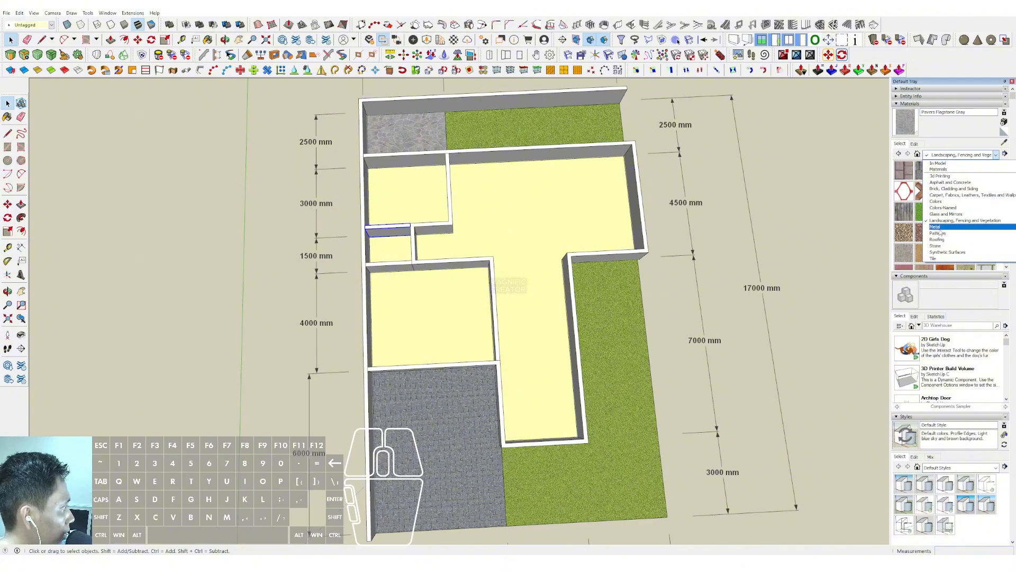
pyautogui.click(934, 258)
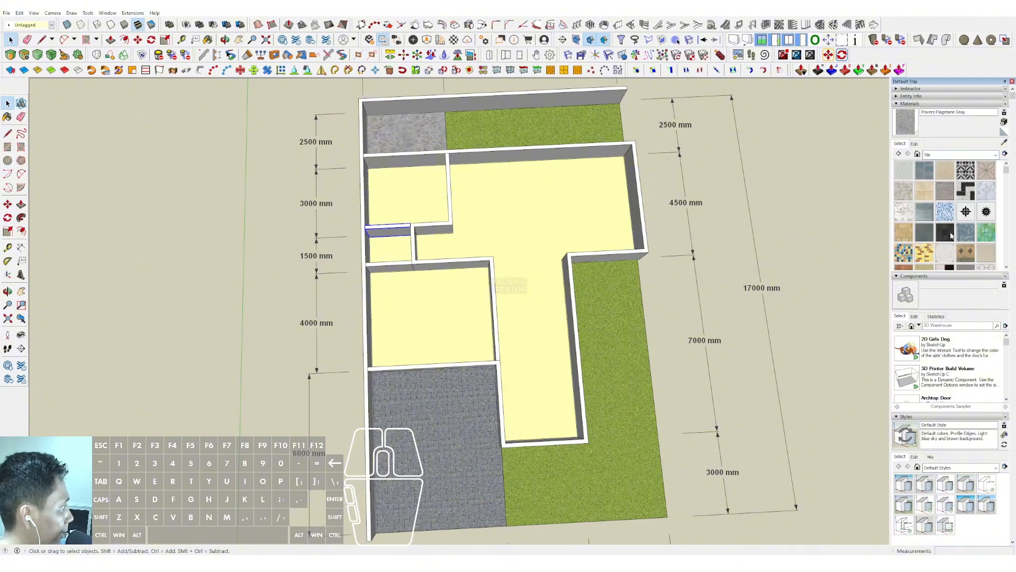
pyautogui.click(965, 231)
pyautogui.moveTo(386, 245); pyautogui.dragTo(401, 242, button='middle')
pyautogui.press('space')
pyautogui.doubleClick(398, 247)
pyautogui.click(394, 245)
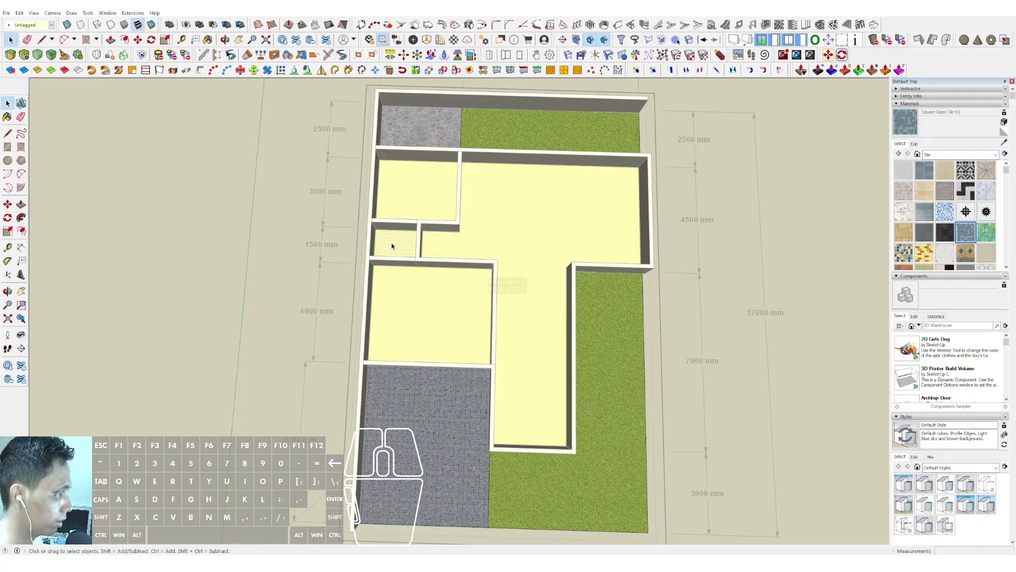
pyautogui.press('b')
pyautogui.click(393, 240)
pyautogui.press('space')
pyautogui.click(768, 198)
# - Explode the door group farther from the material sample boxes, beside the blue panelled block
pyautogui.scroll(-8, 465, 238)
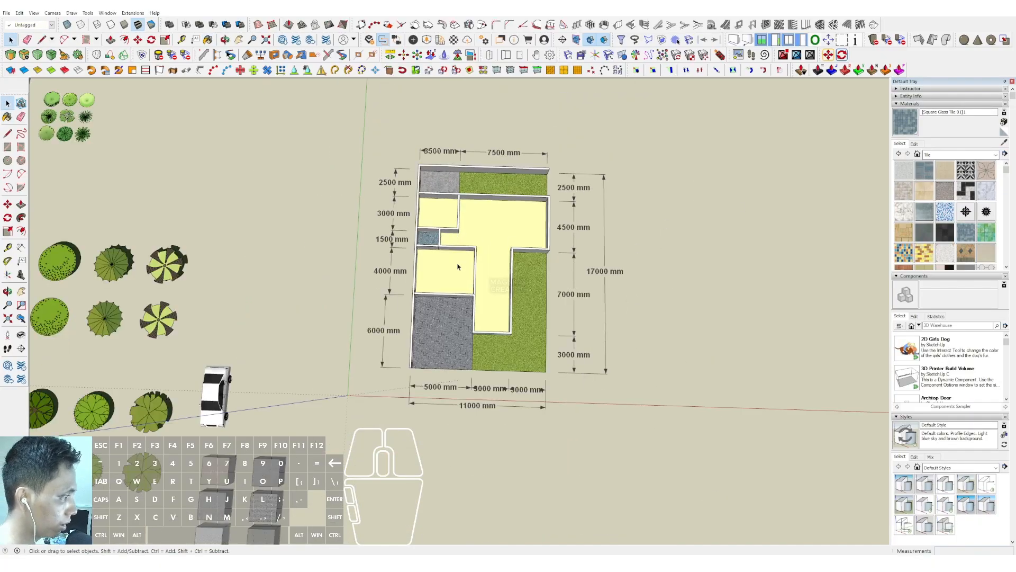
pyautogui.keyDown('shift'); pyautogui.moveTo(458, 287); pyautogui.dragTo(464, 127, button='middle'); pyautogui.keyUp('shift')
pyautogui.scroll(6, 346, 382)
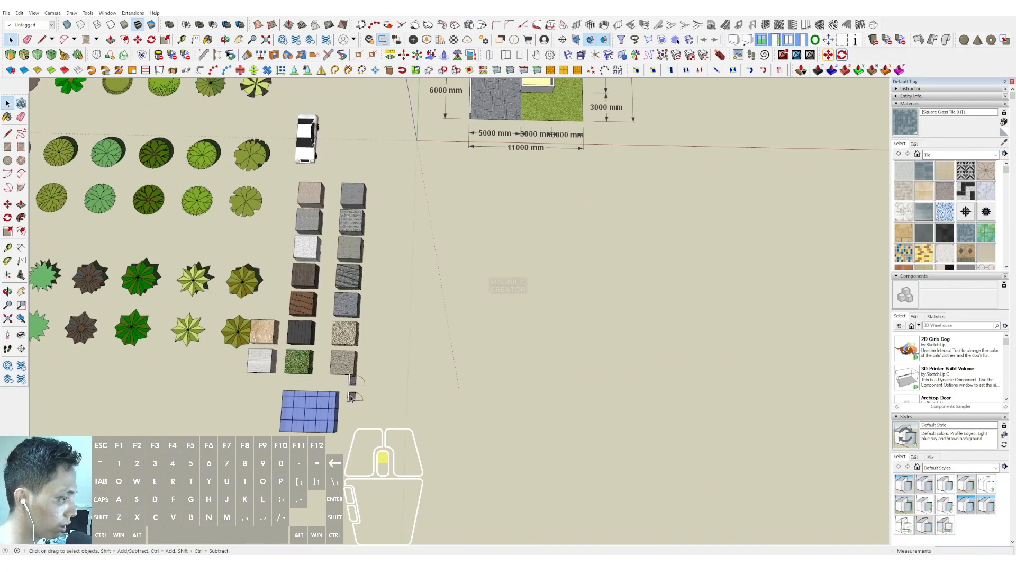
pyautogui.click(348, 370)
pyautogui.keyDown('shift'); pyautogui.click(345, 404); pyautogui.keyUp('shift')
pyautogui.scroll(2, 346, 404)
pyautogui.click(349, 409)
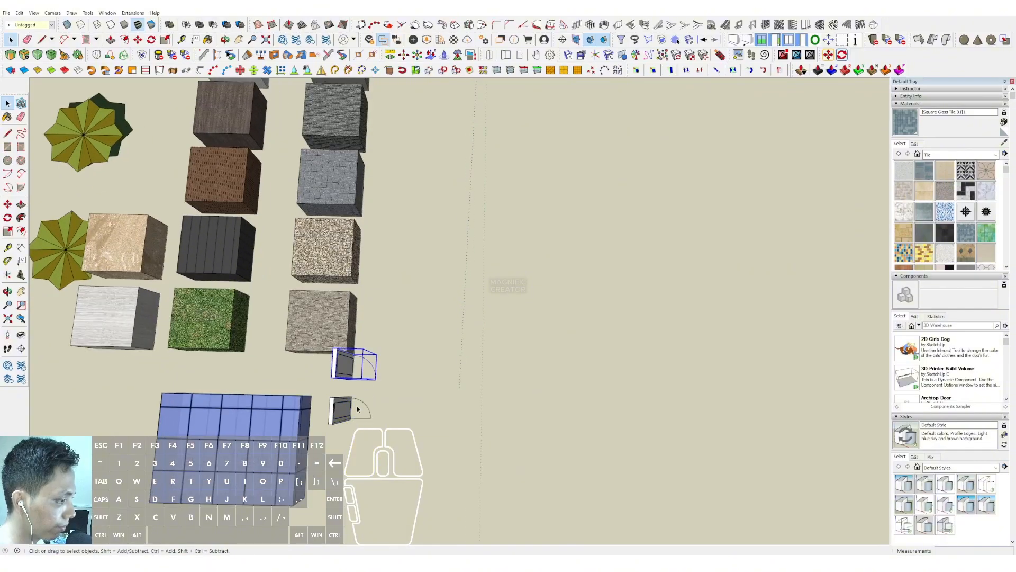
pyautogui.rightClick(361, 401)
pyautogui.click(382, 261)
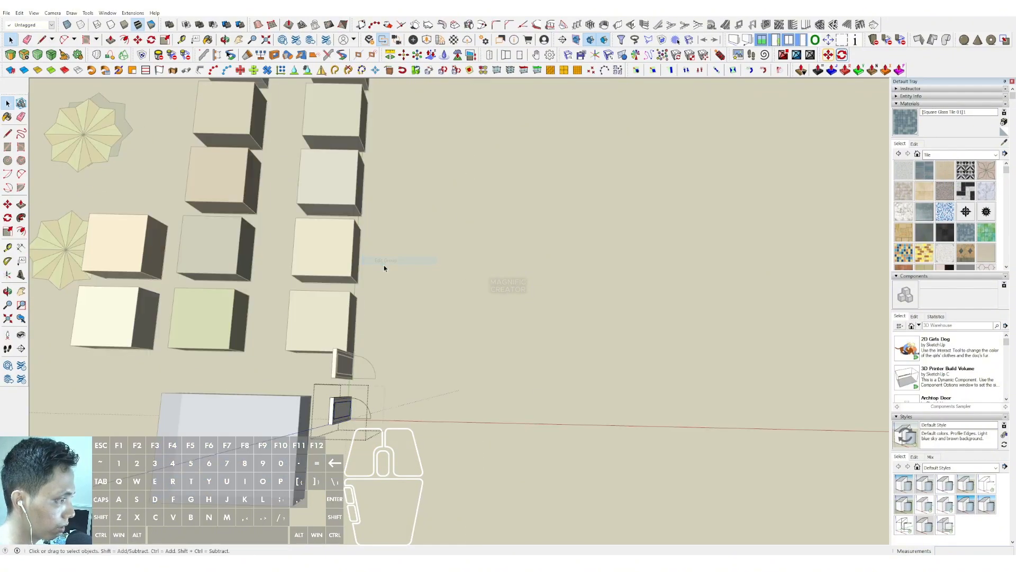
pyautogui.click(441, 406)
pyautogui.scroll(3, 341, 410)
pyautogui.rightClick(341, 401)
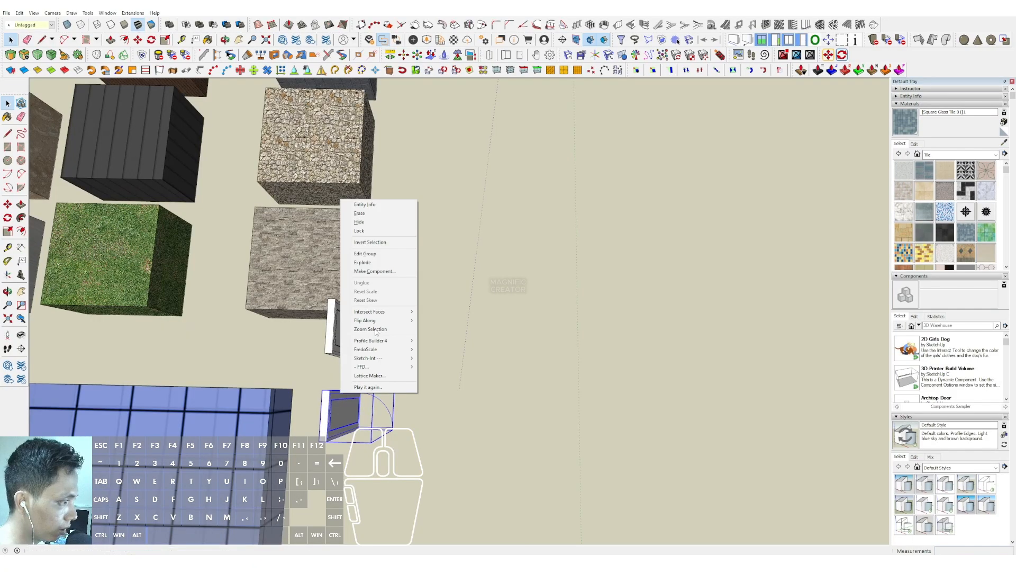
pyautogui.click(378, 261)
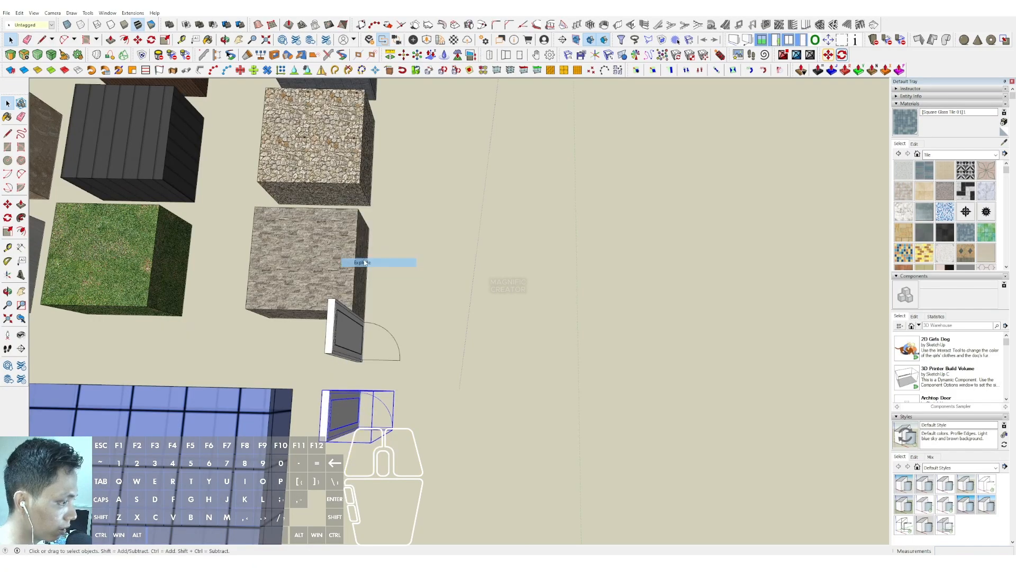
# - Explode the second door group, next to the material sample boxes
pyautogui.keyDown('shift'); pyautogui.click(392, 363); pyautogui.keyUp('shift')
pyautogui.rightClick(342, 345)
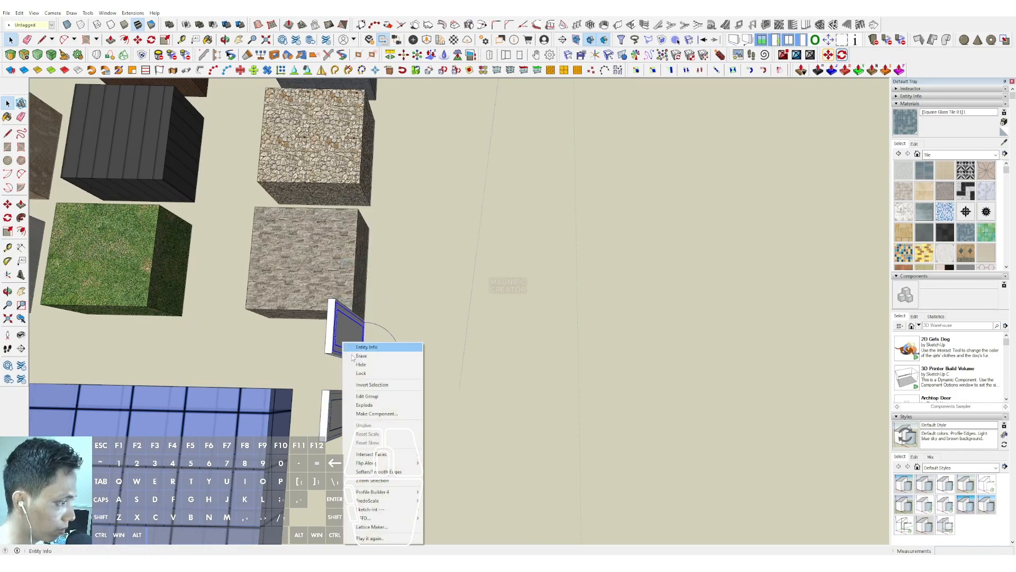
pyautogui.rightClick(377, 324)
pyautogui.click(401, 387)
# - Copy the quarter-circle swing symbols of both doors into the corridor beside the 4000 mm deep room
pyautogui.click(399, 356)
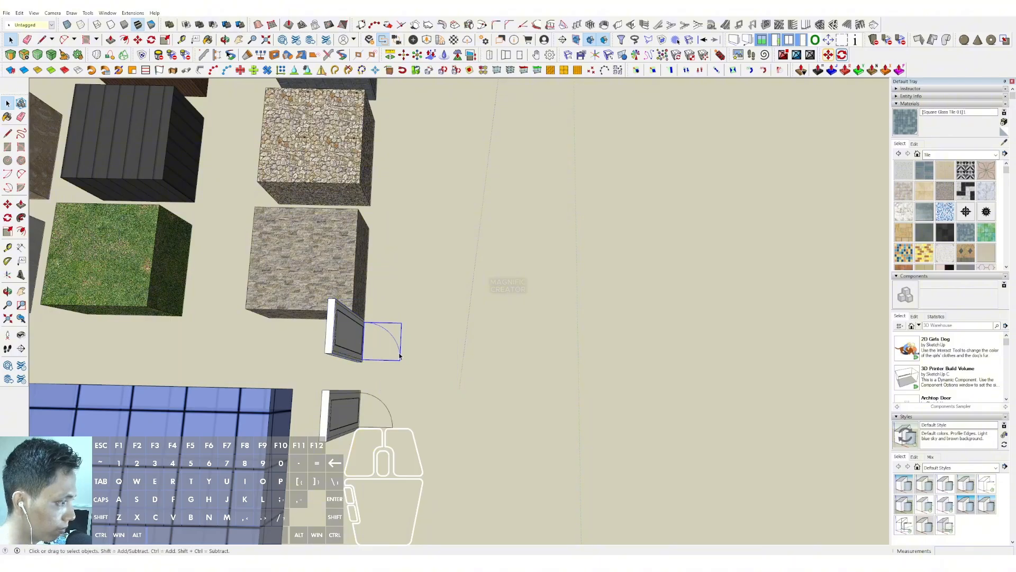
pyautogui.click(396, 421)
pyautogui.press('ctrl')
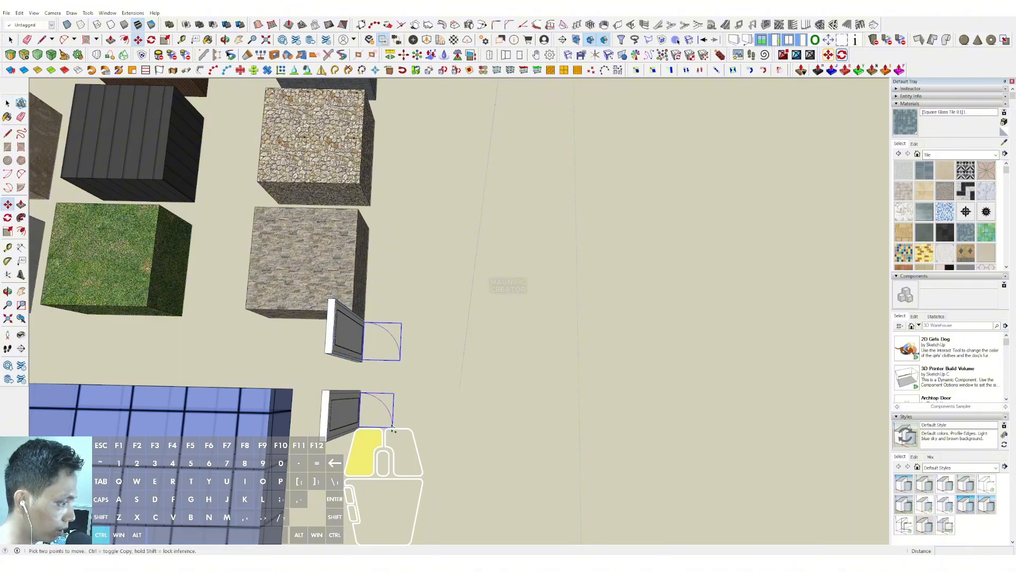
pyautogui.scroll(-5, 545, 244)
pyautogui.scroll(2, 418, 295)
pyautogui.scroll(-2, 418, 295)
pyautogui.keyDown('shift'); pyautogui.moveTo(596, 138); pyautogui.dragTo(460, 225, button='middle'); pyautogui.keyUp('shift')
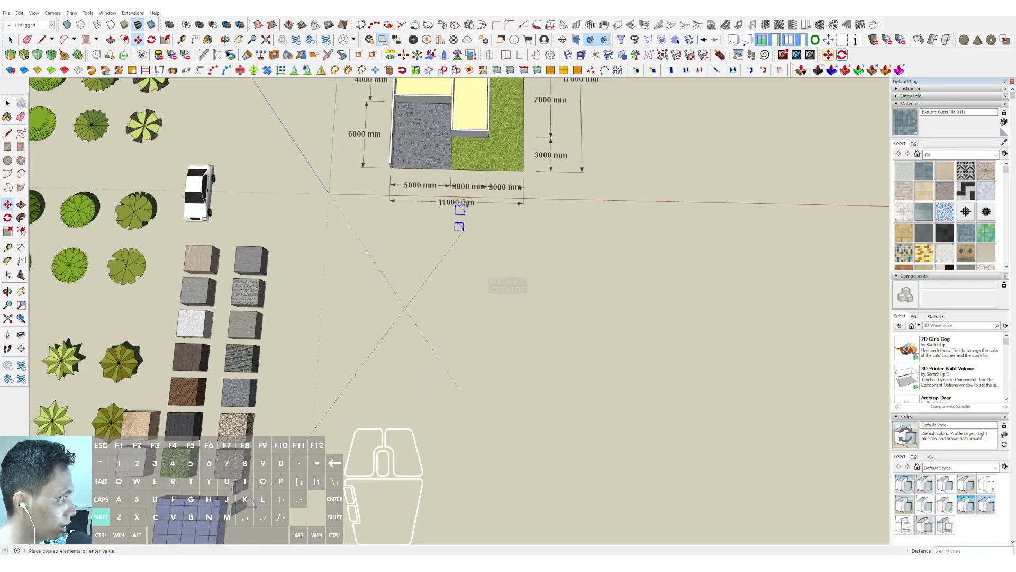
pyautogui.scroll(1, 460, 225)
pyautogui.keyDown('shift'); pyautogui.moveTo(453, 95); pyautogui.dragTo(460, 236, button='middle'); pyautogui.keyUp('shift')
pyautogui.scroll(3, 459, 237)
pyautogui.click(470, 225)
pyautogui.press('space')
pyautogui.scroll(3, 460, 193)
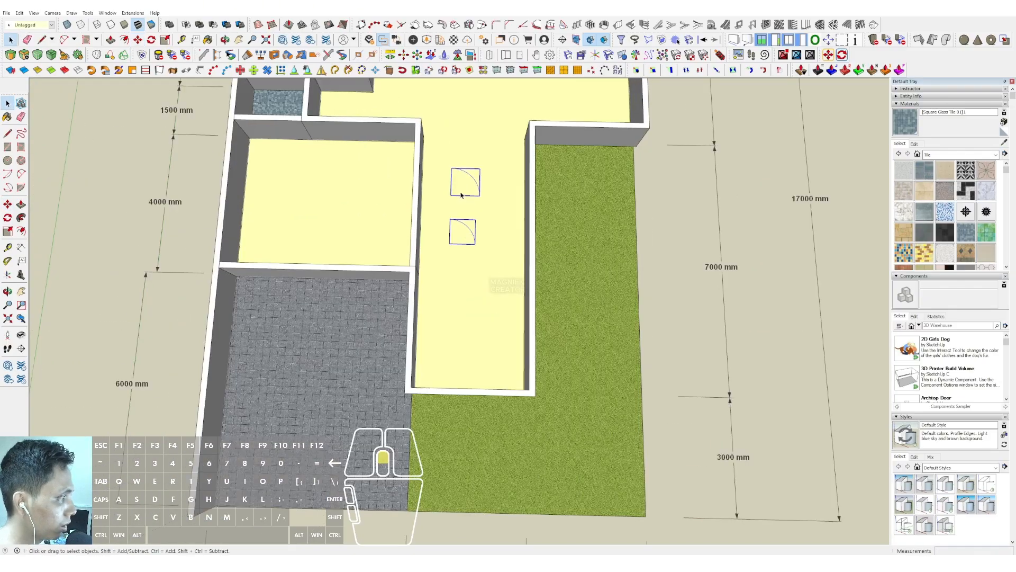
# - Move the upper of the two copied door swings from the corridor into the 4000 mm deep room
pyautogui.click(462, 196)
pyautogui.keyDown('shift'); pyautogui.moveTo(463, 196); pyautogui.dragTo(481, 233, button='middle'); pyautogui.keyUp('shift')
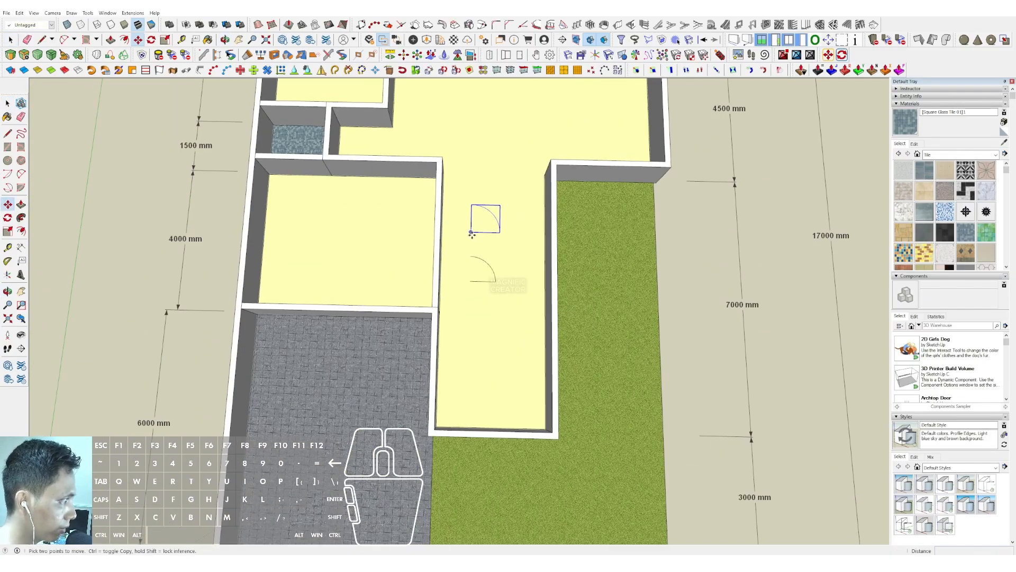
pyautogui.click(471, 233)
pyautogui.keyDown('shift'); pyautogui.moveTo(392, 216); pyautogui.dragTo(406, 238, button='middle'); pyautogui.keyUp('shift')
pyautogui.click(405, 237)
# - Rotate the door swing in the 4000 mm deep room by 90 degrees and flip it along the group's green axis
pyautogui.press('q')
pyautogui.scroll(2, 405, 237)
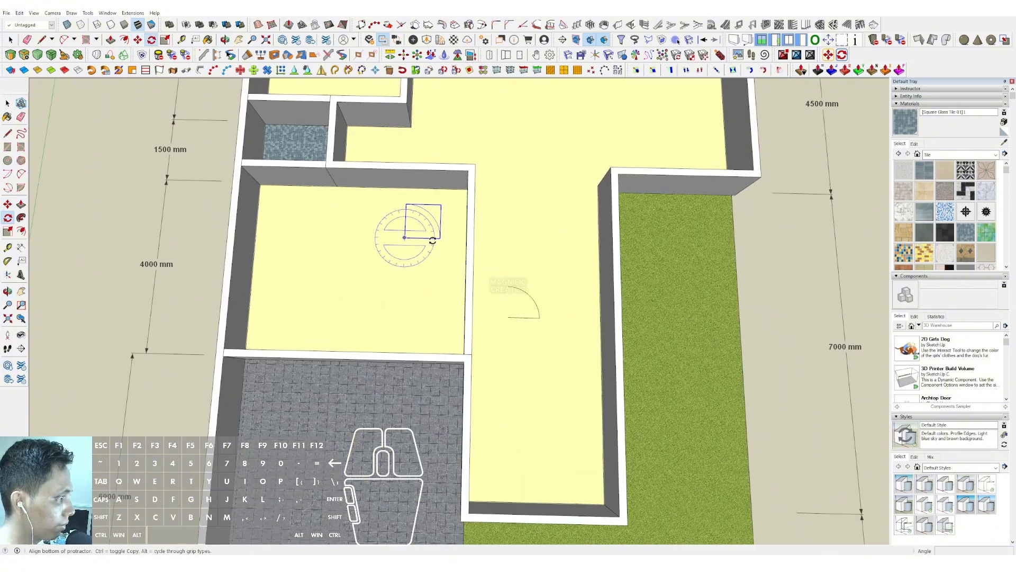
pyautogui.click(432, 241)
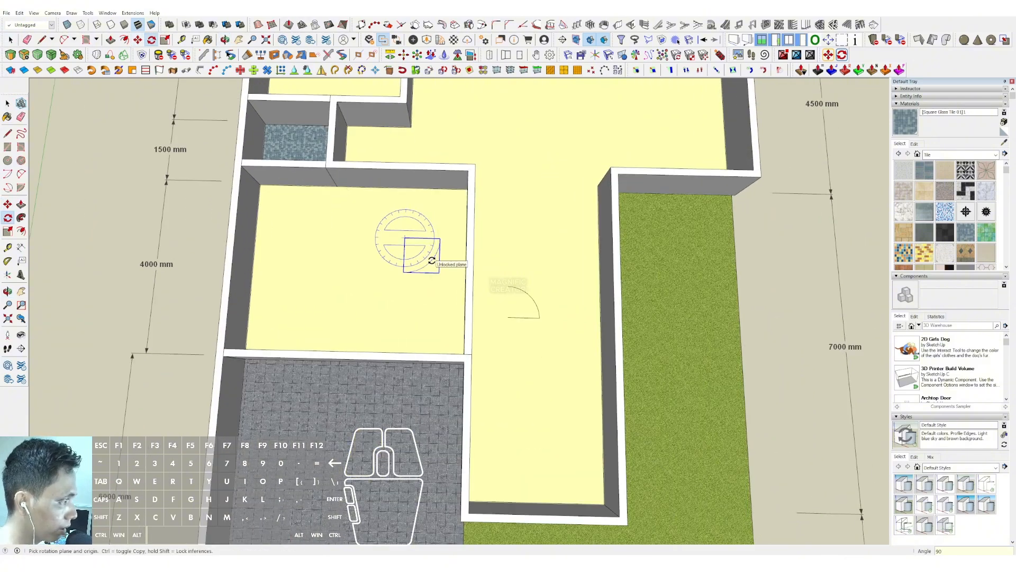
pyautogui.click(432, 260)
pyautogui.press('space')
pyautogui.scroll(2, 406, 250)
pyautogui.rightClick(403, 246)
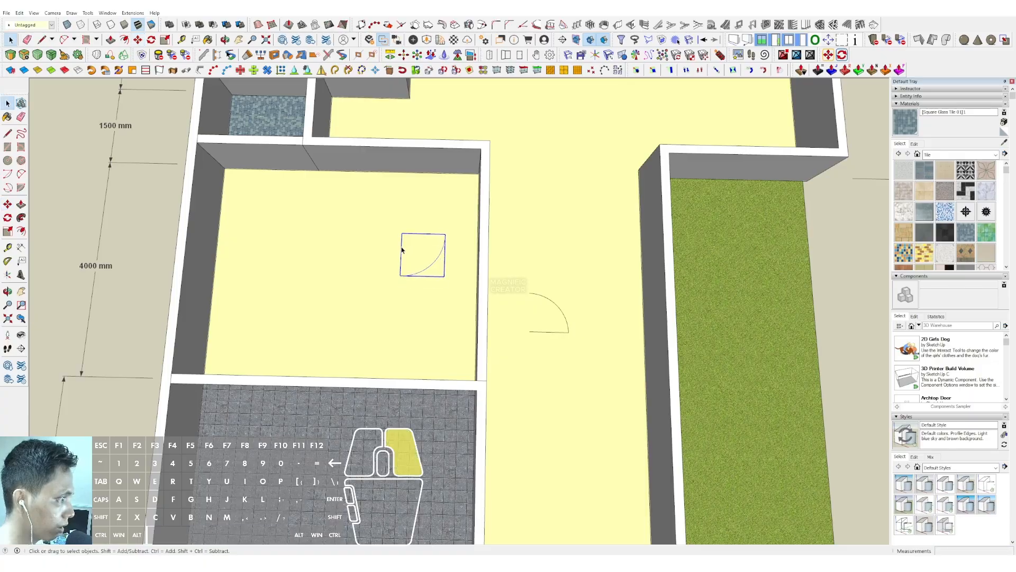
pyautogui.moveTo(434, 369)
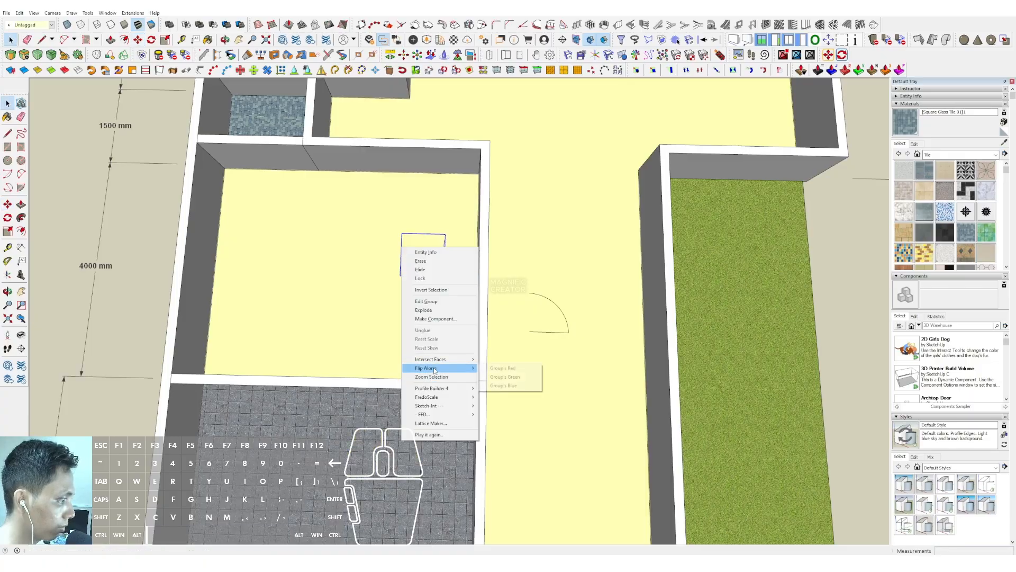
pyautogui.click(504, 377)
# - Move the door swing into the upper corner of the 4000 mm deep room, next to the corridor wall
pyautogui.scroll(2, 409, 247)
pyautogui.press('m')
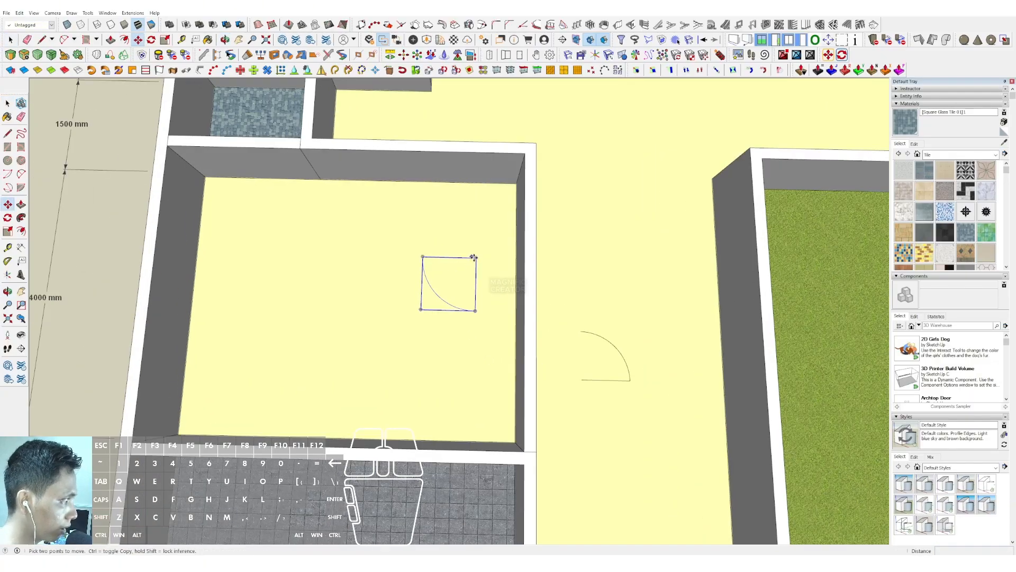
pyautogui.click(473, 257)
pyautogui.click(510, 183)
# - Copy the placed door swing into the 3000 mm deep room above the tiled room
pyautogui.scroll(-2, 511, 183)
pyautogui.keyDown('shift'); pyautogui.moveTo(511, 185); pyautogui.dragTo(517, 256, button='middle'); pyautogui.keyUp('shift')
pyautogui.press('ctrl')
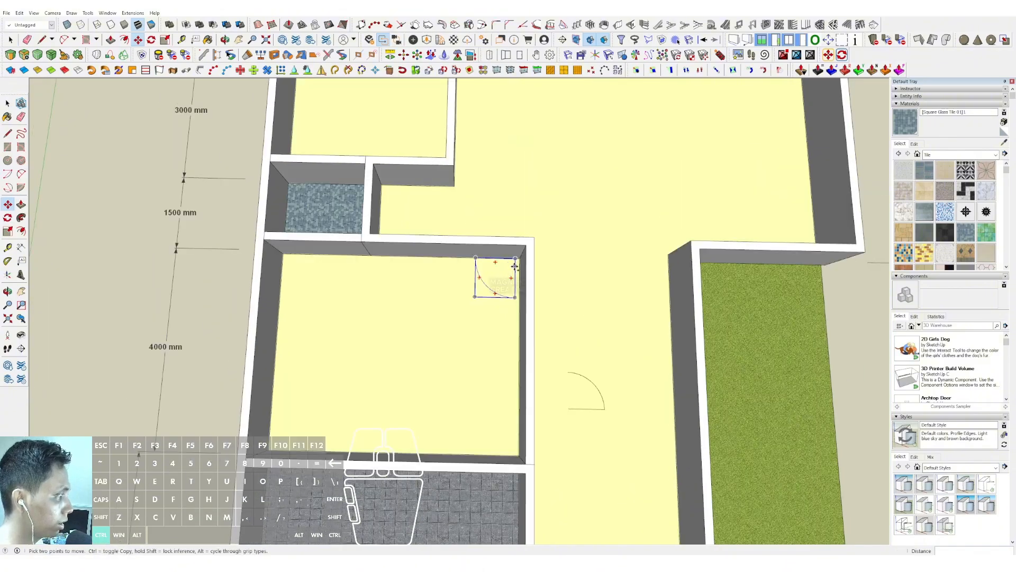
pyautogui.click(517, 256)
pyautogui.keyDown('shift'); pyautogui.moveTo(428, 160); pyautogui.dragTo(441, 243, button='middle'); pyautogui.keyUp('shift')
pyautogui.click(447, 206)
pyautogui.press('space')
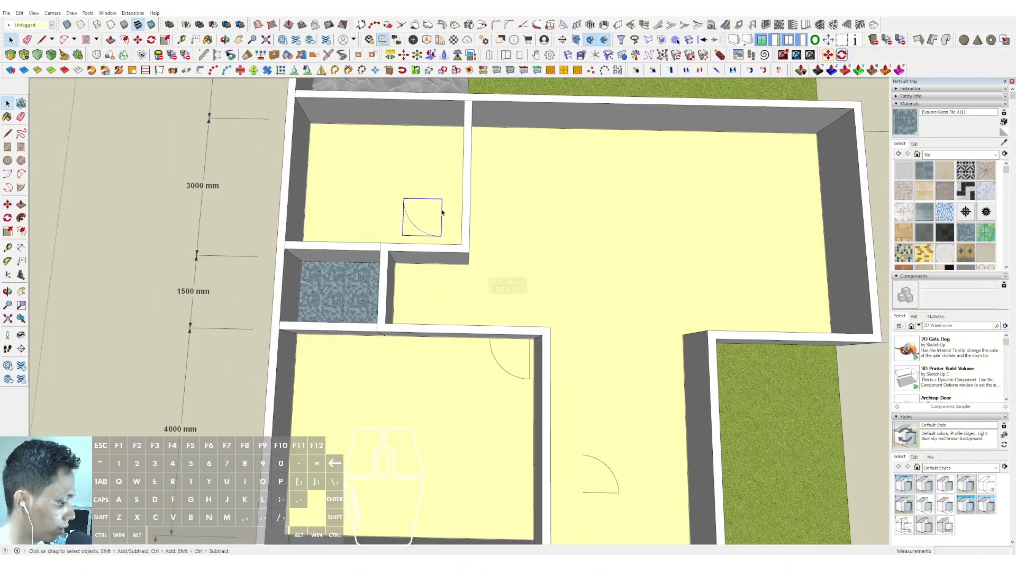
pyautogui.rightClick(442, 210)
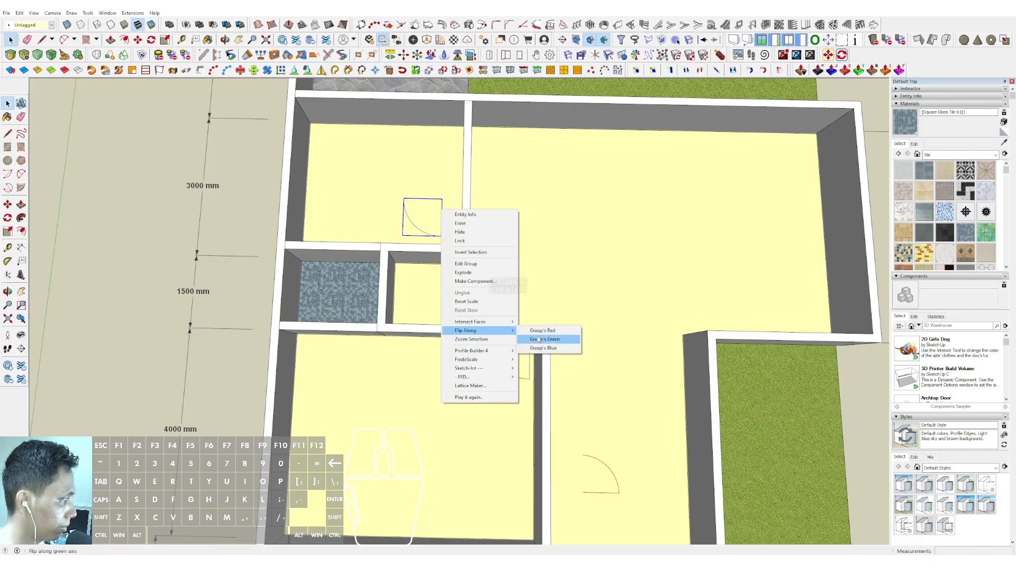
pyautogui.click(542, 329)
pyautogui.scroll(2, 443, 222)
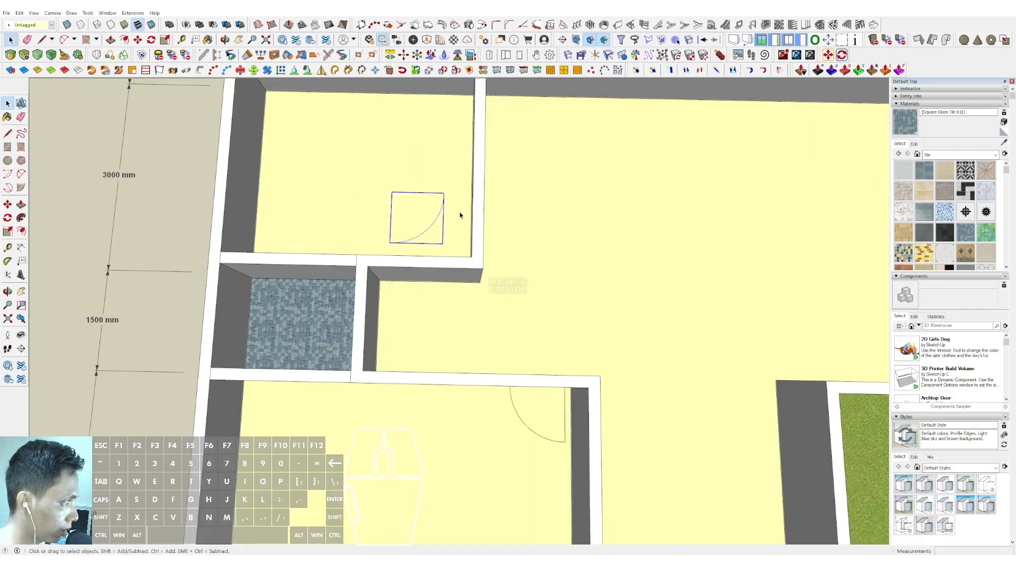
pyautogui.rightClick(443, 206)
pyautogui.hotkey('ctrl', 'z')
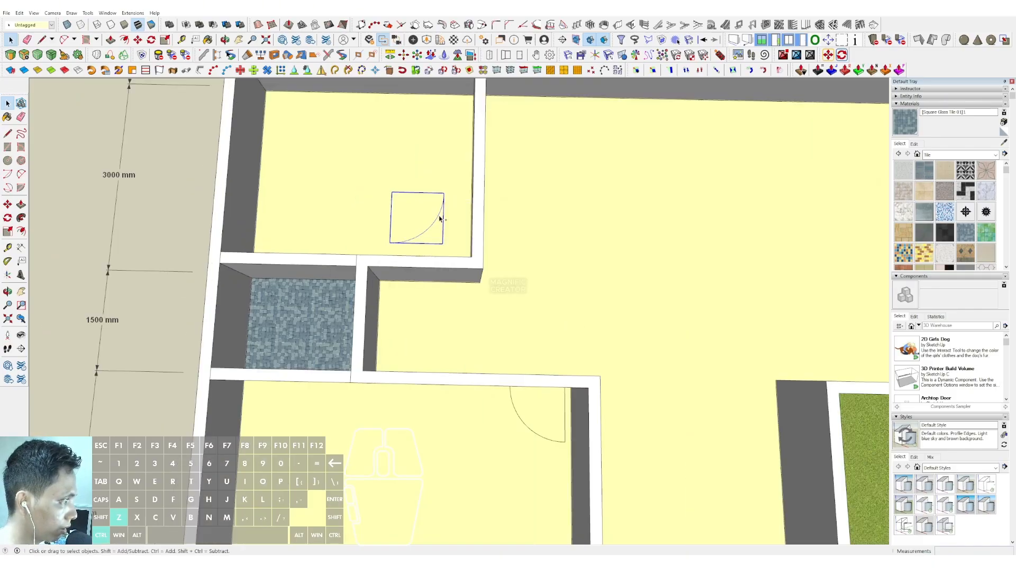
# - Flip the copied door swing along the group's green axis and move it into the lower inner corner of the 3000 mm deep room
pyautogui.rightClick(443, 210)
pyautogui.click(546, 338)
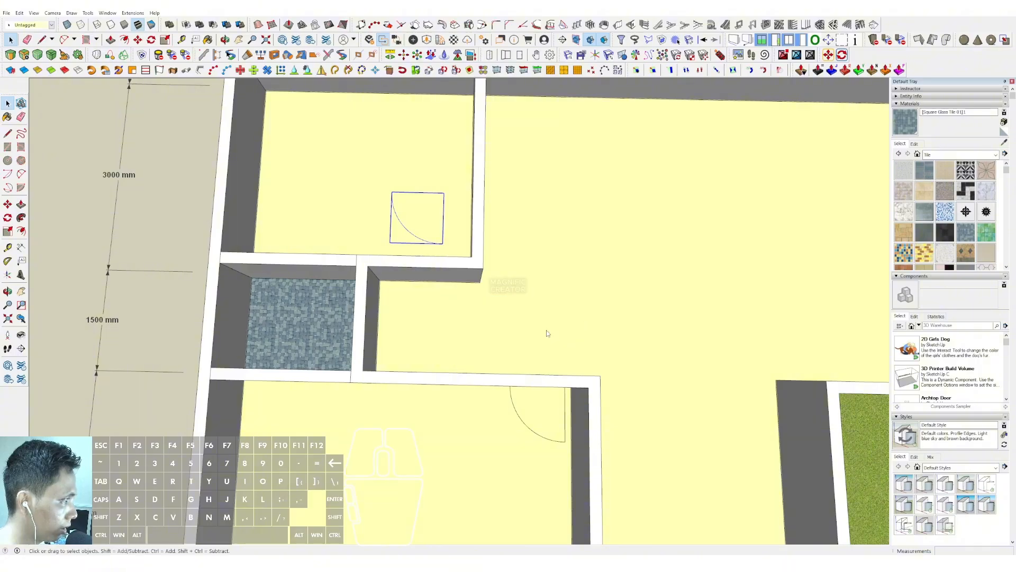
pyautogui.scroll(2, 434, 225)
pyautogui.moveTo(434, 225); pyautogui.dragTo(452, 313, button='middle')
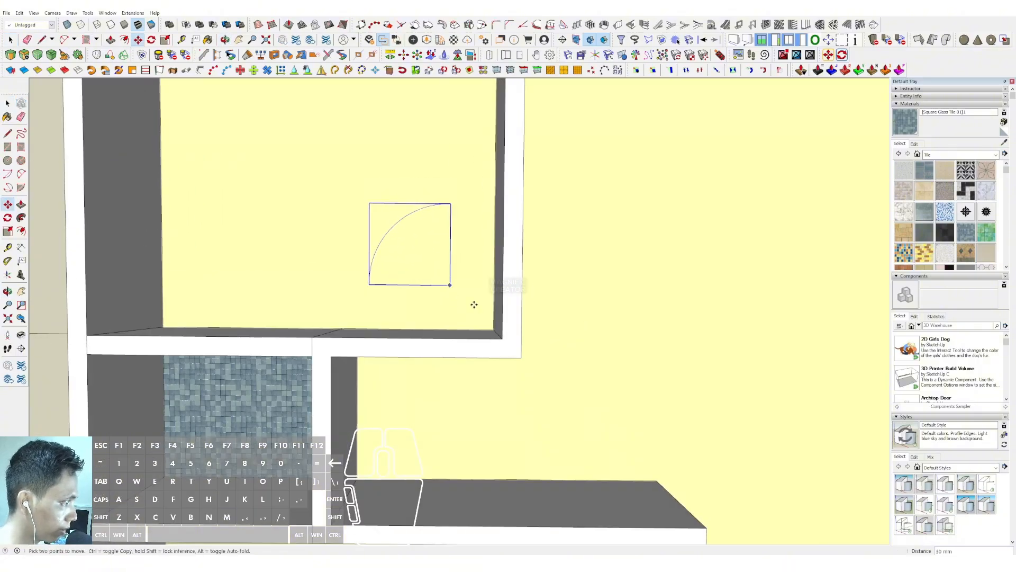
pyautogui.click(451, 284)
pyautogui.press('space')
# - Move the remaining corridor door swing beside the tiled room's outer wall and flip it along the group's red axis
pyautogui.scroll(-6, 437, 218)
pyautogui.scroll(1, 511, 341)
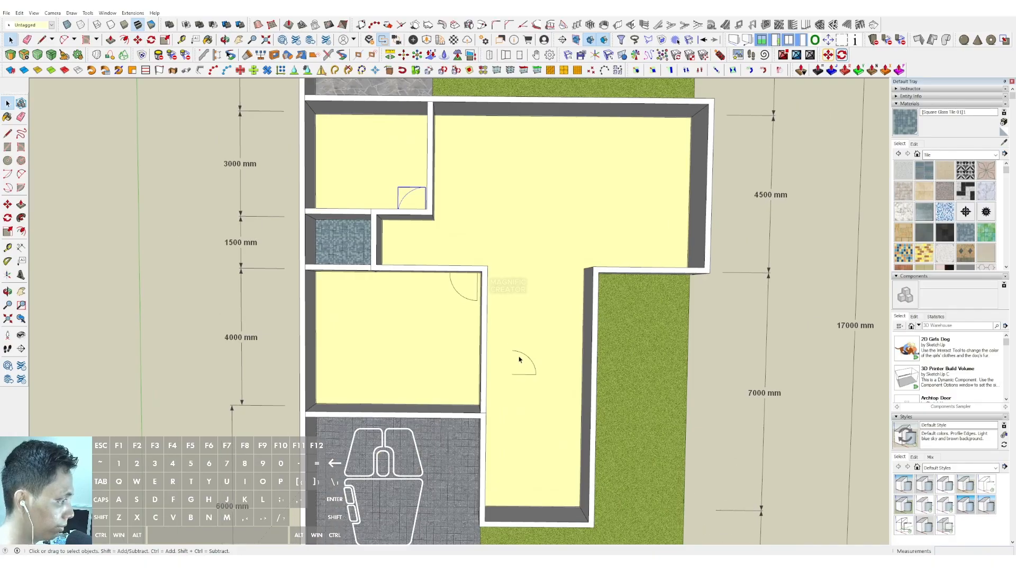
pyautogui.click(517, 352)
pyautogui.press('m')
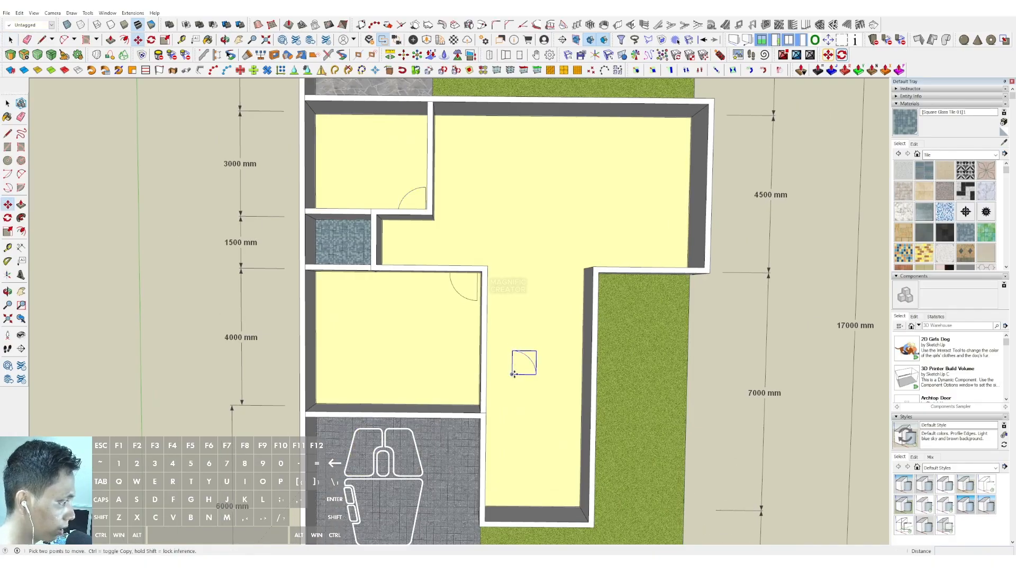
pyautogui.click(513, 374)
pyautogui.scroll(3, 405, 256)
pyautogui.click(385, 259)
pyautogui.press('space')
pyautogui.rightClick(391, 263)
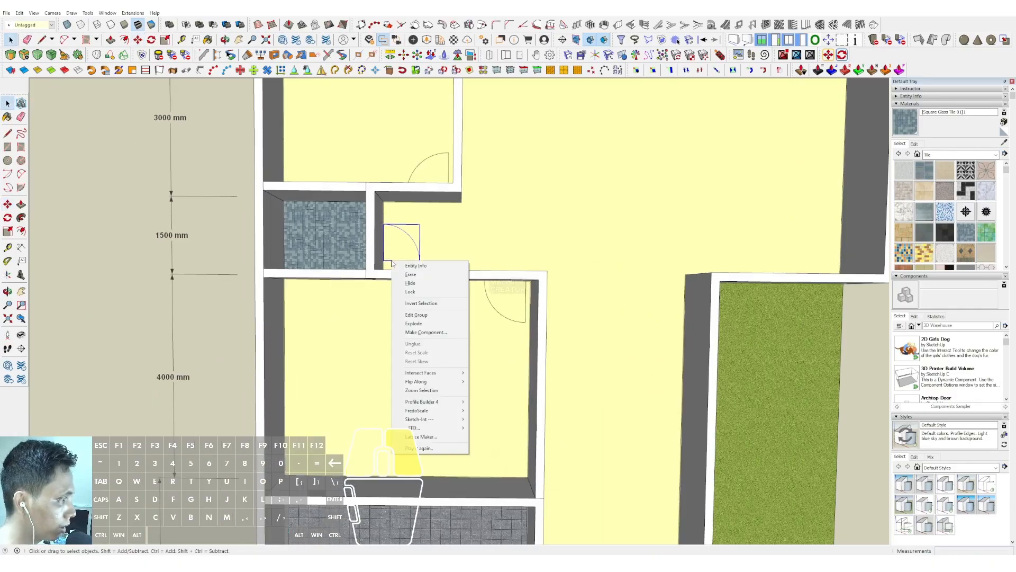
pyautogui.click(479, 381)
# - Move the flipped door swing inside the tiled room, against its wall facing the open hall
pyautogui.scroll(3, 418, 283)
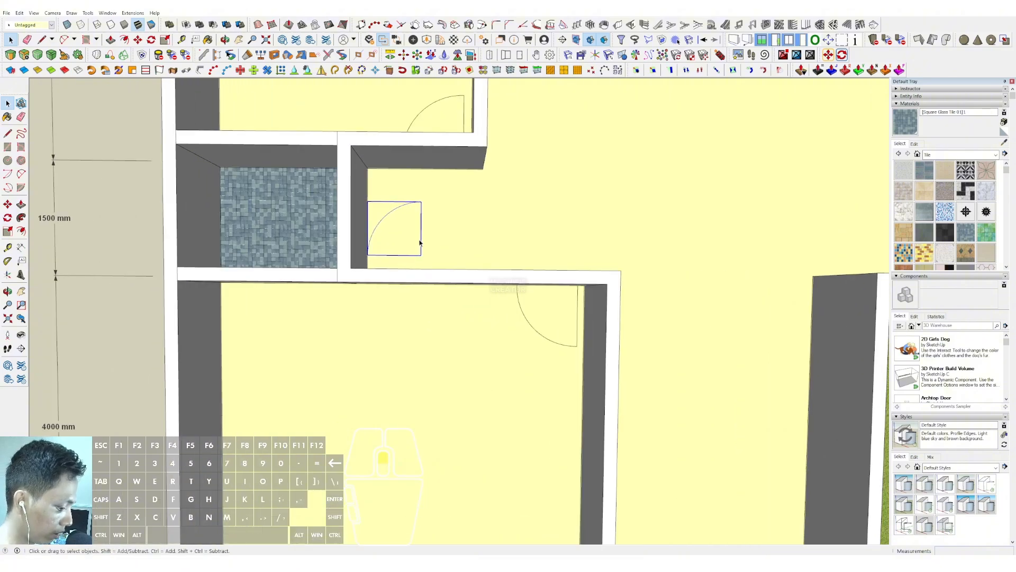
pyautogui.press('m')
pyautogui.click(422, 254)
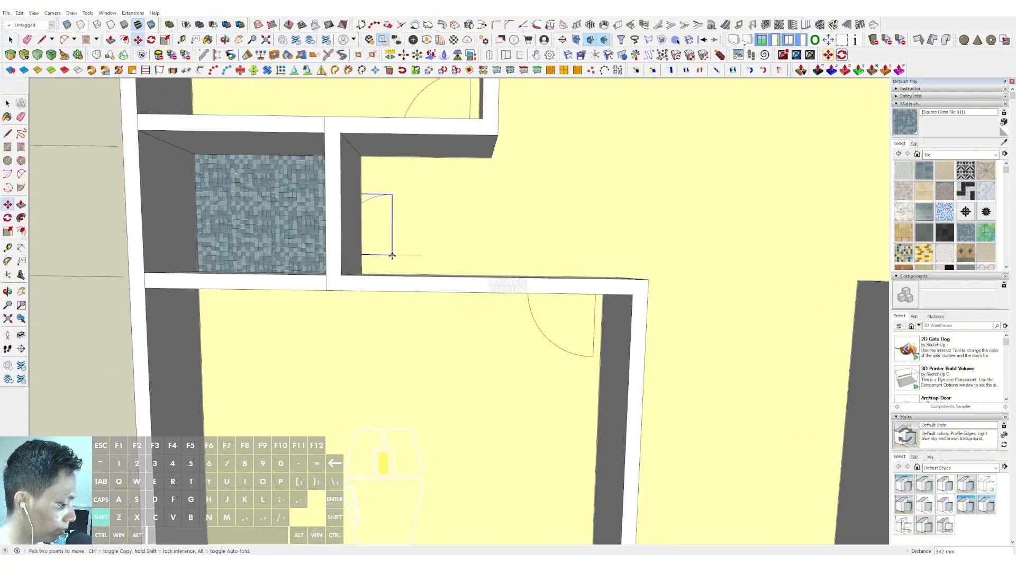
pyautogui.keyDown('shift'); pyautogui.moveTo(392, 255); pyautogui.dragTo(552, 264, button='middle'); pyautogui.keyUp('shift')
pyautogui.scroll(2, 471, 256)
pyautogui.click(523, 282)
pyautogui.press('space')
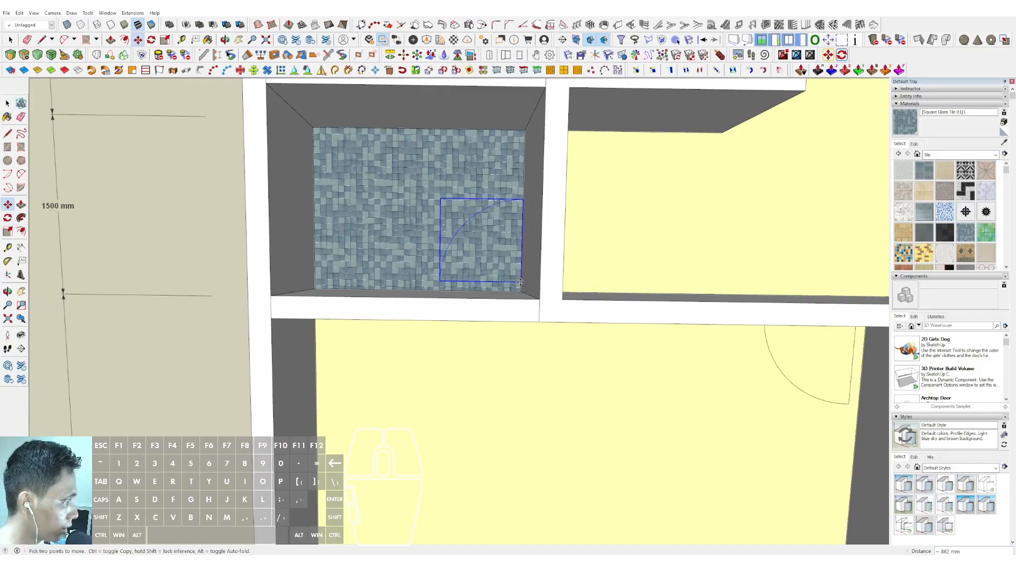
# - Copy the door swing from the 3000 mm deep room to the lower end of the 7000 mm long corridor
pyautogui.scroll(-6, 471, 222)
pyautogui.scroll(2, 582, 180)
pyautogui.scroll(1, 460, 187)
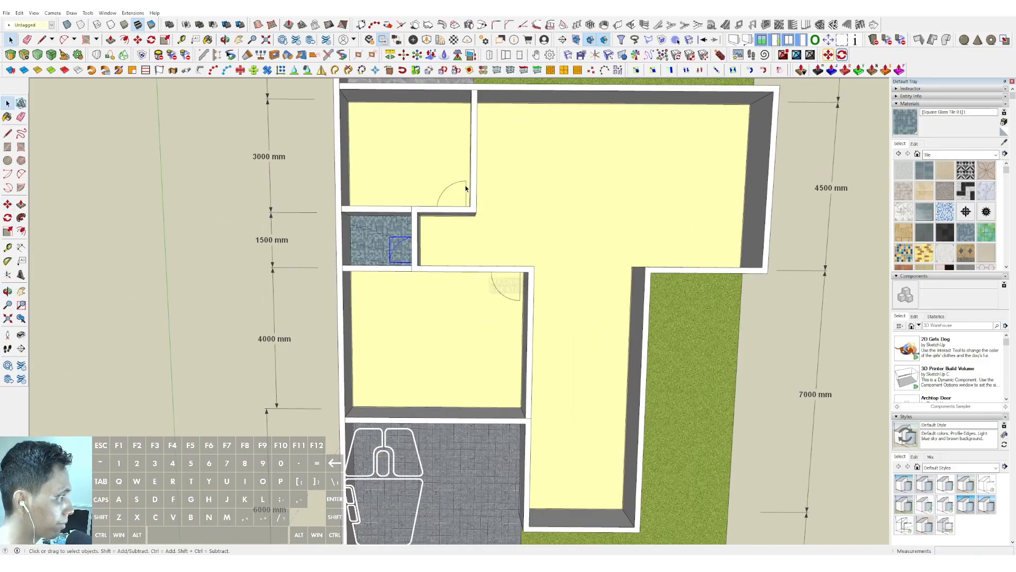
pyautogui.scroll(2, 465, 192)
pyautogui.keyDown('shift'); pyautogui.moveTo(465, 192); pyautogui.dragTo(470, 272, button='middle'); pyautogui.keyUp('shift')
pyautogui.scroll(2, 471, 269)
pyautogui.press('m')
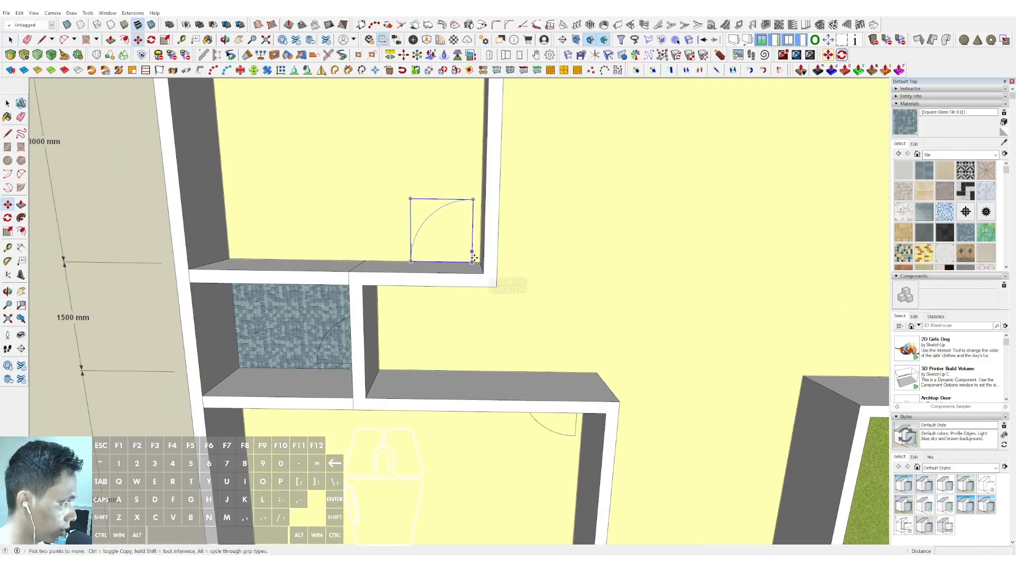
pyautogui.press('ctrl')
pyautogui.click(471, 262)
pyautogui.scroll(-5, 466, 209)
pyautogui.scroll(5, 447, 222)
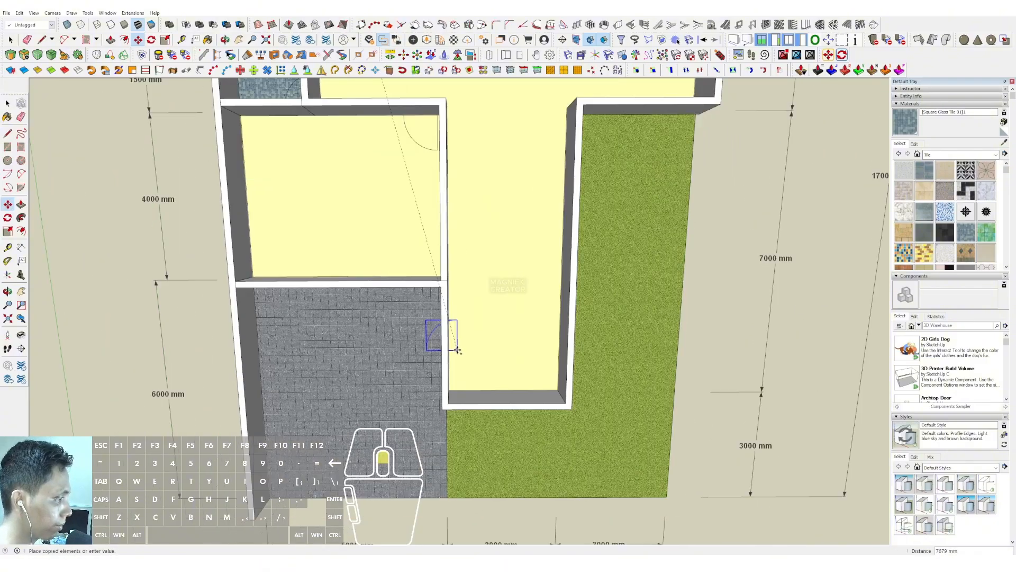
pyautogui.moveTo(444, 227)
pyautogui.mouseDown(button='middle')
pyautogui.moveTo(431, 308)
pyautogui.moveTo(481, 340)
pyautogui.moveTo(424, 325)
pyautogui.moveTo(424, 377)
pyautogui.mouseUp(button='middle')
pyautogui.scroll(3, 423, 377)
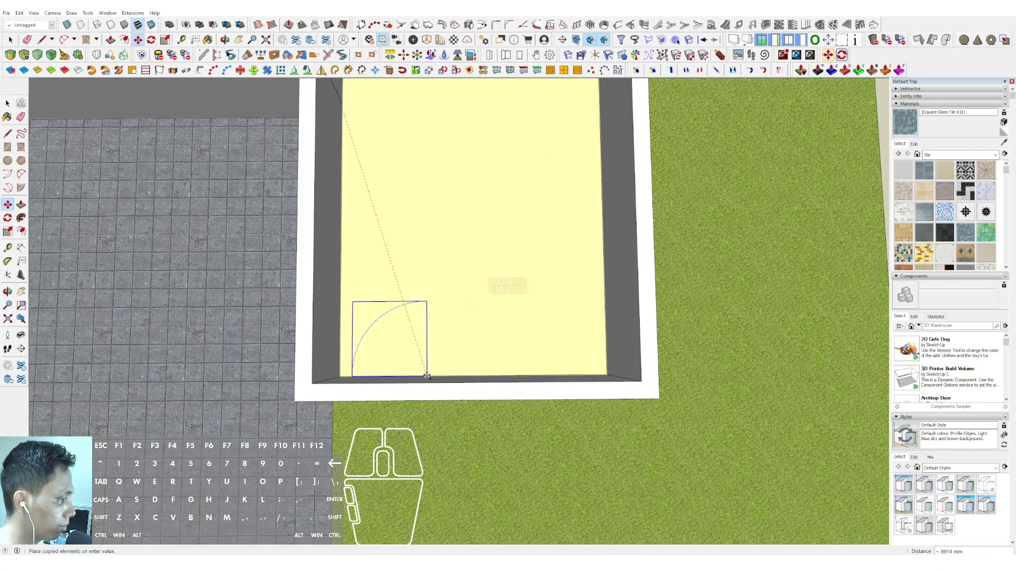
pyautogui.click(428, 375)
# - Rotate the copied corridor door swing a quarter turn clockwise so its hinge faces the wall beside the paved area
pyautogui.press('space')
pyautogui.rightClick(426, 336)
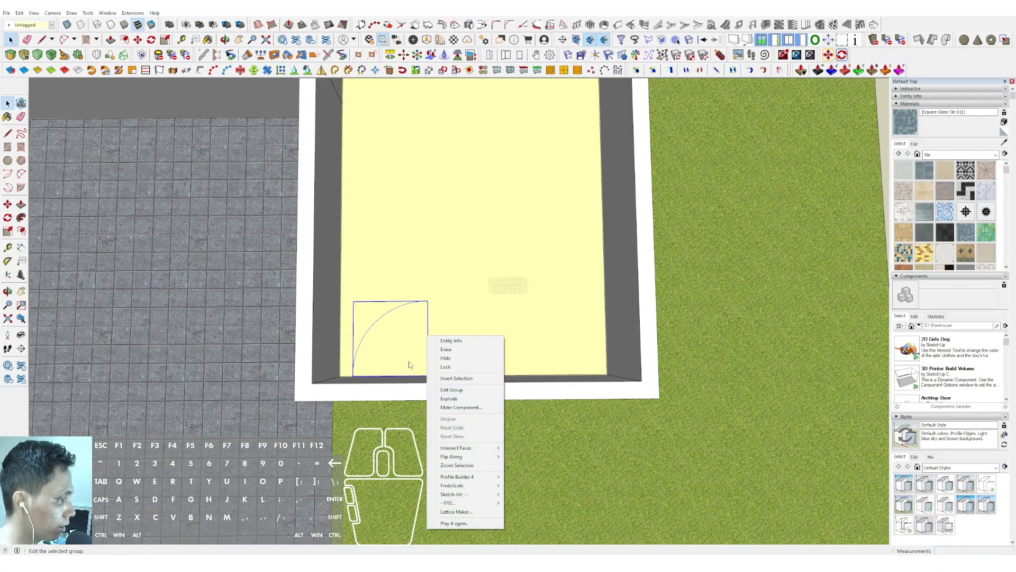
pyautogui.click(427, 319)
pyautogui.press('q')
pyautogui.press('space')
pyautogui.click(428, 321)
pyautogui.press('q')
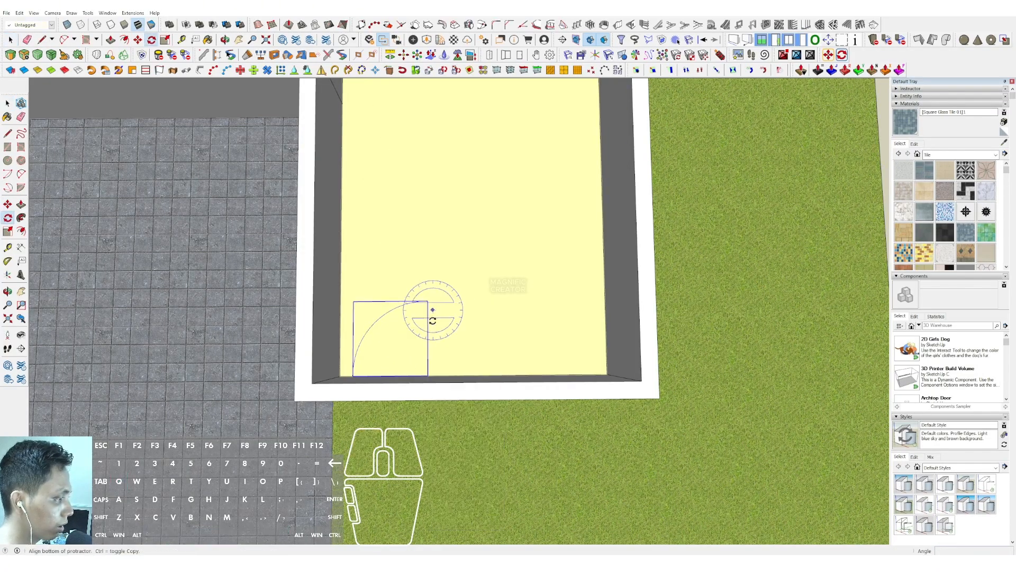
pyautogui.click(433, 309)
pyautogui.click(433, 339)
pyautogui.click(412, 331)
# - Move the rotated door swing into the corridor's lower corner, against the wall beside the paved area
pyautogui.press('m')
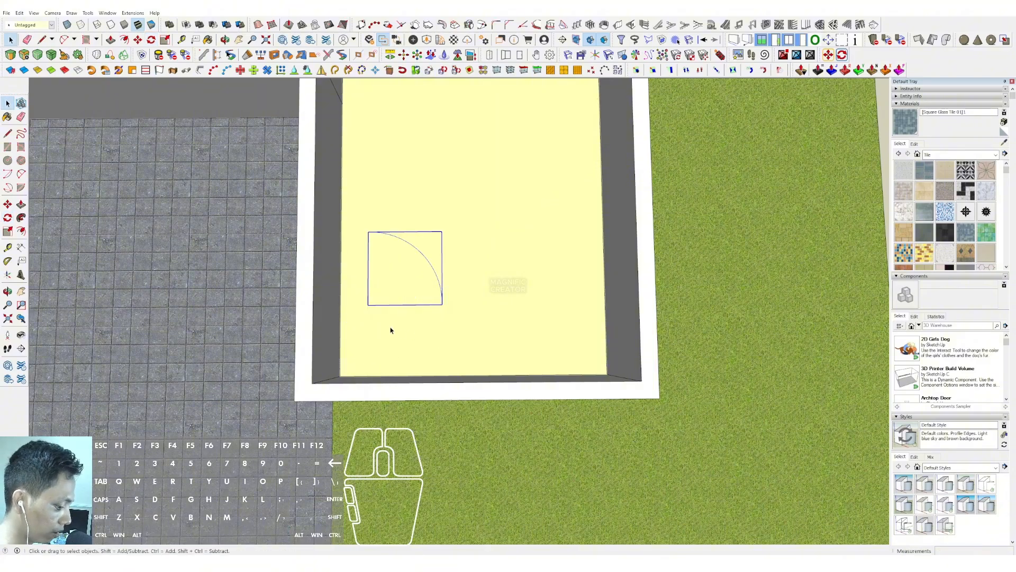
pyautogui.scroll(2, 368, 298)
pyautogui.press('space')
# - Copy the corridor door swing to the rear wall of the large hall, next to the back lawn
pyautogui.scroll(-10, 395, 240)
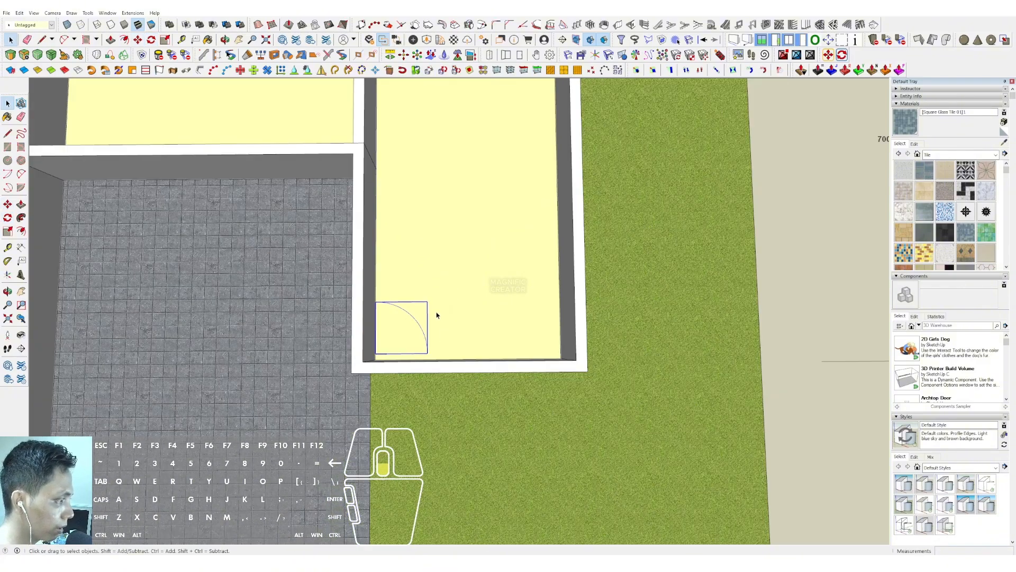
pyautogui.scroll(5, 394, 240)
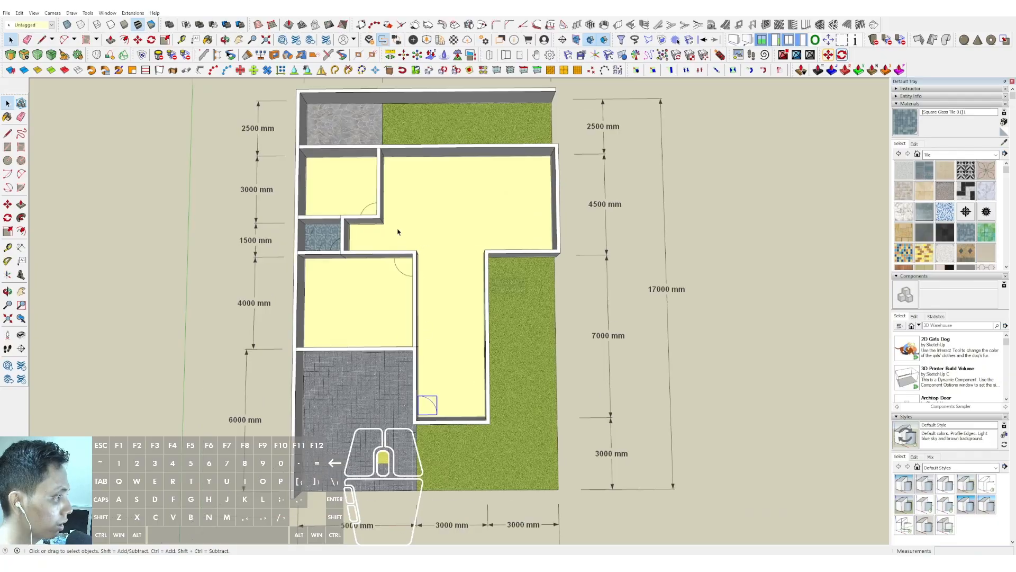
pyautogui.press('m')
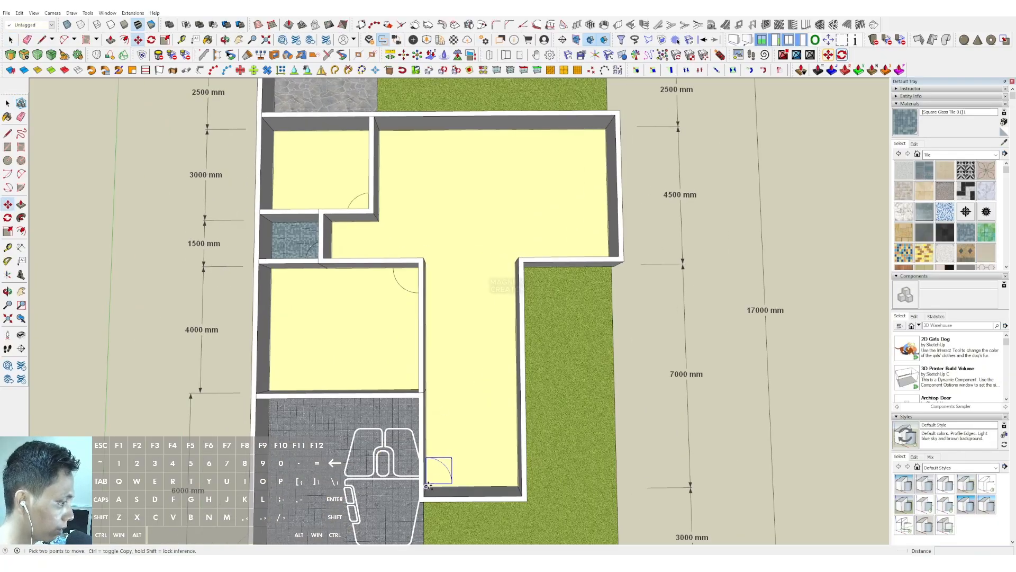
pyautogui.click(428, 483)
pyautogui.press('ctrl')
pyautogui.scroll(-3, 436, 159)
pyautogui.scroll(4, 416, 241)
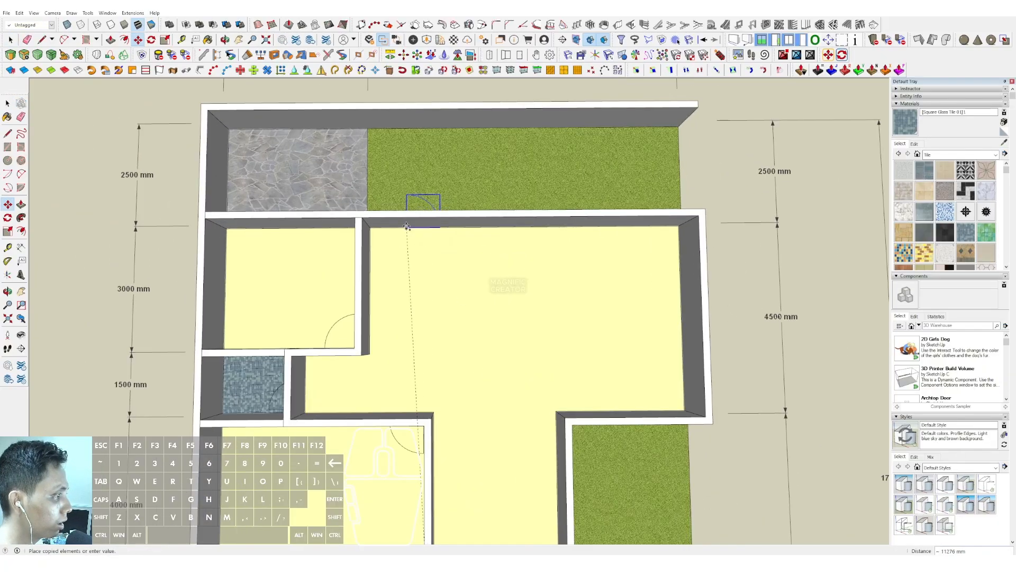
pyautogui.click(404, 226)
# - Move the copied door swing onto the back lawn so it rests against the outer face of the rear wall
pyautogui.scroll(3, 402, 204)
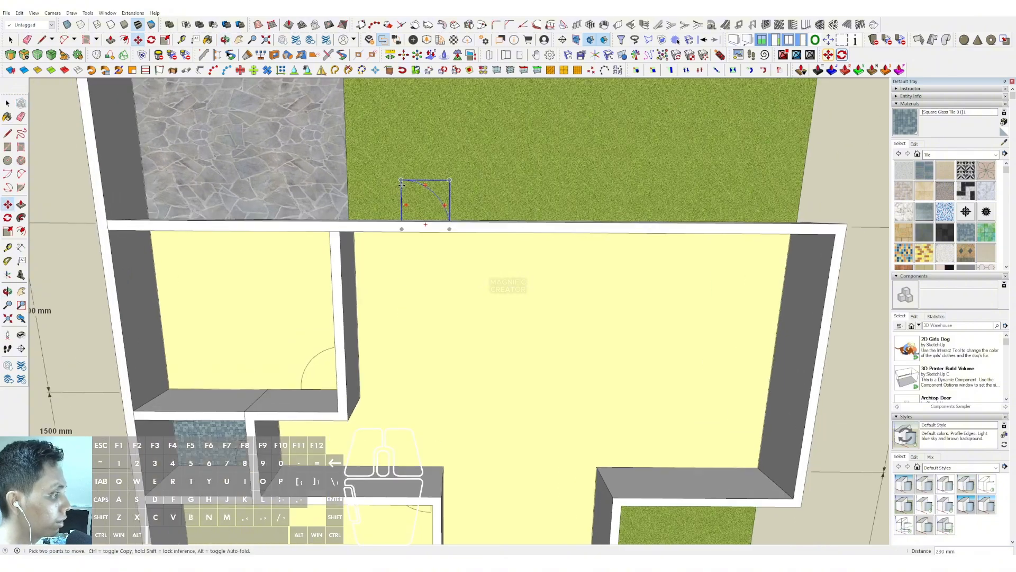
pyautogui.click(401, 203)
pyautogui.scroll(3, 398, 215)
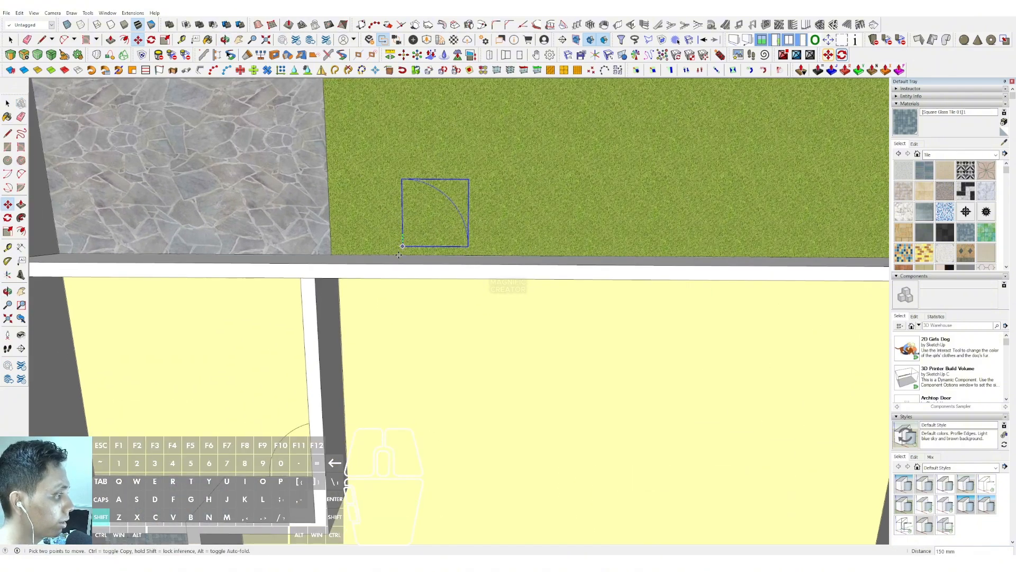
pyautogui.click(412, 244)
pyautogui.press('ctrl')
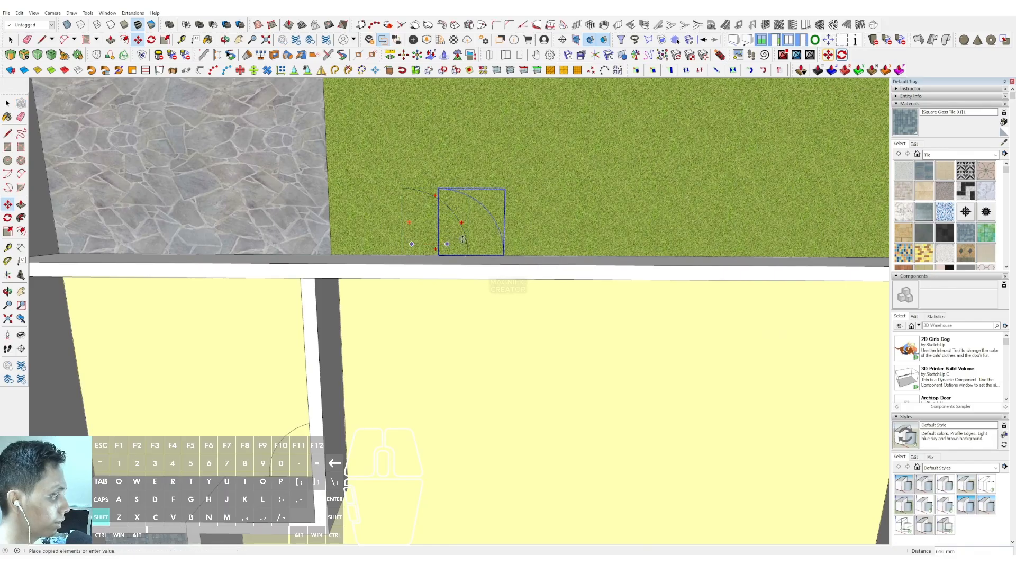
pyautogui.press('Escape')
# - Rotate the back lawn door swing by 90 degrees
pyautogui.press('q')
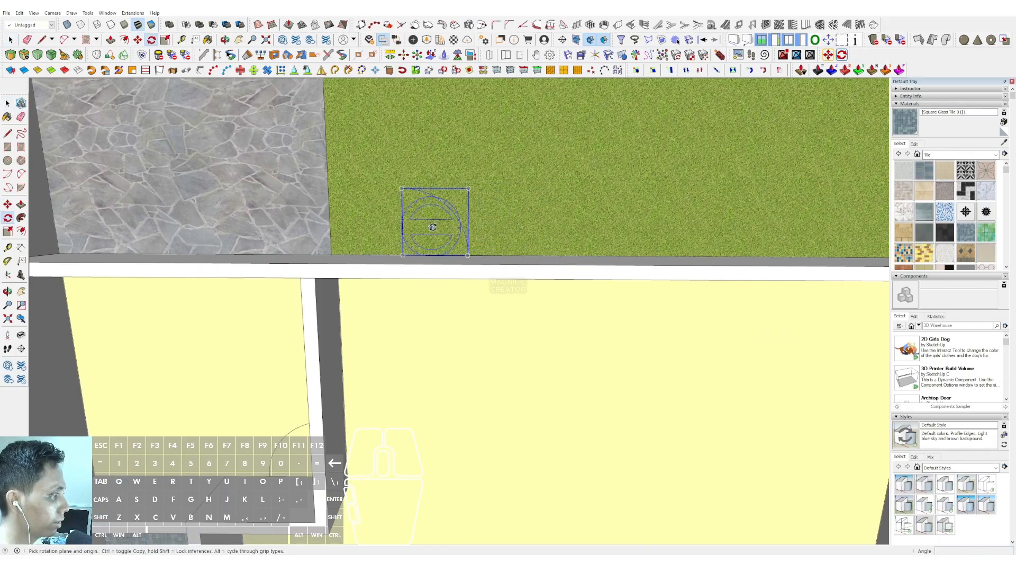
pyautogui.click(444, 227)
pyautogui.press('Escape')
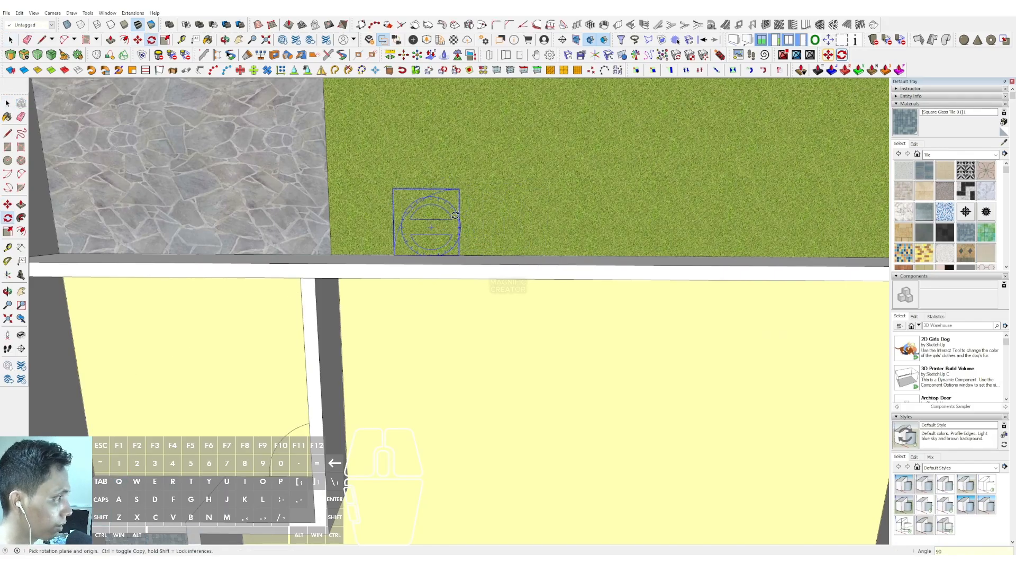
# - Shift the rotated door swing along the rear wall and place a copy of it on the side nearer the stone paving
pyautogui.press('m')
pyautogui.scroll(3, 471, 257)
pyautogui.click(471, 257)
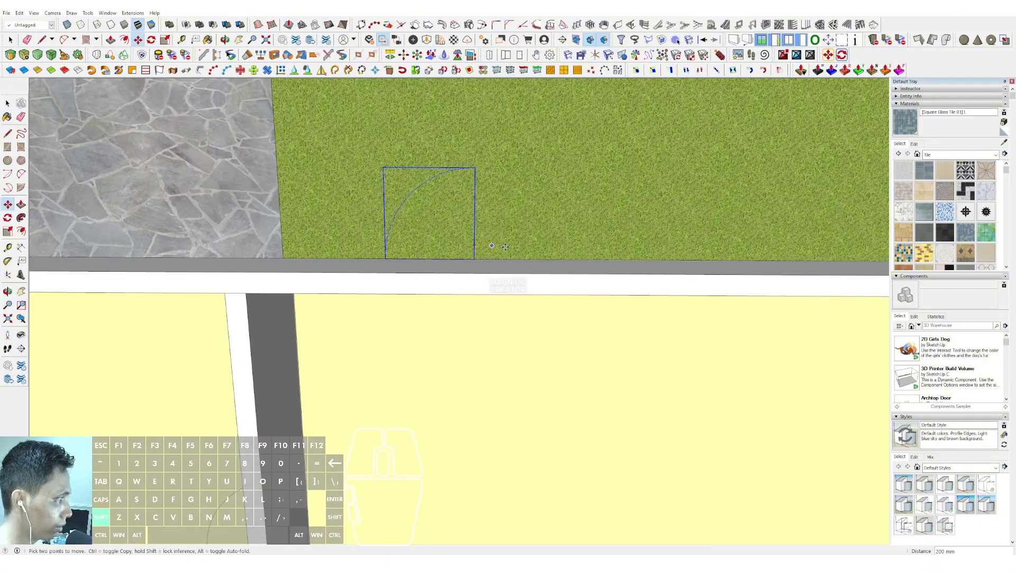
pyautogui.click(543, 257)
pyautogui.click(511, 218)
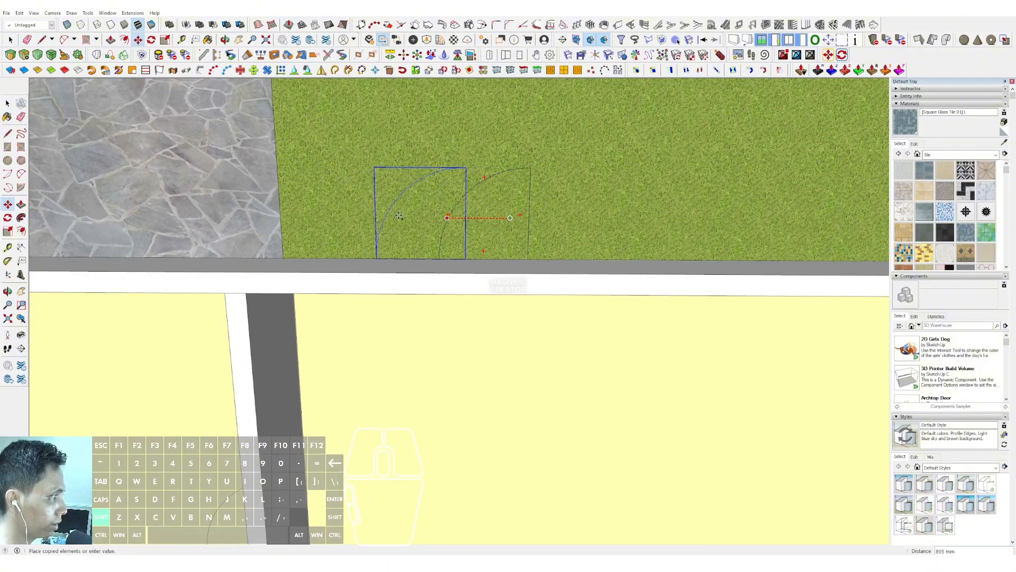
pyautogui.click(396, 219)
# - Flip the copied back lawn door swing sideways so it mirrors its neighbour
pyautogui.press('space')
pyautogui.rightClick(418, 208)
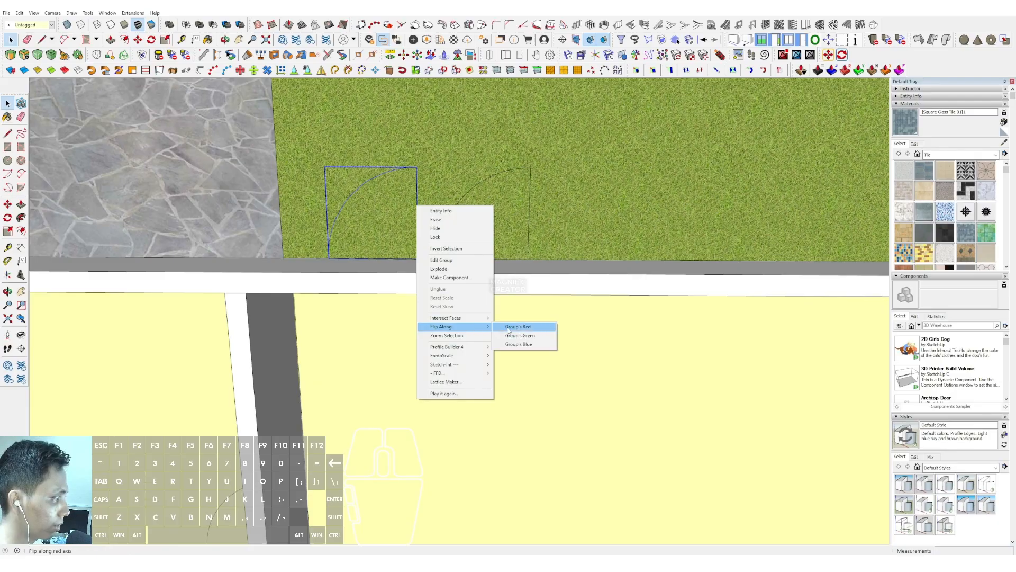
pyautogui.click(508, 328)
pyautogui.rightClick(416, 203)
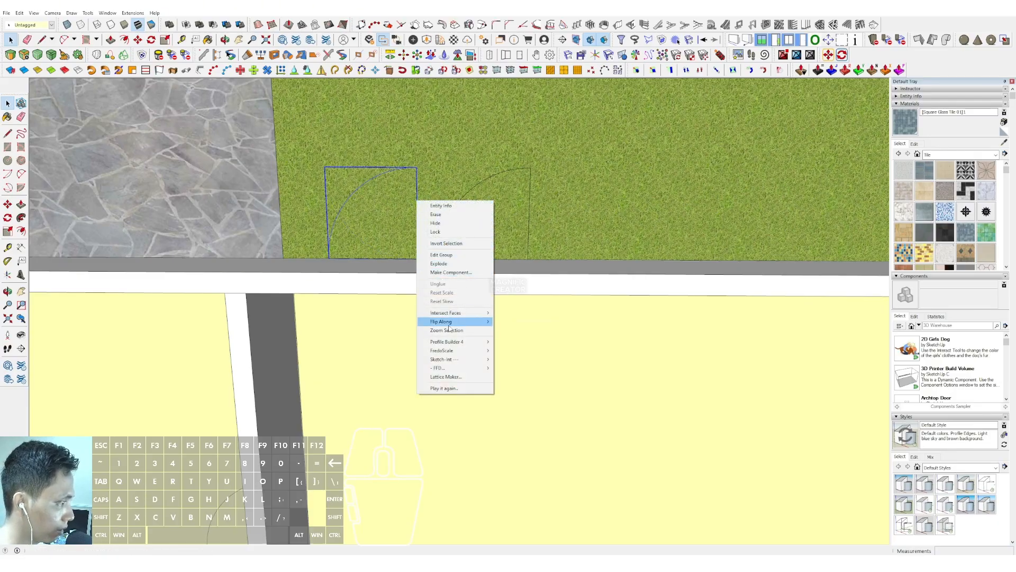
pyautogui.click(501, 322)
# - Move the flipped door swing along the rear wall until it meets its neighbour, forming a double door
pyautogui.scroll(2, 421, 259)
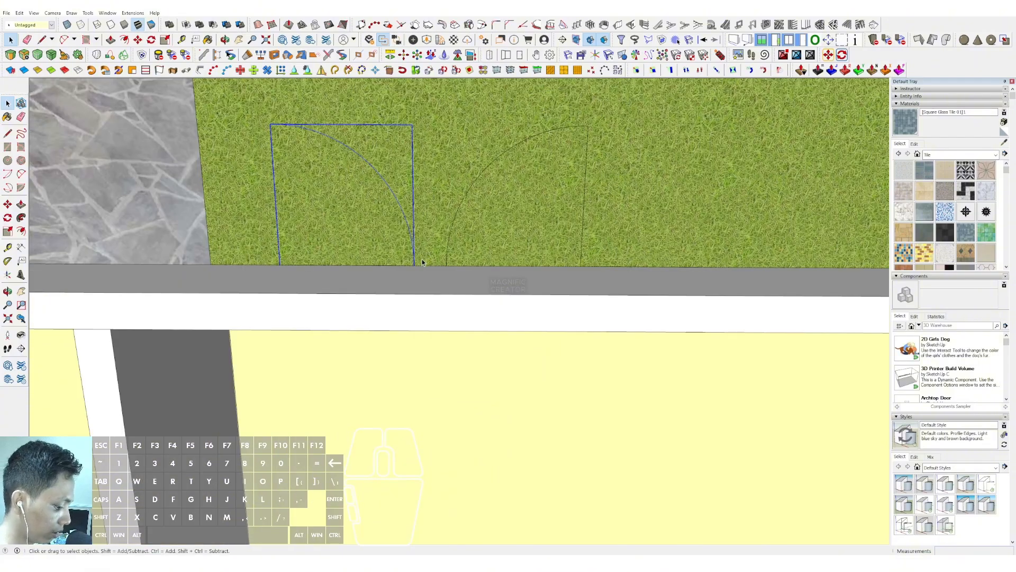
pyautogui.press('m')
pyautogui.click(415, 267)
pyautogui.click(447, 266)
pyautogui.press('space')
# - Copy the double door swing twice along the rear wall on the back lawn, making a row of three pairs
pyautogui.scroll(-6, 461, 211)
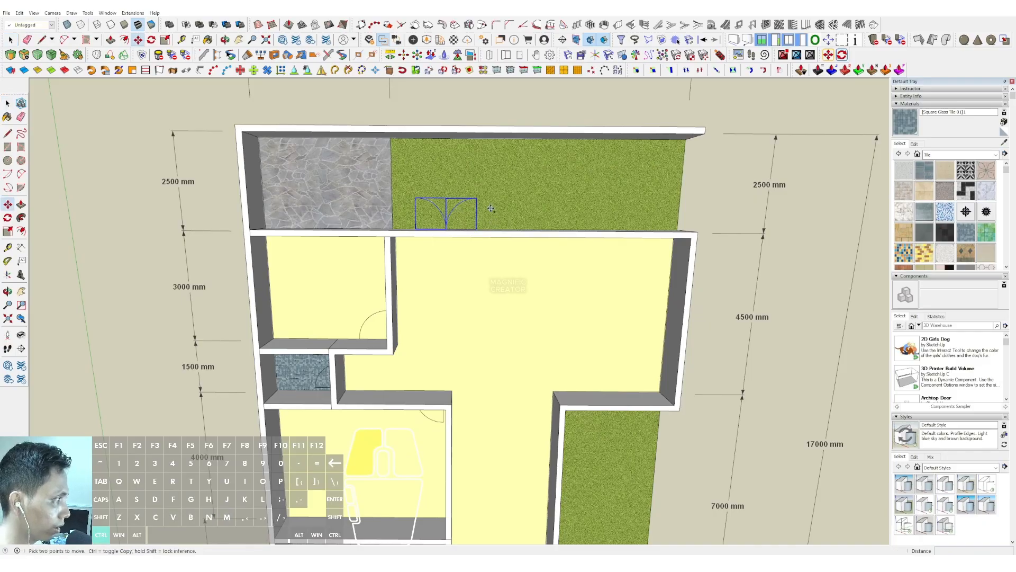
pyautogui.click(491, 208)
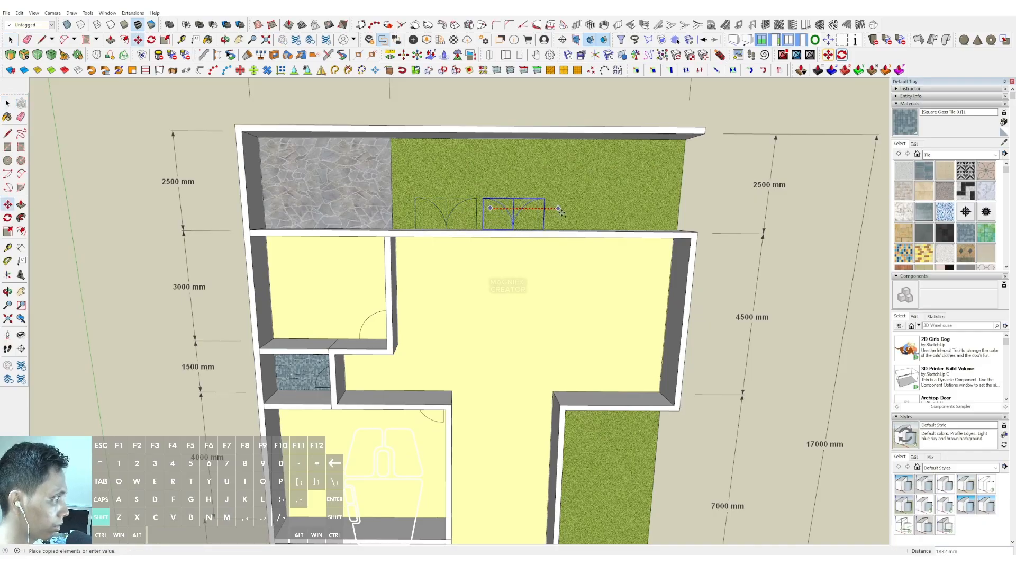
pyautogui.click(631, 188)
pyautogui.press('space')
# - Copy the door swing from the 4000 mm deep room to the lower outer corner of the large hall
pyautogui.scroll(-2, 561, 222)
pyautogui.moveTo(524, 163); pyautogui.dragTo(573, 216, button='middle')
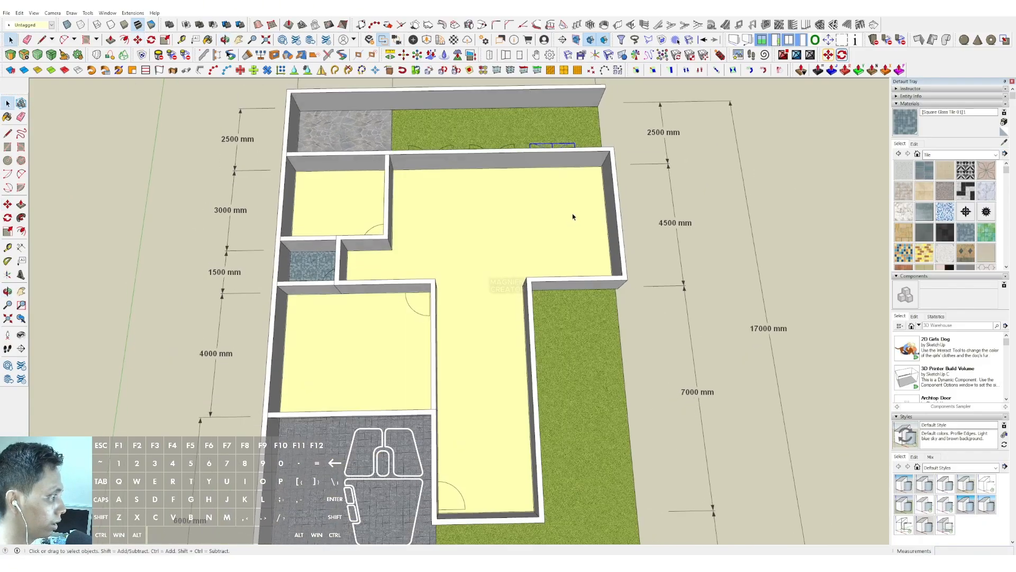
pyautogui.scroll(-2, 526, 241)
pyautogui.moveTo(526, 241); pyautogui.dragTo(525, 292, button='middle')
pyautogui.scroll(3, 437, 317)
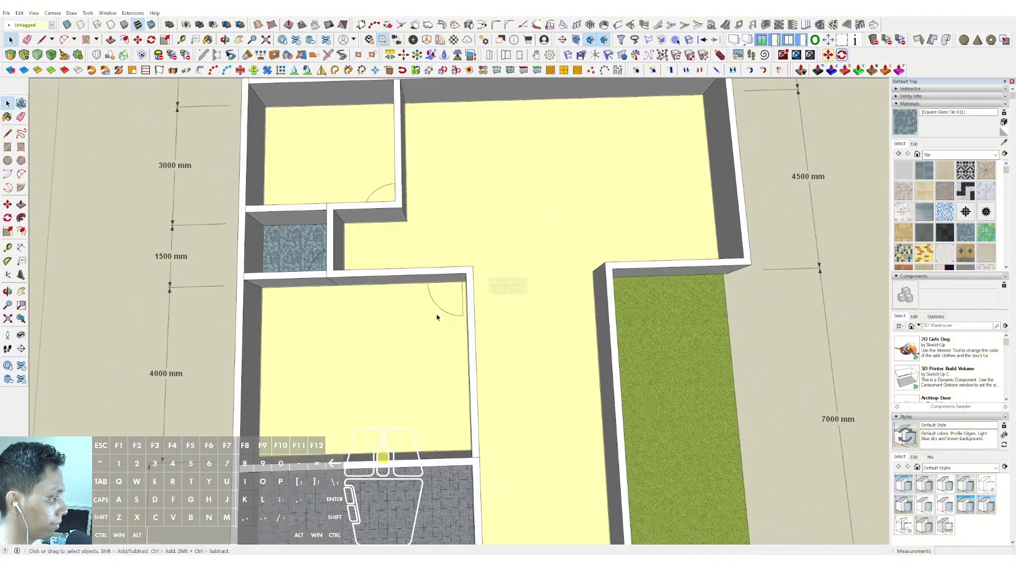
pyautogui.scroll(1, 442, 315)
pyautogui.scroll(1, 465, 300)
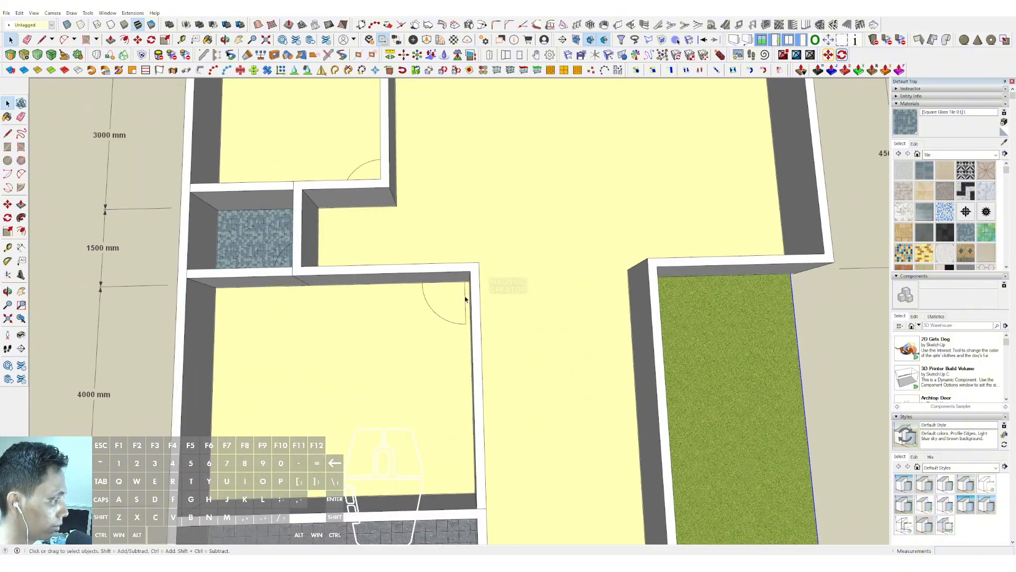
pyautogui.scroll(2, 465, 298)
pyautogui.click(466, 294)
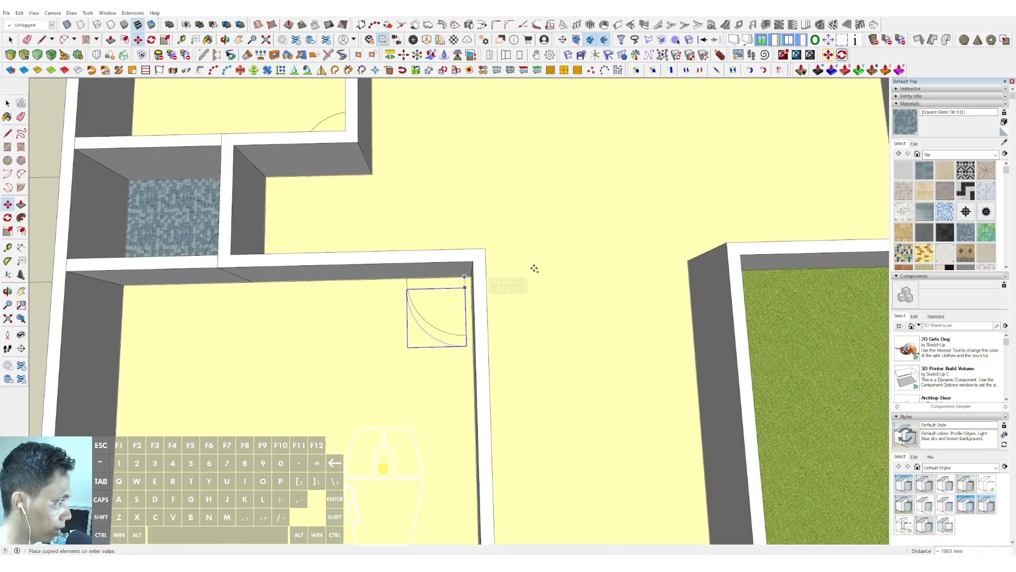
pyautogui.keyDown('shift'); pyautogui.moveTo(840, 220); pyautogui.dragTo(515, 312, button='middle'); pyautogui.keyUp('shift')
pyautogui.click(562, 304)
pyautogui.press('space')
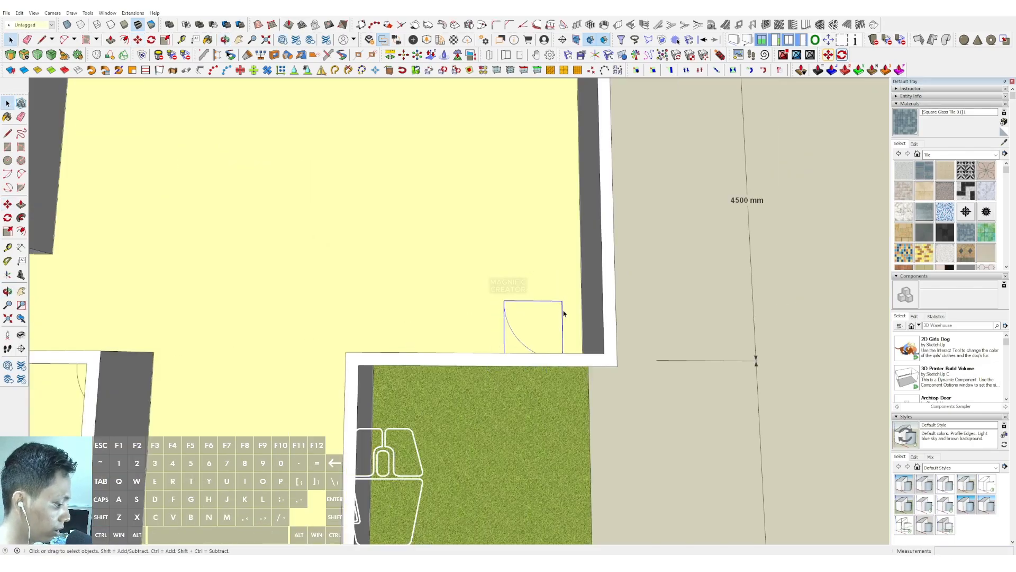
pyautogui.rightClick(563, 318)
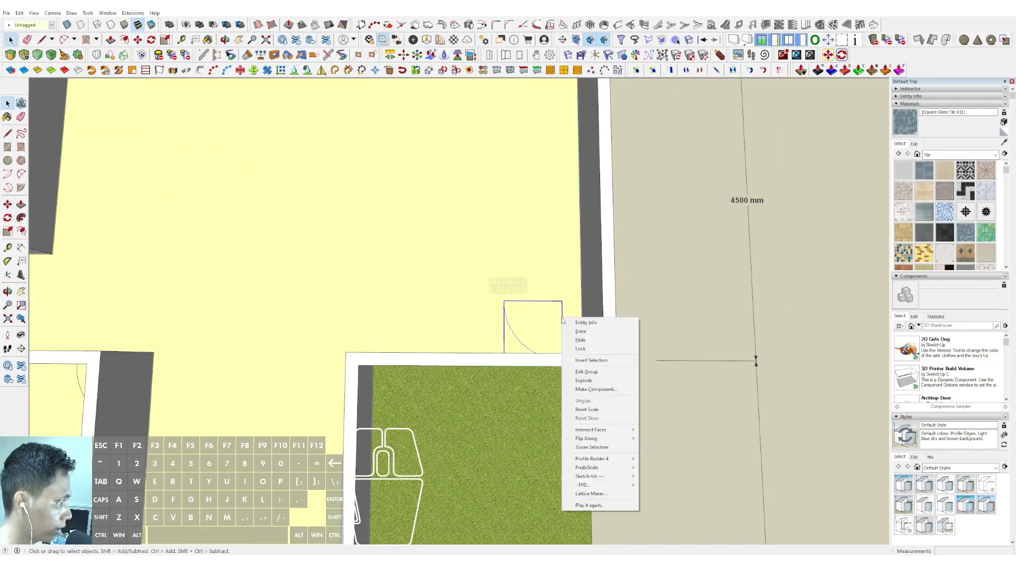
pyautogui.click(595, 439)
pyautogui.click(652, 449)
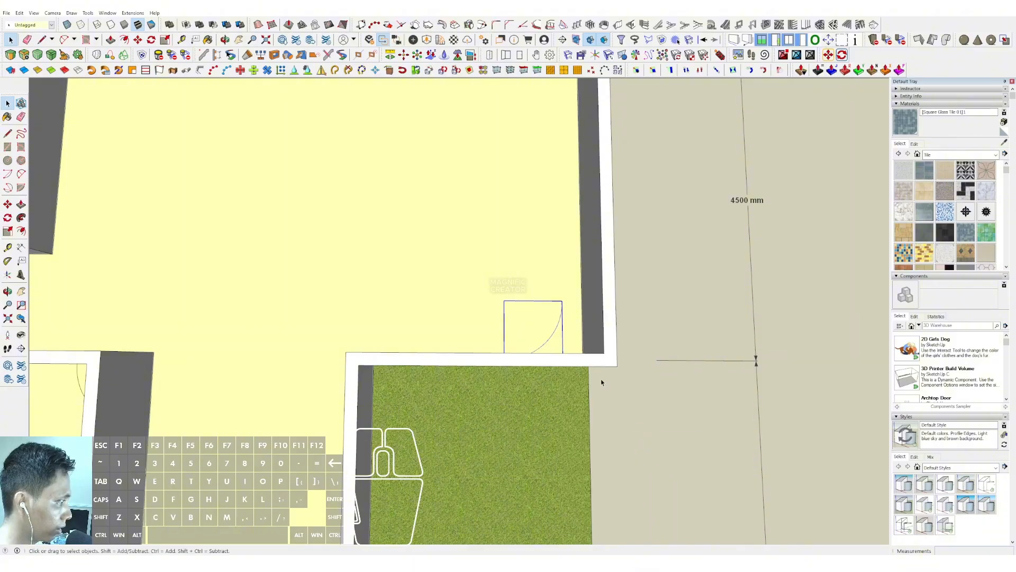
pyautogui.hotkey('ctrl', 'z')
# - Flip the hall's copied door swing along the group's red axis and move it against the lower wall near the outer corner
pyautogui.rightClick(563, 312)
pyautogui.click(647, 431)
pyautogui.scroll(2, 569, 336)
pyautogui.moveTo(567, 336); pyautogui.dragTo(571, 358, button='middle')
pyautogui.press('m')
pyautogui.click(569, 371)
pyautogui.click(566, 367)
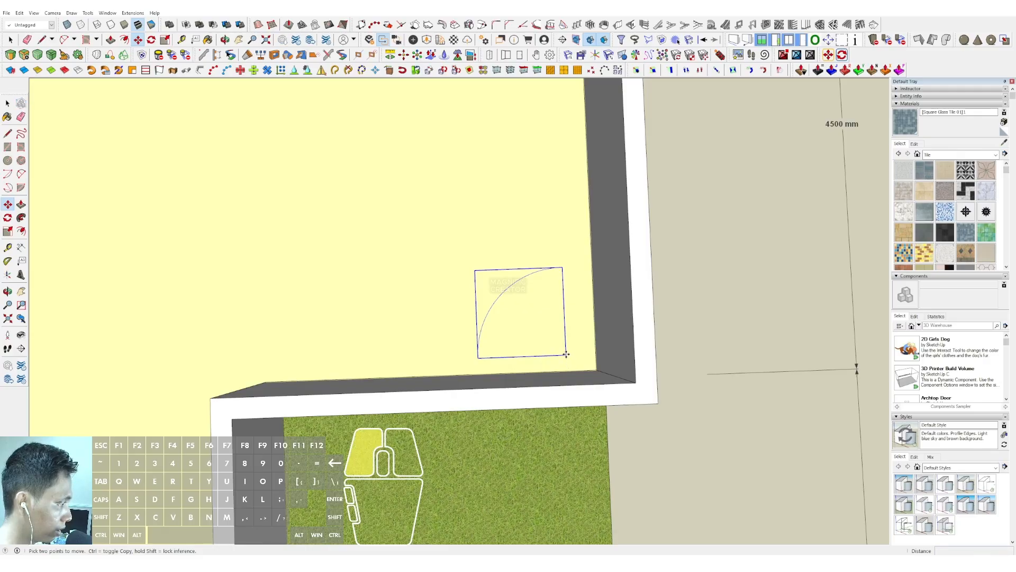
pyautogui.click(584, 365)
pyautogui.press('space')
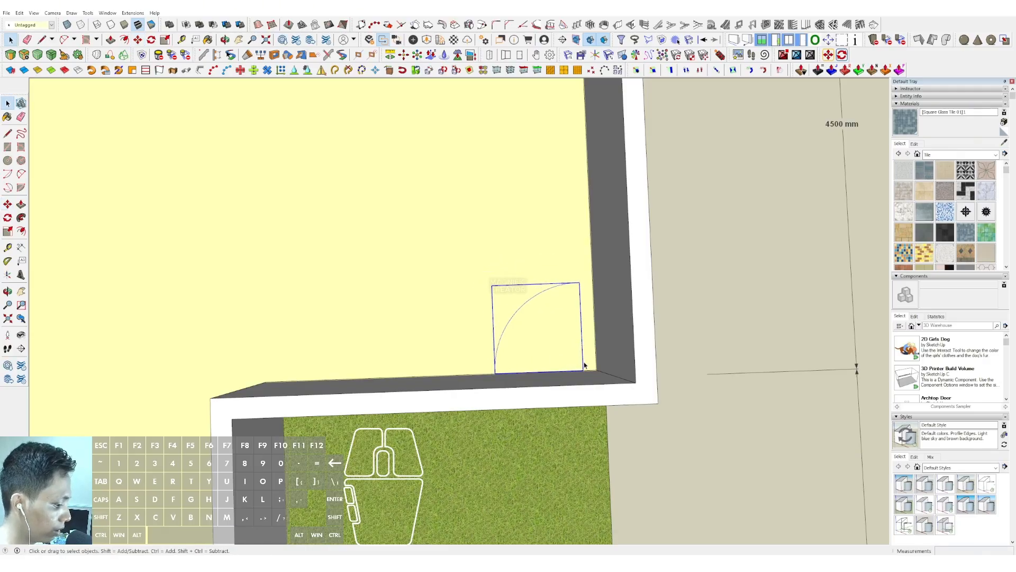
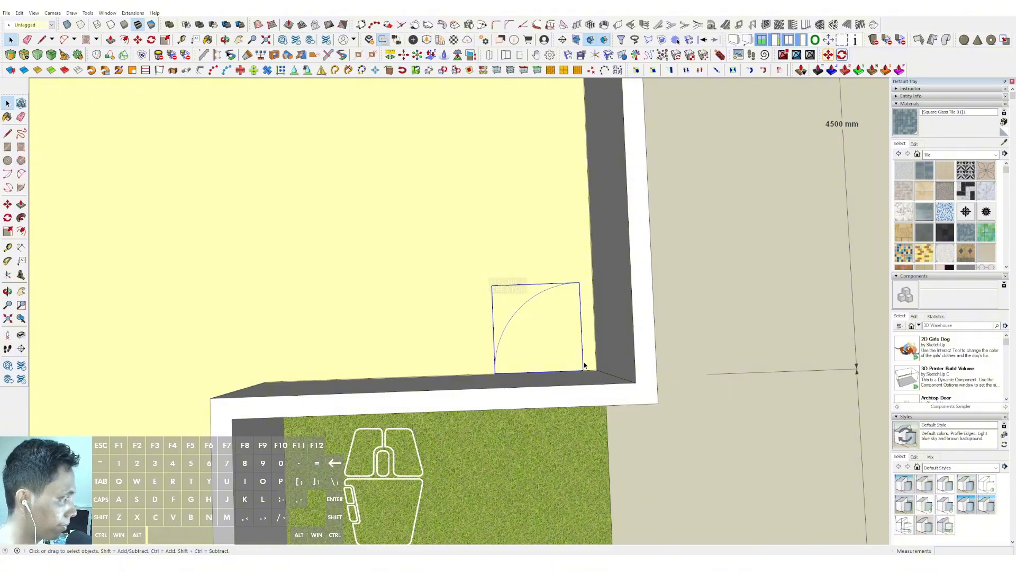
pyautogui.scroll(-6, 445, 270)
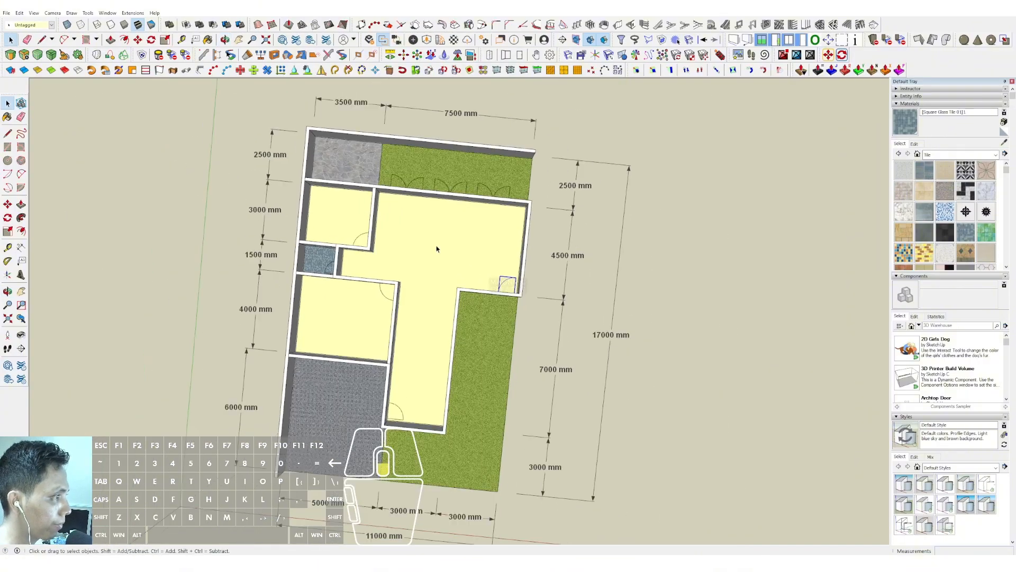
pyautogui.scroll(-5, 437, 249)
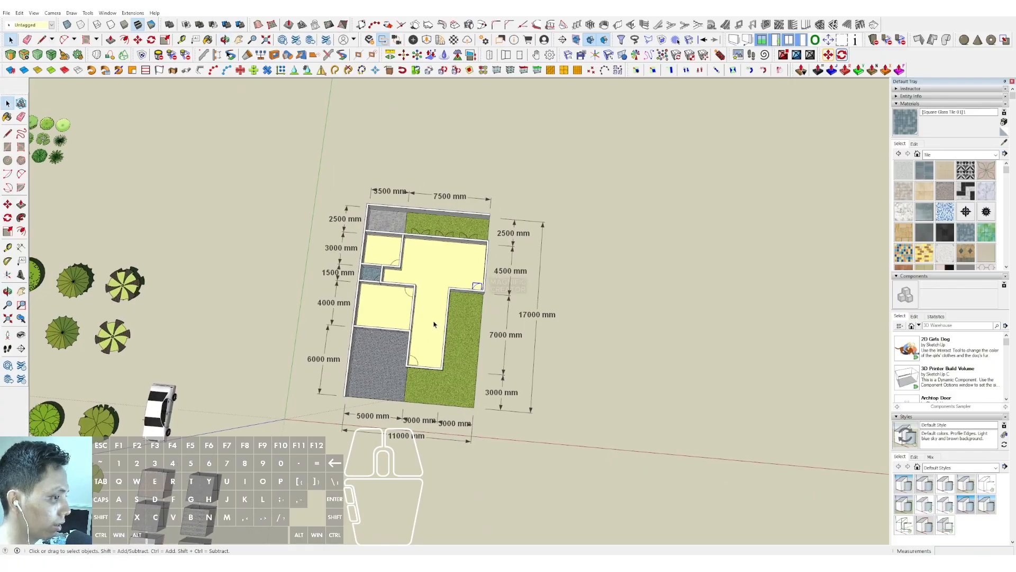
# - Set the model's length unit to meters with a display precision of 0,00 m
pyautogui.scroll(-2, 437, 322)
pyautogui.scroll(3, 454, 317)
pyautogui.moveTo(439, 321); pyautogui.dragTo(431, 343, button='middle')
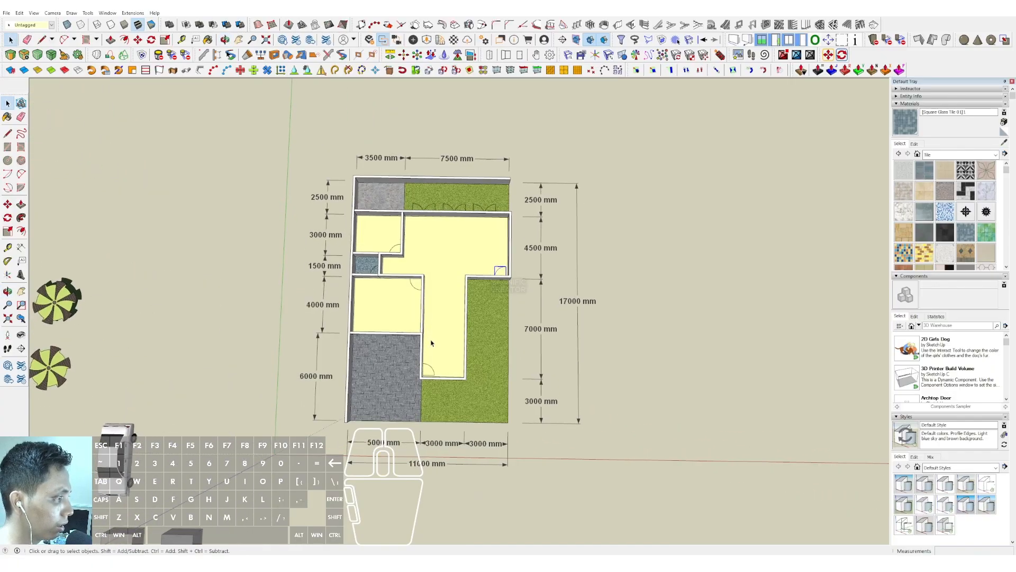
pyautogui.scroll(-1, 425, 332)
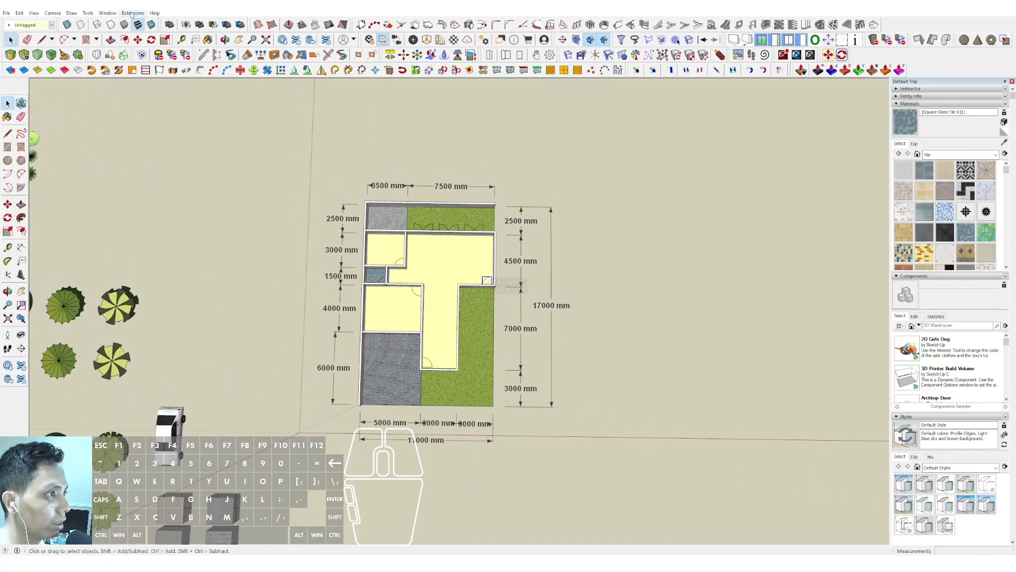
pyautogui.click(107, 13)
pyautogui.click(122, 89)
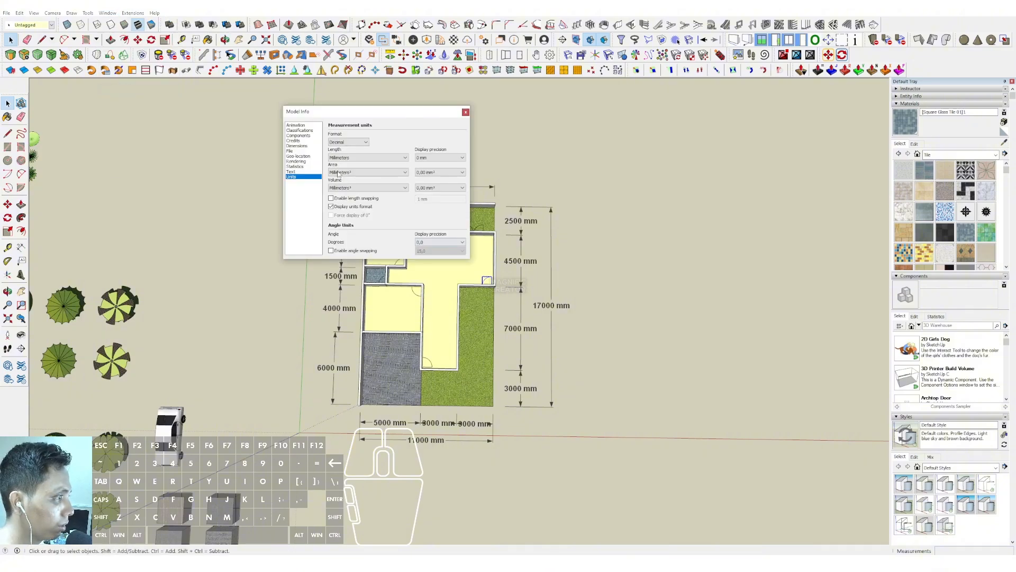
pyautogui.click(344, 159)
pyautogui.click(343, 190)
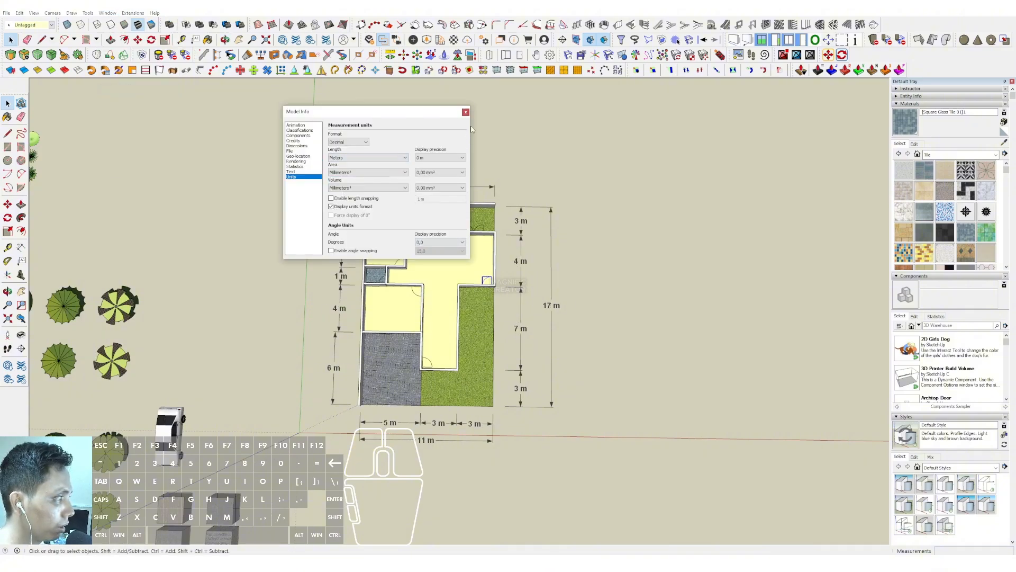
pyautogui.click(430, 177)
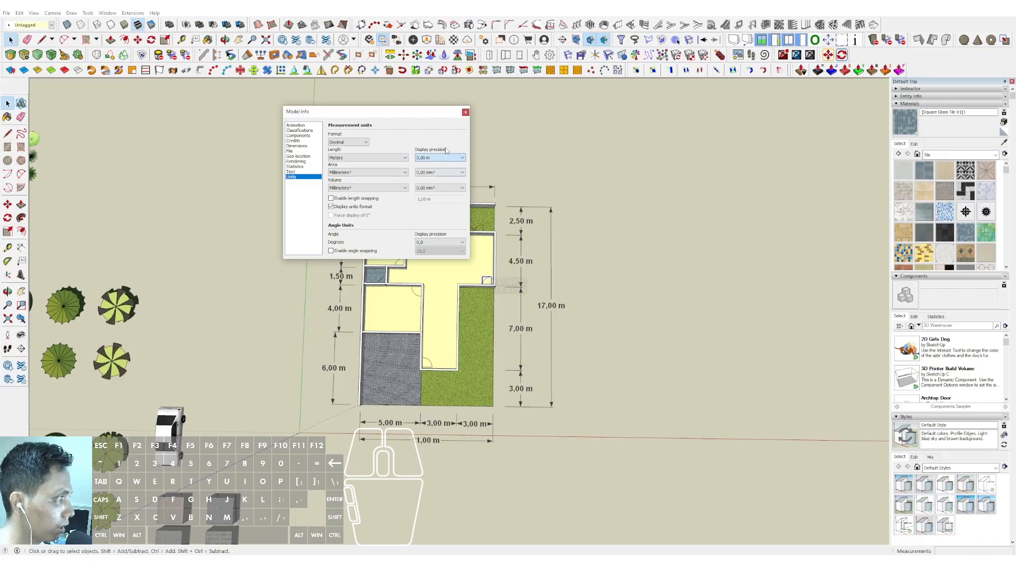
pyautogui.click(465, 113)
# - Copy two plan-view trees from the plant library to the front of the house beside the paved carport
pyautogui.scroll(-3, 601, 265)
pyautogui.scroll(1, 439, 281)
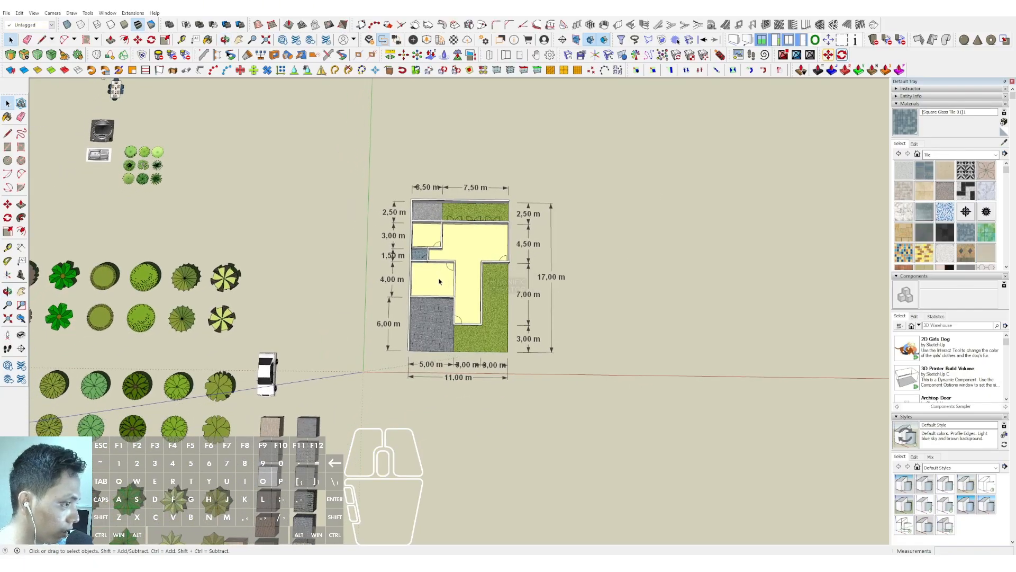
pyautogui.scroll(-2, 439, 282)
pyautogui.scroll(4, 288, 297)
pyautogui.moveTo(290, 296); pyautogui.dragTo(259, 325, button='middle')
pyautogui.moveTo(301, 351); pyautogui.dragTo(71, 346, button='middle')
pyautogui.scroll(1, 303, 320)
pyautogui.press('m')
pyautogui.click(308, 300)
pyautogui.press('shift')
pyautogui.scroll(-2, 71, 346)
pyautogui.scroll(2, 428, 320)
pyautogui.click(418, 330)
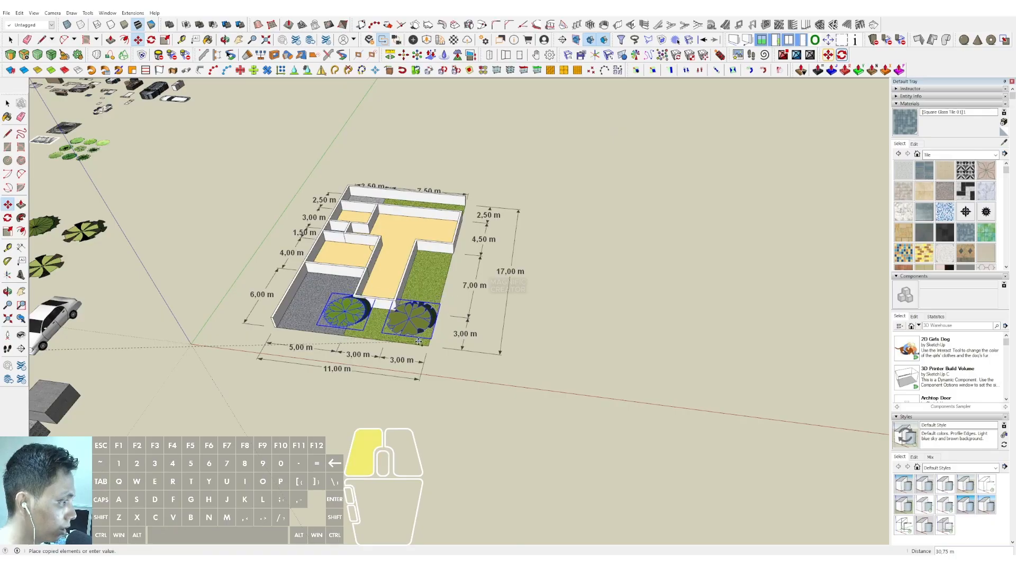
# - Scale down the two copied trees together and move them onto the front lawn
pyautogui.press('space')
pyautogui.scroll(2, 416, 337)
pyautogui.moveTo(410, 353); pyautogui.dragTo(482, 374, button='middle')
pyautogui.press('s')
pyautogui.moveTo(433, 351); pyautogui.dragTo(407, 343)
pyautogui.press('m')
pyautogui.scroll(2, 404, 342)
pyautogui.click(401, 339)
pyautogui.click(455, 383)
pyautogui.press('space')
pyautogui.scroll(-2, 456, 326)
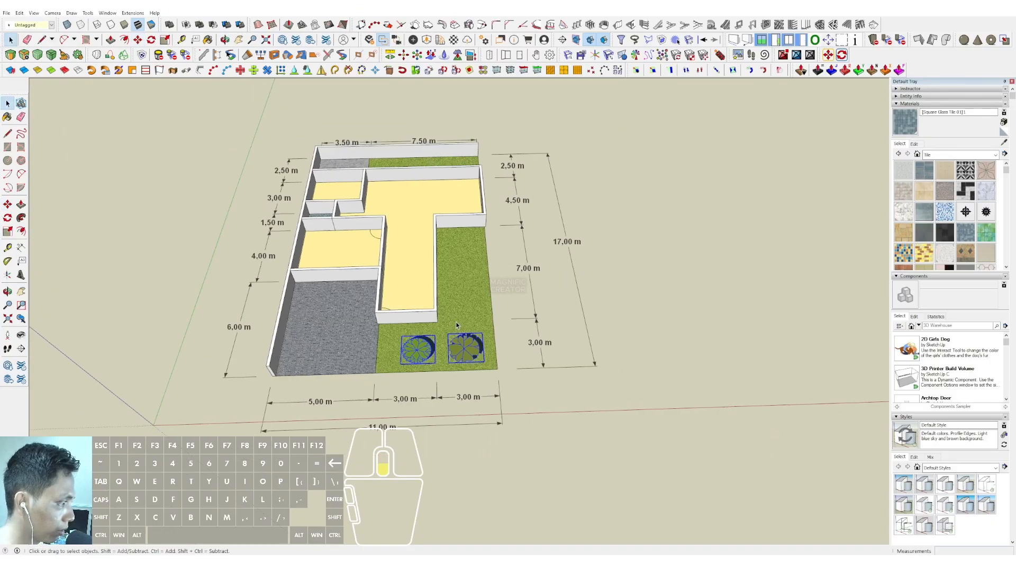
# - Copy the darker tree twice from the front lawn toward the side lawn, forming a staggered cluster
pyautogui.scroll(2, 462, 367)
pyautogui.moveTo(456, 326); pyautogui.dragTo(456, 388, button='middle')
pyautogui.click(463, 373)
pyautogui.press('ctrl')
pyautogui.click(467, 342)
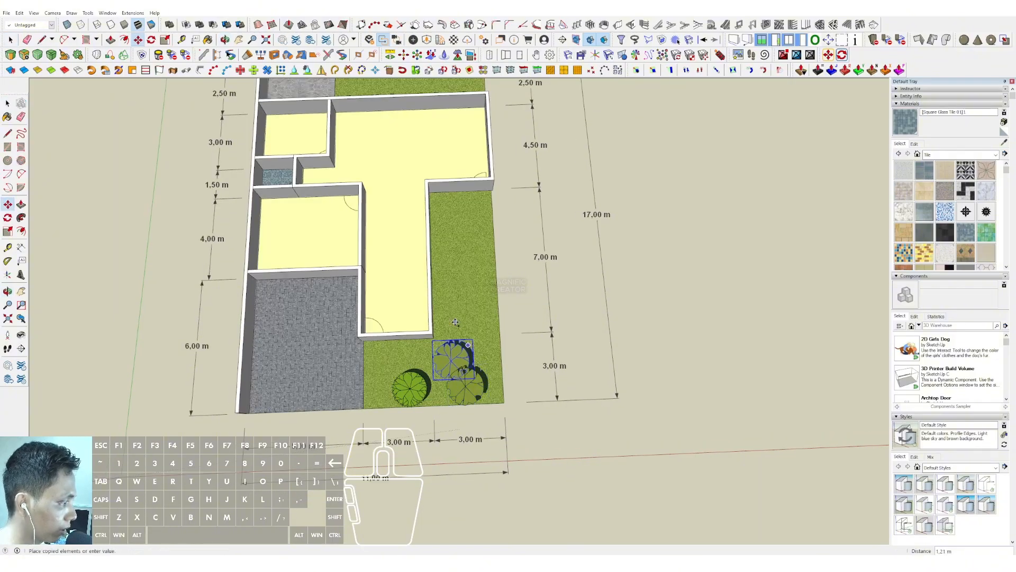
pyautogui.click(469, 300)
pyautogui.press('space')
# - Copy the bright green tree from the front lawn to the upper end of the cluster on the side lawn
pyautogui.click(411, 392)
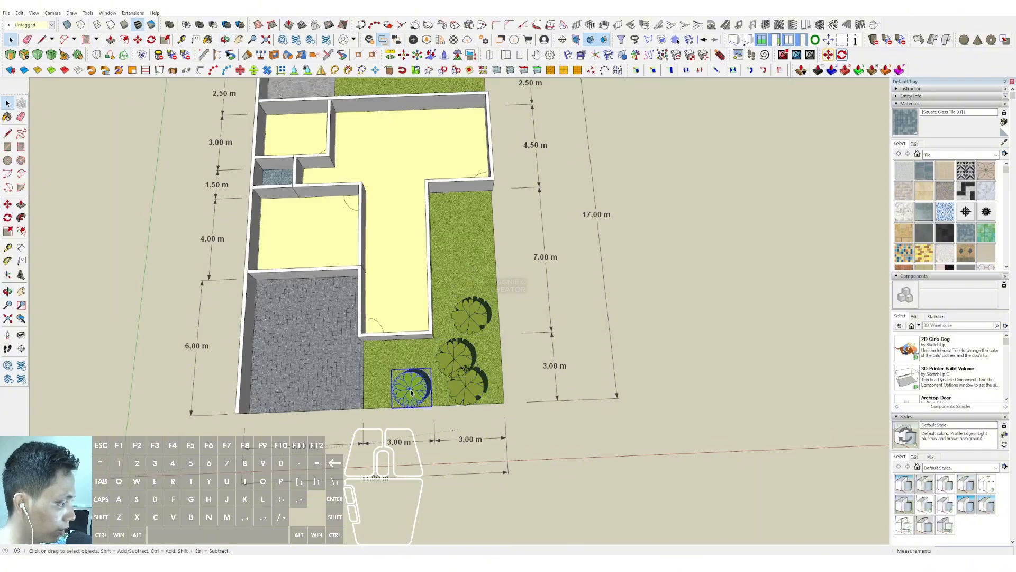
pyautogui.scroll(1, 385, 372)
pyautogui.press('ctrl')
pyautogui.click(385, 373)
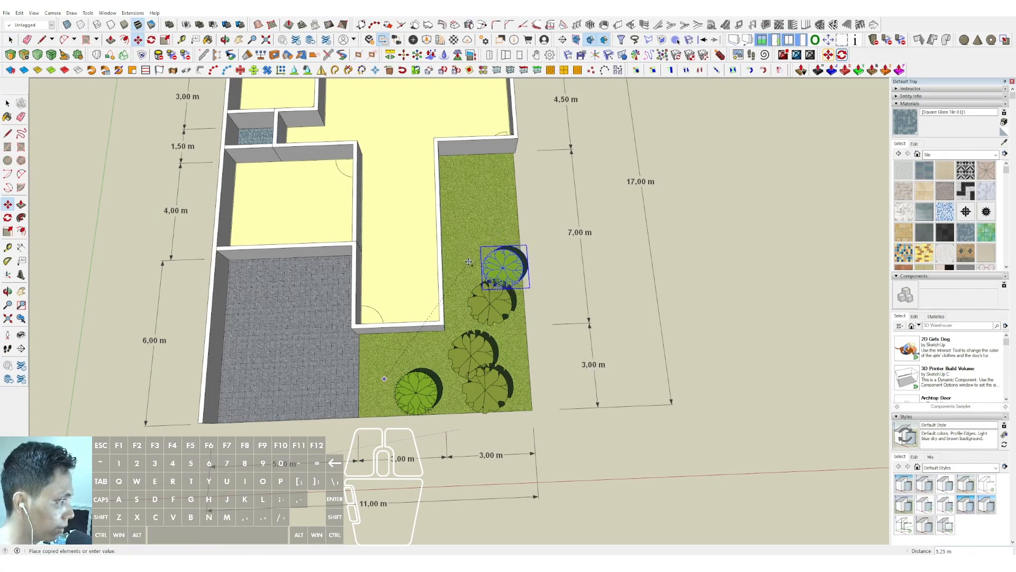
pyautogui.press('ctrl')
pyautogui.click(472, 252)
# - Copy the bright green tree to the outer end of the back lawn and scale it by about 0.73
pyautogui.scroll(-1, 457, 212)
pyautogui.keyDown('shift'); pyautogui.moveTo(454, 206); pyautogui.dragTo(470, 392, button='middle'); pyautogui.keyUp('shift')
pyautogui.scroll(4, 442, 185)
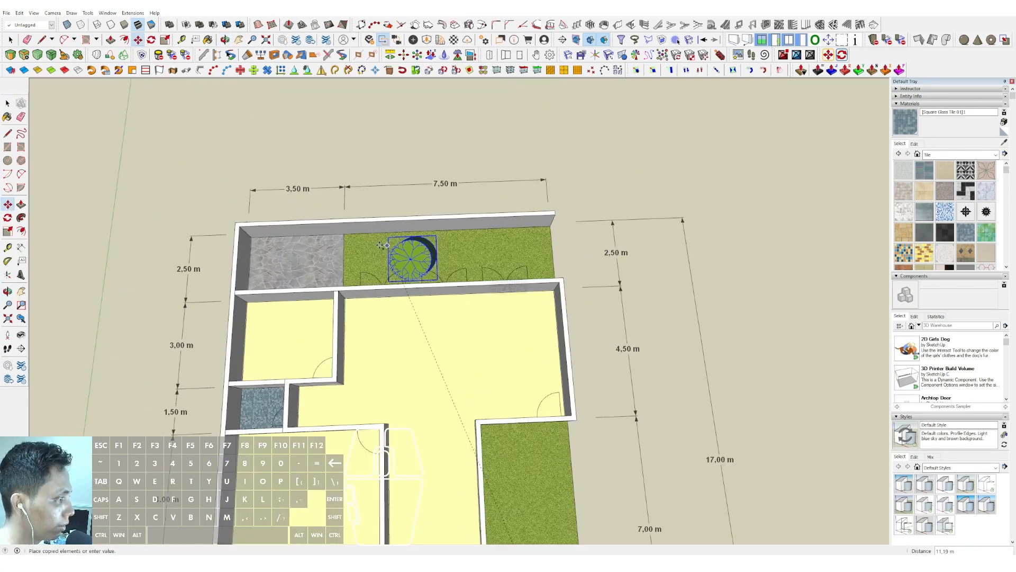
pyautogui.press('s')
pyautogui.moveTo(499, 273); pyautogui.dragTo(510, 261)
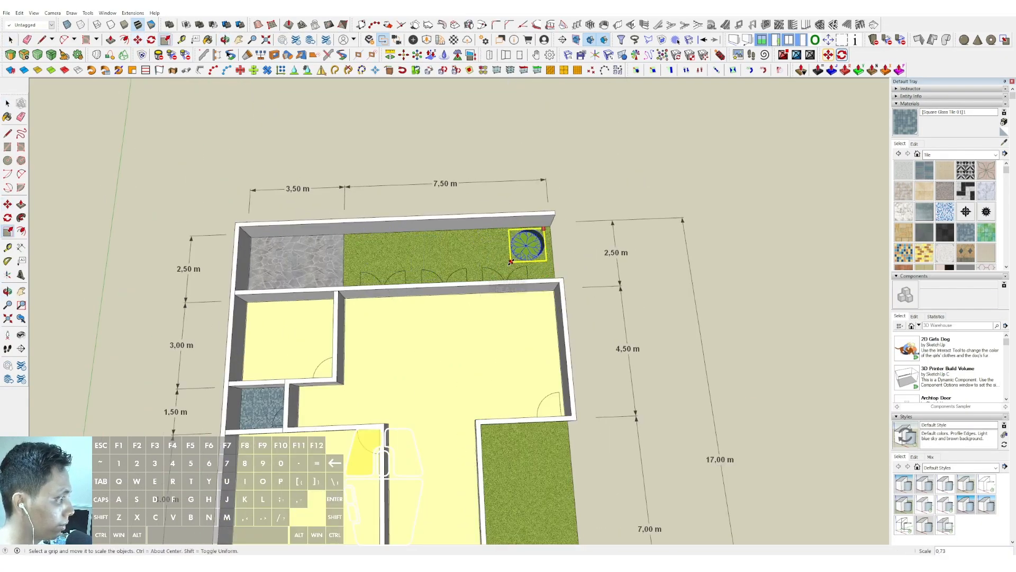
# - Copy the small tree along the rear wall, making a cluster of three and an overlapping pair near the stone paving
pyautogui.press('space')
pyautogui.scroll(2, 506, 261)
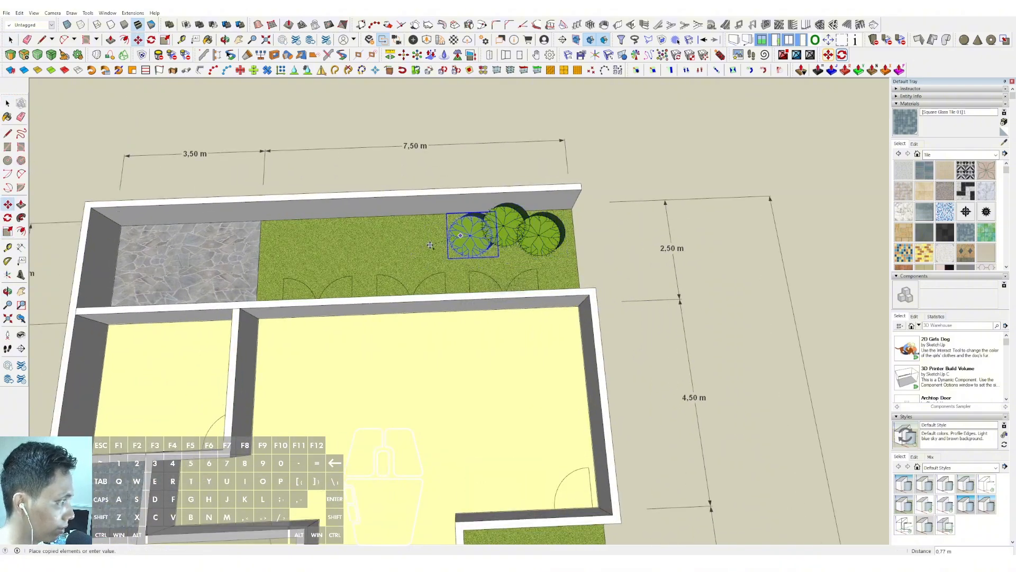
pyautogui.click(304, 241)
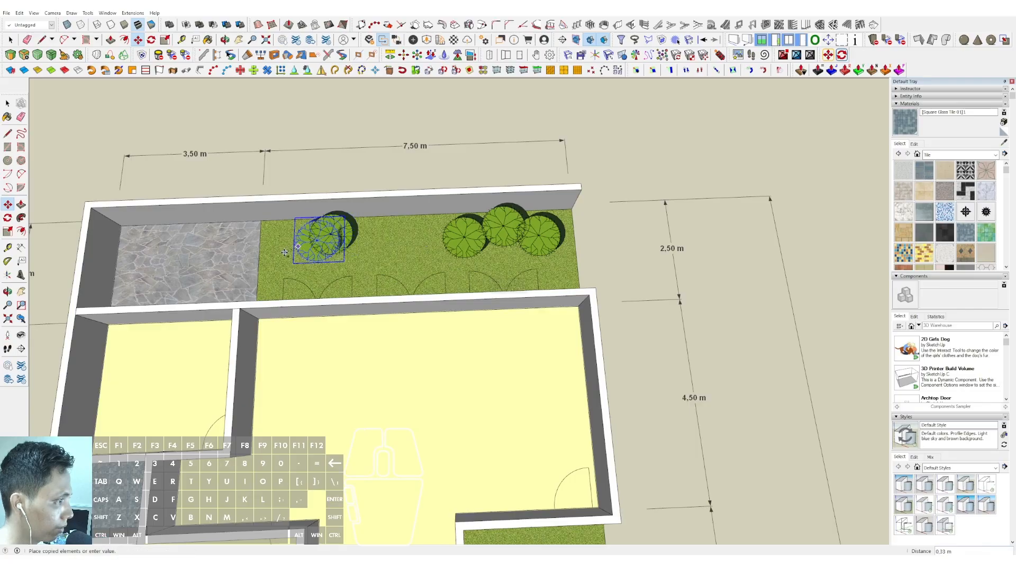
pyautogui.press('space')
# - Copy the white car from the object library onto the paved carport
pyautogui.scroll(-6, 451, 255)
pyautogui.keyDown('shift'); pyautogui.moveTo(455, 374); pyautogui.dragTo(452, 367, button='middle'); pyautogui.keyUp('shift')
pyautogui.scroll(-8, 439, 330)
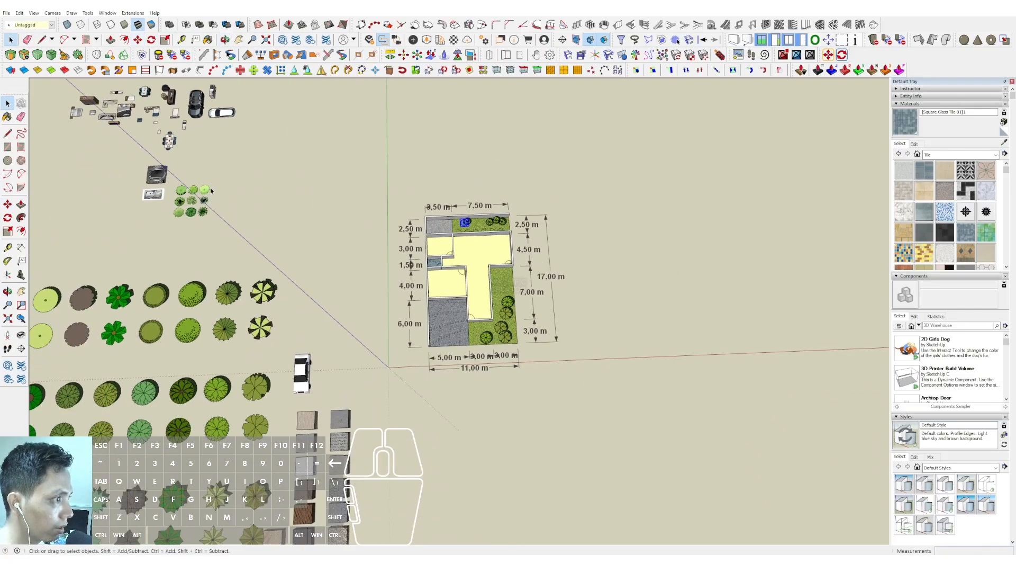
pyautogui.scroll(3, 211, 190)
pyautogui.press('m')
pyautogui.press('ctrl')
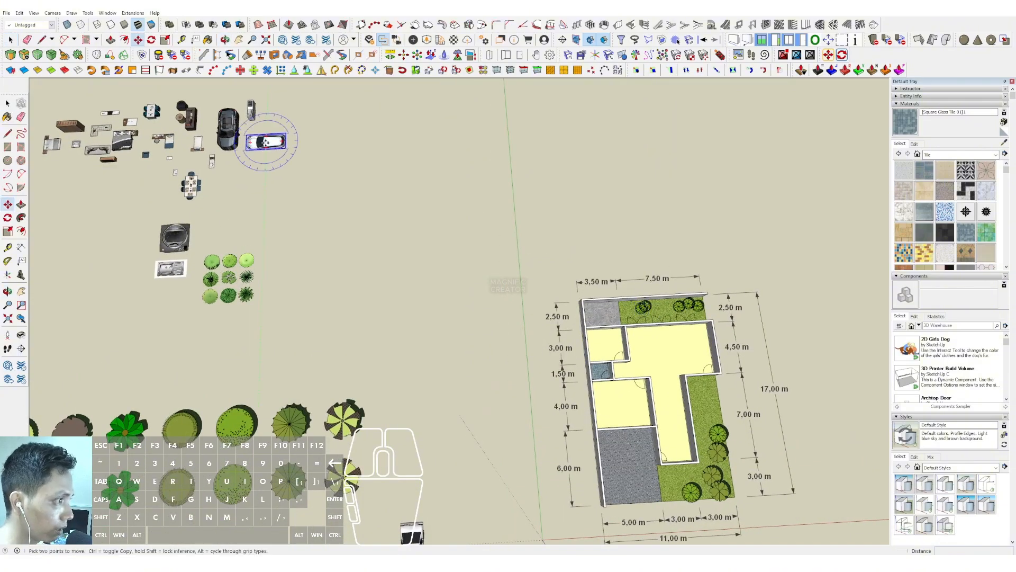
pyautogui.click(266, 147)
pyautogui.scroll(-2, 371, 185)
pyautogui.scroll(2, 563, 411)
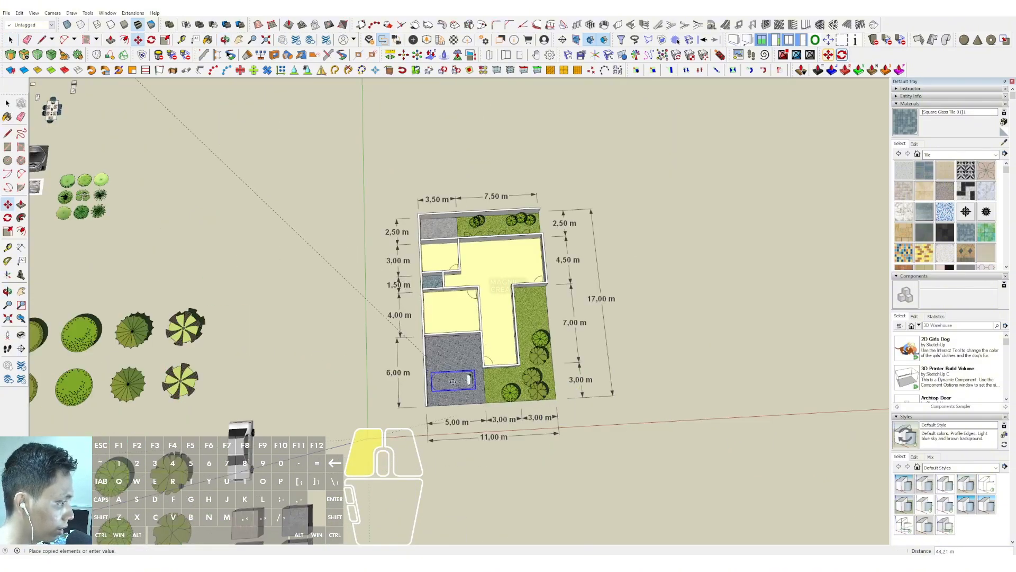
pyautogui.click(453, 381)
pyautogui.press('space')
# - Turn the white car to face the street and move it into the carport's outer front corner
pyautogui.moveTo(453, 381); pyautogui.dragTo(449, 244, button='middle')
pyautogui.scroll(6, 420, 380)
pyautogui.press('m')
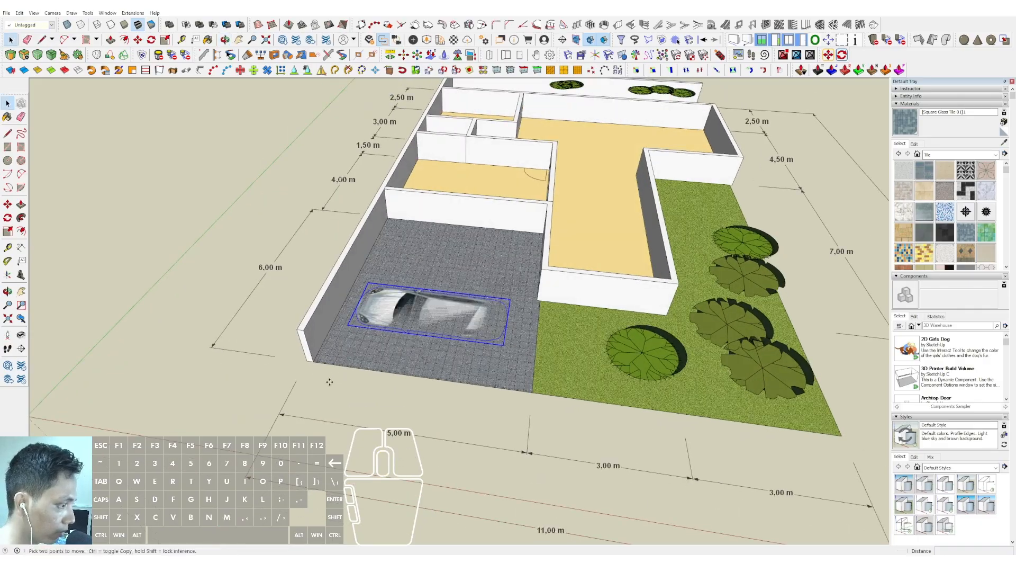
pyautogui.click(313, 358)
pyautogui.press('space')
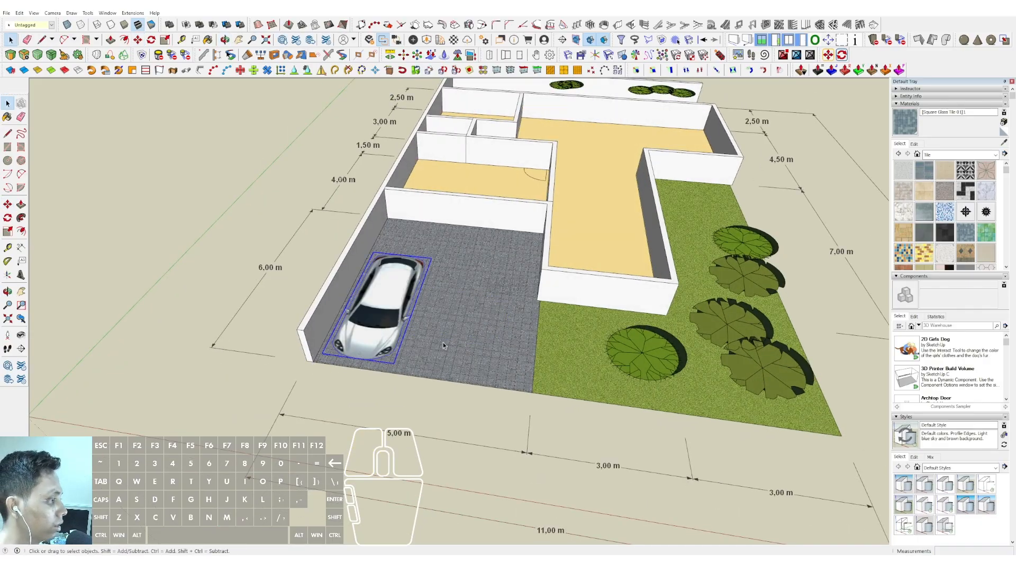
# - Scale up the white car from its inner rear corner to fill more of the carport
pyautogui.moveTo(452, 274); pyautogui.dragTo(481, 338, button='middle')
pyautogui.press('s')
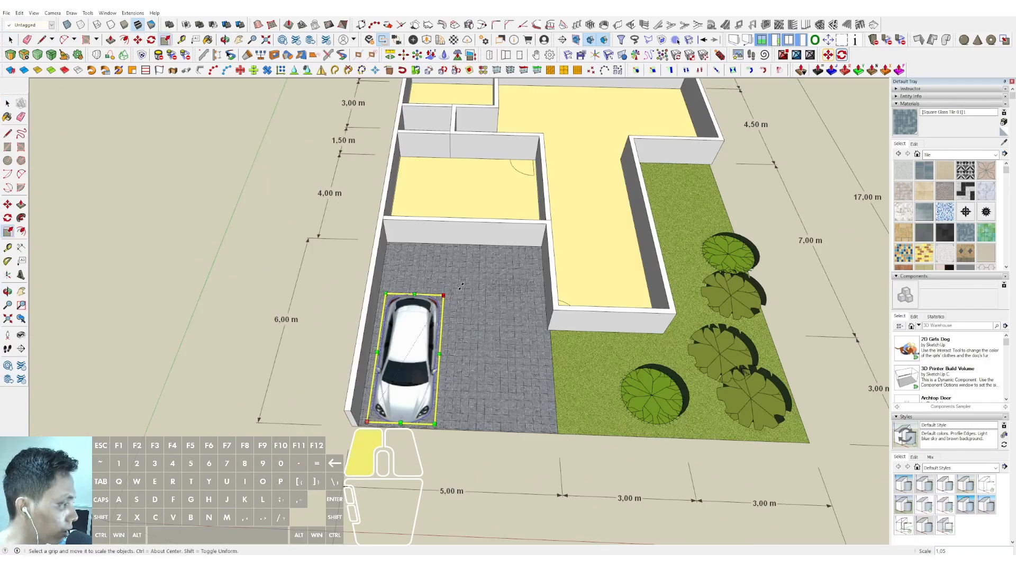
pyautogui.moveTo(462, 285); pyautogui.dragTo(493, 272)
pyautogui.press('space')
# - Check the car's length with a temporary Line measurement, and scale the car down slightly
pyautogui.moveTo(479, 288); pyautogui.dragTo(414, 413, button='middle')
pyautogui.press('d')
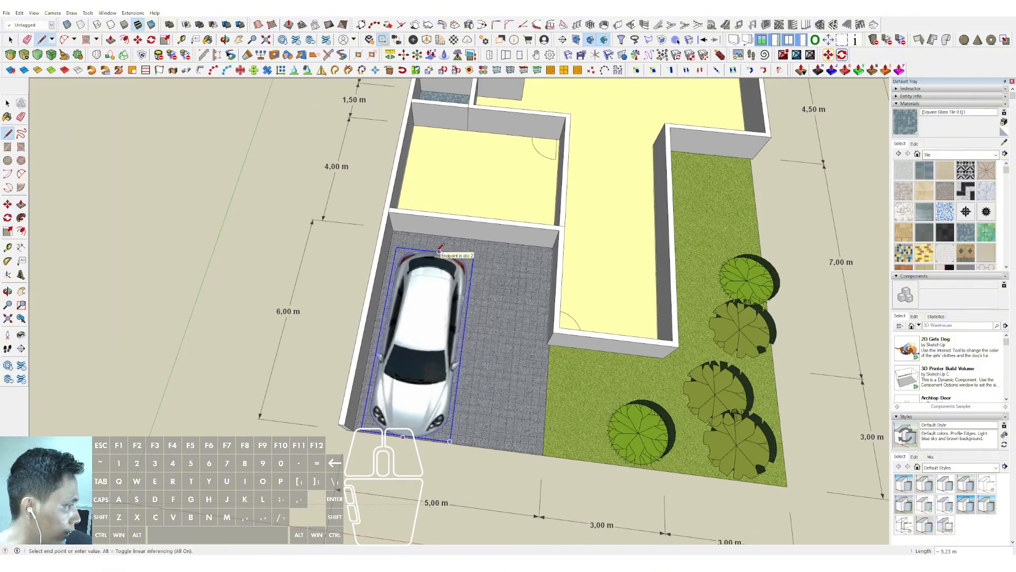
pyautogui.press('space')
pyautogui.scroll(-4, 451, 331)
pyautogui.press('s')
pyautogui.moveTo(466, 279); pyautogui.dragTo(462, 283)
pyautogui.press('space')
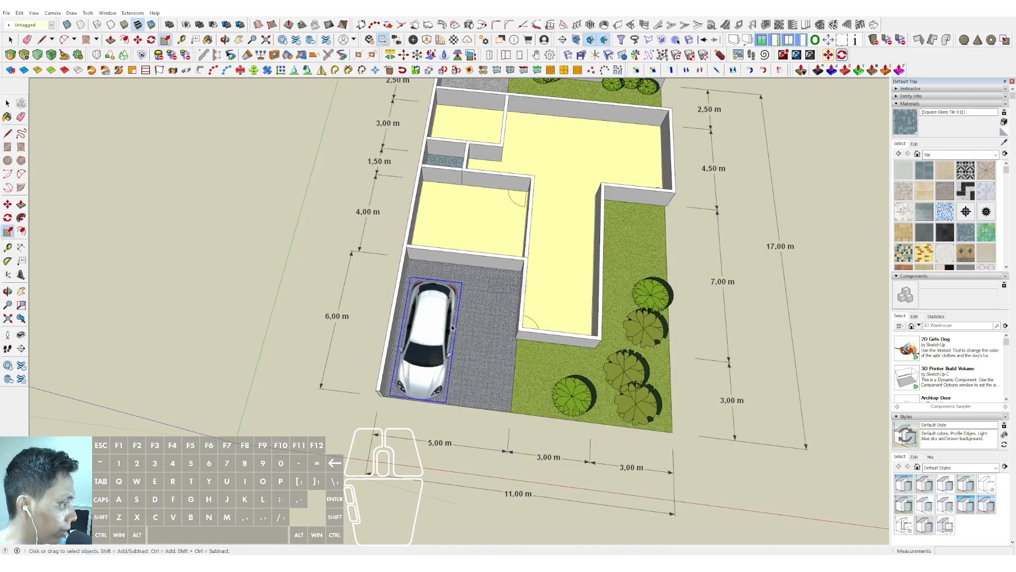
# - Look over the whole floor plan from above and the library of plants, cars and furniture beside it
pyautogui.press('F1')
pyautogui.keyDown('shift'); pyautogui.moveTo(462, 401); pyautogui.dragTo(462, 387, button='middle'); pyautogui.keyUp('shift')
pyautogui.scroll(-3, 462, 387)
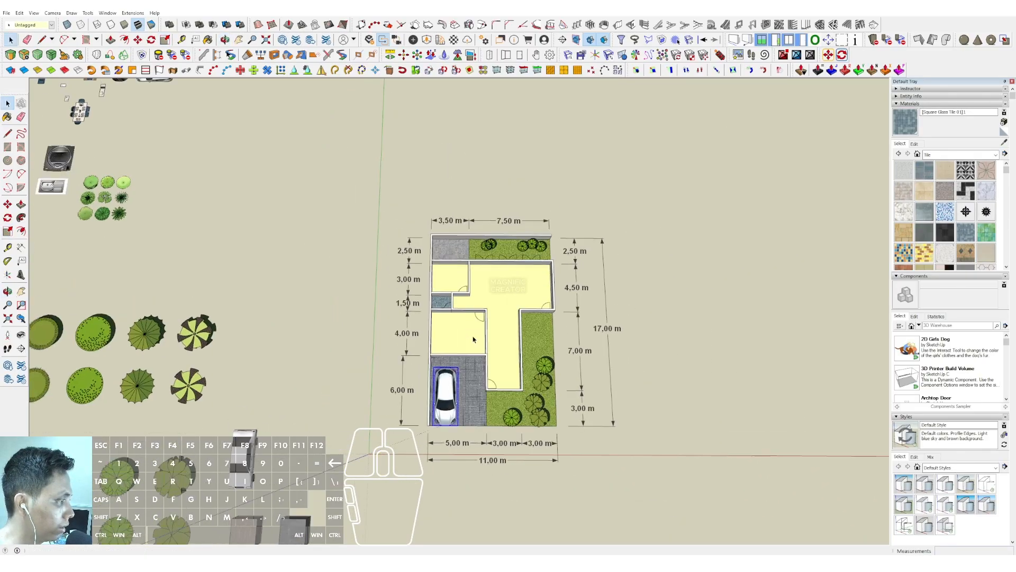
pyautogui.scroll(5, 481, 346)
pyautogui.scroll(-3, 466, 338)
pyautogui.scroll(-4, 466, 337)
pyautogui.keyDown('shift'); pyautogui.moveTo(458, 336); pyautogui.dragTo(480, 325, button='middle'); pyautogui.keyUp('shift')
pyautogui.scroll(-1, 480, 325)
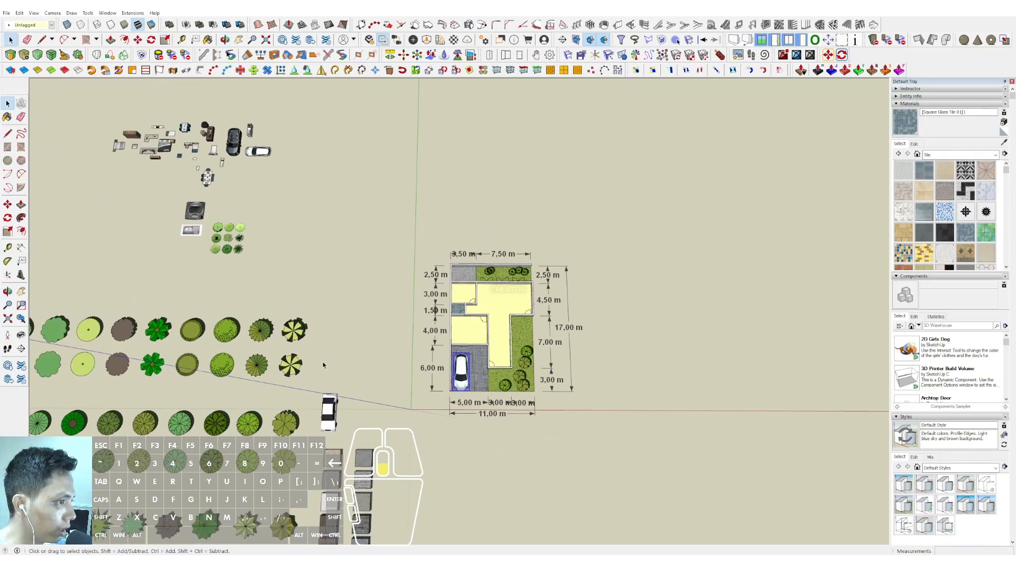
pyautogui.keyDown('shift'); pyautogui.moveTo(231, 294); pyautogui.dragTo(237, 312, button='middle'); pyautogui.keyUp('shift')
pyautogui.scroll(3, 491, 313)
pyautogui.keyDown('shift'); pyautogui.moveTo(491, 313); pyautogui.dragTo(523, 338, button='middle'); pyautogui.keyUp('shift')
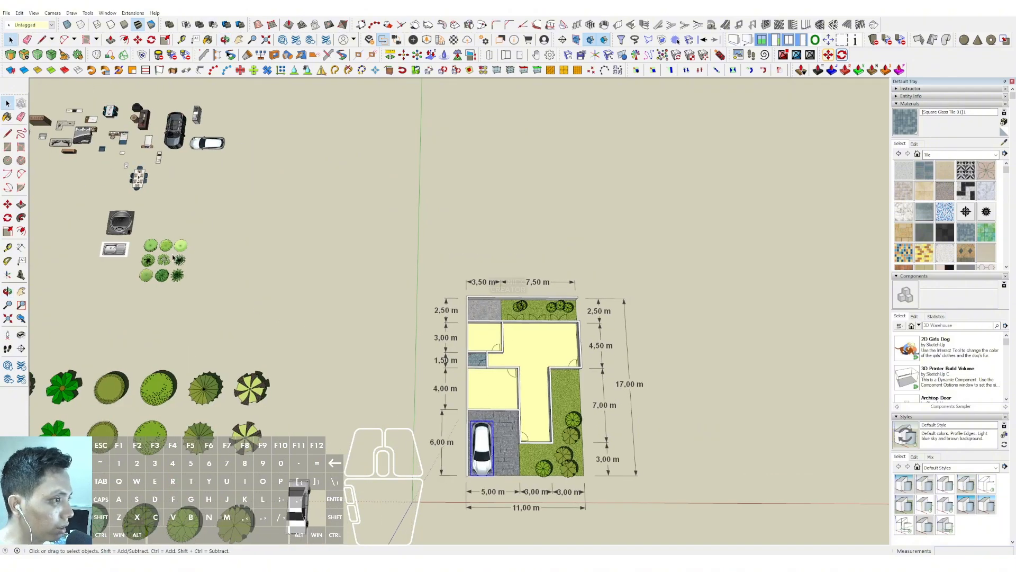
# - Copy the six-seat dining table set from the furniture library into the outer part of the large hall
pyautogui.keyDown('shift'); pyautogui.moveTo(159, 193); pyautogui.dragTo(283, 239, button='middle'); pyautogui.keyUp('shift')
pyautogui.scroll(6, 284, 239)
pyautogui.click(284, 240)
pyautogui.scroll(3, 284, 240)
pyautogui.press('m')
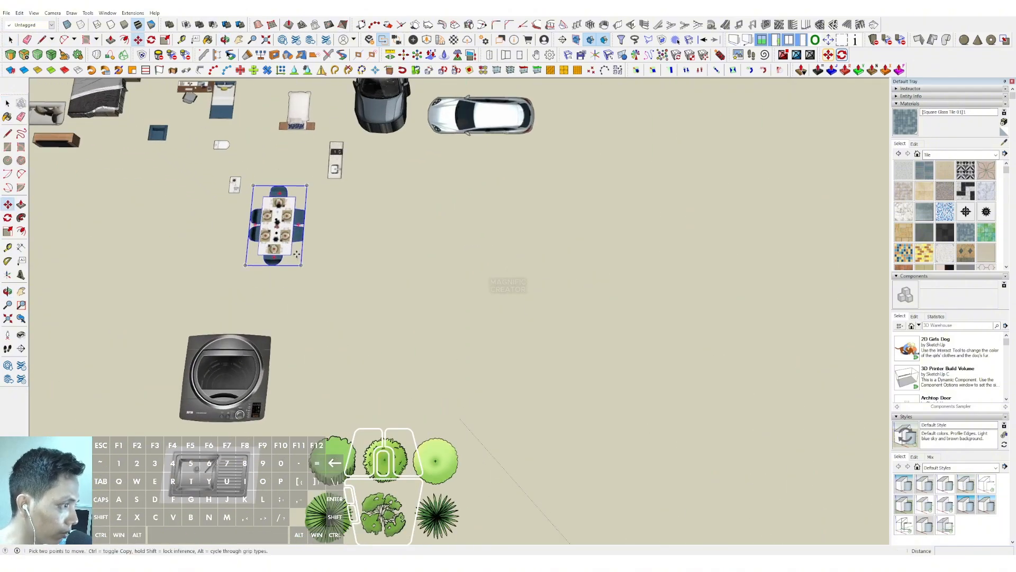
pyautogui.scroll(-4, 337, 232)
pyautogui.scroll(-2, 432, 280)
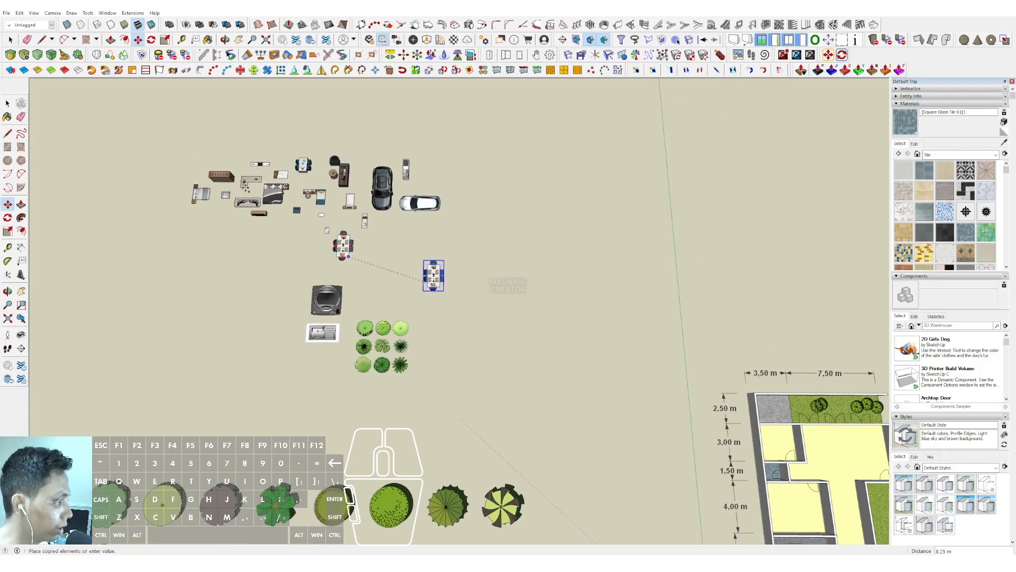
pyautogui.keyDown('shift'); pyautogui.moveTo(731, 405); pyautogui.dragTo(371, 245, button='middle'); pyautogui.keyUp('shift')
pyautogui.scroll(1, 487, 299)
pyautogui.scroll(2, 498, 303)
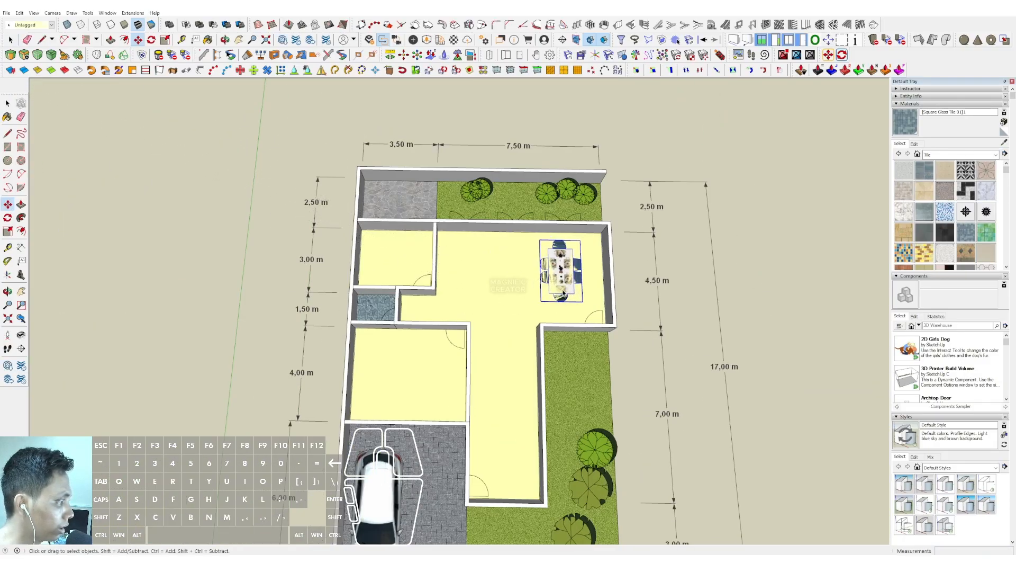
# - Rotate the dining table set 90 degrees in the hall
pyautogui.scroll(2, 561, 285)
pyautogui.press('q')
pyautogui.click(521, 286)
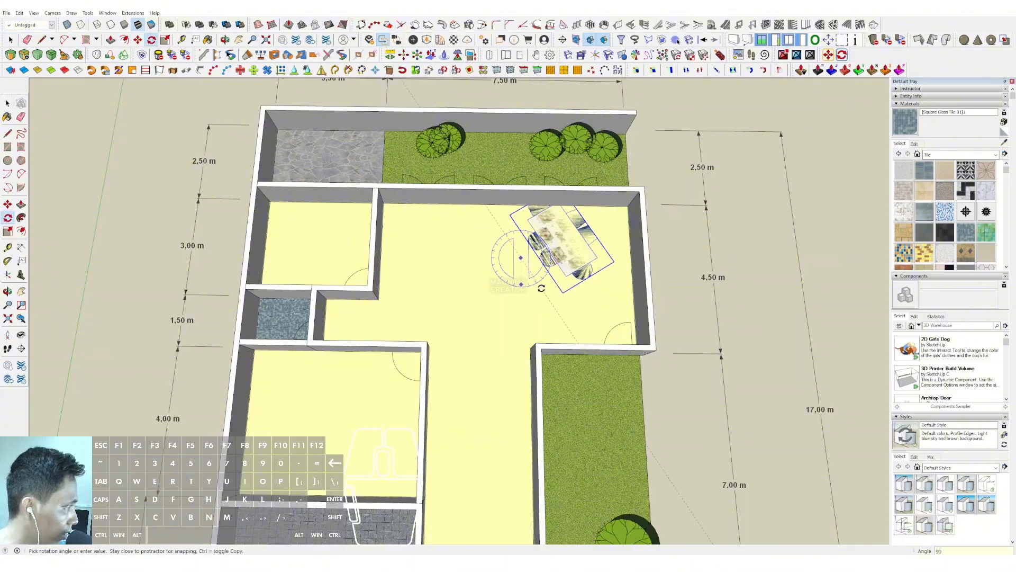
pyautogui.press('Return')
# - Move the dining table set away from the hall's rear wall and raise it slightly above the floor
pyautogui.moveTo(542, 290); pyautogui.dragTo(521, 329, button='middle')
pyautogui.press('space')
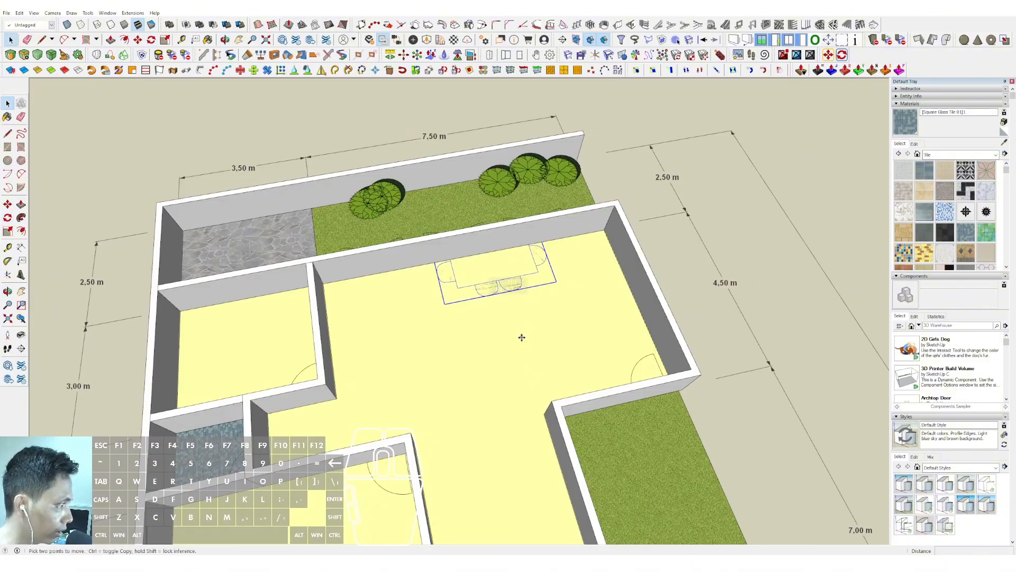
pyautogui.click(521, 337)
pyautogui.click(585, 365)
pyautogui.scroll(2, 606, 243)
pyautogui.moveTo(553, 283); pyautogui.dragTo(618, 328, button='middle')
pyautogui.click(580, 217)
pyautogui.click(580, 212)
pyautogui.press('space')
# - Copy the toilet from the furniture library into the small tiled bathroom
pyautogui.scroll(-8, 454, 322)
pyautogui.scroll(-4, 490, 304)
pyautogui.scroll(8, 317, 215)
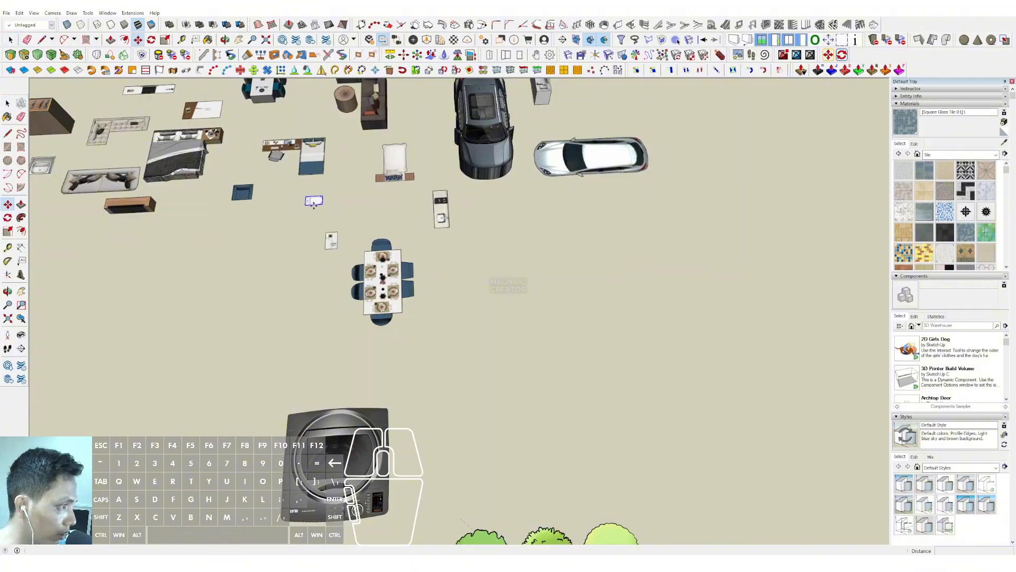
pyautogui.scroll(-6, 409, 234)
pyautogui.keyDown('shift'); pyautogui.moveTo(572, 290); pyautogui.dragTo(295, 213, button='middle'); pyautogui.keyUp('shift')
pyautogui.keyDown('shift'); pyautogui.moveTo(587, 304); pyautogui.dragTo(344, 265, button='middle'); pyautogui.keyUp('shift')
pyautogui.scroll(3, 483, 393)
pyautogui.scroll(3, 482, 393)
pyautogui.click(462, 378)
pyautogui.press('space')
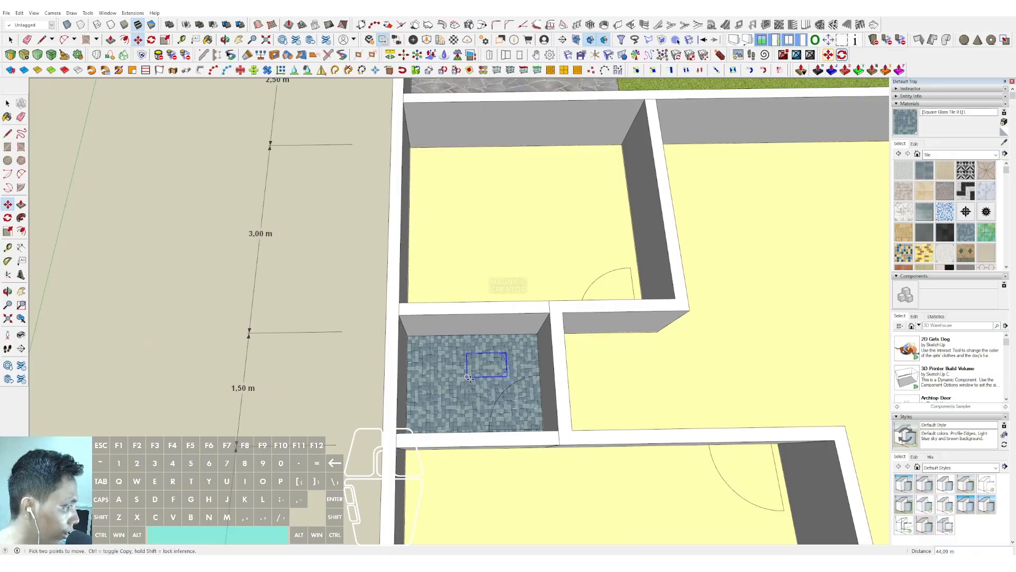
# - Raise the toilet about 0.15 m above the bathroom's tiled floor
pyautogui.scroll(4, 451, 337)
pyautogui.press('m')
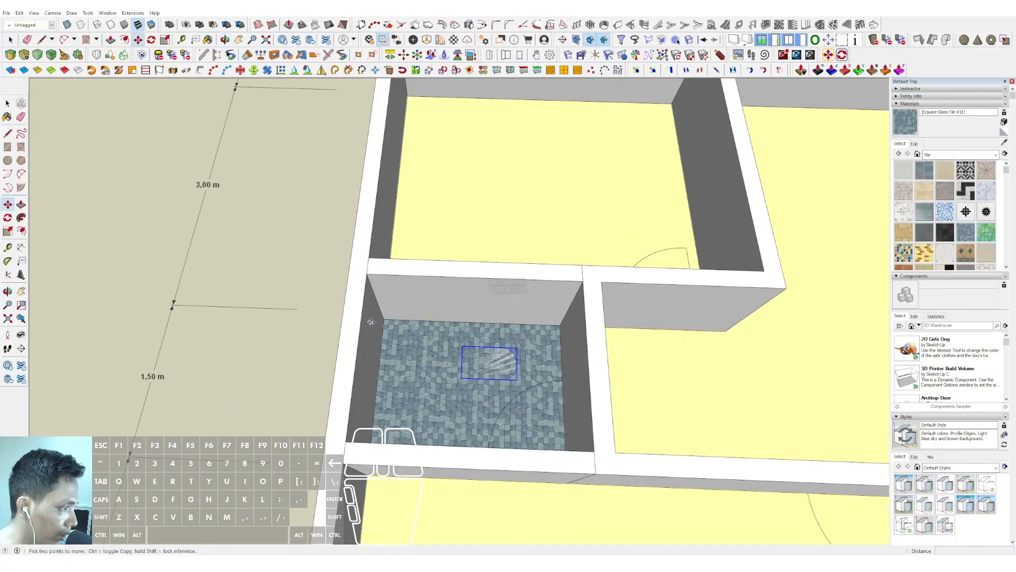
pyautogui.click(383, 318)
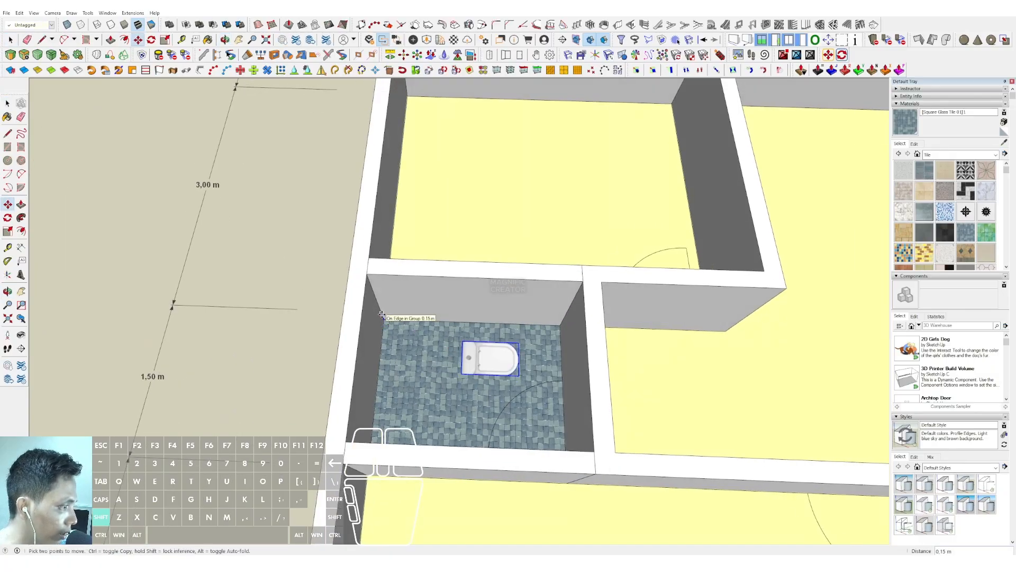
# - Enlarge the toilet uniformly and move it against the small bathroom's outer side wall
pyautogui.moveTo(461, 373); pyautogui.dragTo(436, 389)
pyautogui.press('space')
pyautogui.press('m')
pyautogui.moveTo(425, 309); pyautogui.dragTo(420, 339, button='middle')
pyautogui.click(436, 342)
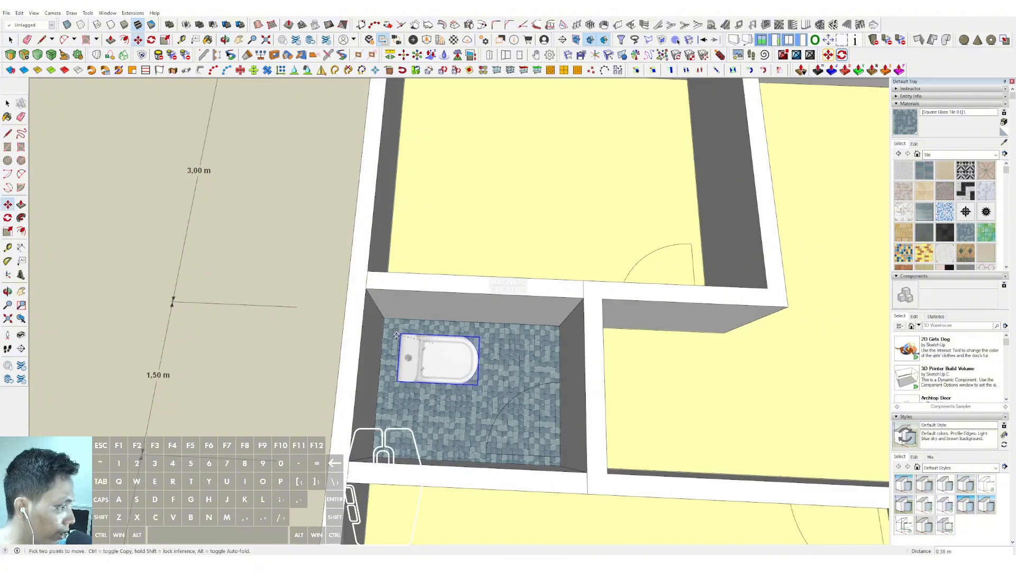
pyautogui.click(407, 415)
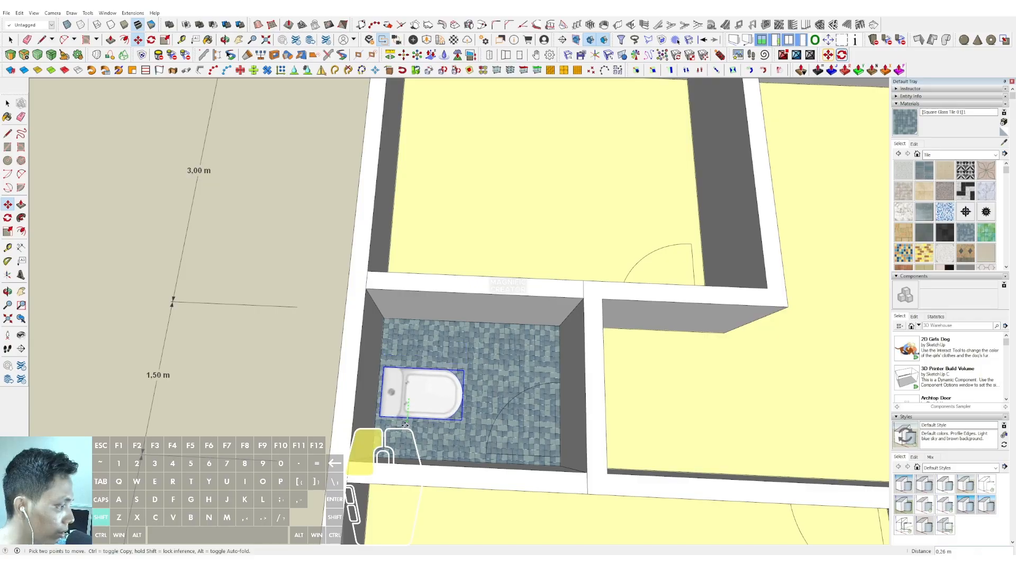
pyautogui.press('space')
# - Copy the grey bed with two wooden nightstands from the furniture library into the 3.00 m deep rear bedroom
pyautogui.scroll(-10, 455, 381)
pyautogui.keyDown('shift'); pyautogui.moveTo(442, 256); pyautogui.dragTo(678, 245, button='middle'); pyautogui.keyUp('shift')
pyautogui.scroll(5, 318, 122)
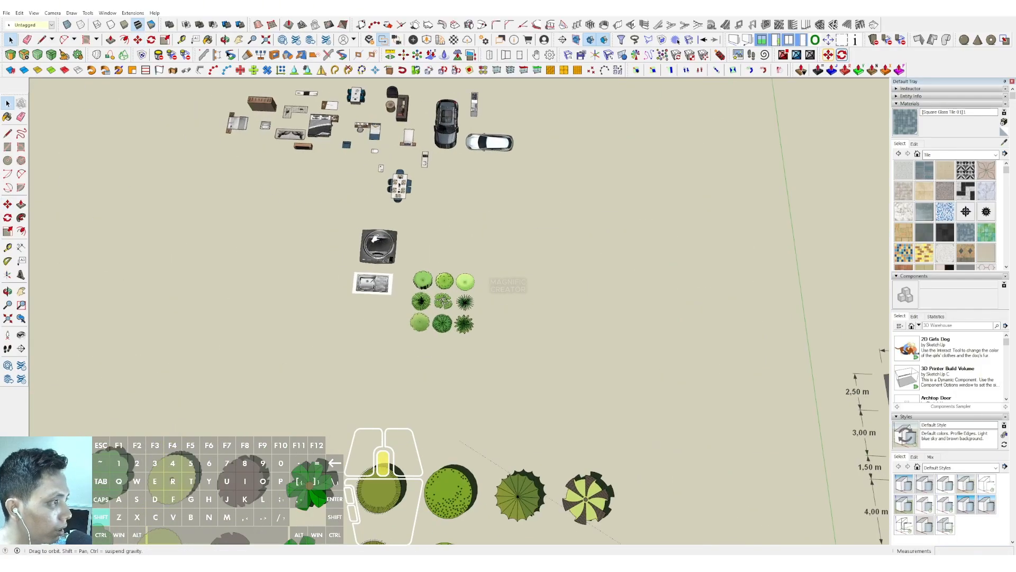
pyautogui.keyDown('shift'); pyautogui.moveTo(317, 122); pyautogui.dragTo(465, 226, button='middle'); pyautogui.keyUp('shift')
pyautogui.scroll(5, 465, 225)
pyautogui.click(465, 225)
pyautogui.scroll(-2, 465, 224)
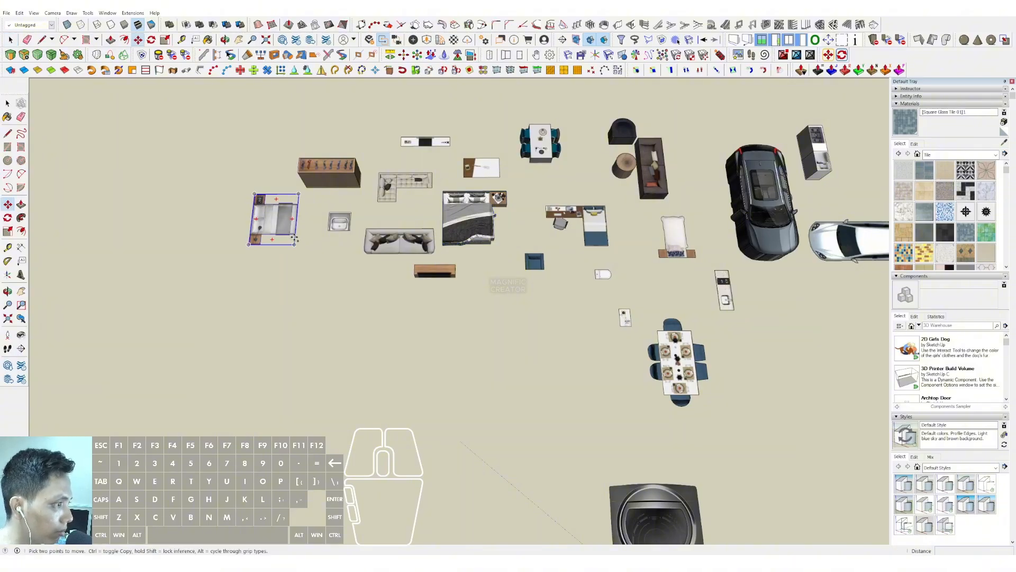
pyautogui.click(295, 243)
pyautogui.press('ctrl')
pyautogui.scroll(-3, 357, 271)
pyautogui.scroll(-2, 437, 313)
pyautogui.keyDown('shift'); pyautogui.moveTo(544, 349); pyautogui.dragTo(286, 231, button='middle'); pyautogui.keyUp('shift')
pyautogui.scroll(-4, 286, 231)
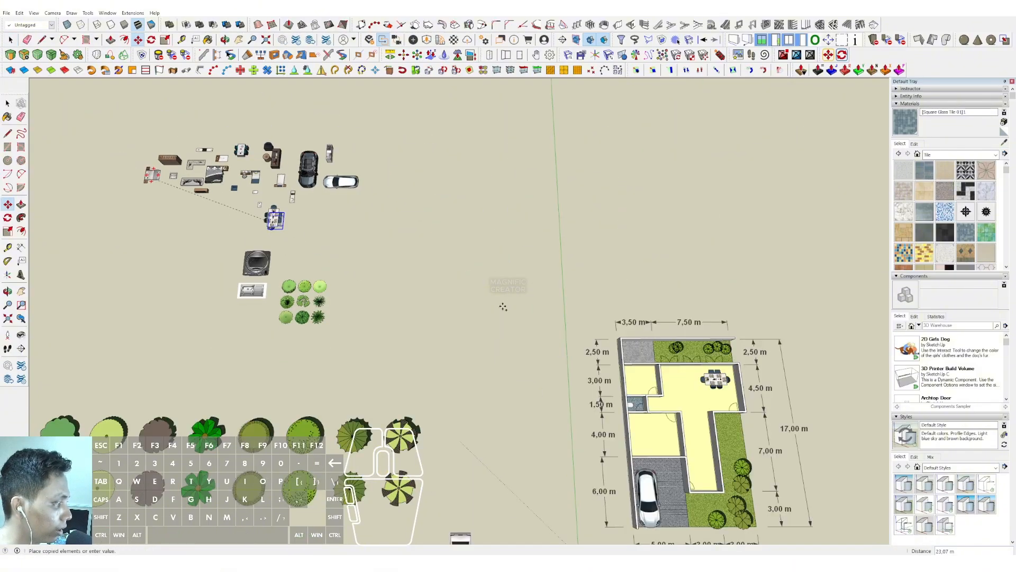
pyautogui.scroll(2, 392, 293)
pyautogui.keyDown('shift'); pyautogui.moveTo(629, 347); pyautogui.dragTo(343, 250, button='middle'); pyautogui.keyUp('shift')
pyautogui.scroll(5, 427, 349)
pyautogui.click(409, 349)
# - Raise the bed set above the rear bedroom's floor surface using the room corner as reference
pyautogui.scroll(3, 366, 291)
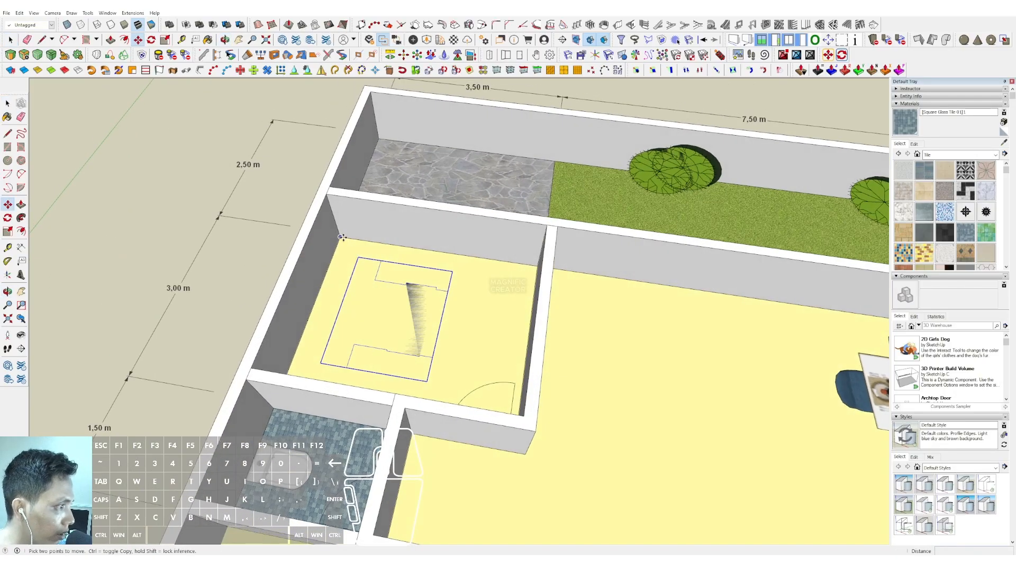
pyautogui.click(343, 238)
pyautogui.press('shift')
pyautogui.scroll(-2, 394, 301)
pyautogui.moveTo(399, 289); pyautogui.dragTo(424, 311, button='middle')
# - Scale up the bed set from its opposite corners so it nearly spans the rear bedroom's 3.00 m depth
pyautogui.press('s')
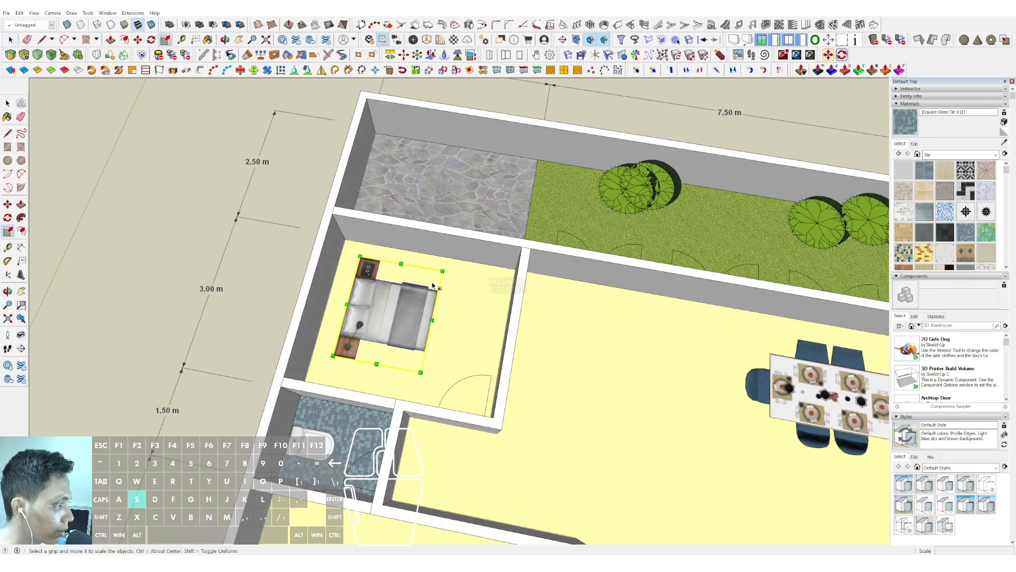
pyautogui.moveTo(454, 269); pyautogui.dragTo(463, 266)
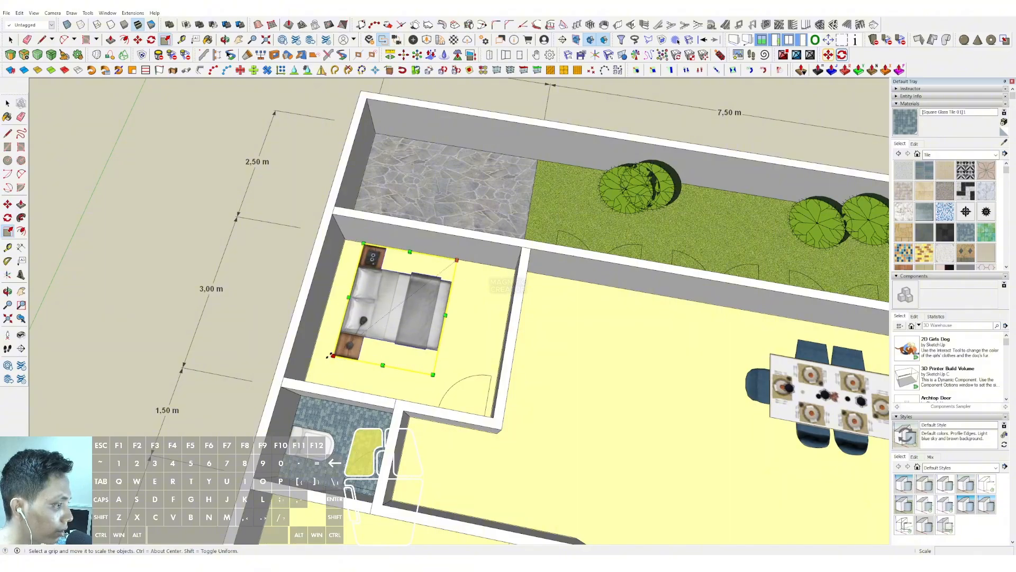
pyautogui.moveTo(333, 355); pyautogui.dragTo(311, 372)
pyautogui.scroll(-2, 405, 315)
pyautogui.moveTo(405, 316); pyautogui.dragTo(443, 341, button='middle')
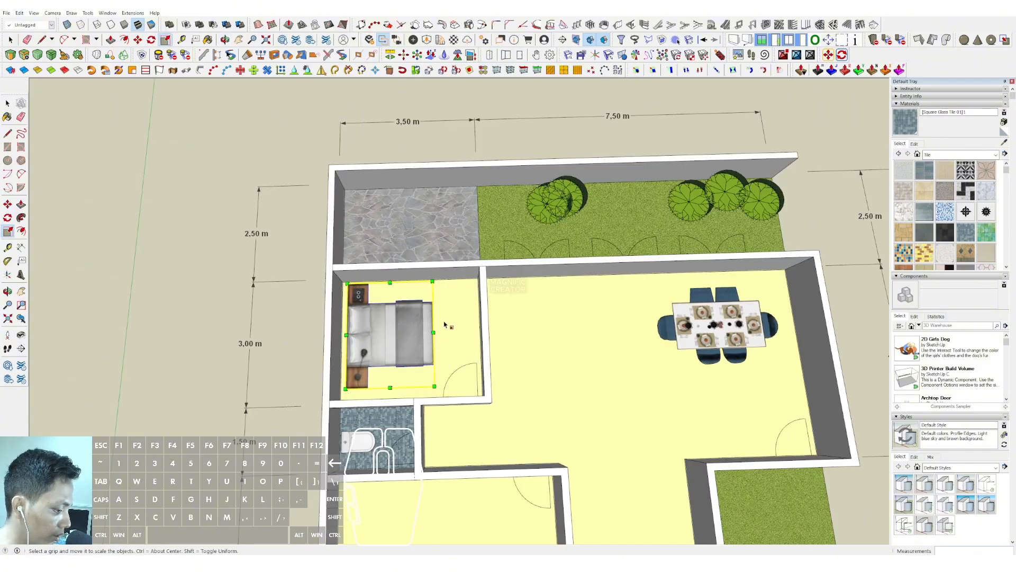
# - Copy the rear bedroom's bed set straight into the 4.00 m deep bedroom beside the carport
pyautogui.press('m')
pyautogui.click(444, 320)
pyautogui.scroll(-2, 443, 354)
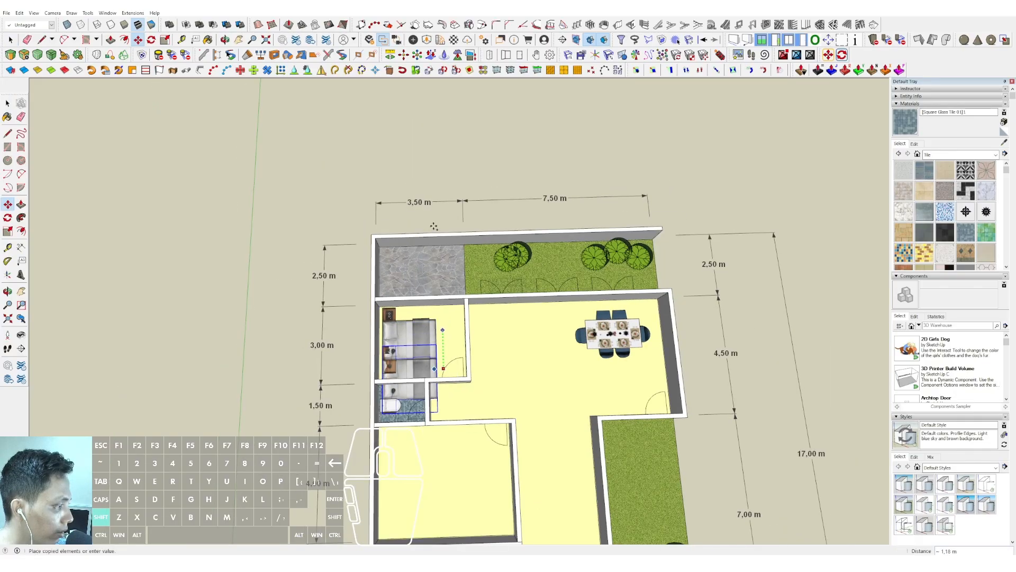
pyautogui.keyDown('shift'); pyautogui.moveTo(436, 367); pyautogui.dragTo(433, 228, button='middle'); pyautogui.keyUp('shift')
pyautogui.click(432, 318)
pyautogui.scroll(3, 431, 317)
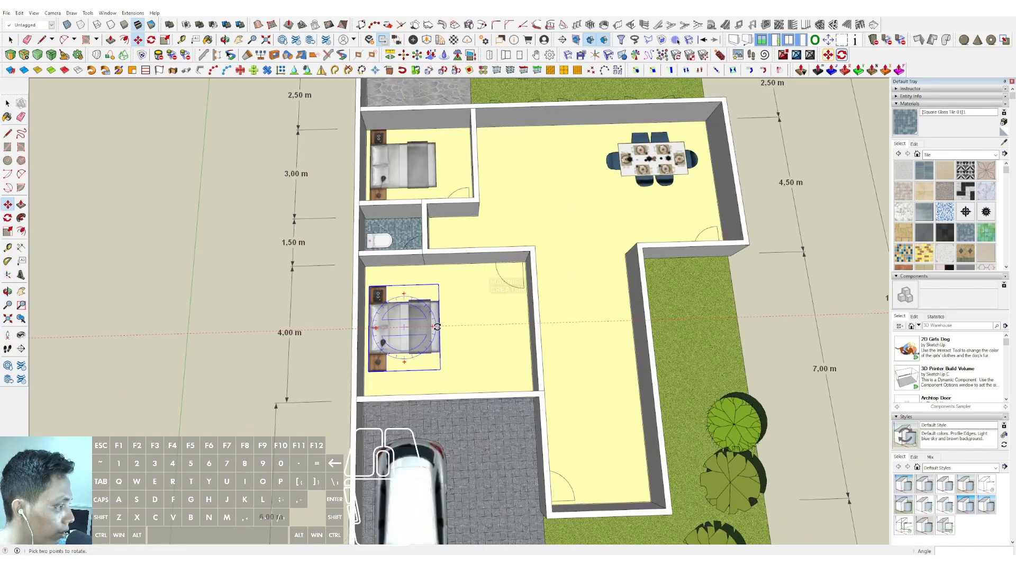
pyautogui.press('space')
# - Copy the wooden wardrobe from the furniture library to the 4.00 m bedroom's corner along the bathroom wall
pyautogui.scroll(-6, 460, 357)
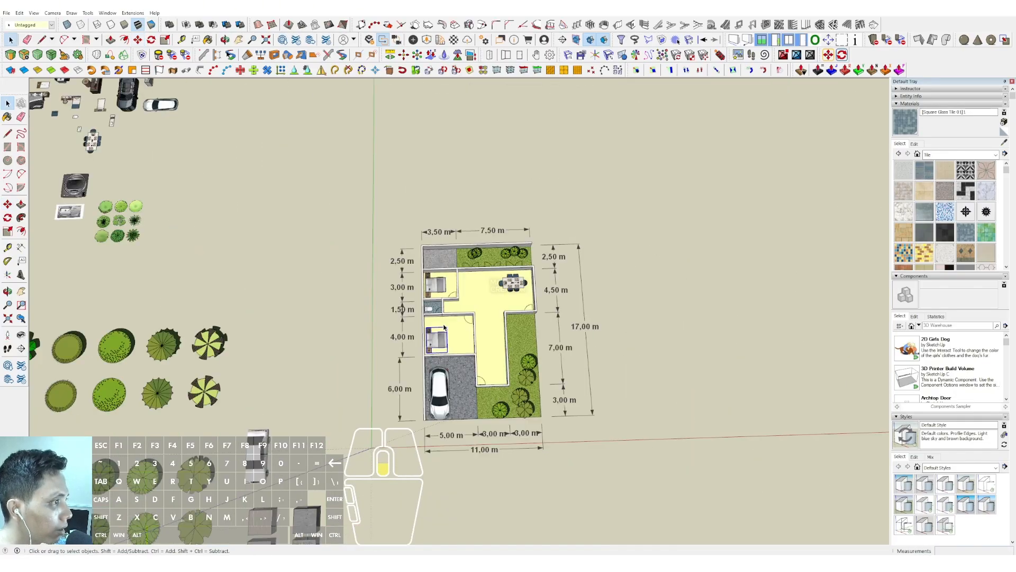
pyautogui.keyDown('shift'); pyautogui.moveTo(89, 103); pyautogui.dragTo(349, 227, button='middle'); pyautogui.keyUp('shift')
pyautogui.scroll(3, 323, 225)
pyautogui.click(252, 201)
pyautogui.scroll(5, 251, 201)
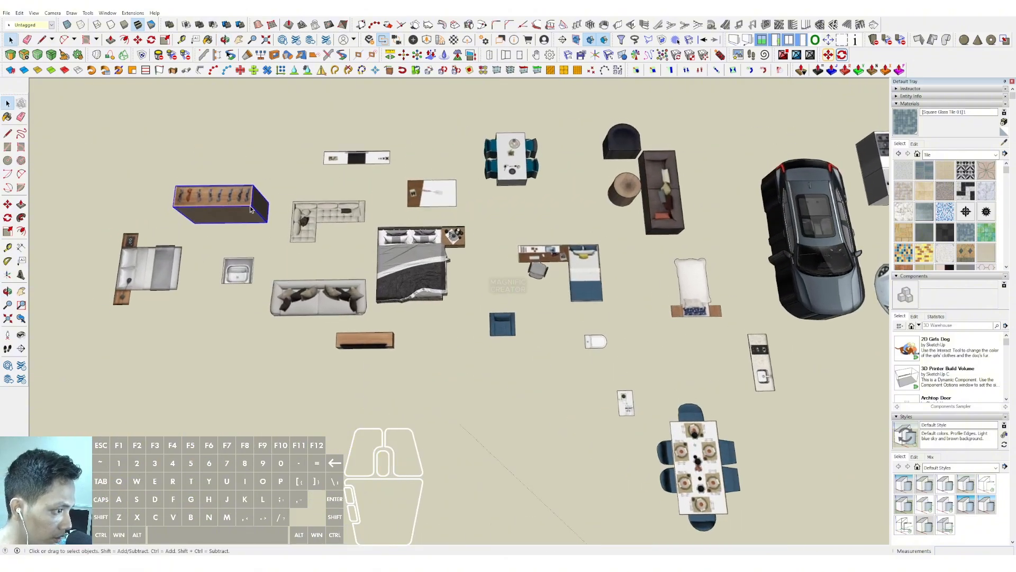
pyautogui.click(267, 224)
pyautogui.press('ctrl')
pyautogui.scroll(-8, 267, 223)
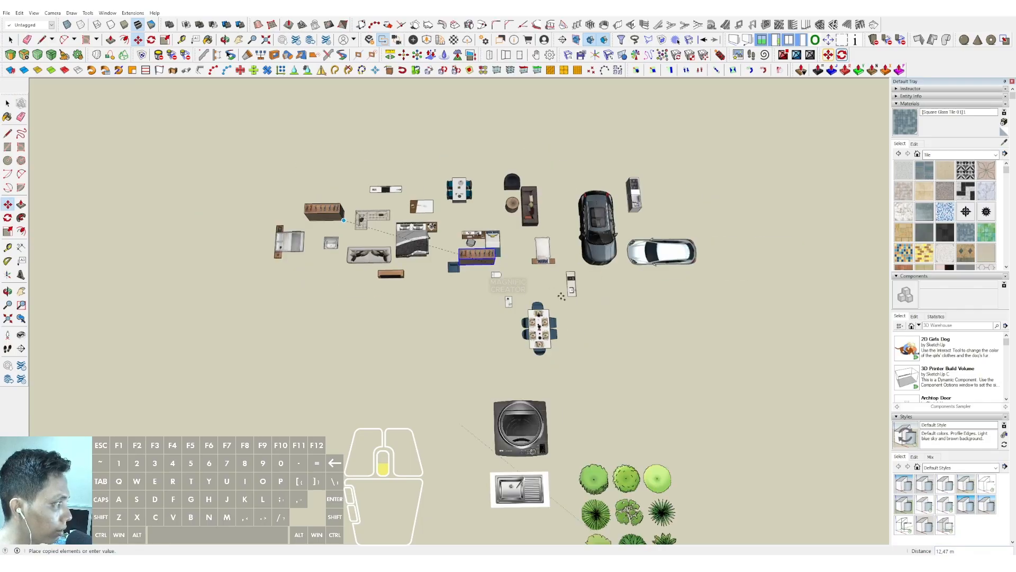
pyautogui.scroll(5, 574, 388)
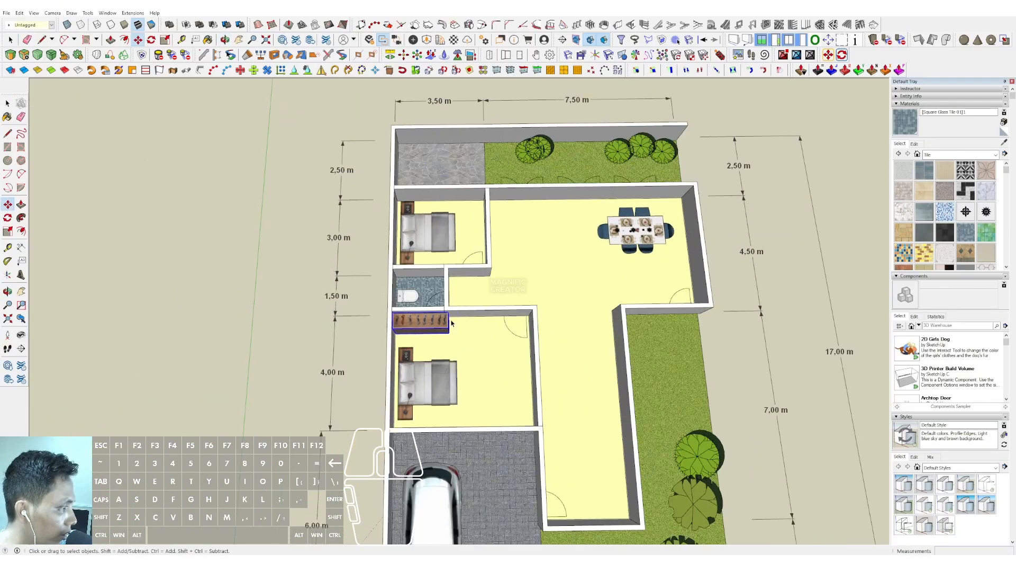
# - Examine the furnished bedrooms and the remaining empty areas of the floor plan
pyautogui.scroll(2, 450, 323)
pyautogui.keyDown('shift'); pyautogui.moveTo(451, 323); pyautogui.dragTo(438, 395, button='middle'); pyautogui.keyUp('shift')
pyautogui.scroll(-5, 447, 367)
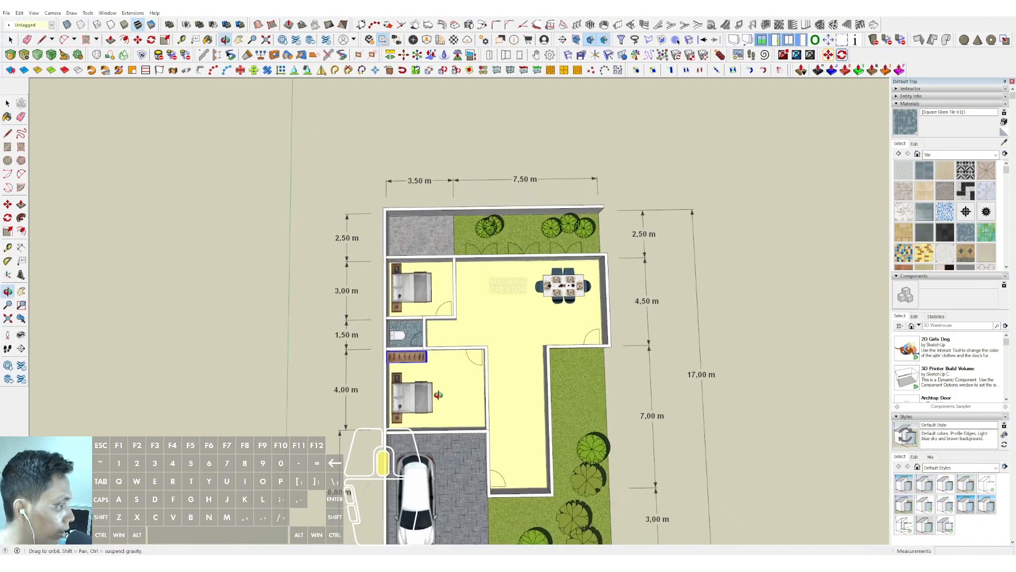
pyautogui.scroll(-2, 449, 377)
pyautogui.scroll(-2, 452, 399)
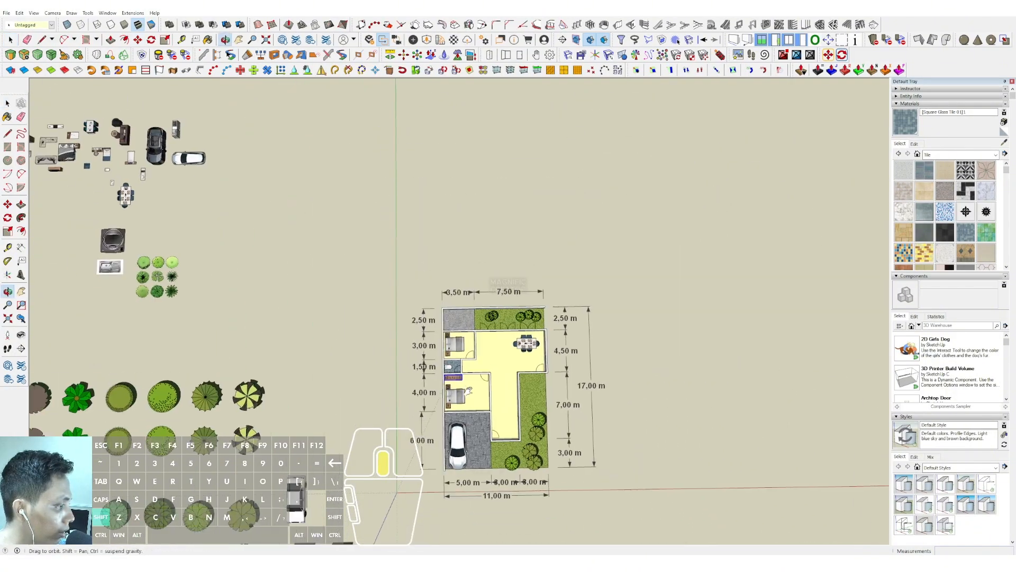
pyautogui.scroll(4, 467, 352)
pyautogui.scroll(2, 459, 335)
pyautogui.moveTo(460, 334); pyautogui.dragTo(488, 314, button='middle')
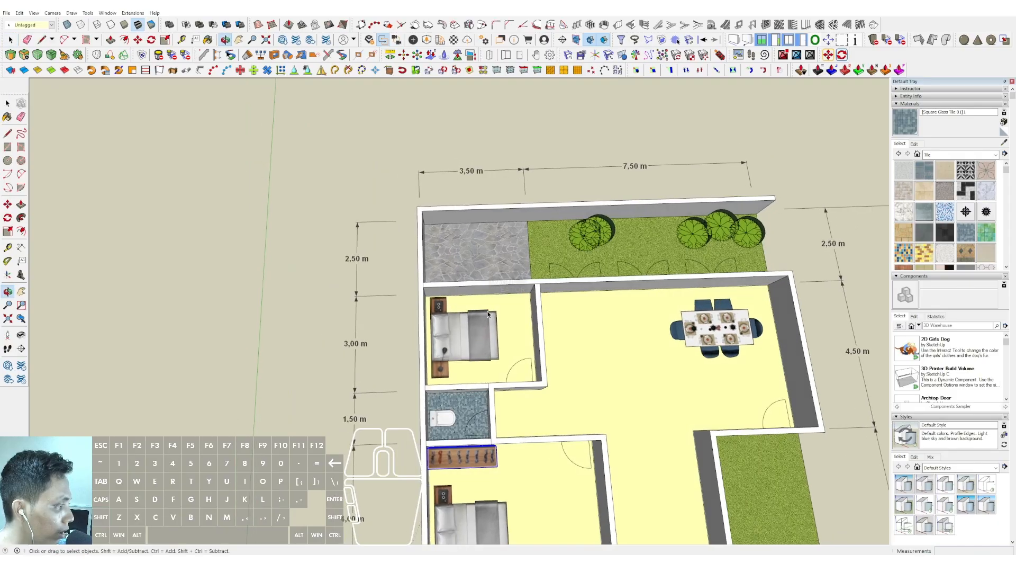
pyautogui.scroll(-8, 503, 322)
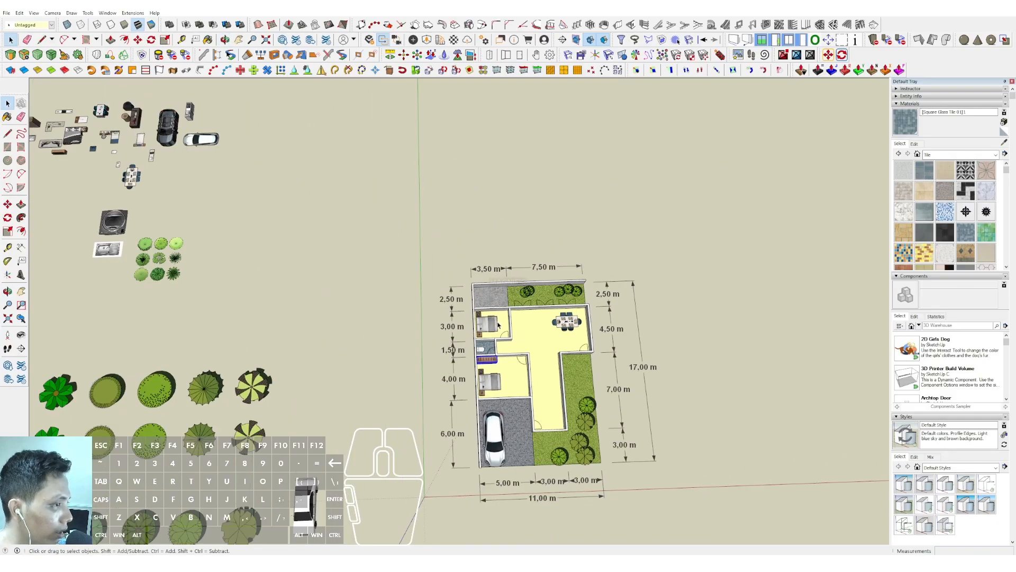
# - Copy the light sofa with dark cushions from the furniture library into the hall beside the dining table set
pyautogui.scroll(6, 268, 226)
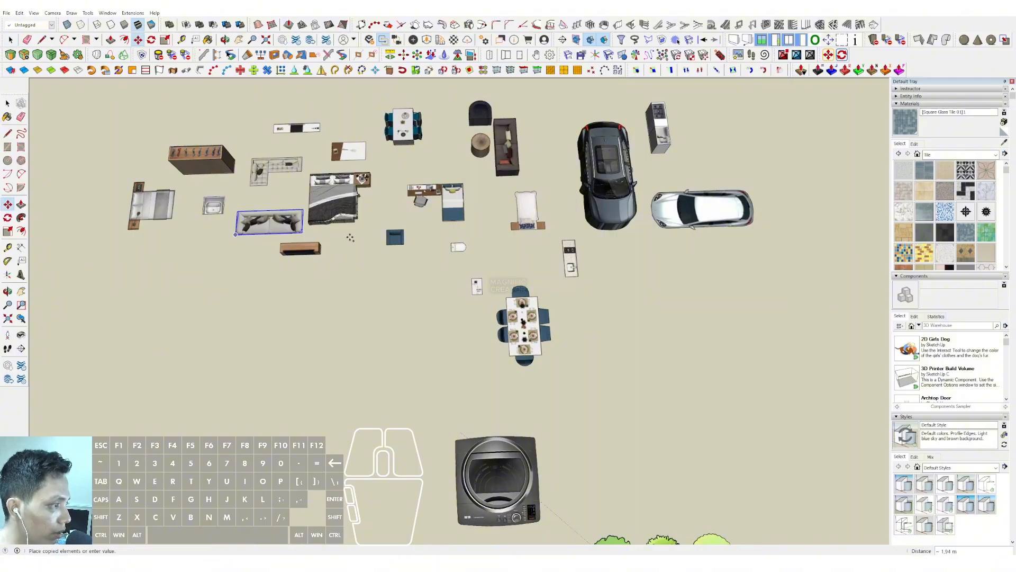
pyautogui.scroll(-3, 446, 235)
pyautogui.keyDown('shift'); pyautogui.moveTo(520, 331); pyautogui.dragTo(258, 212, button='middle'); pyautogui.keyUp('shift')
pyautogui.scroll(-2, 281, 218)
pyautogui.scroll(3, 618, 347)
pyautogui.keyDown('shift'); pyautogui.moveTo(618, 347); pyautogui.dragTo(454, 332, button='middle'); pyautogui.keyUp('shift')
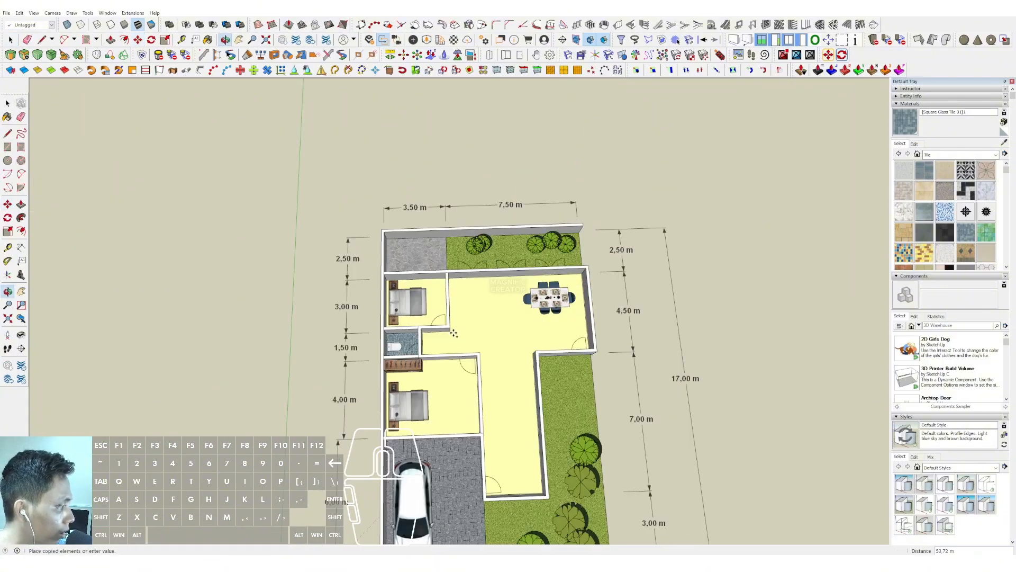
pyautogui.scroll(3, 481, 332)
pyautogui.click(448, 277)
# - Rotate the light sofa 90 degrees in the hall
pyautogui.press('space')
pyautogui.click(474, 268)
pyautogui.press('q')
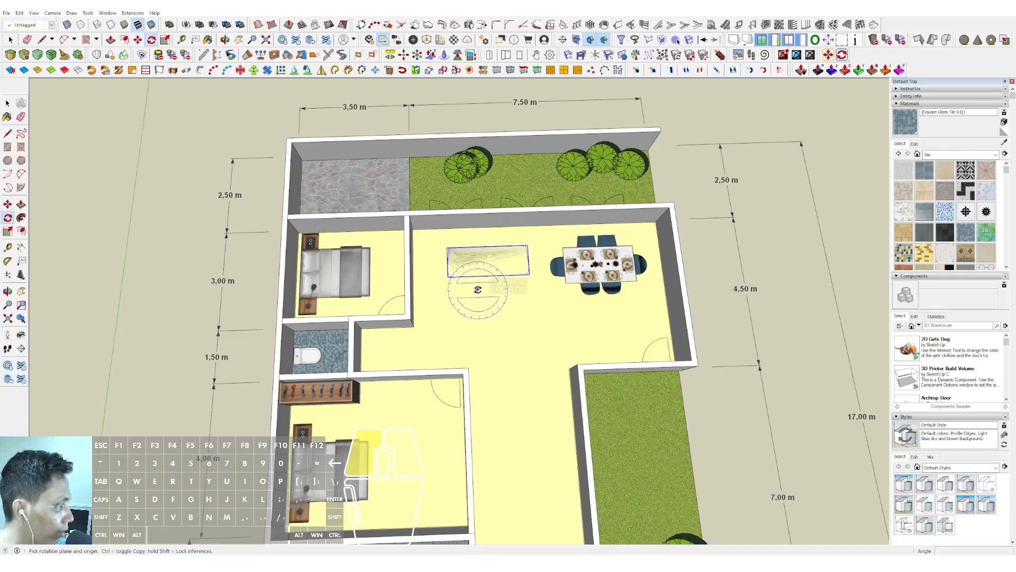
pyautogui.click(478, 290)
pyautogui.click(514, 294)
pyautogui.press('Return')
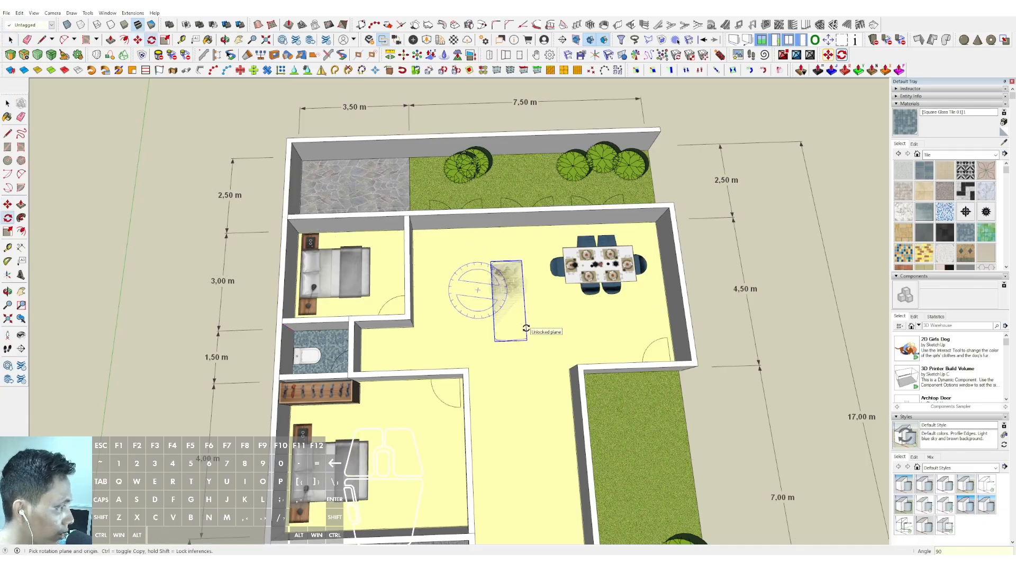
pyautogui.press('space')
# - Raise the light sofa above the hall's floor surface using the wall corner as reference
pyautogui.scroll(3, 476, 324)
pyautogui.moveTo(551, 329); pyautogui.dragTo(453, 303, button='middle')
pyautogui.press('m')
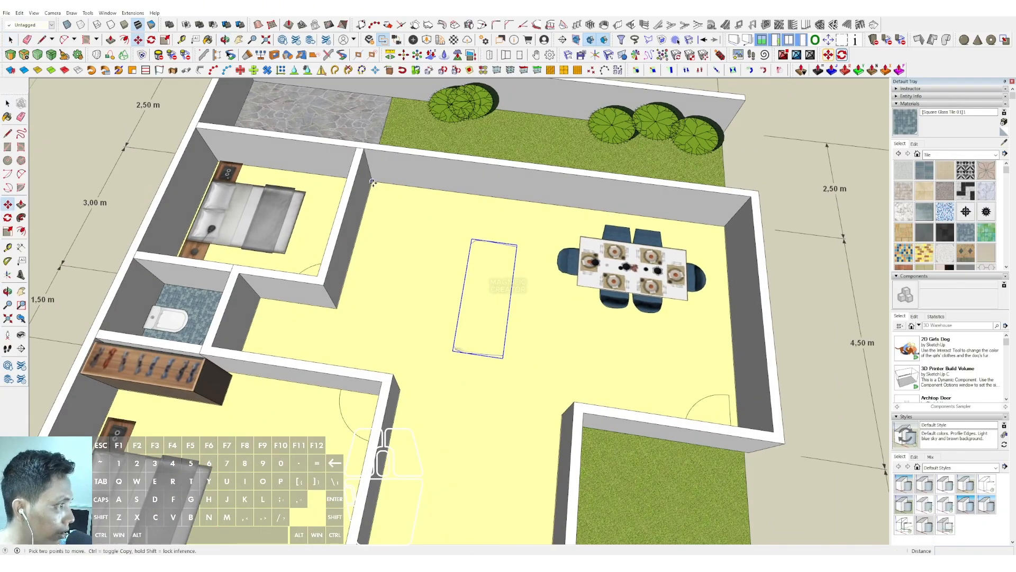
pyautogui.click(372, 183)
pyautogui.scroll(-3, 464, 257)
# - Shift the light sofa toward the hall's rear wall and the bedroom side, and enlarge it slightly
pyautogui.moveTo(464, 256); pyautogui.dragTo(502, 324, button='middle')
pyautogui.scroll(2, 504, 328)
pyautogui.press('m')
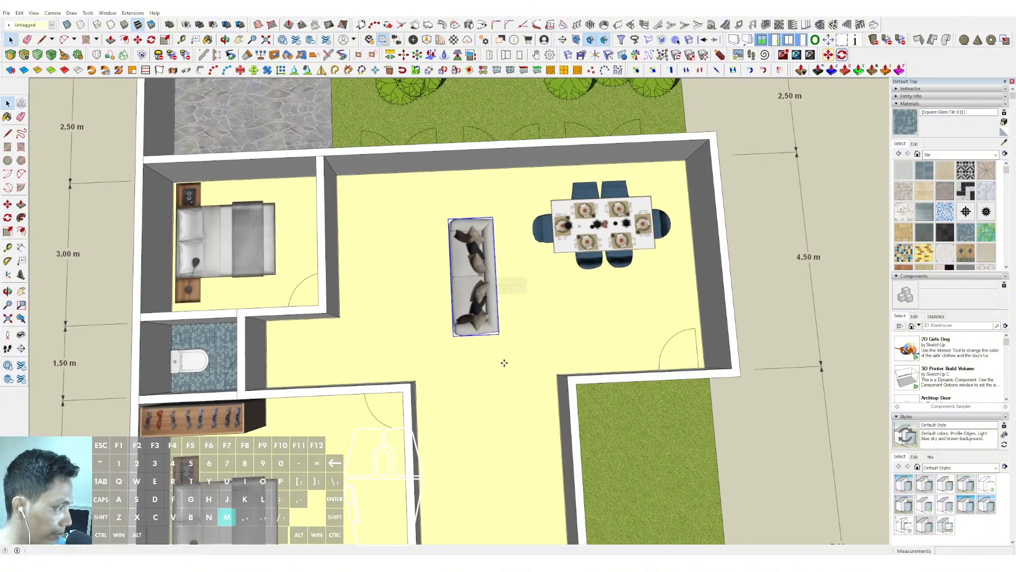
pyautogui.click(504, 364)
pyautogui.press('space')
pyautogui.press('s')
pyautogui.click(438, 300)
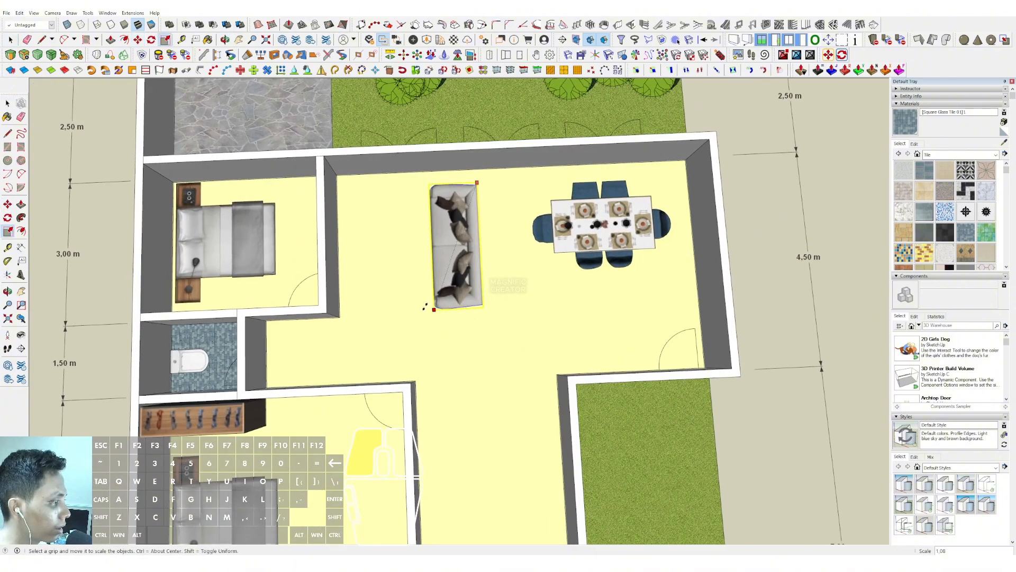
pyautogui.click(425, 319)
pyautogui.press('space')
# - Copy the dark sofa, round coffee table and armchair together from the furniture library into the house plan
pyautogui.scroll(-2, 458, 296)
pyautogui.scroll(-2, 422, 283)
pyautogui.keyDown('shift'); pyautogui.moveTo(421, 282); pyautogui.dragTo(649, 281, button='middle'); pyautogui.keyUp('shift')
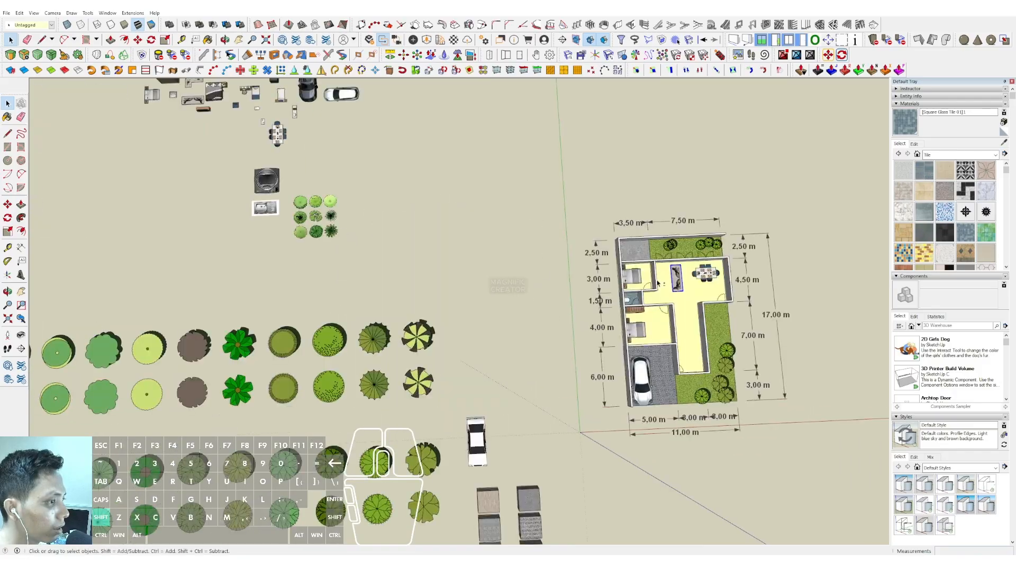
pyautogui.scroll(2, 268, 182)
pyautogui.keyDown('shift'); pyautogui.moveTo(261, 172); pyautogui.dragTo(344, 287, button='middle'); pyautogui.keyUp('shift')
pyautogui.scroll(4, 279, 205)
pyautogui.scroll(3, 279, 206)
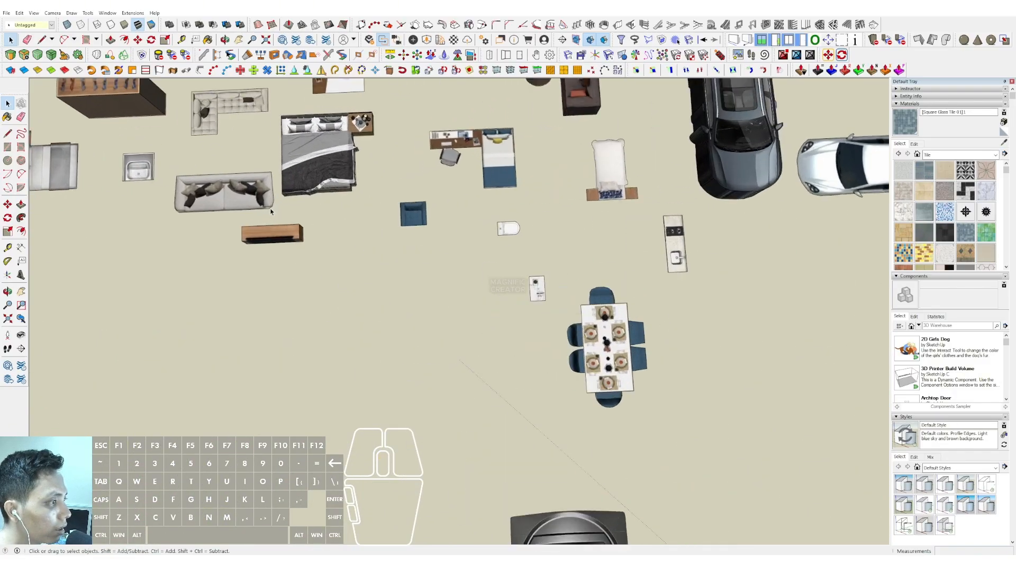
pyautogui.scroll(-1, 315, 175)
pyautogui.keyDown('shift'); pyautogui.moveTo(315, 175); pyautogui.dragTo(339, 221, button='middle'); pyautogui.keyUp('shift')
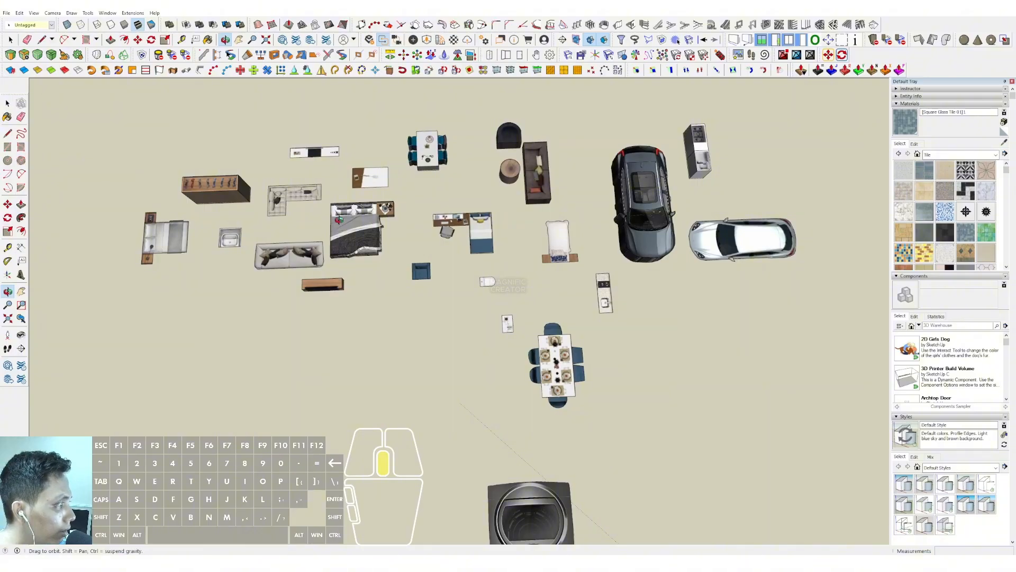
pyautogui.scroll(3, 511, 183)
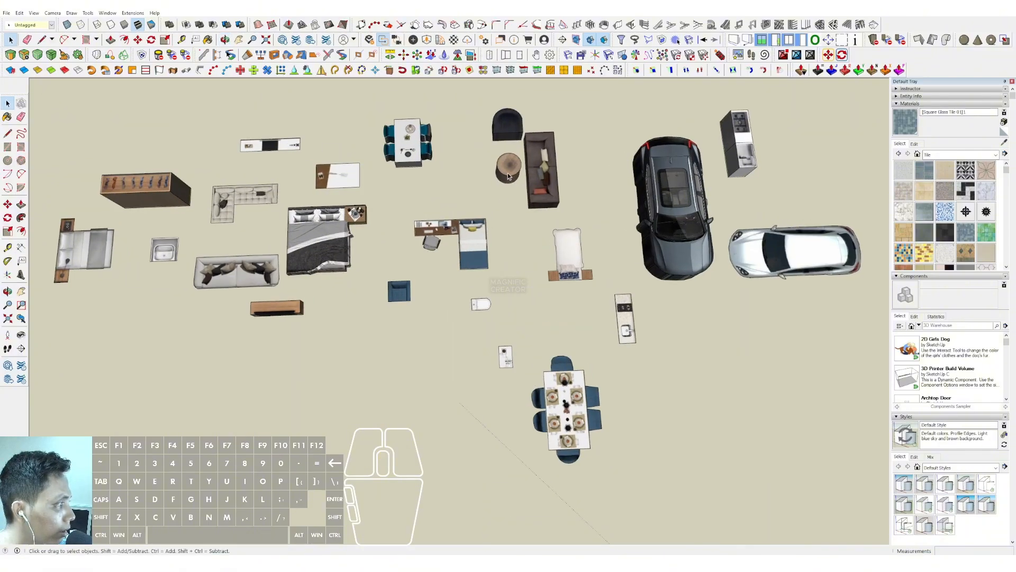
pyautogui.keyDown('shift'); pyautogui.click(544, 177); pyautogui.keyUp('shift')
pyautogui.press('m')
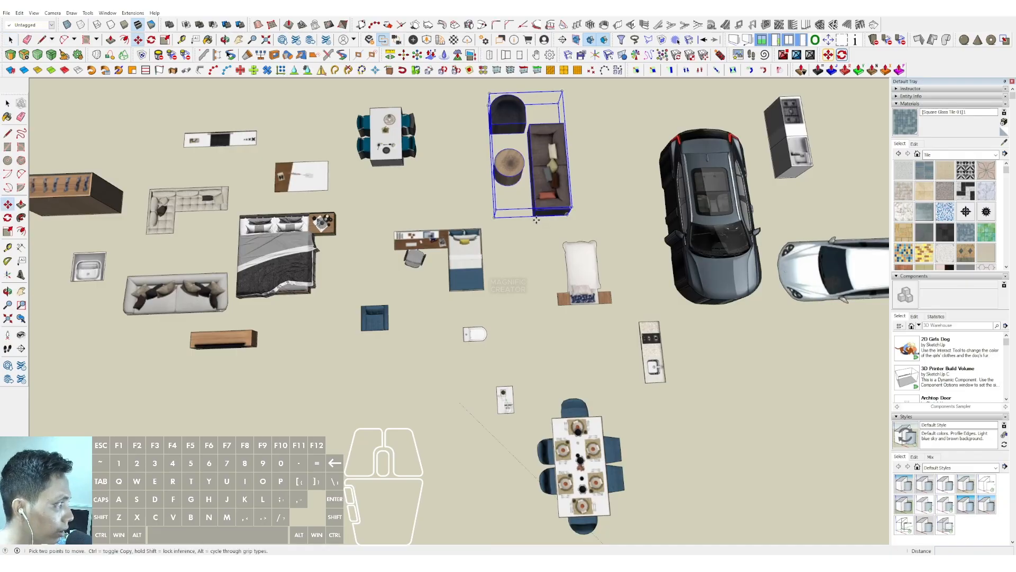
pyautogui.click(533, 216)
pyautogui.press('ctrl')
pyautogui.scroll(-6, 482, 233)
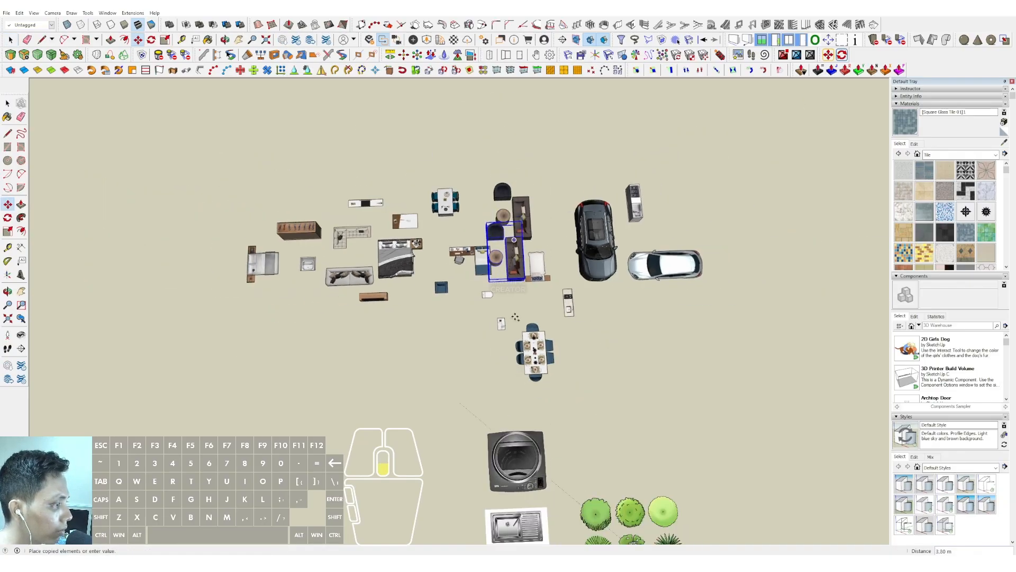
pyautogui.keyDown('shift'); pyautogui.moveTo(529, 381); pyautogui.dragTo(220, 174, button='middle'); pyautogui.keyUp('shift')
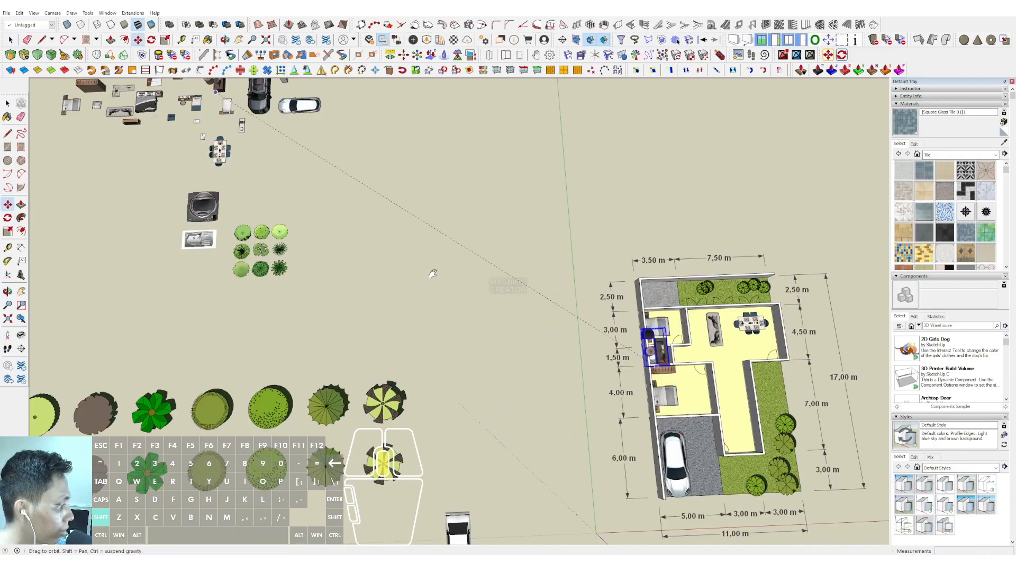
pyautogui.scroll(3, 488, 334)
pyautogui.keyDown('shift'); pyautogui.moveTo(664, 367); pyautogui.dragTo(672, 416, button='middle'); pyautogui.keyUp('shift')
pyautogui.click(489, 347)
pyautogui.press('space')
# - Copy the washing machine from the furniture library onto the paved area at the rear of the house plan
pyautogui.scroll(-1, 477, 283)
pyautogui.scroll(-3, 478, 286)
pyautogui.scroll(2, 281, 183)
pyautogui.scroll(2, 280, 183)
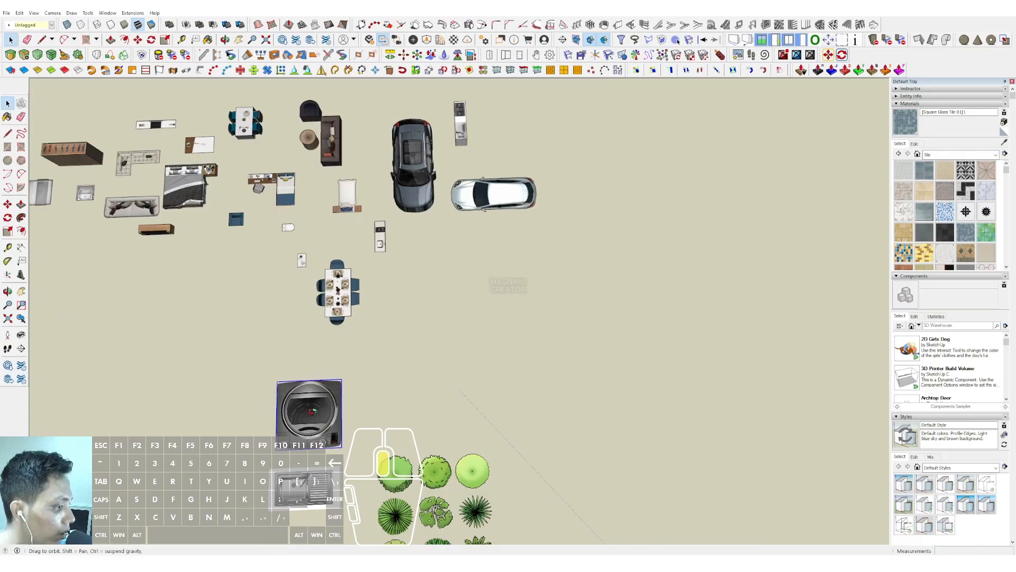
pyautogui.click(312, 397)
pyautogui.click(307, 402)
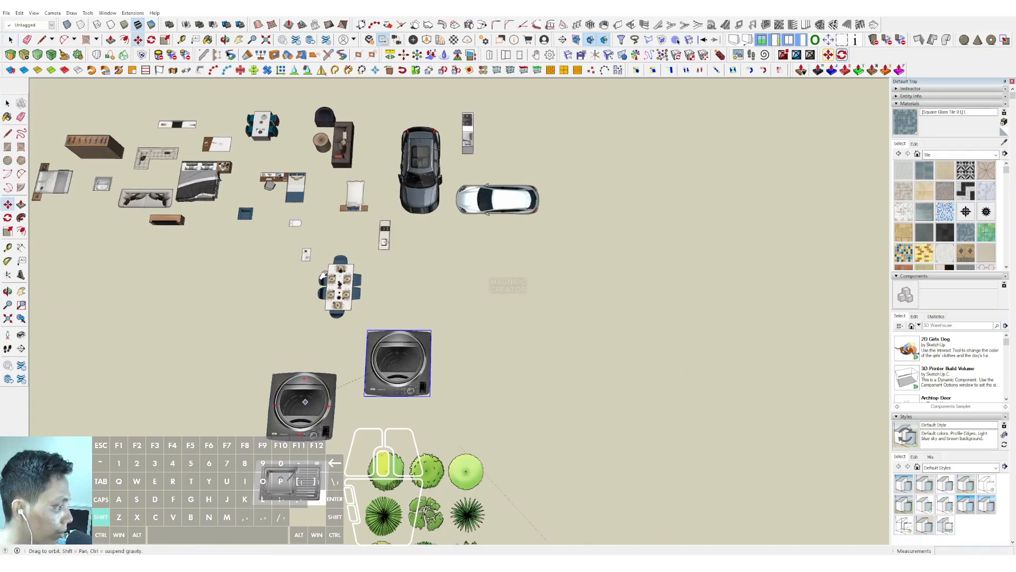
pyautogui.scroll(-3, 476, 333)
pyautogui.scroll(3, 422, 356)
pyautogui.scroll(4, 422, 356)
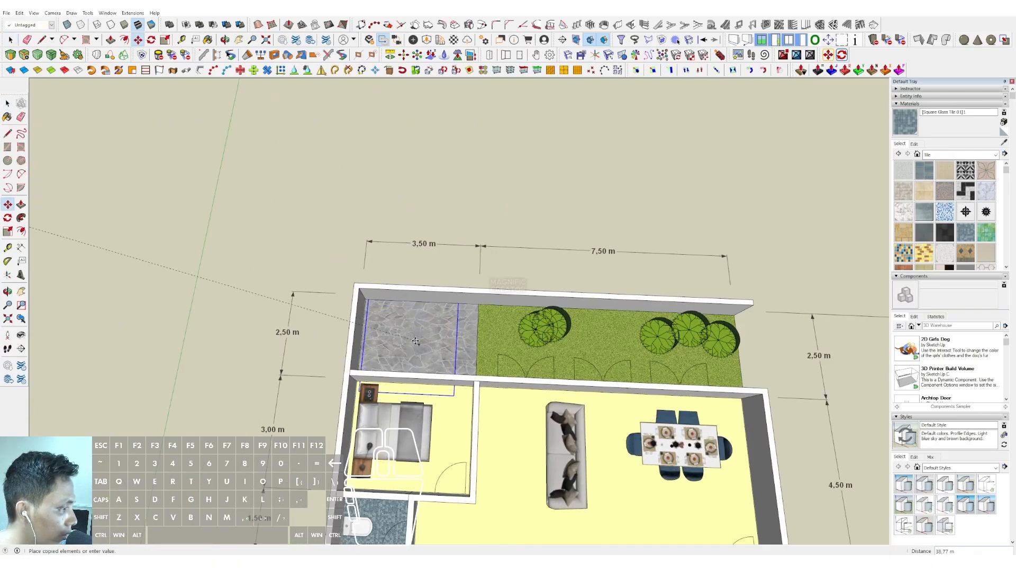
pyautogui.click(412, 345)
# - Scale the copied washing machine down uniformly to about 0.43 on the rear paved area
pyautogui.press('s')
pyautogui.click(454, 395)
pyautogui.moveTo(454, 395); pyautogui.dragTo(416, 344)
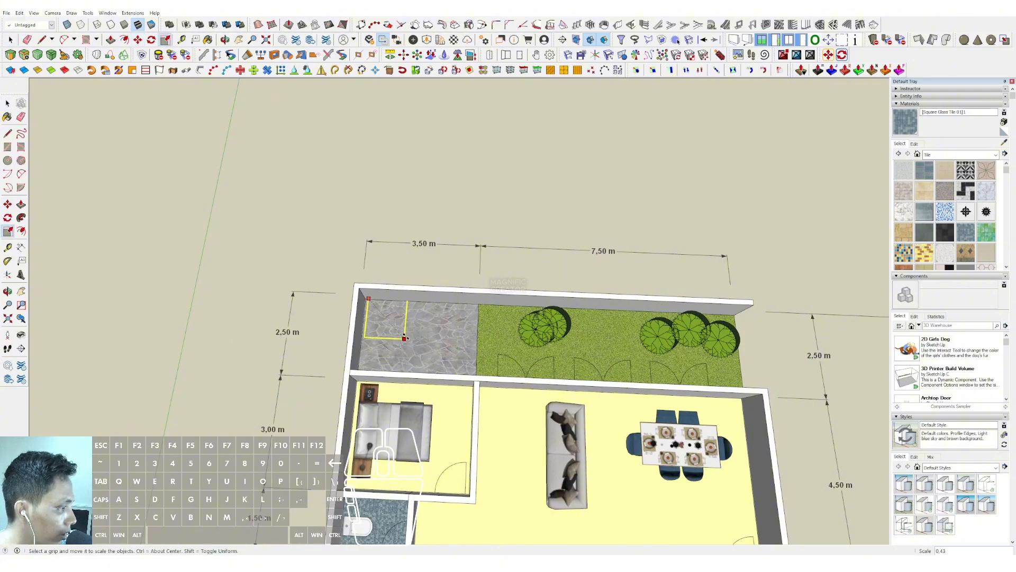
pyautogui.click(405, 338)
# - Raise the washing machine above the rear paved floor using the wall corner as reference
pyautogui.scroll(5, 363, 290)
pyautogui.press('m')
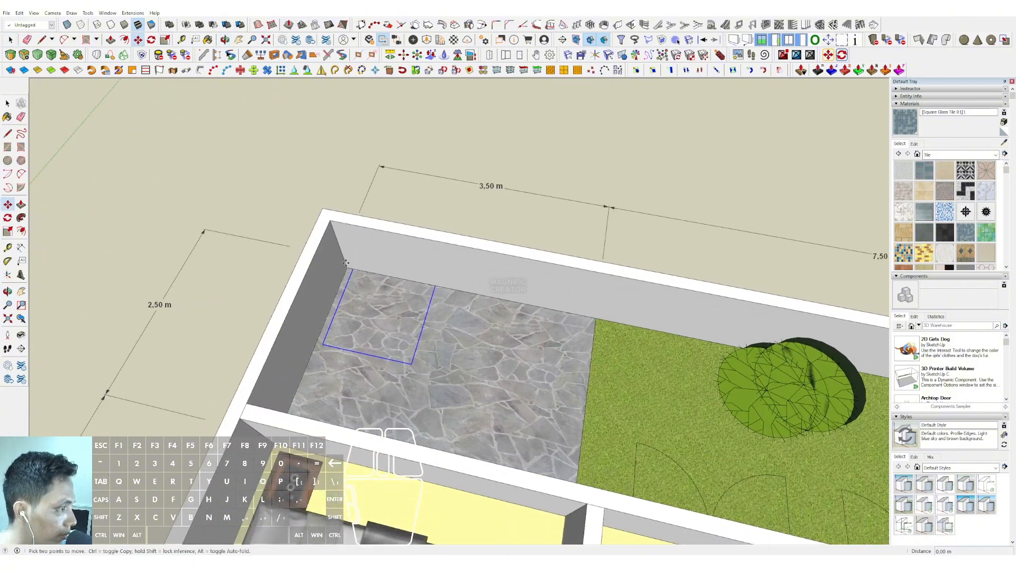
pyautogui.click(346, 265)
pyautogui.click(346, 256)
pyautogui.press('space')
pyautogui.scroll(-2, 412, 335)
pyautogui.moveTo(360, 270); pyautogui.dragTo(452, 331, button='middle')
pyautogui.scroll(2, 412, 334)
pyautogui.press('m')
pyautogui.click(430, 305)
pyautogui.click(429, 314)
pyautogui.press('space')
pyautogui.scroll(-5, 417, 322)
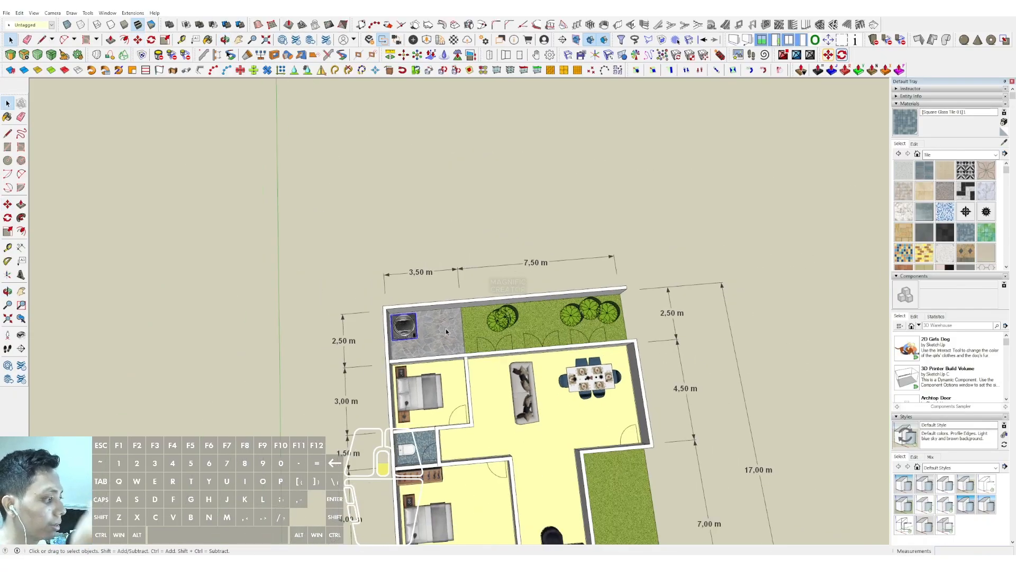
# - Rotate the washing machine 90 degrees on the rear paved area
pyautogui.scroll(3, 425, 337)
pyautogui.press('q')
pyautogui.click(426, 318)
pyautogui.click(428, 341)
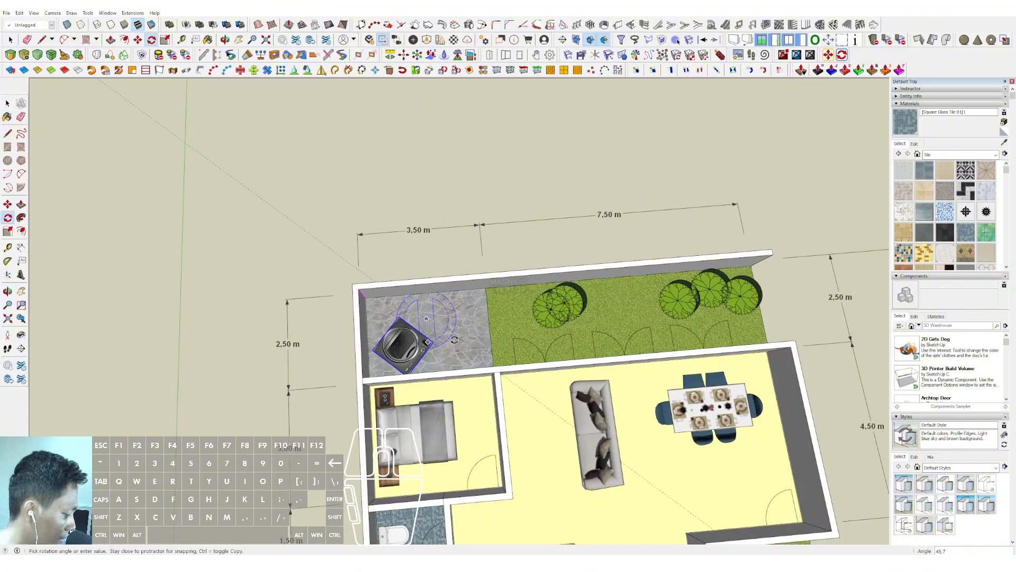
pyautogui.click(454, 340)
# - Move the washing machine into the outer corner of the rear paved area
pyautogui.scroll(2, 469, 356)
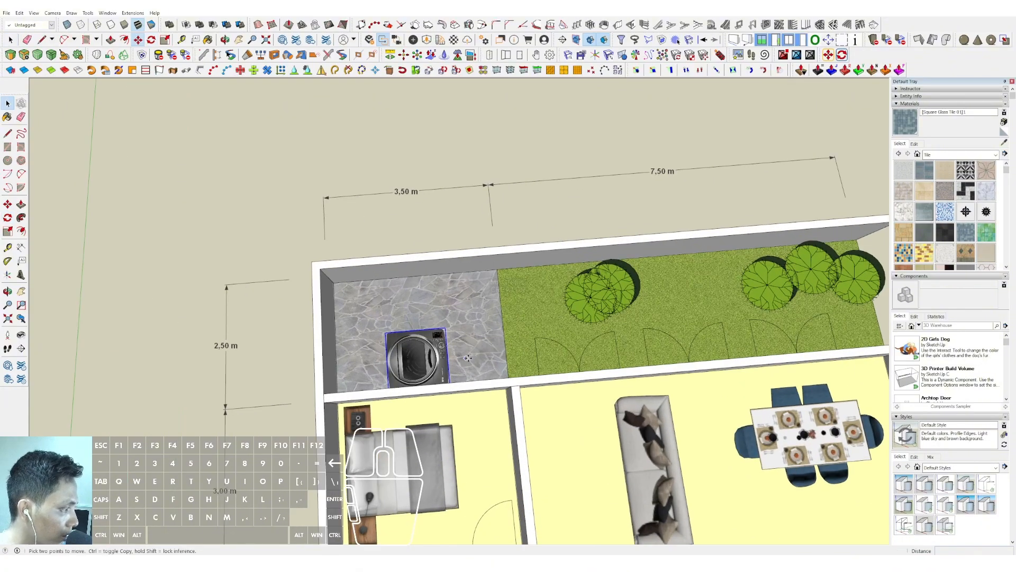
pyautogui.press('m')
pyautogui.click(468, 354)
pyautogui.click(422, 313)
pyautogui.press('space')
pyautogui.scroll(-5, 421, 314)
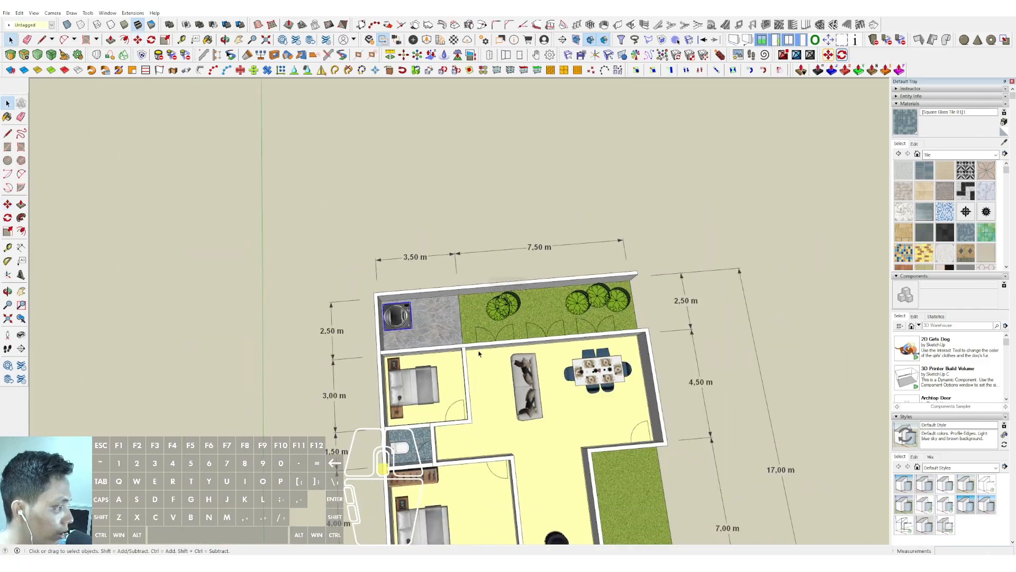
pyautogui.keyDown('shift'); pyautogui.moveTo(472, 395); pyautogui.dragTo(451, 367, button='middle'); pyautogui.keyUp('shift')
# - Paint the outer wall around the dining area and hall with dark grey Color M07 from the Colors collection
pyautogui.click(996, 154)
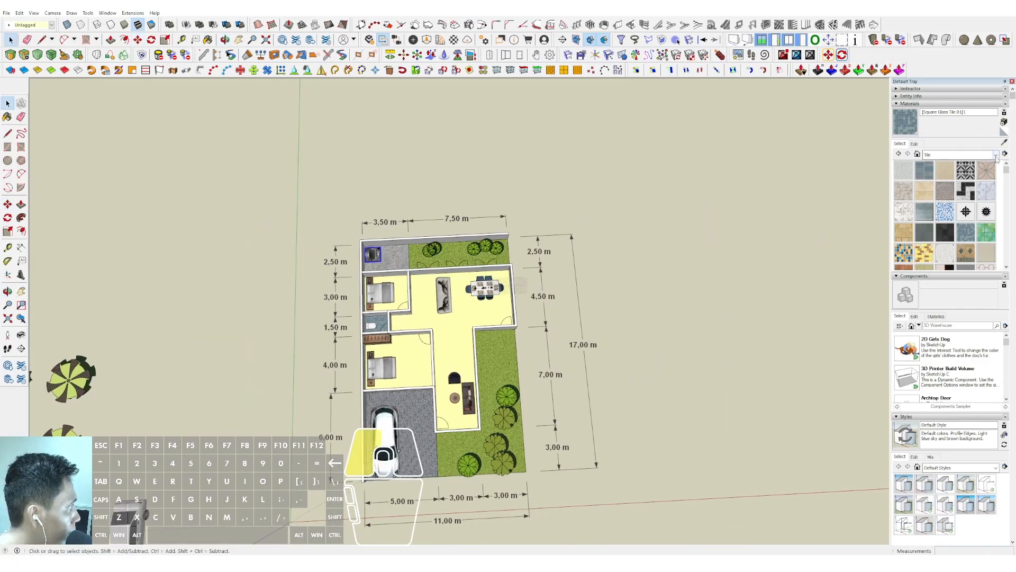
pyautogui.click(952, 201)
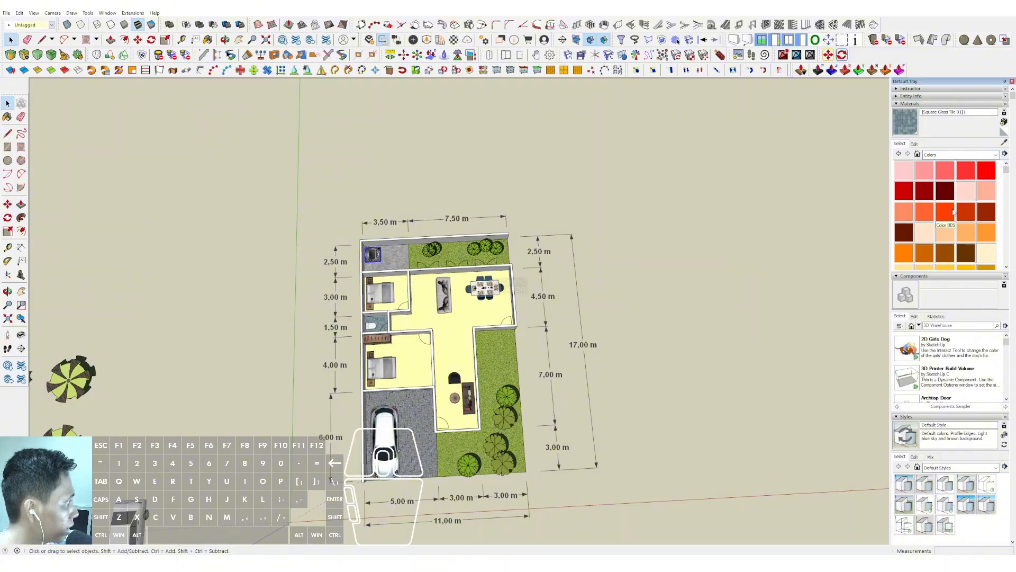
pyautogui.scroll(-10, 951, 209)
pyautogui.click(965, 203)
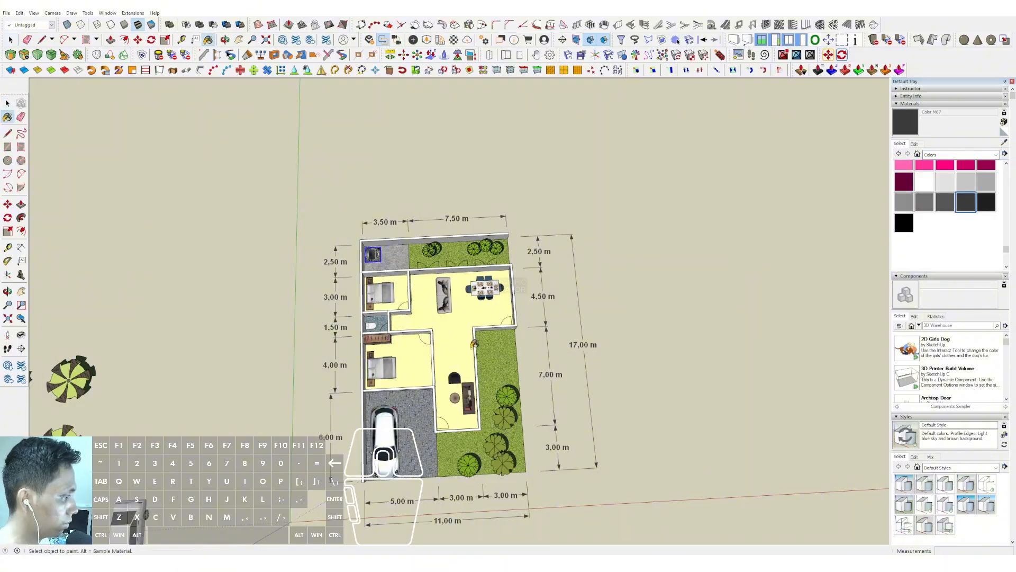
pyautogui.scroll(8, 475, 317)
pyautogui.doubleClick(475, 317)
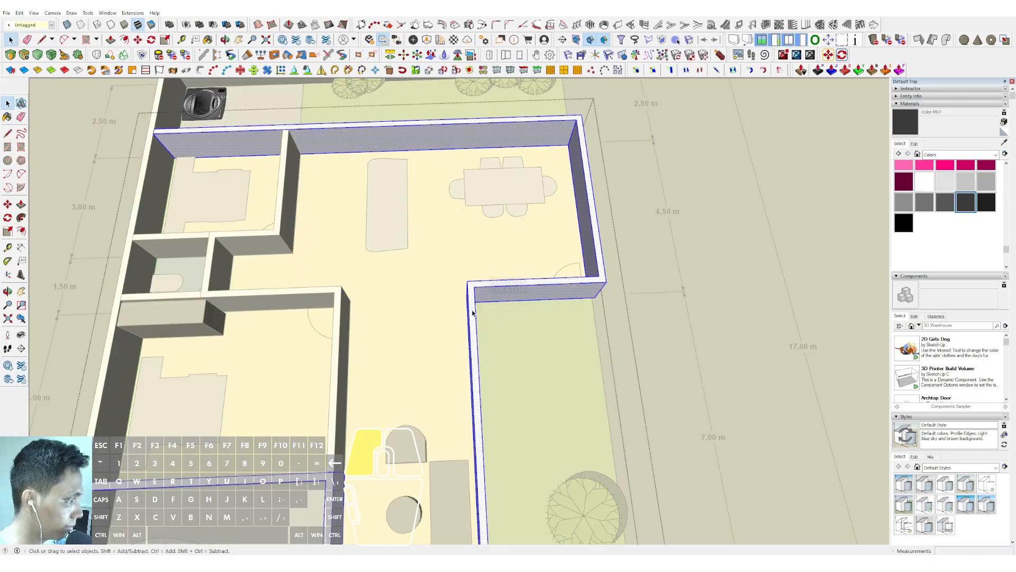
pyautogui.press('b')
pyautogui.click(473, 298)
# - Paint the partition wall between the hall and the bedrooms and bathroom with the same dark grey
pyautogui.doubleClick(340, 315)
pyautogui.click(339, 313)
pyautogui.press('b')
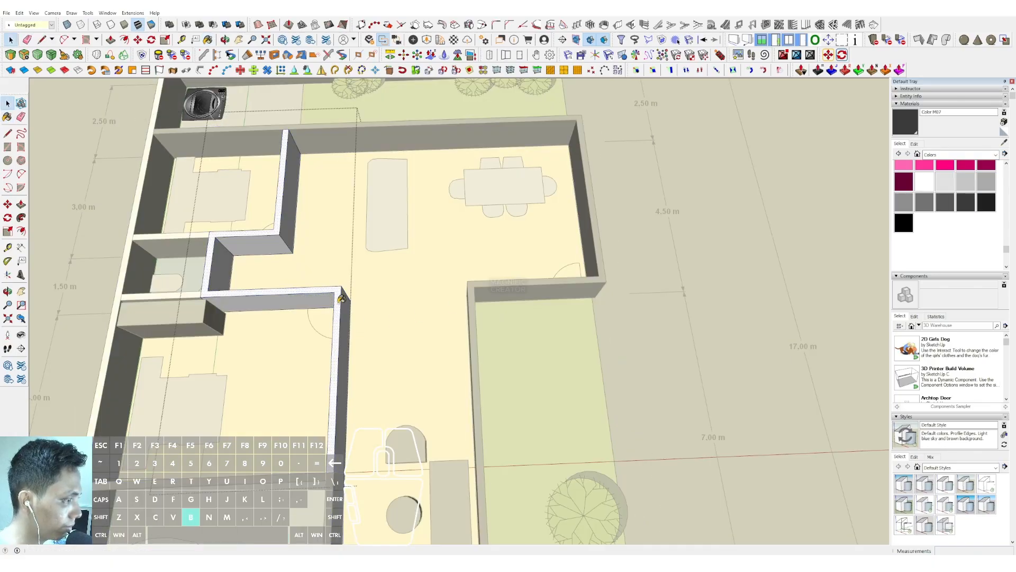
pyautogui.click(339, 312)
pyautogui.press('space')
# - Paint the two short walls on either side of the bathroom with the same dark grey
pyautogui.scroll(3, 193, 296)
pyautogui.doubleClick(191, 296)
pyautogui.click(191, 295)
pyautogui.press('b')
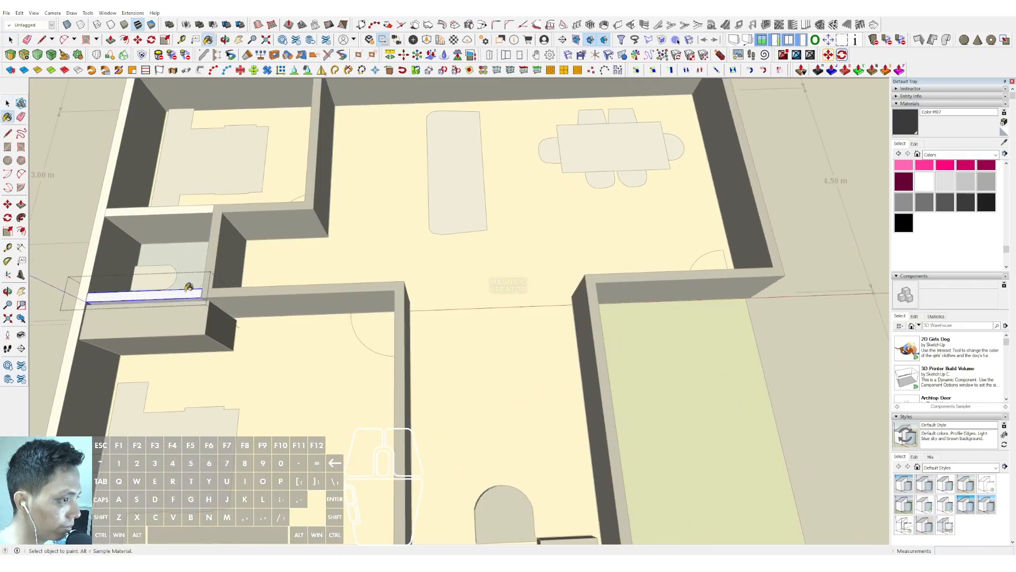
pyautogui.press('space')
pyautogui.click(177, 295)
pyautogui.press('b')
pyautogui.click(178, 295)
pyautogui.press('space')
pyautogui.doubleClick(182, 214)
pyautogui.click(183, 214)
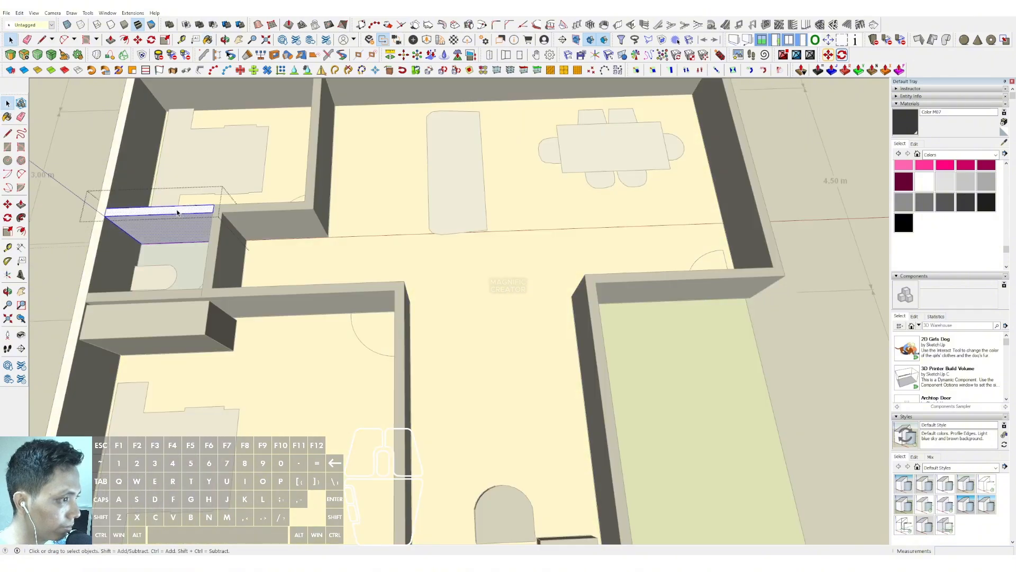
pyautogui.press('b')
pyautogui.click(177, 210)
# - Paint the long outer wall beside the bedrooms and bathroom with the same dark grey
pyautogui.press('space')
pyautogui.doubleClick(99, 239)
pyautogui.click(99, 238)
pyautogui.scroll(2, 100, 238)
pyautogui.press('b')
pyautogui.click(99, 237)
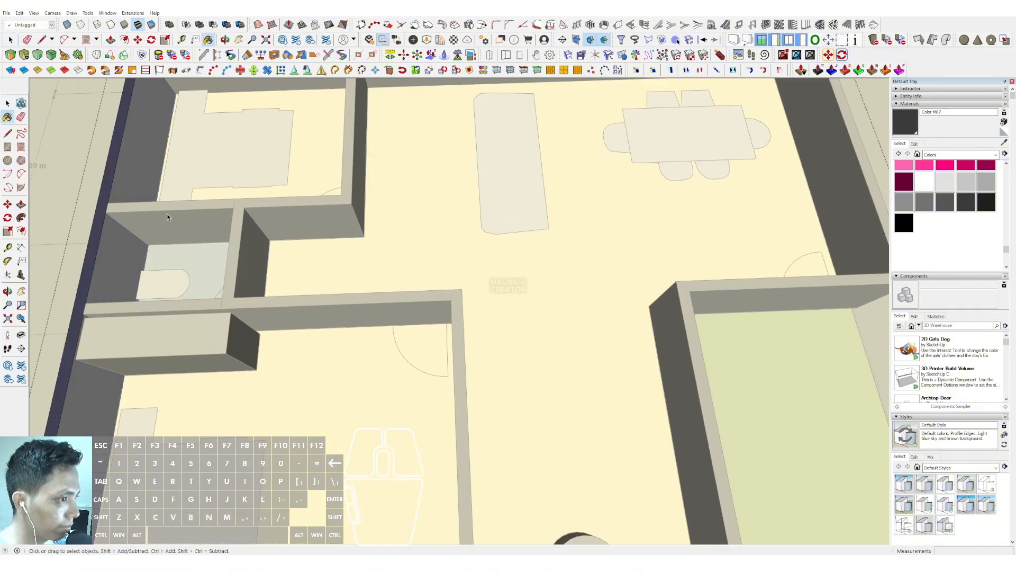
pyautogui.press('space')
pyautogui.scroll(-5, 286, 223)
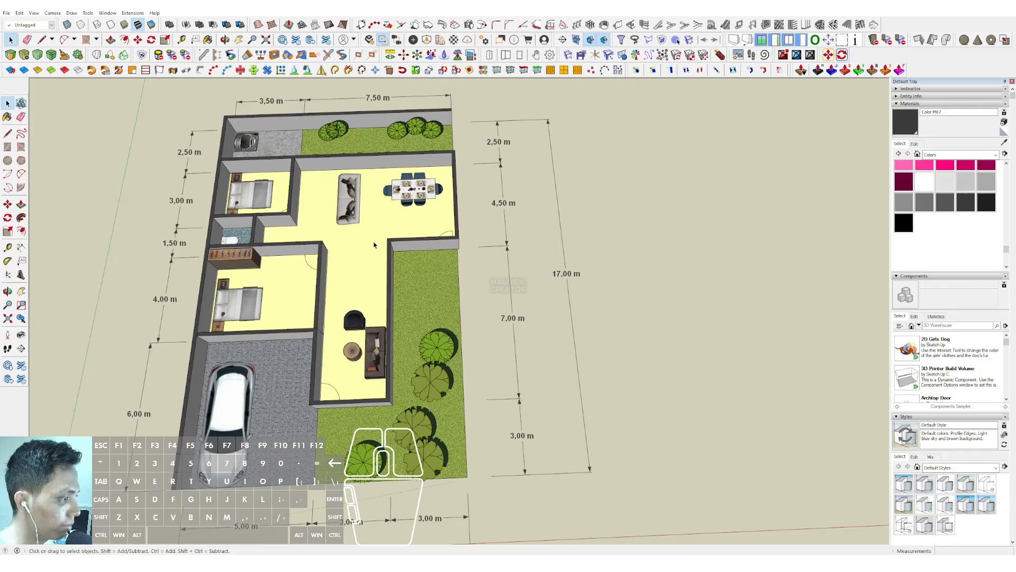
# - Show the house plan from the top in parallel projection and turn on shadows
pyautogui.scroll(-2, 380, 262)
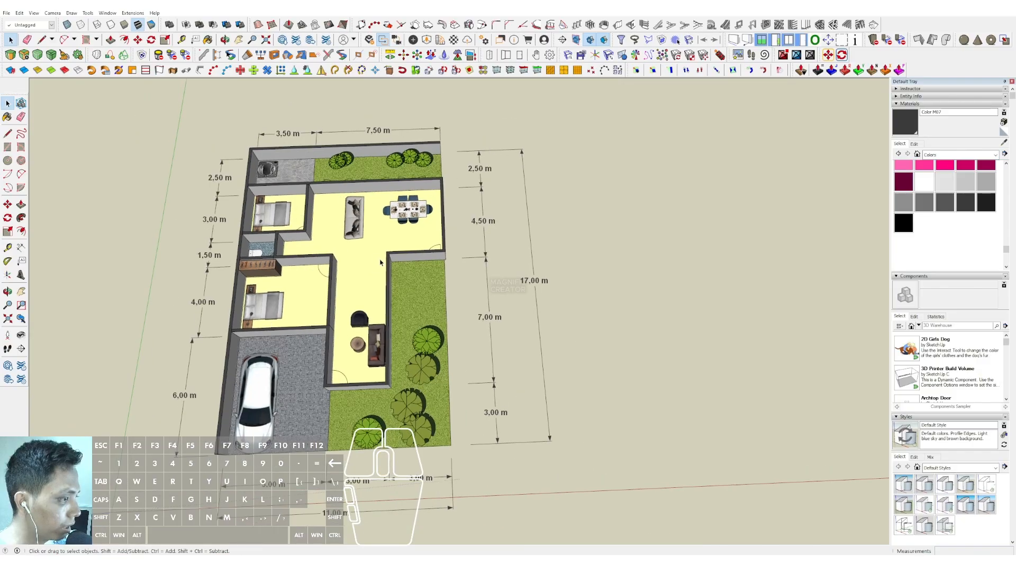
pyautogui.click(52, 13)
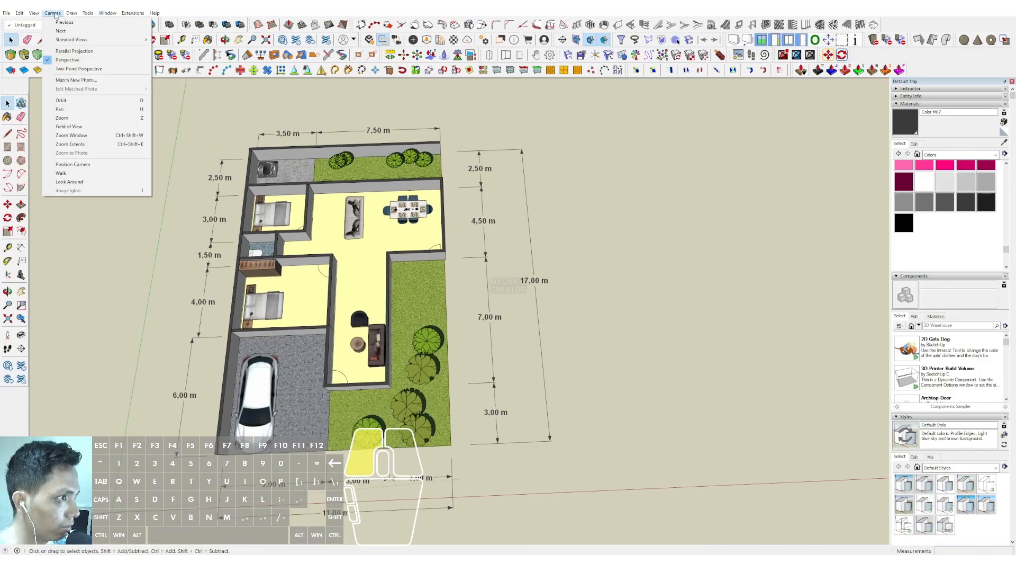
pyautogui.click(66, 51)
pyautogui.click(52, 13)
pyautogui.moveTo(68, 40)
pyautogui.click(169, 41)
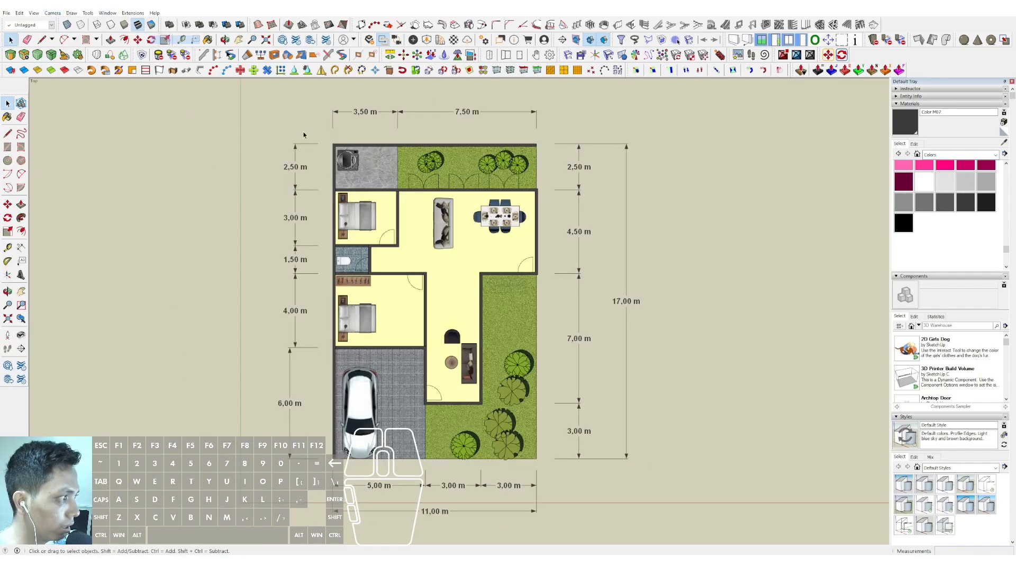
pyautogui.click(33, 13)
pyautogui.click(49, 106)
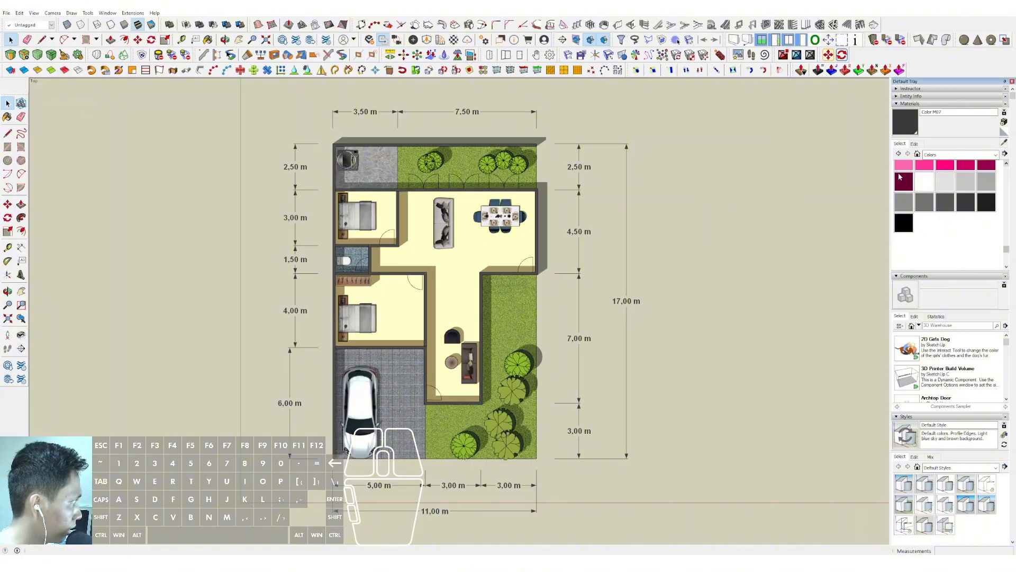
# - Sample the yellow house floor material and change its HLS colour to saturation 12 and lightness 62
pyautogui.press('b')
pyautogui.keyDown('alt'); pyautogui.click(483, 252); pyautogui.keyUp('alt')
pyautogui.click(914, 143)
pyautogui.moveTo(936, 185)
pyautogui.mouseDown()
pyautogui.moveTo(919, 186)
pyautogui.moveTo(937, 198)
pyautogui.moveTo(912, 184)
pyautogui.mouseUp()
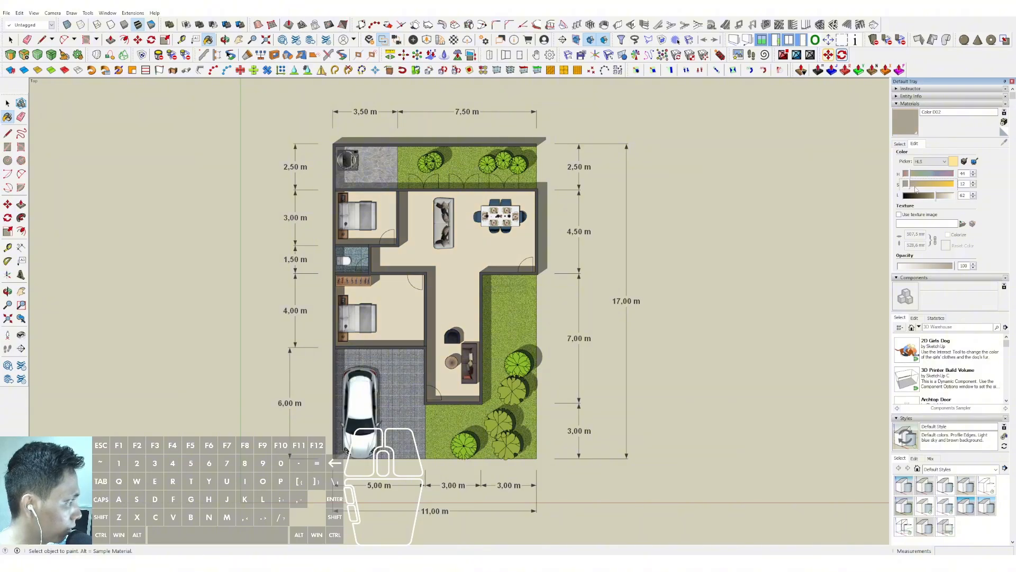
pyautogui.moveTo(934, 198); pyautogui.dragTo(935, 196)
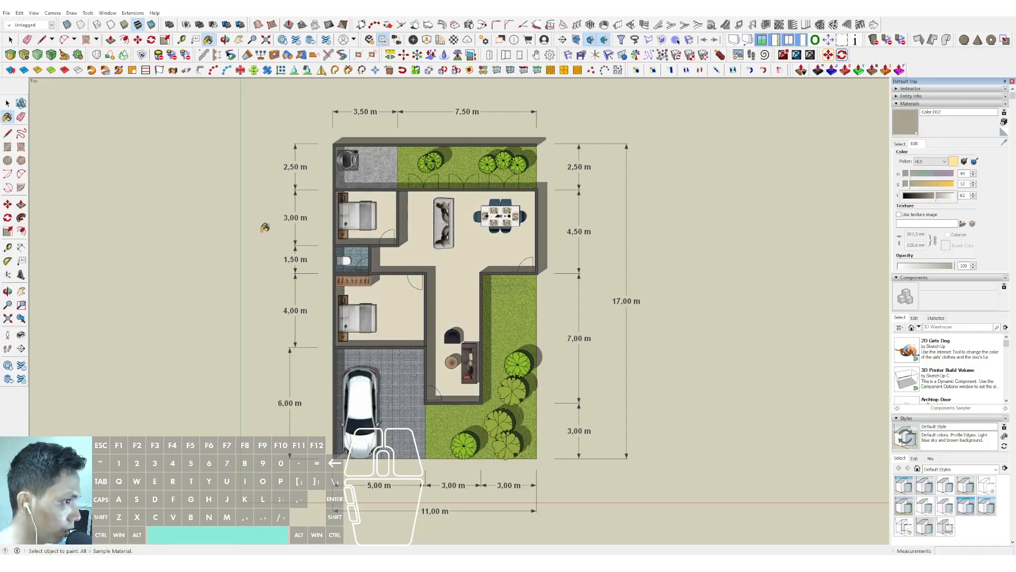
pyautogui.click(7, 103)
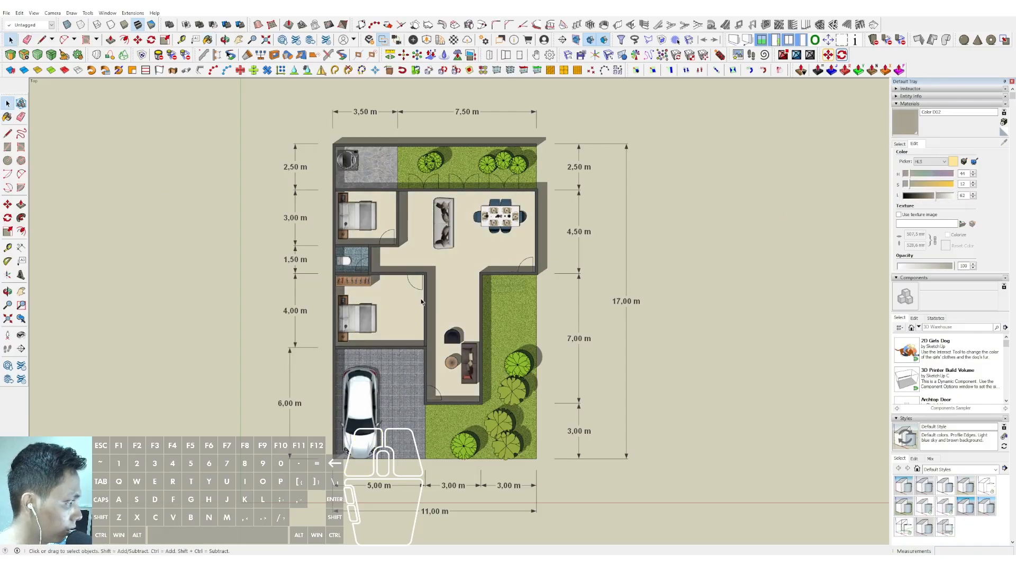
# - Apply the Construction Documentation Style to the plan and centre the house in view
pyautogui.click(947, 486)
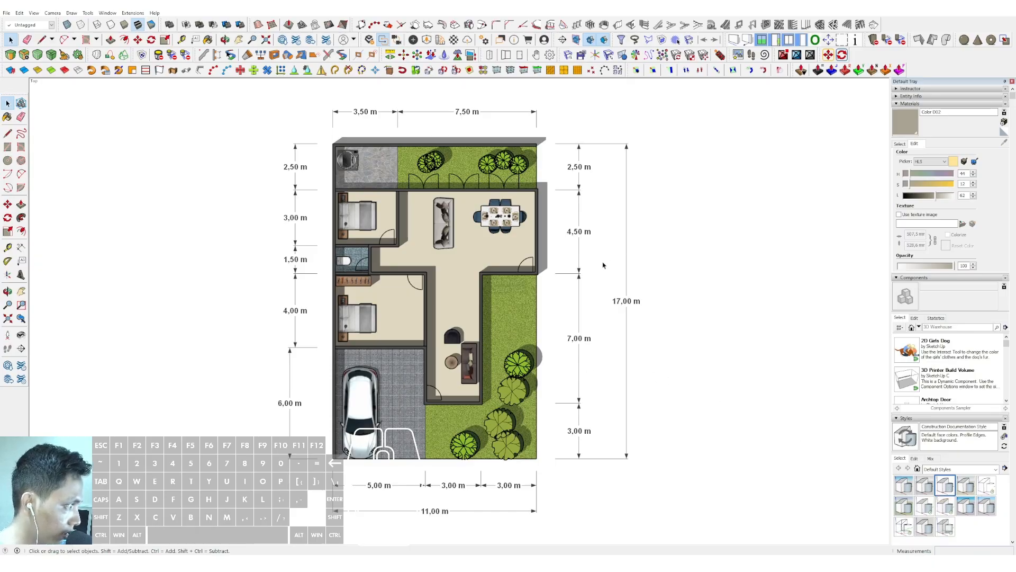
pyautogui.press('h')
pyautogui.moveTo(451, 268)
pyautogui.mouseDown()
pyautogui.moveTo(421, 273)
pyautogui.moveTo(444, 280)
pyautogui.mouseUp()
pyautogui.scroll(1, 427, 289)
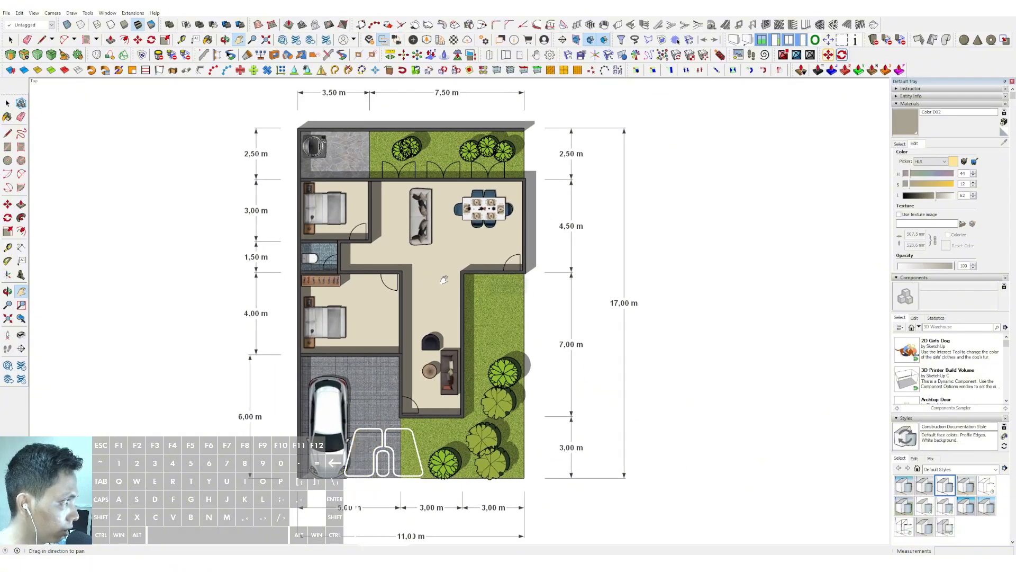
# - Draw a line across the rear lawn from the paved area's edge to the lawn's outer edge, separating a strip along the house
pyautogui.press('space')
pyautogui.scroll(1, 373, 162)
pyautogui.doubleClick(372, 159)
pyautogui.press('d')
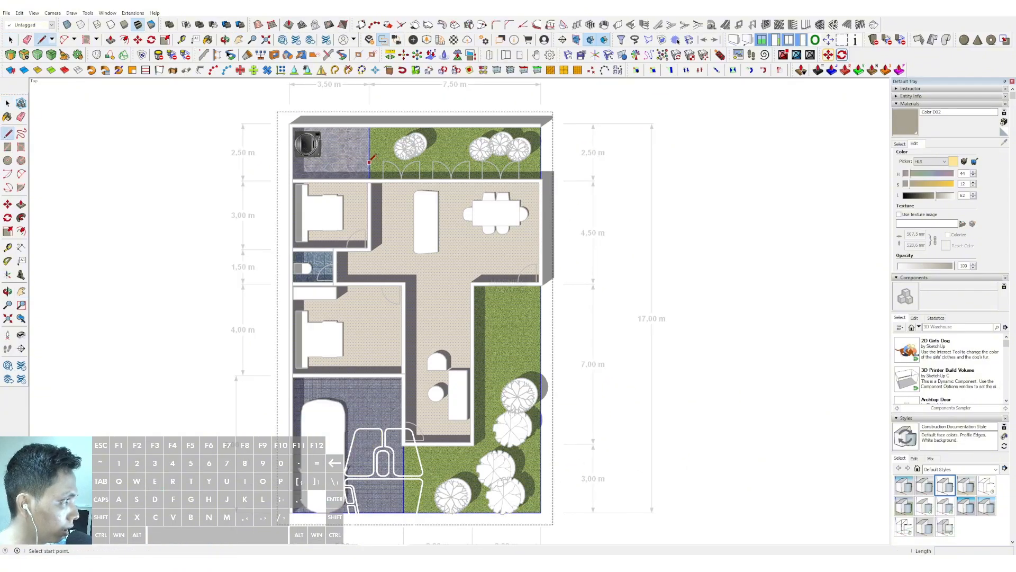
pyautogui.press('d')
pyautogui.click(370, 159)
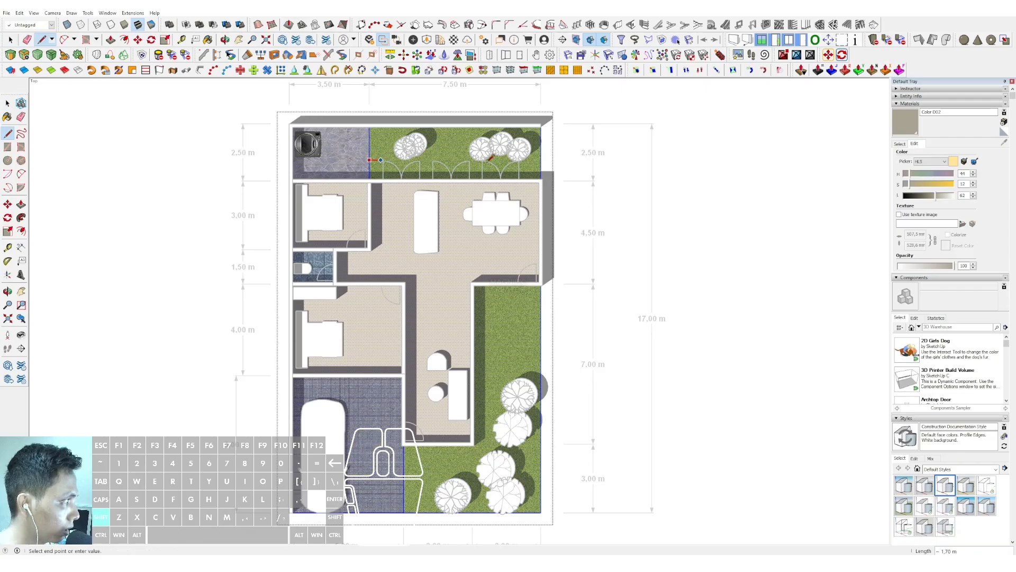
pyautogui.click(541, 160)
pyautogui.press('space')
# - Sample the dark wood plank material from the library and paint the strip of rear lawn along the house with it
pyautogui.scroll(-5, 544, 160)
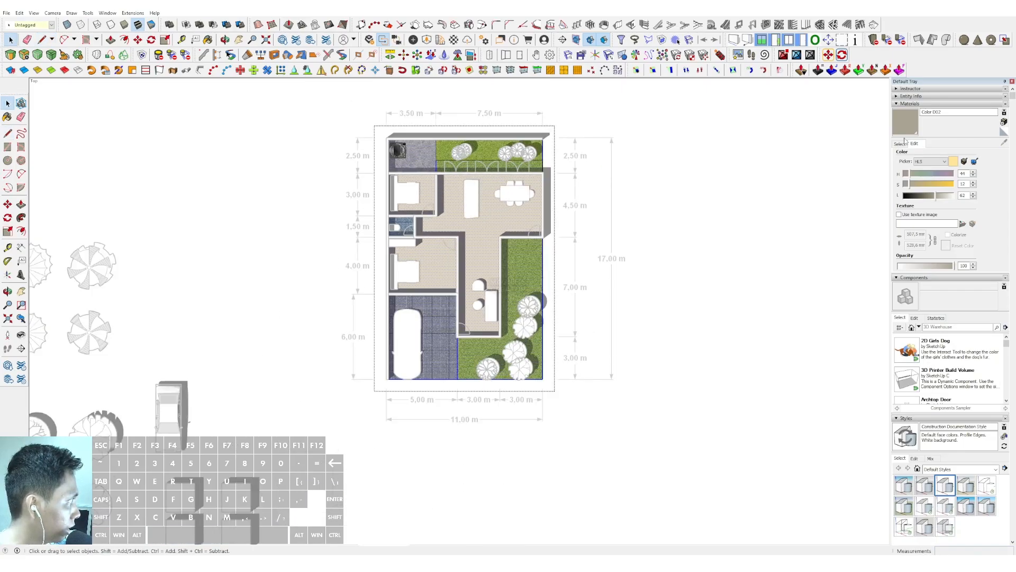
pyautogui.click(900, 144)
pyautogui.scroll(-3, 488, 331)
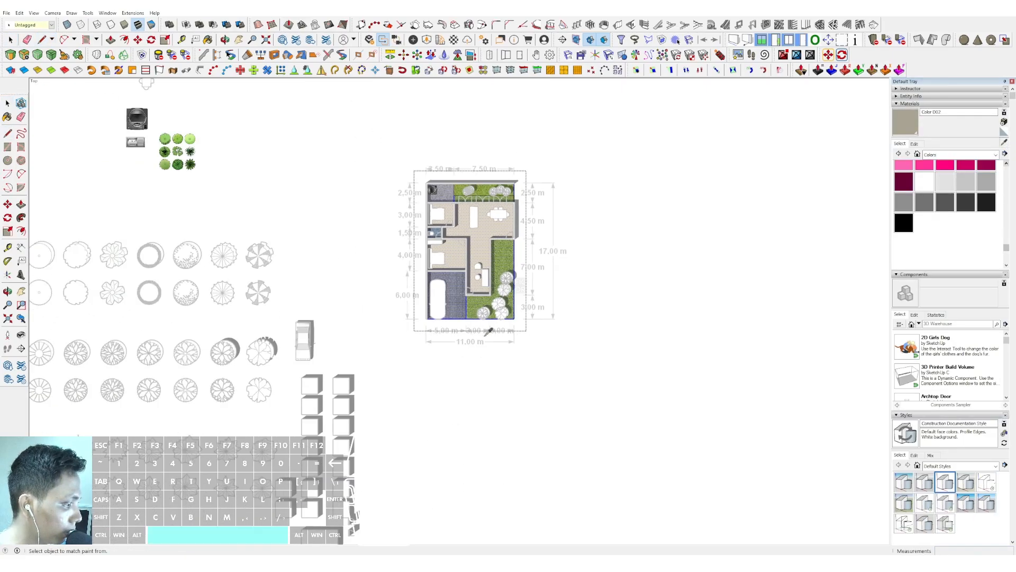
pyautogui.press('space')
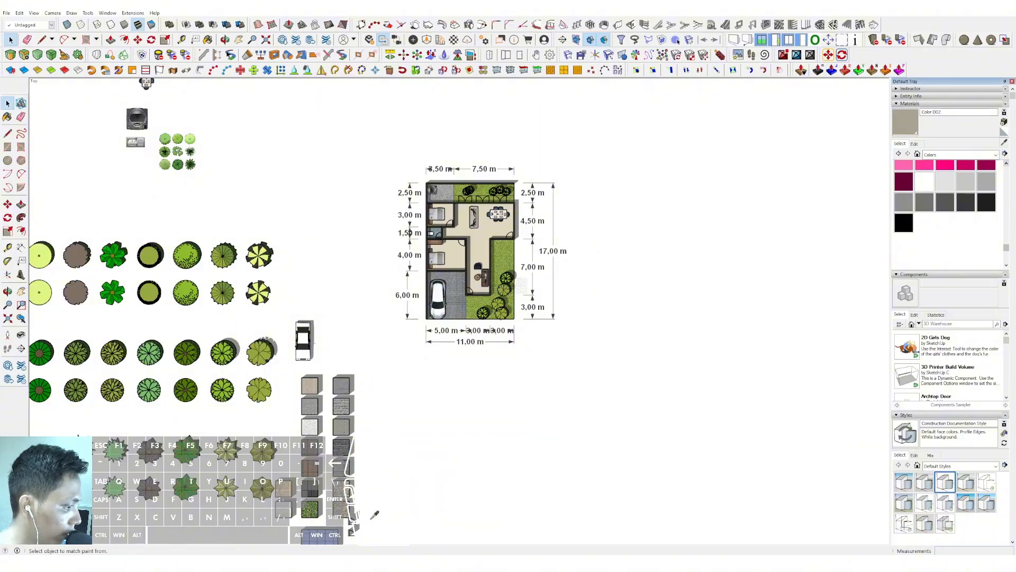
pyautogui.press('b')
pyautogui.scroll(3, 491, 204)
pyautogui.scroll(3, 481, 173)
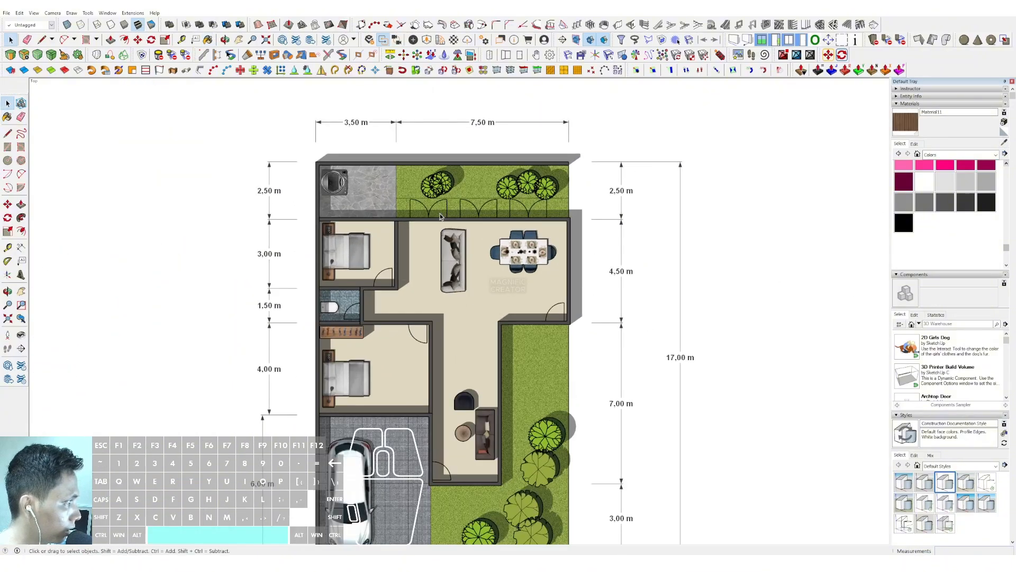
pyautogui.click(453, 204)
pyautogui.press('space')
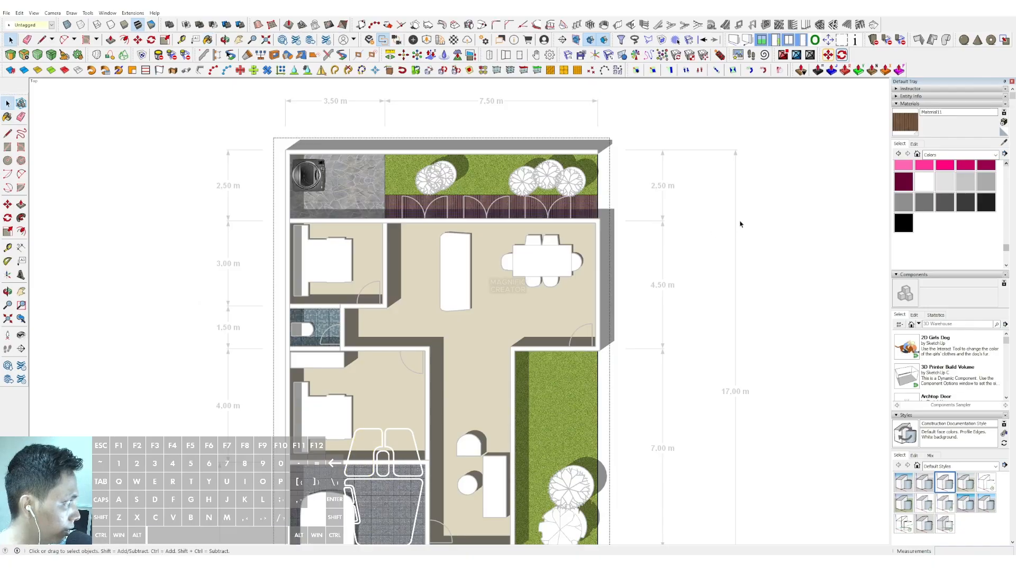
pyautogui.click(820, 191)
pyautogui.scroll(2, 536, 205)
pyautogui.scroll(-3, 469, 205)
pyautogui.scroll(4, 469, 206)
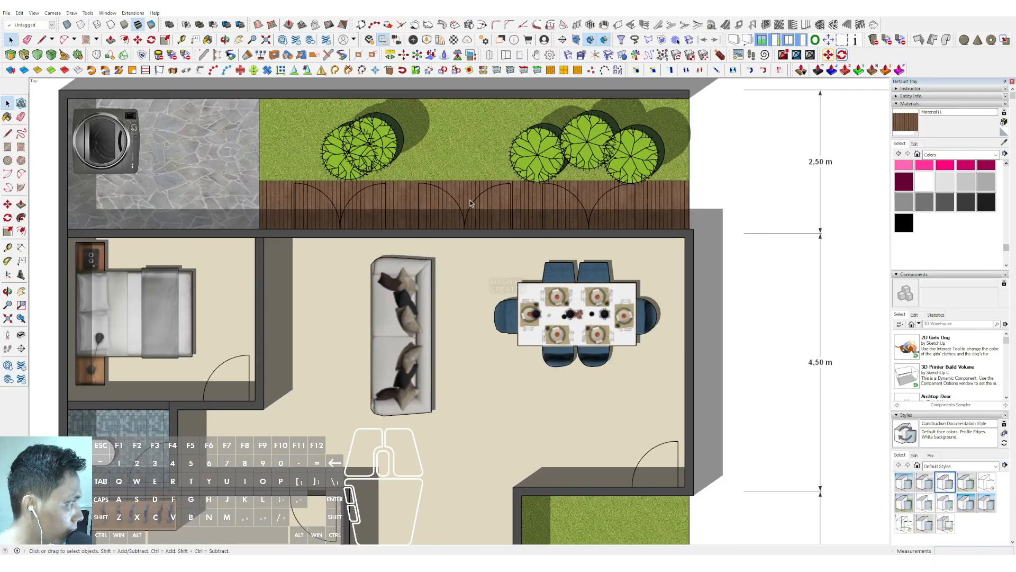
# - Examine the whole furnished floor plan from the rear deck through the rooms to the carport and front garden
pyautogui.scroll(-2, 506, 196)
pyautogui.press('h')
pyautogui.moveTo(460, 251); pyautogui.dragTo(484, 161)
pyautogui.moveTo(453, 371); pyautogui.dragTo(432, 246)
pyautogui.scroll(-3, 434, 251)
pyautogui.scroll(2, 471, 421)
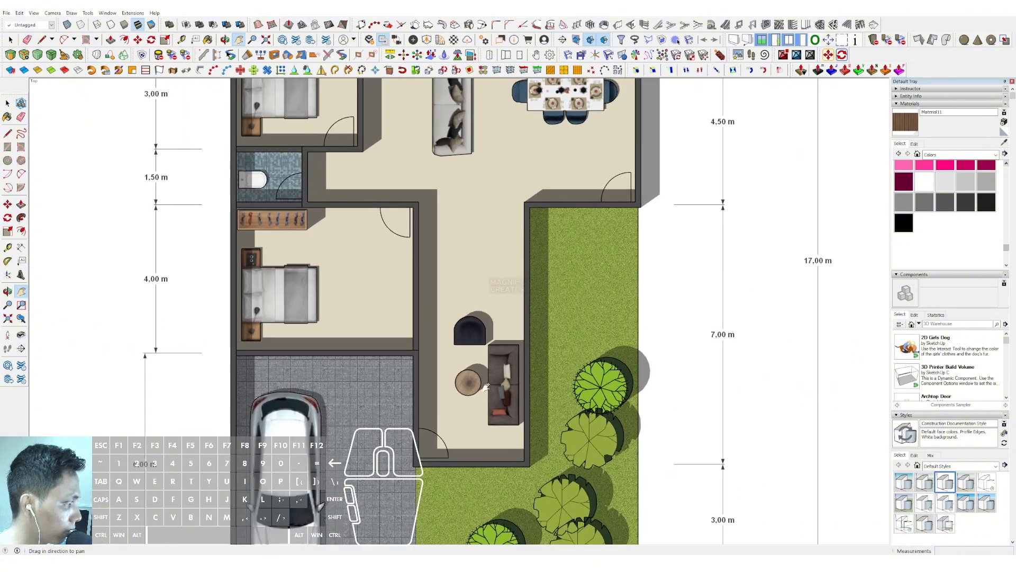
pyautogui.moveTo(469, 435); pyautogui.dragTo(471, 339)
pyautogui.scroll(-7, 471, 341)
pyautogui.moveTo(475, 258); pyautogui.dragTo(471, 309)
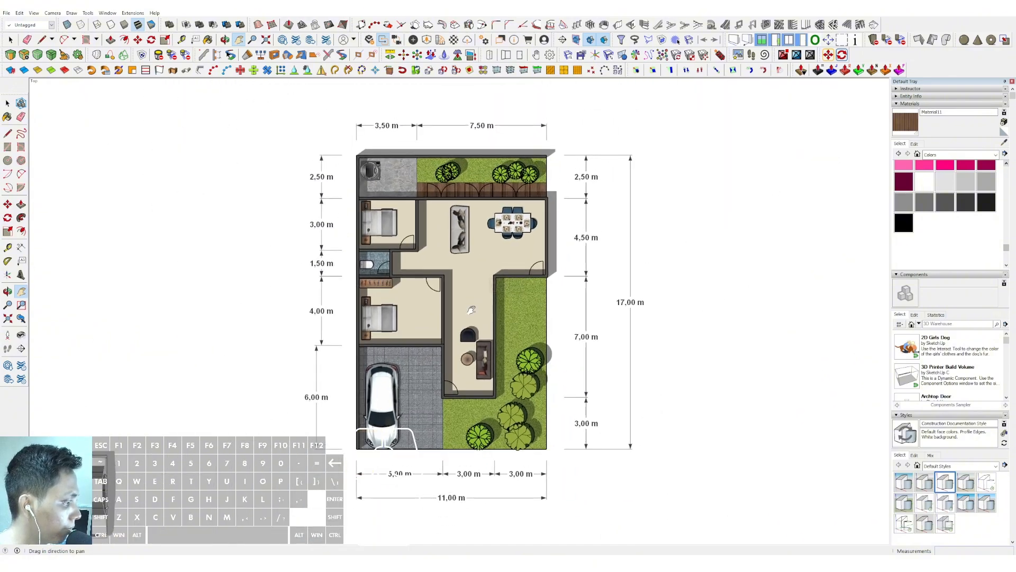
pyautogui.scroll(1, 471, 319)
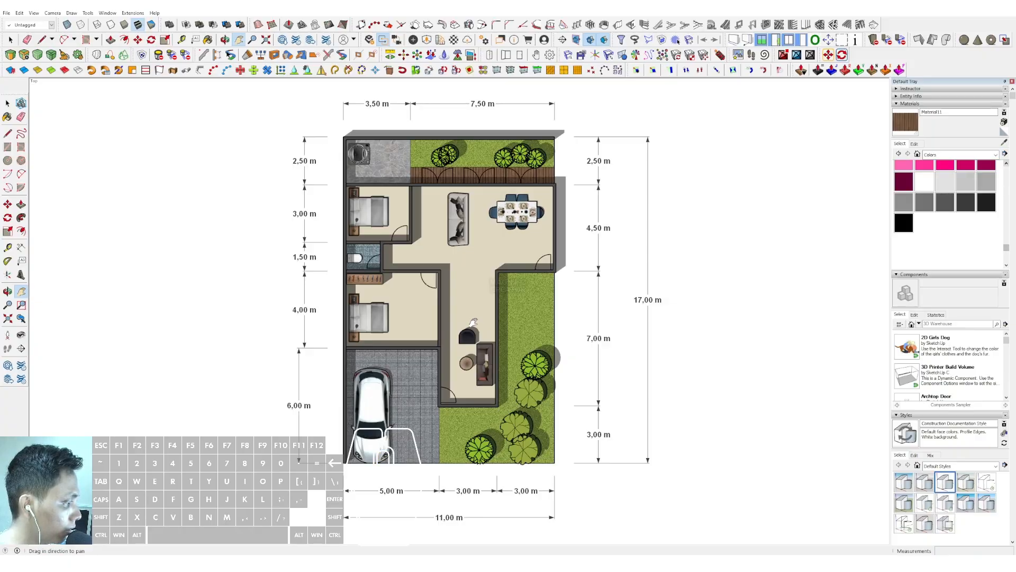
pyautogui.press('space')
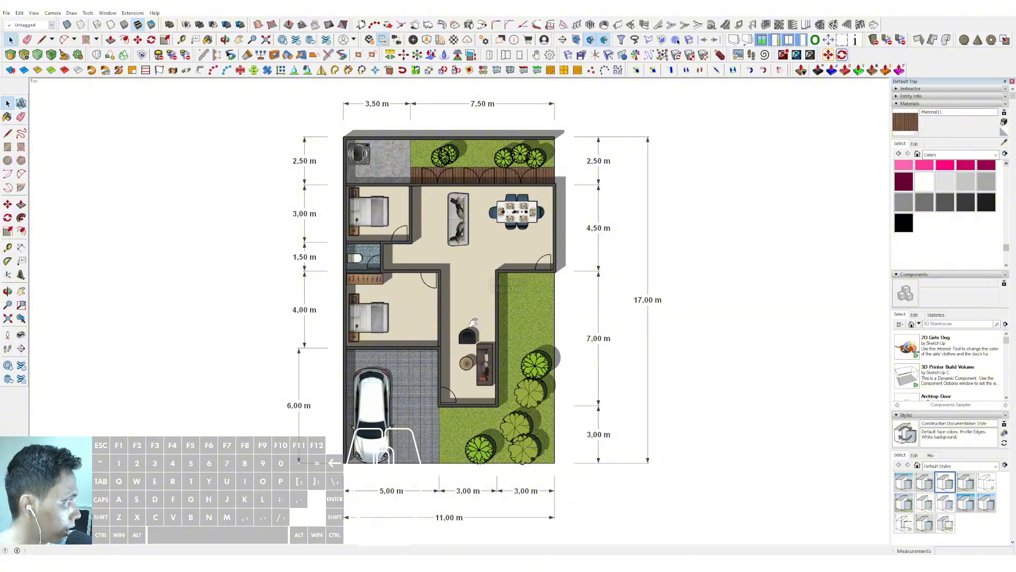
# - Draw rectangles across the entrance door opening and an about 1.83 by 0.15 m front window in the wall group, painting them white (Color M00)
pyautogui.scroll(10, 478, 384)
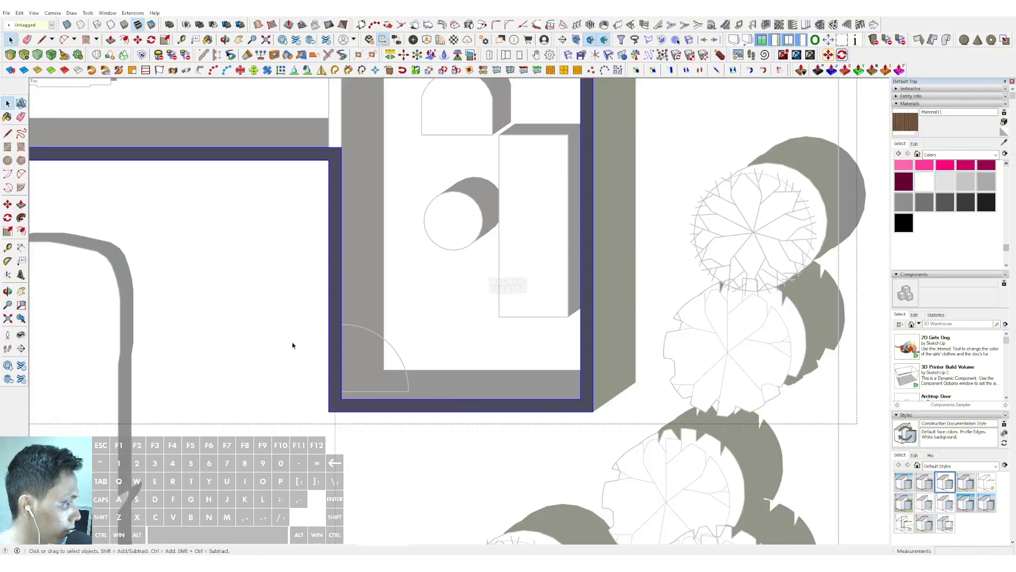
pyautogui.press('r')
pyautogui.click(328, 322)
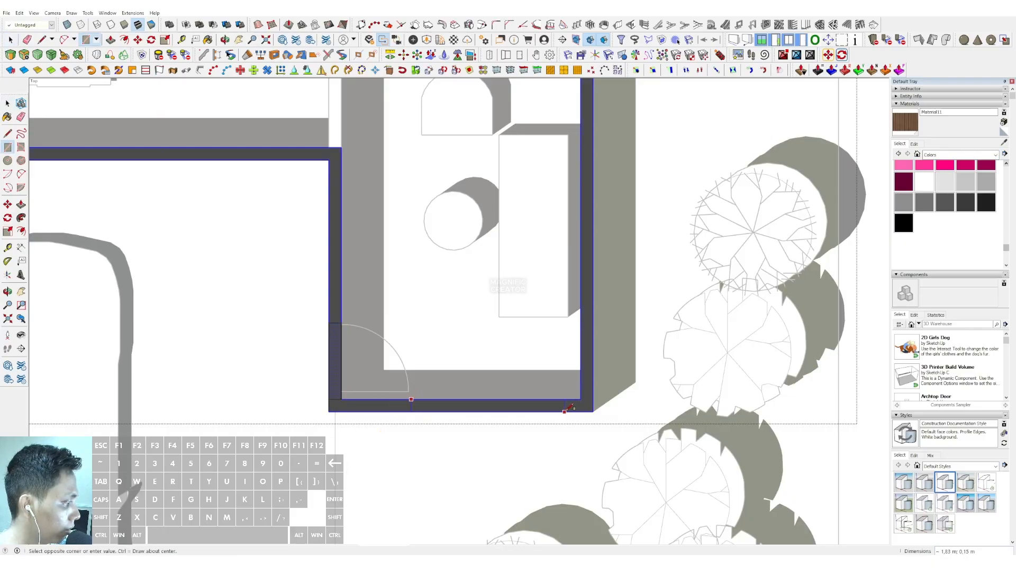
pyautogui.click(926, 183)
pyautogui.click(498, 400)
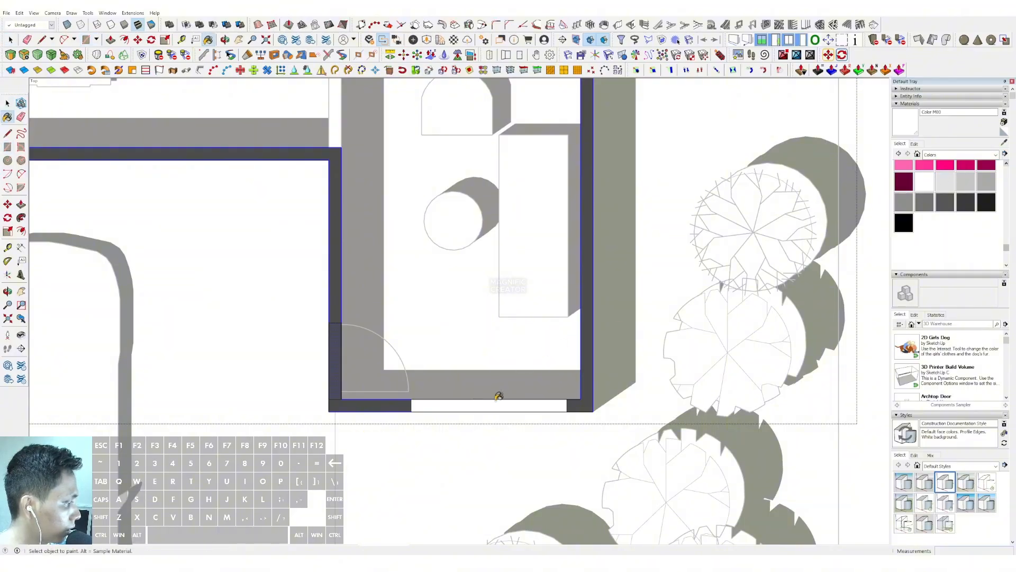
pyautogui.press('space')
# - Draw a wall-thick rectangle across the first double door in the rear wall and paint it white
pyautogui.scroll(-10, 384, 461)
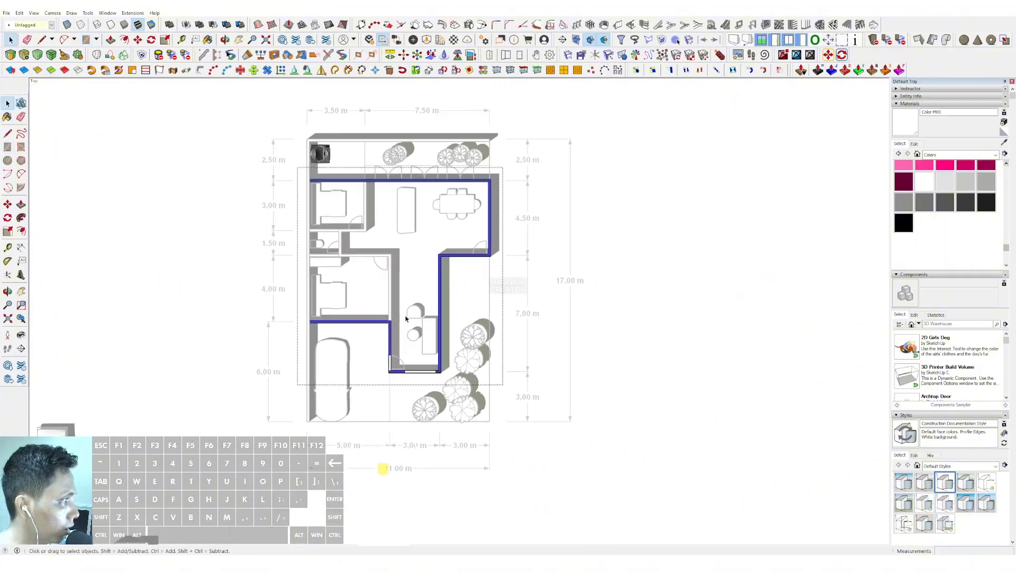
pyautogui.scroll(3, 383, 185)
pyautogui.press('r')
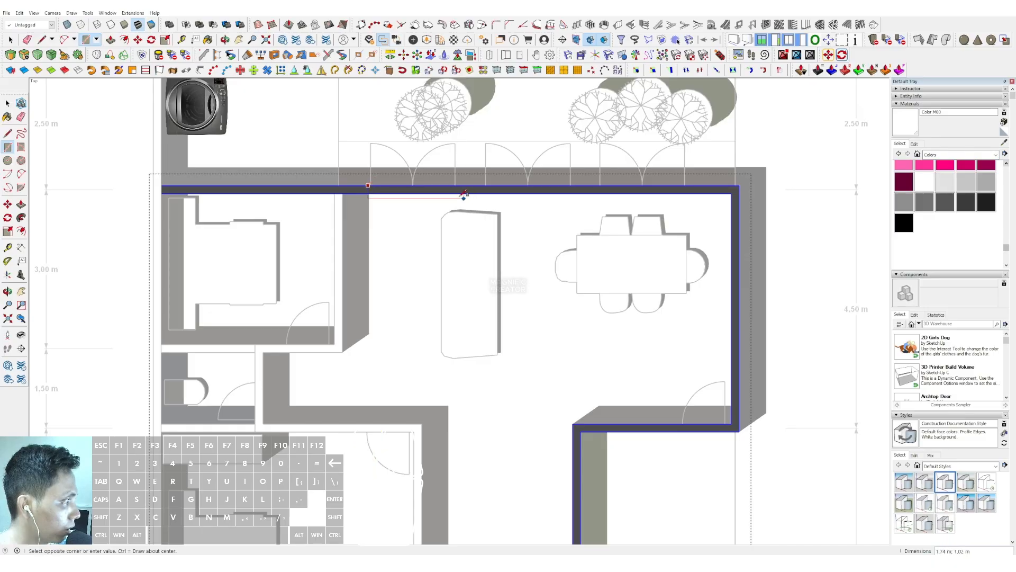
pyautogui.press('b')
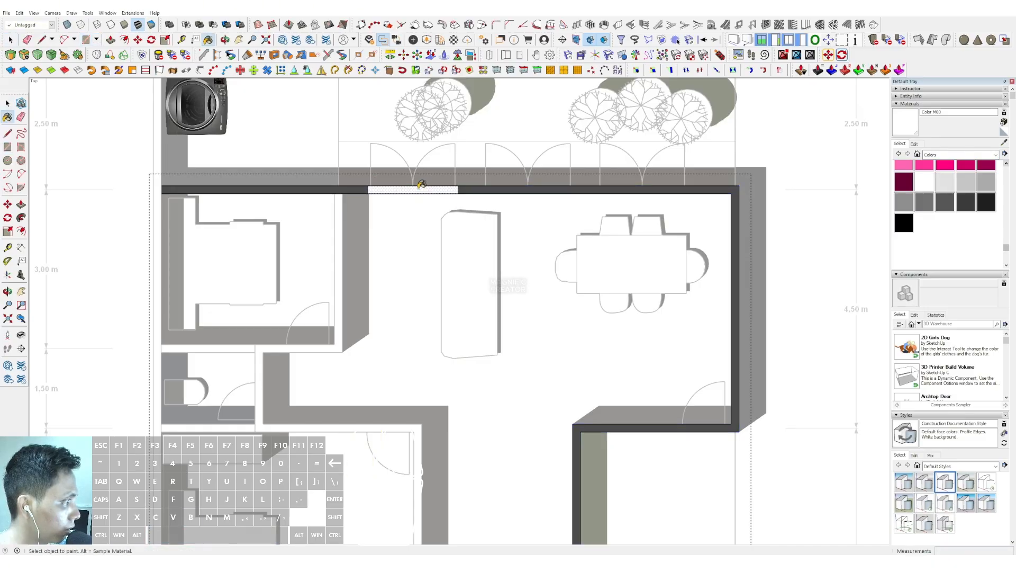
# - Copy the white opening along the rear wall to the other two double doors, spacing the copies about 2.17 m apart
pyautogui.press('space')
pyautogui.press('ctrl')
pyautogui.click(458, 186)
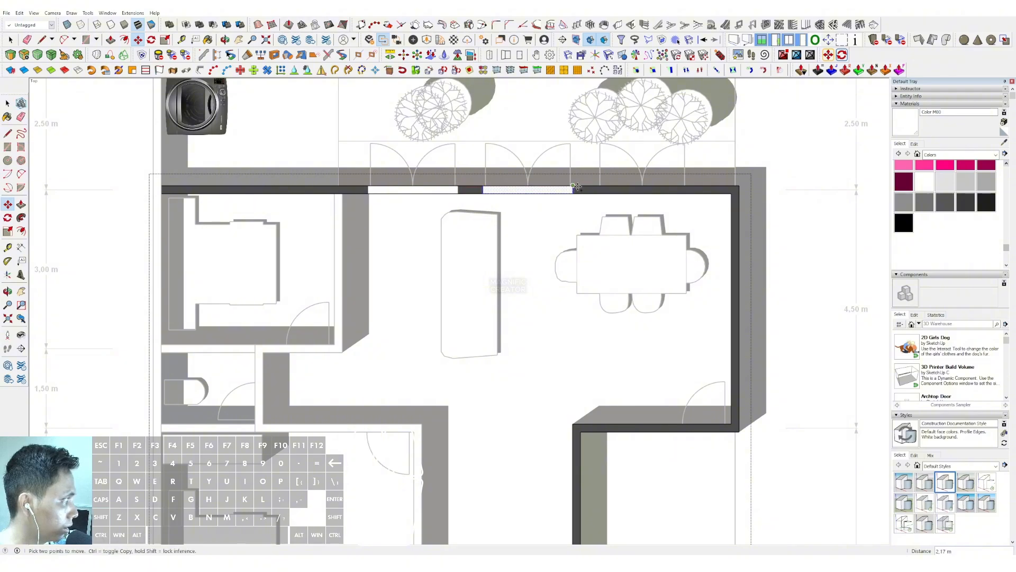
pyautogui.press('ctrl')
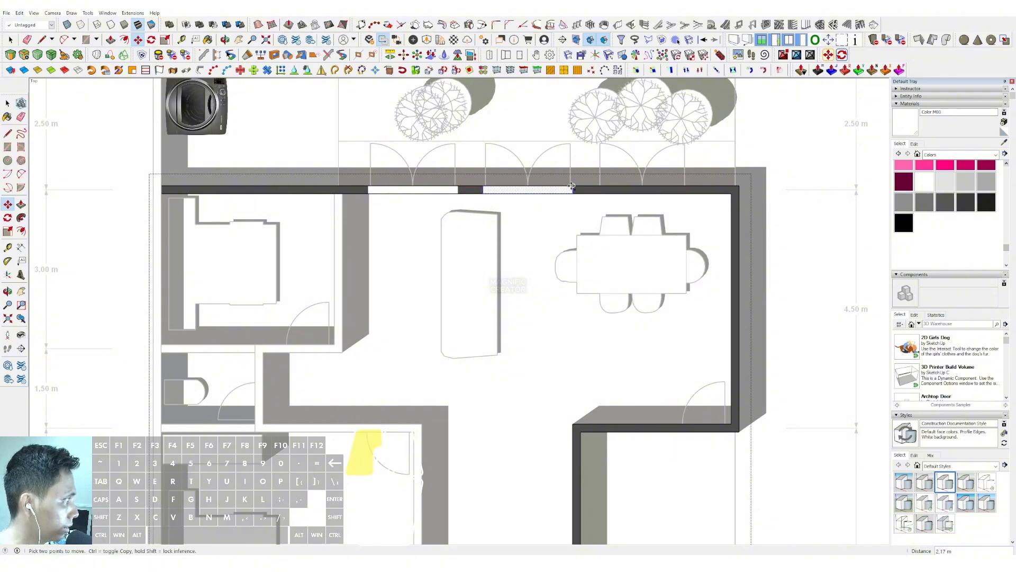
pyautogui.click(572, 186)
pyautogui.click(688, 187)
# - Draw an about 0.86 by 0.15 m rectangle across the dining area's garden door opening and paint it white
pyautogui.press('r')
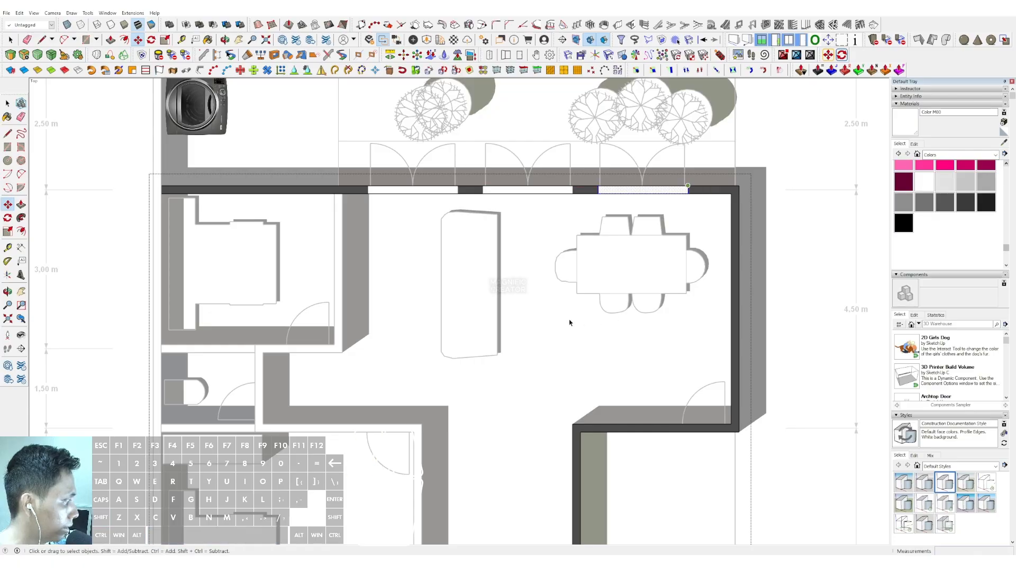
pyautogui.scroll(4, 673, 419)
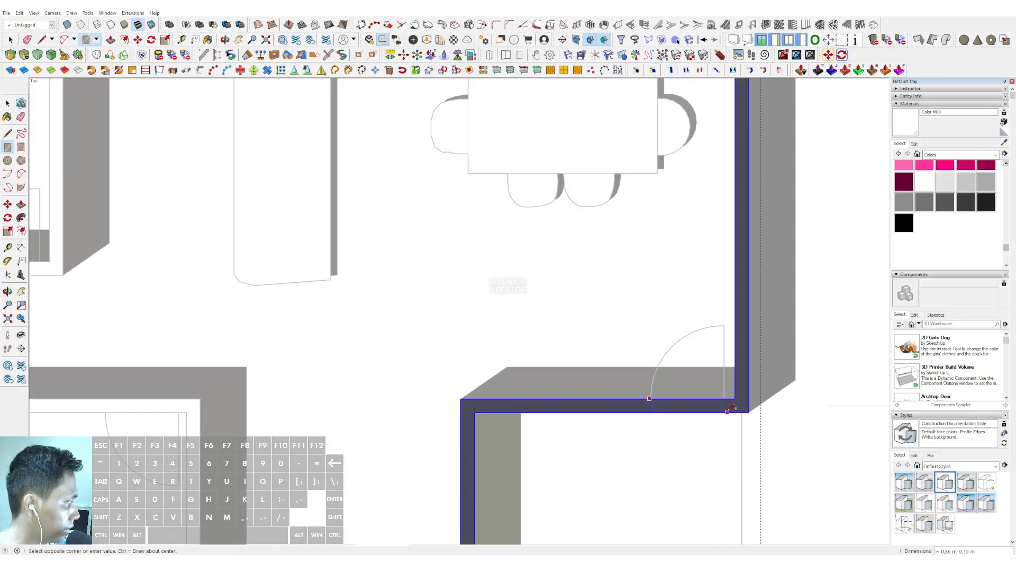
pyautogui.click(727, 412)
pyautogui.press('space')
pyautogui.scroll(-5, 387, 407)
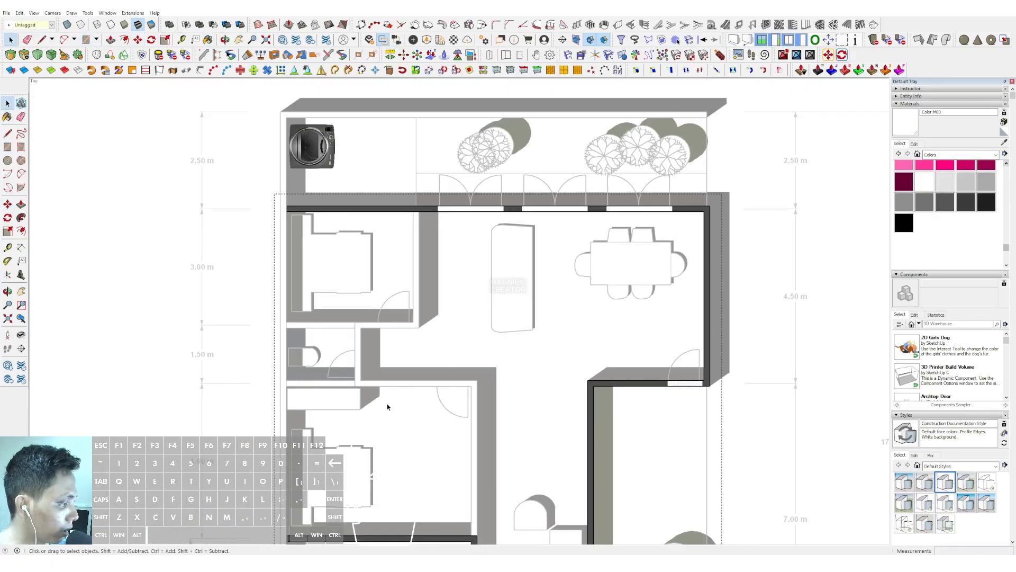
# - Open the inner wall group and mark the larger bedroom's door opening with a wall-thick rectangle painted white
pyautogui.scroll(3, 387, 407)
pyautogui.press('r')
pyautogui.click(466, 375)
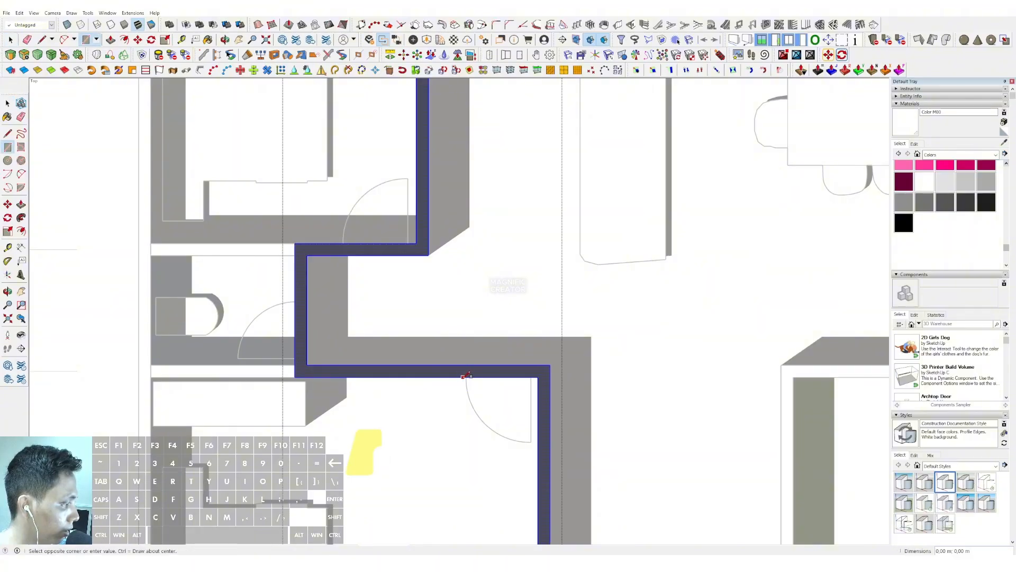
pyautogui.click(535, 365)
pyautogui.press('space')
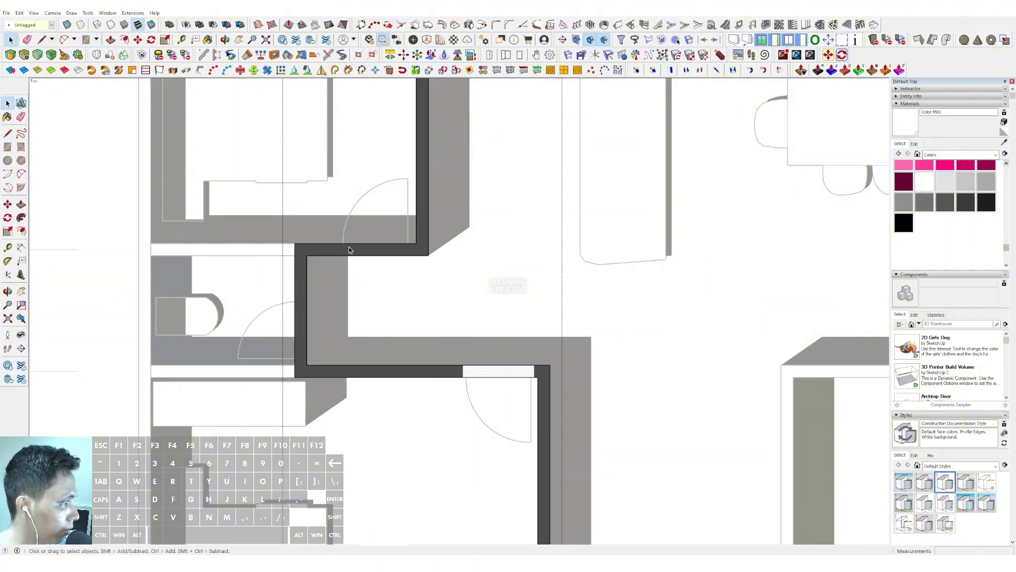
# - Draw an about 0.97 by 0.15 m rectangle across the rear bedroom's door opening and paint it white
pyautogui.click(349, 250)
pyautogui.press('r')
pyautogui.click(345, 244)
pyautogui.click(413, 255)
pyautogui.press('space')
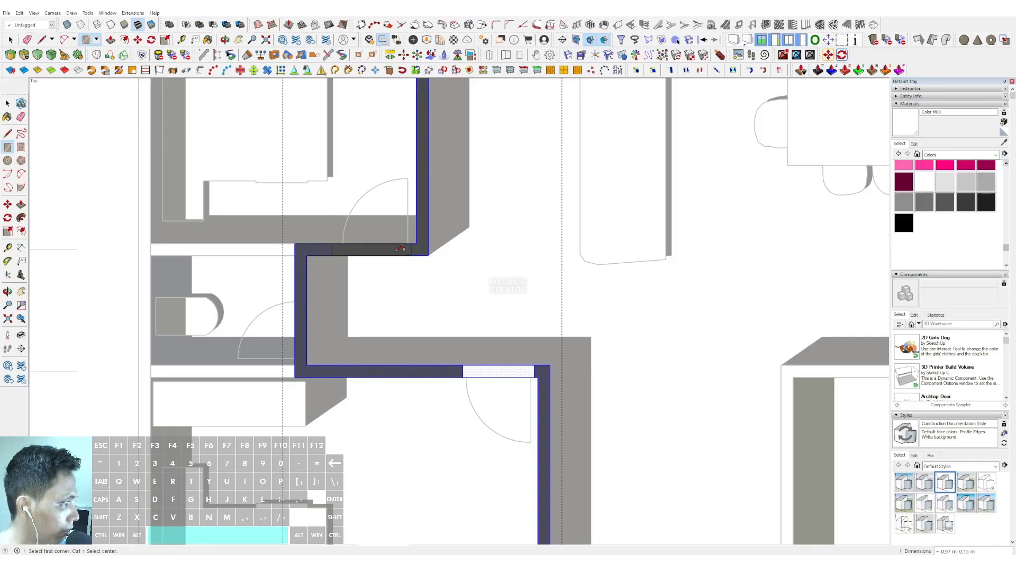
# - Draw a wall-thick rectangle across the bathroom's door opening in the inner wall and paint it white
pyautogui.press('r')
pyautogui.click(294, 295)
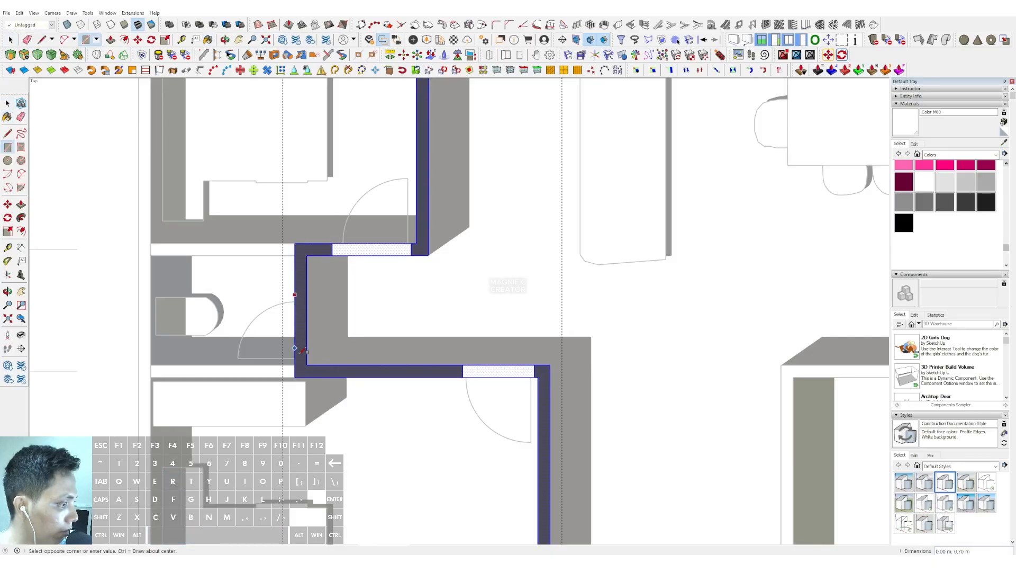
pyautogui.click(307, 363)
pyautogui.press('space')
# - Open the outer wall group and mark a window in the rear bedroom's wall toward the paved area, painting it white
pyautogui.scroll(-5, 301, 371)
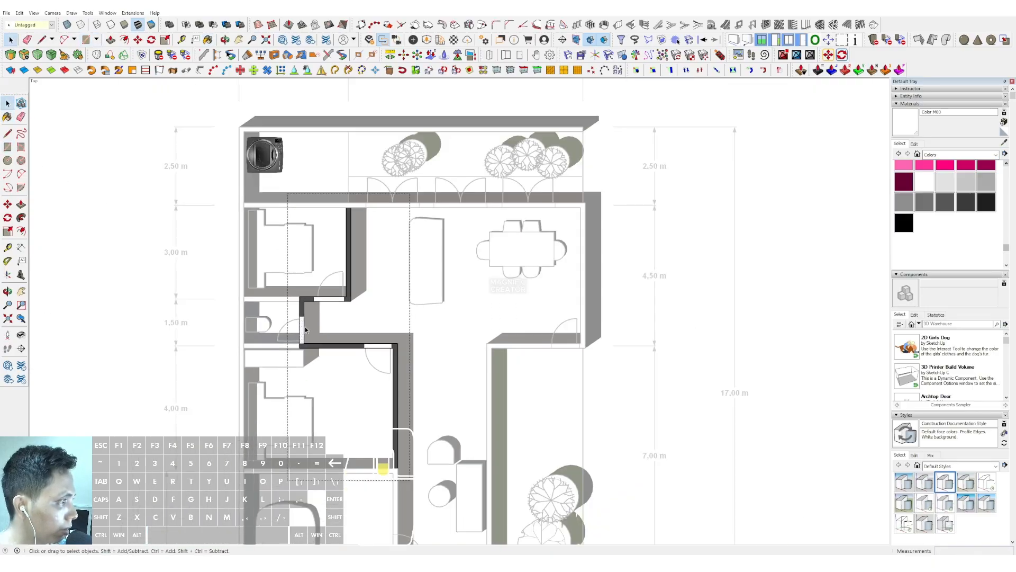
pyautogui.click(310, 205)
pyautogui.scroll(2, 319, 201)
pyautogui.press('r')
pyautogui.click(318, 199)
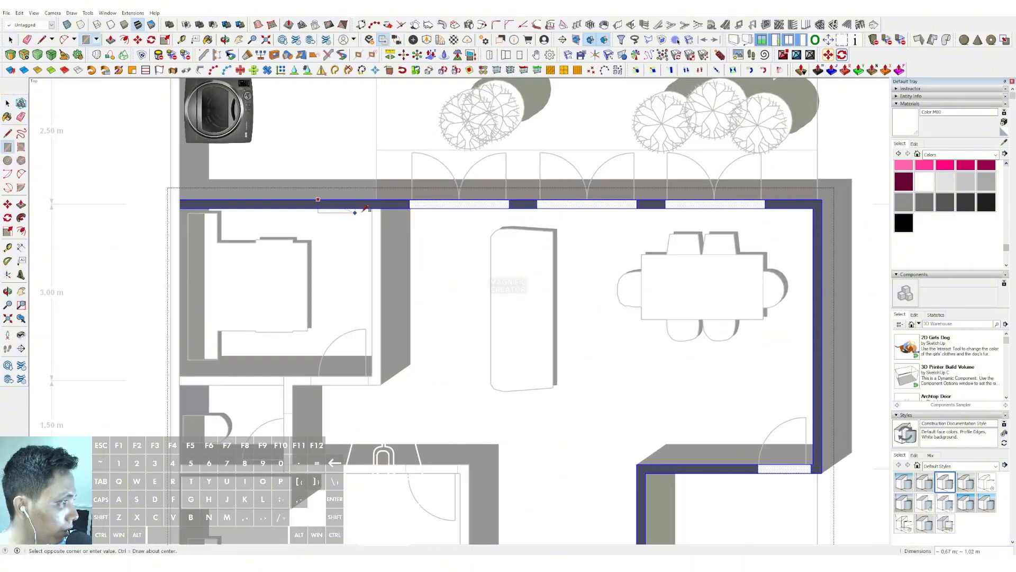
pyautogui.click(364, 206)
pyautogui.press('space')
# - Add an about 1.52 by 0.15 m white window rectangle in the larger bedroom's wall facing the carport
pyautogui.scroll(-5, 365, 209)
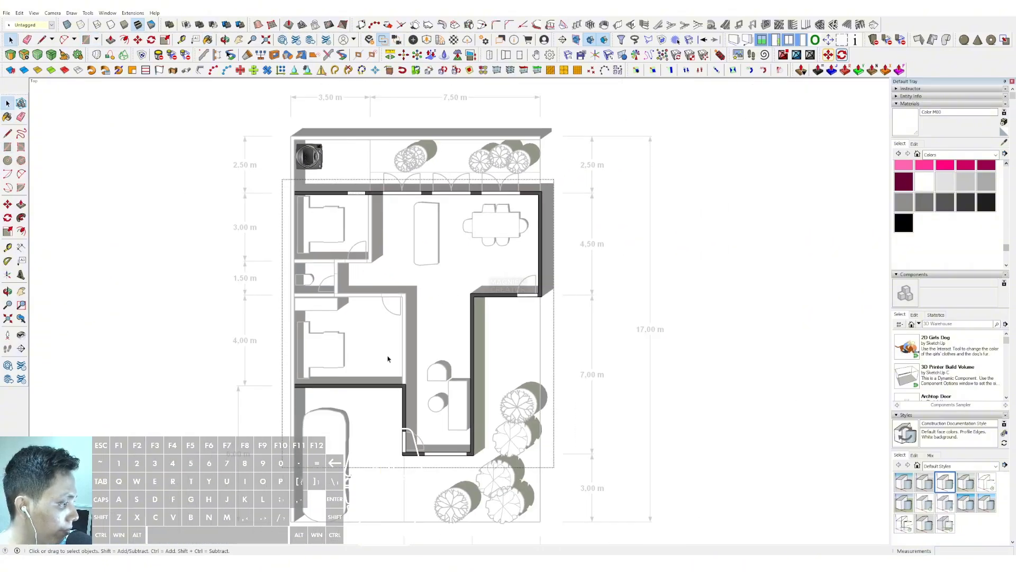
pyautogui.scroll(3, 363, 390)
pyautogui.scroll(2, 363, 390)
pyautogui.press('r')
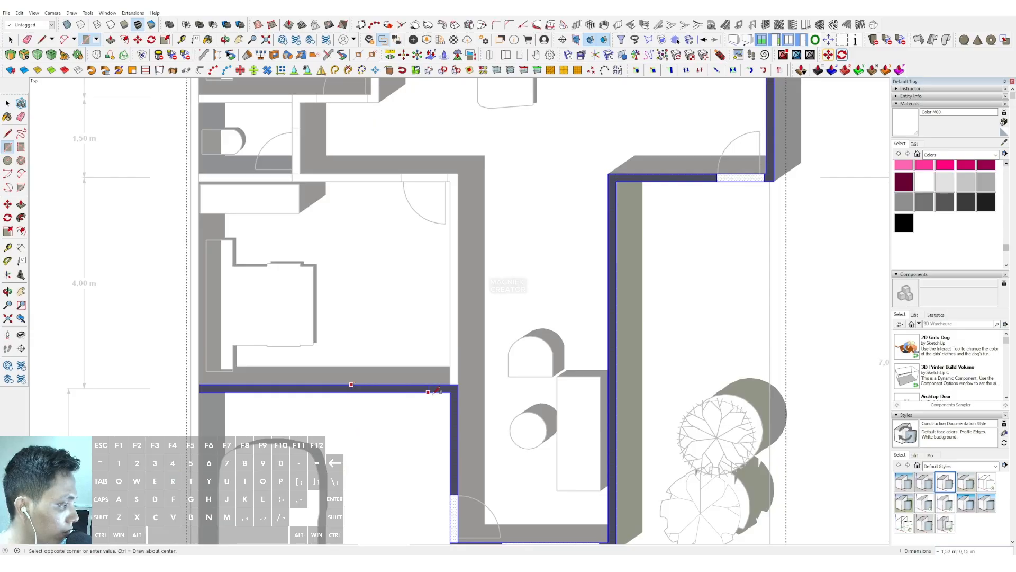
pyautogui.click(438, 390)
pyautogui.press('space')
# - Mark a window beside the dining table in the outer side wall, paint it white and finish editing the wall group
pyautogui.scroll(-5, 421, 400)
pyautogui.scroll(3, 554, 272)
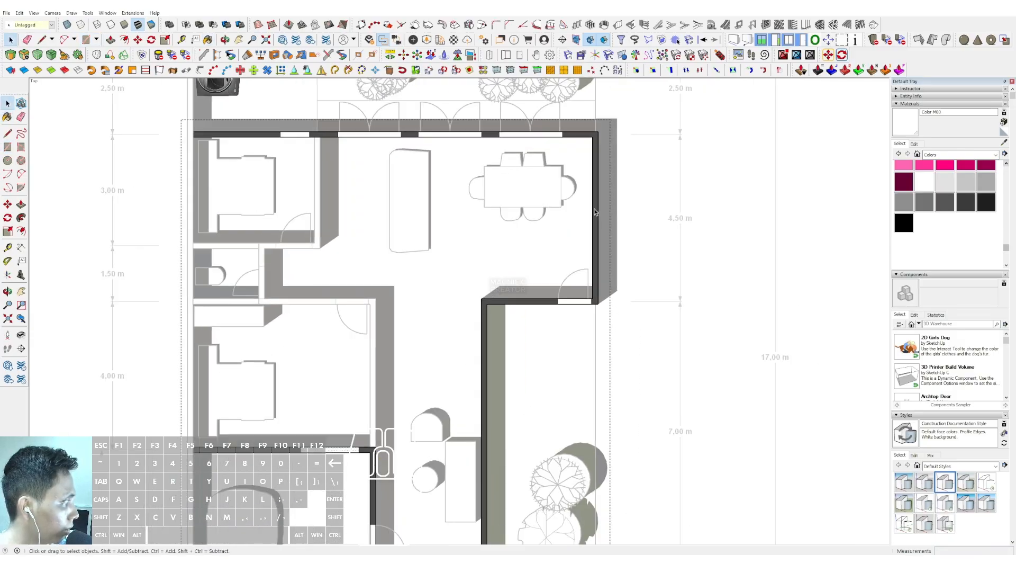
pyautogui.press('r')
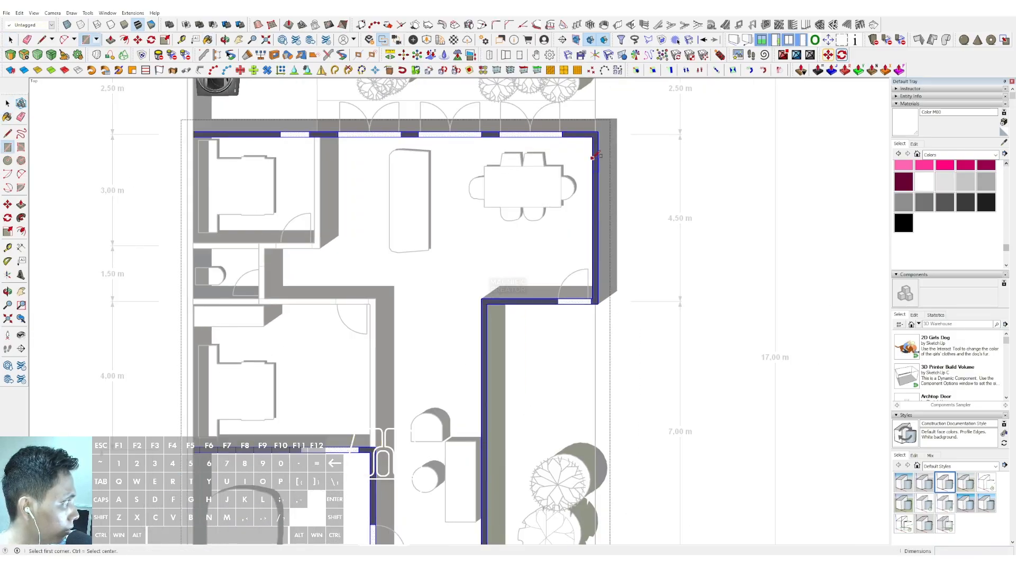
pyautogui.click(598, 217)
pyautogui.scroll(2, 598, 217)
pyautogui.press('space')
pyautogui.scroll(-5, 678, 214)
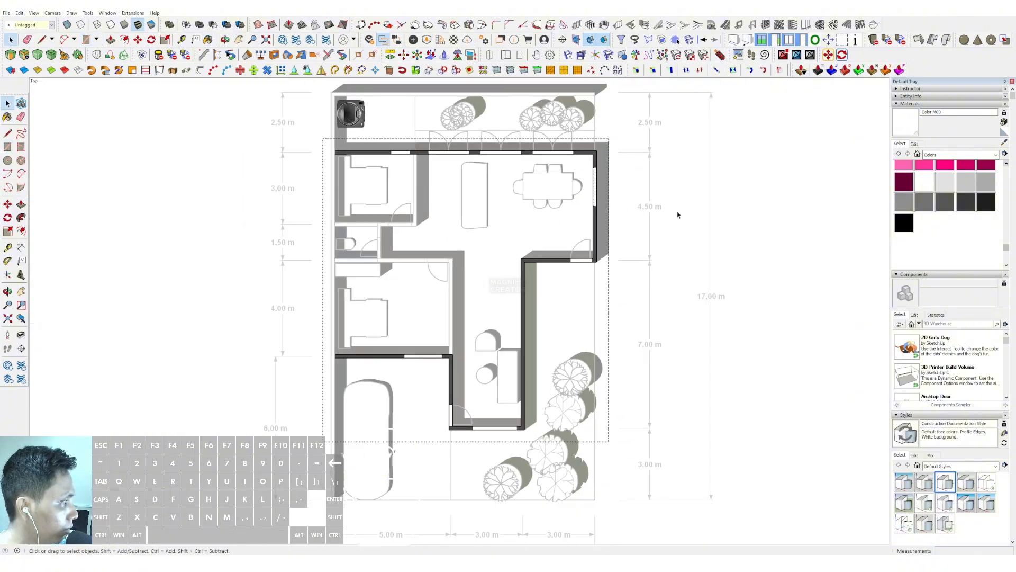
pyautogui.scroll(-3, 338, 312)
pyautogui.scroll(2, 402, 369)
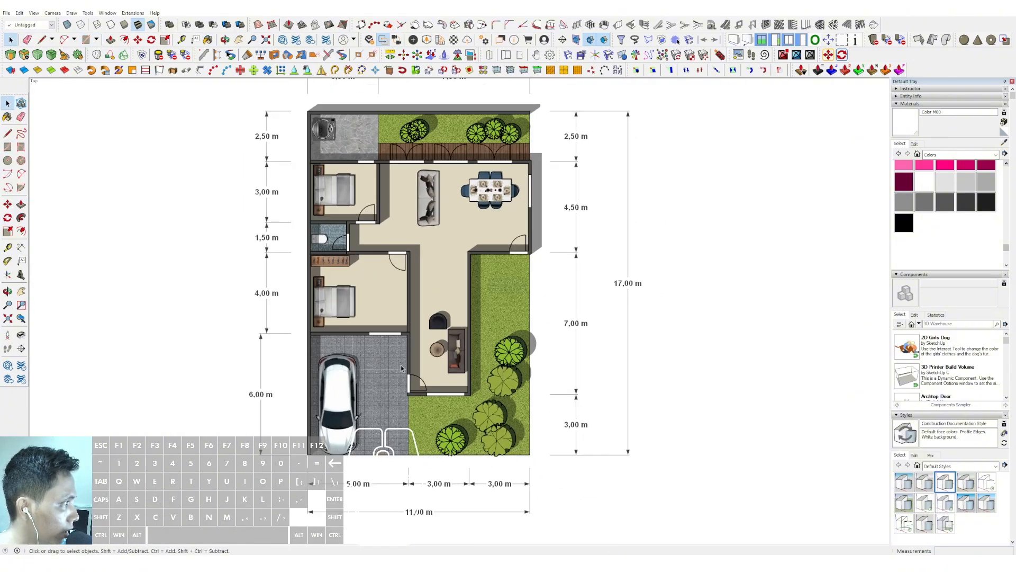
# - Examine the door and window openings throughout the finished plan, ending with the whole dimensioned house centred in view
pyautogui.press('h')
pyautogui.scroll(3, 439, 378)
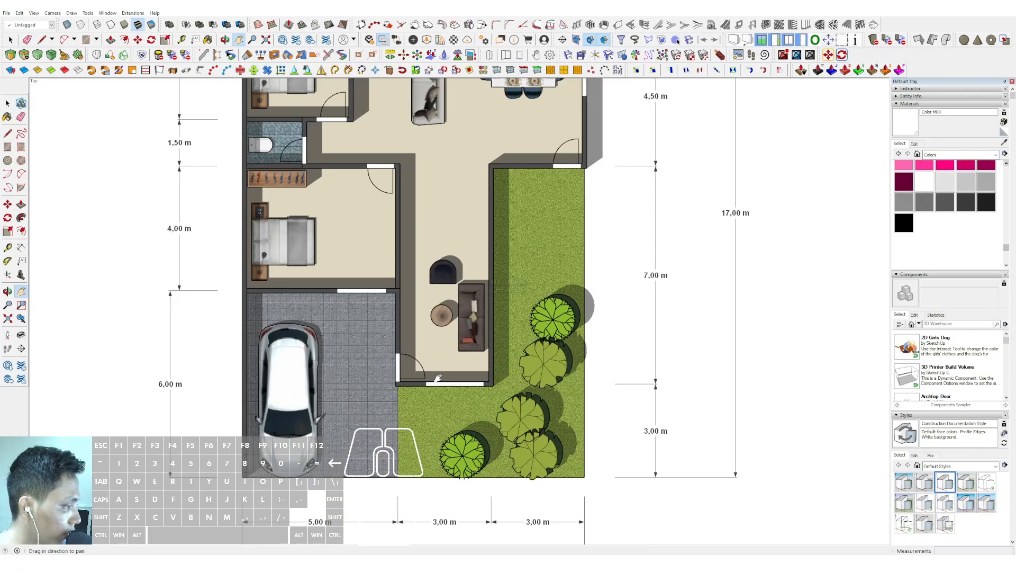
pyautogui.scroll(2, 432, 369)
pyautogui.moveTo(436, 227); pyautogui.dragTo(461, 474)
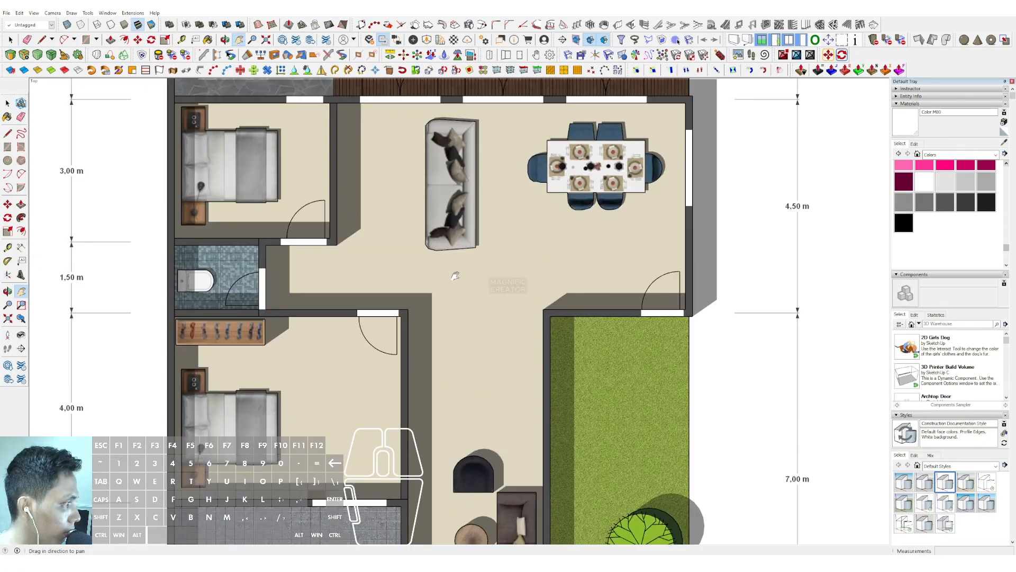
pyautogui.moveTo(459, 272); pyautogui.dragTo(447, 421)
pyautogui.scroll(-1, 436, 237)
pyautogui.scroll(-3, 436, 217)
pyautogui.moveTo(444, 341); pyautogui.dragTo(402, 250)
pyautogui.scroll(-1, 401, 256)
pyautogui.scroll(1, 422, 345)
pyautogui.moveTo(422, 345)
pyautogui.mouseDown()
pyautogui.moveTo(422, 385)
pyautogui.moveTo(374, 363)
pyautogui.moveTo(427, 358)
pyautogui.mouseUp()
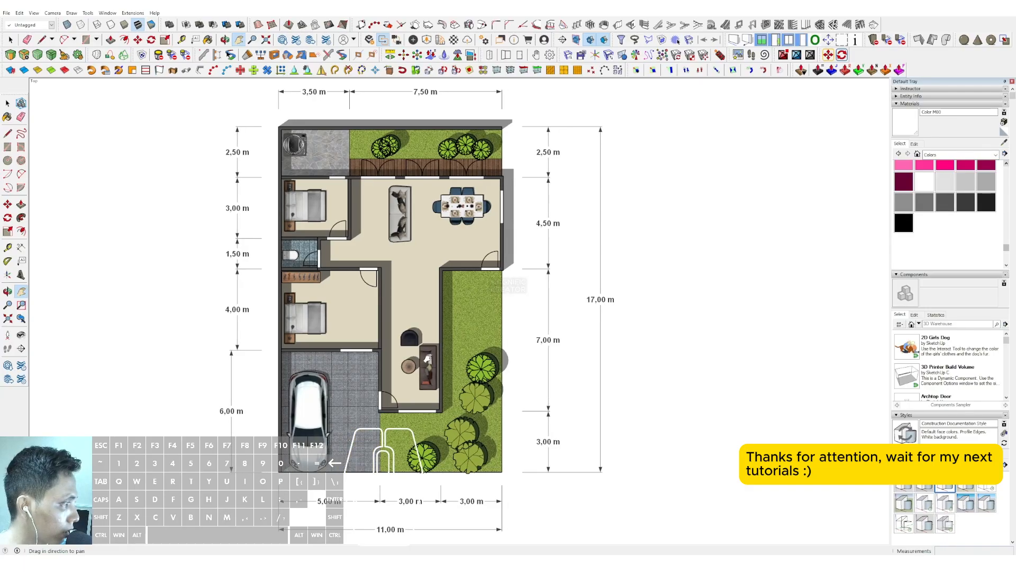
pyautogui.press('space')
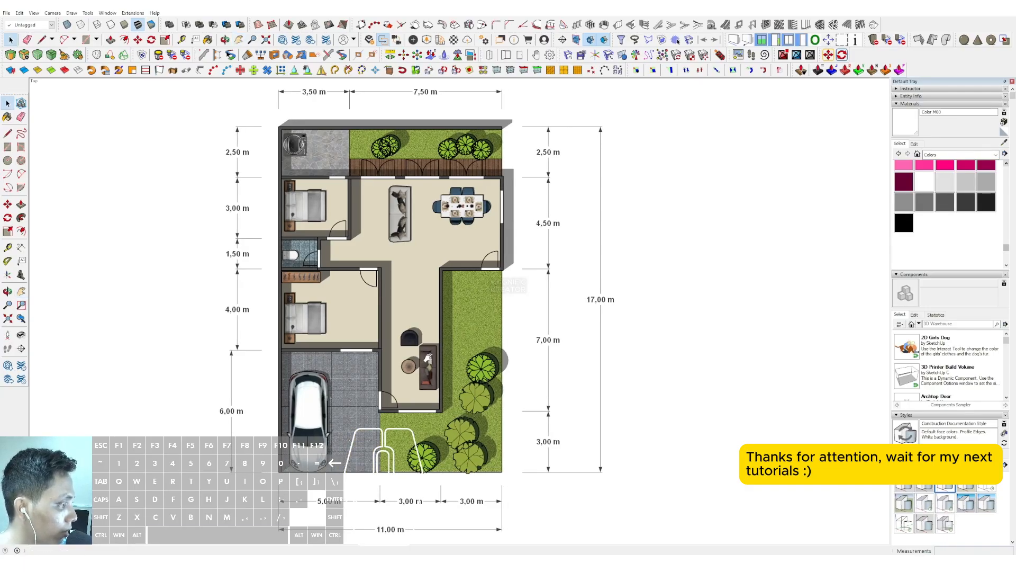